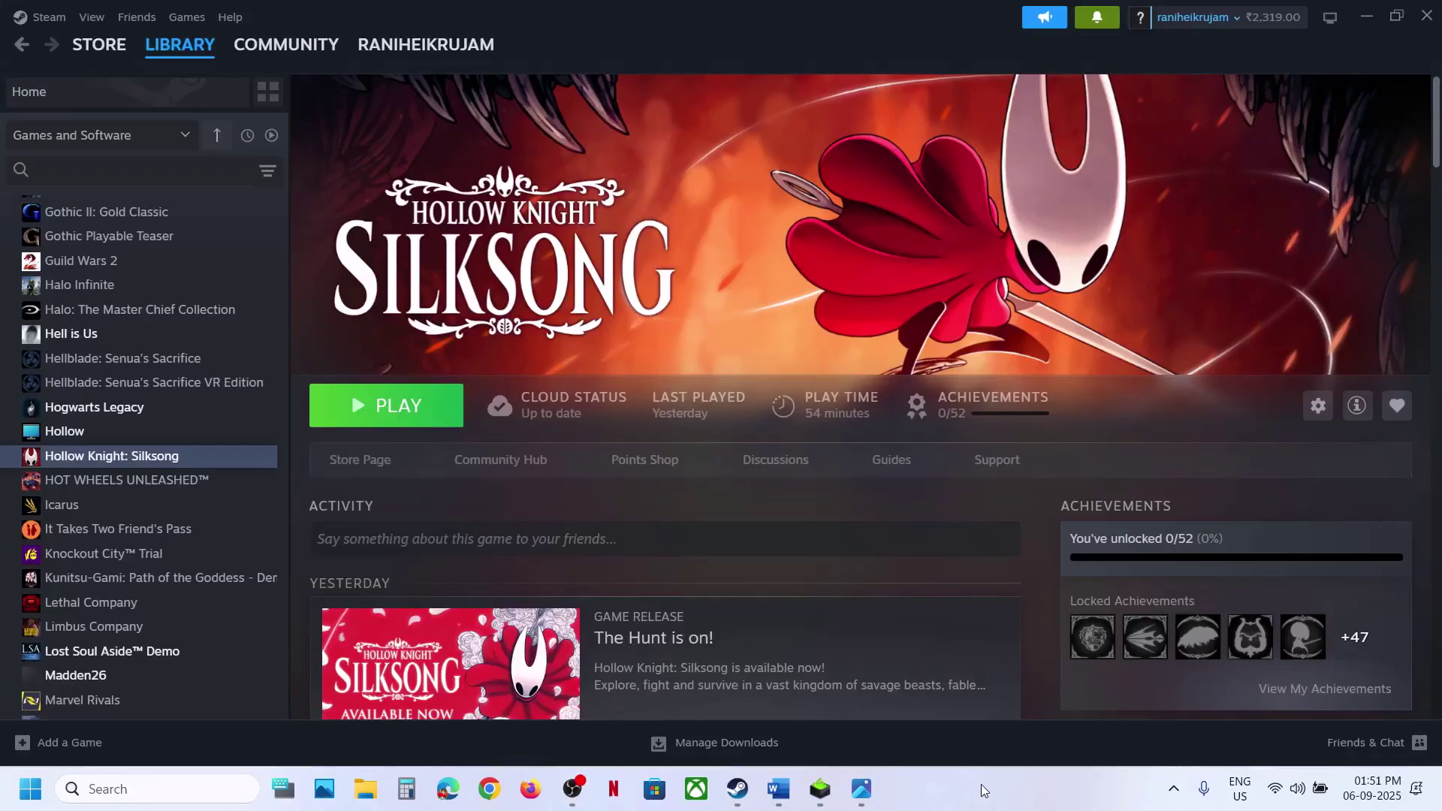
View the saved crash screenshot, then close it
{"action": "mouse_move", "coordinate": [862, 789]}
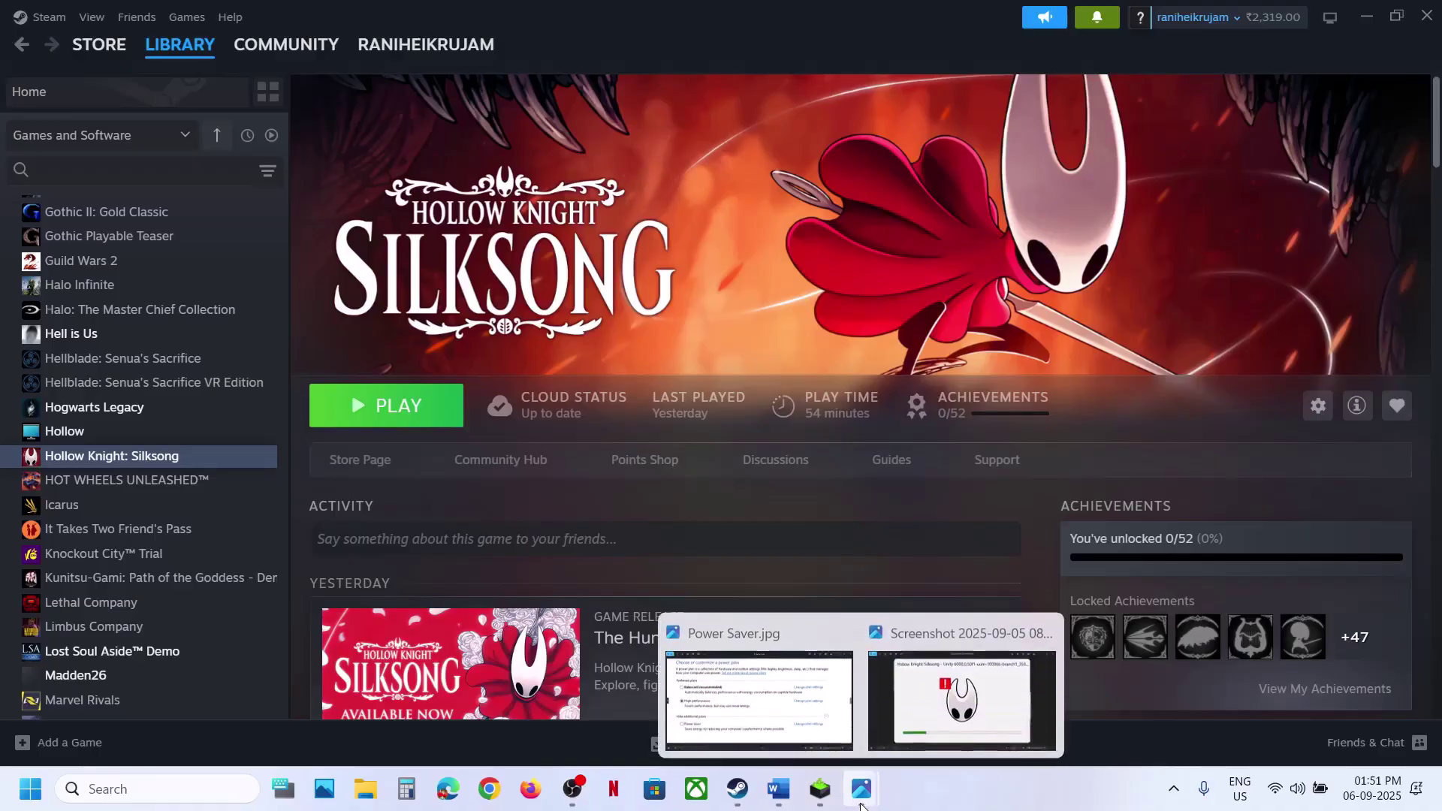
{"action": "left_click", "coordinate": [982, 706]}
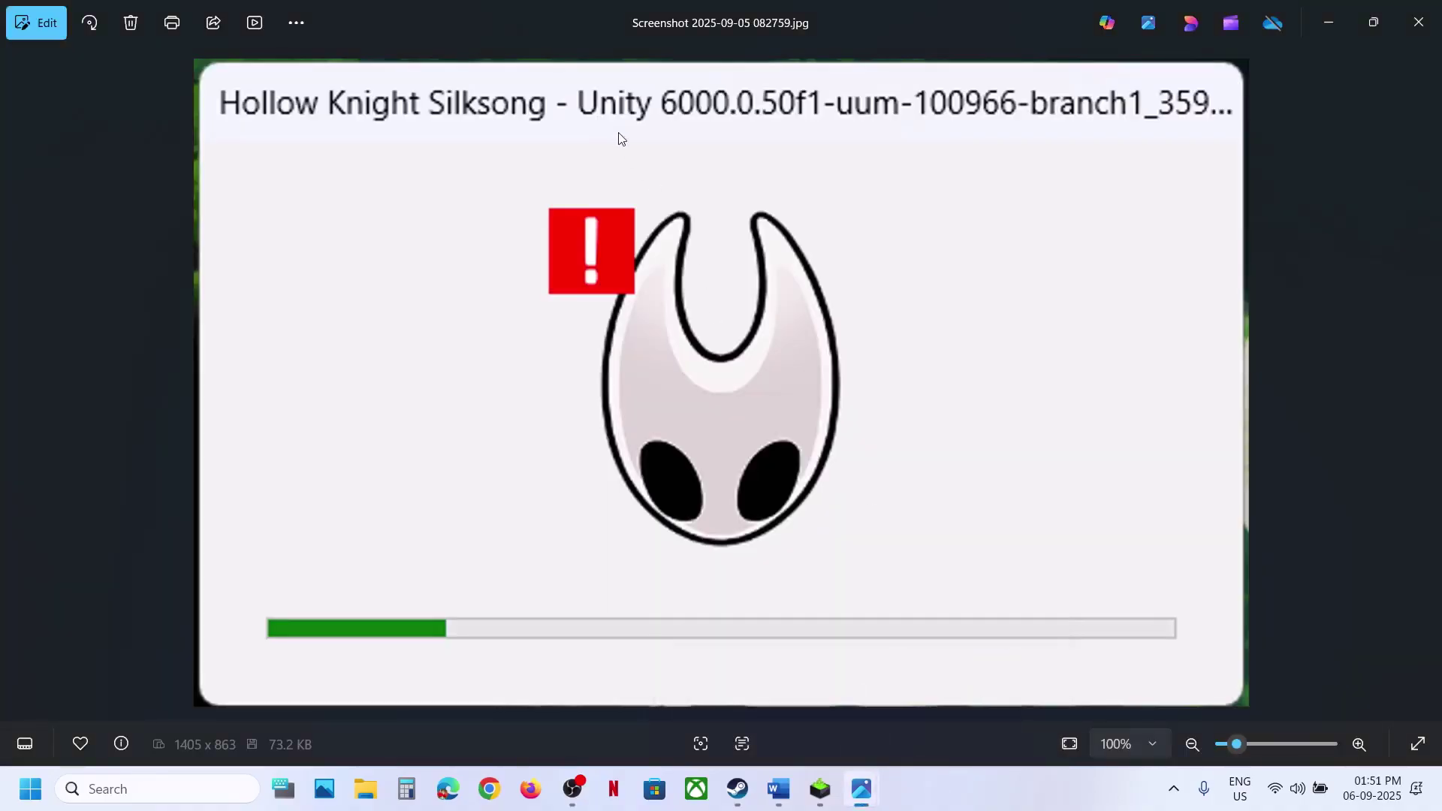
{"action": "left_click", "coordinate": [1419, 21]}
Review the Step 1 graphics card text in the NKS guide, then return to the Silksong library
{"action": "left_click", "coordinate": [779, 788]}
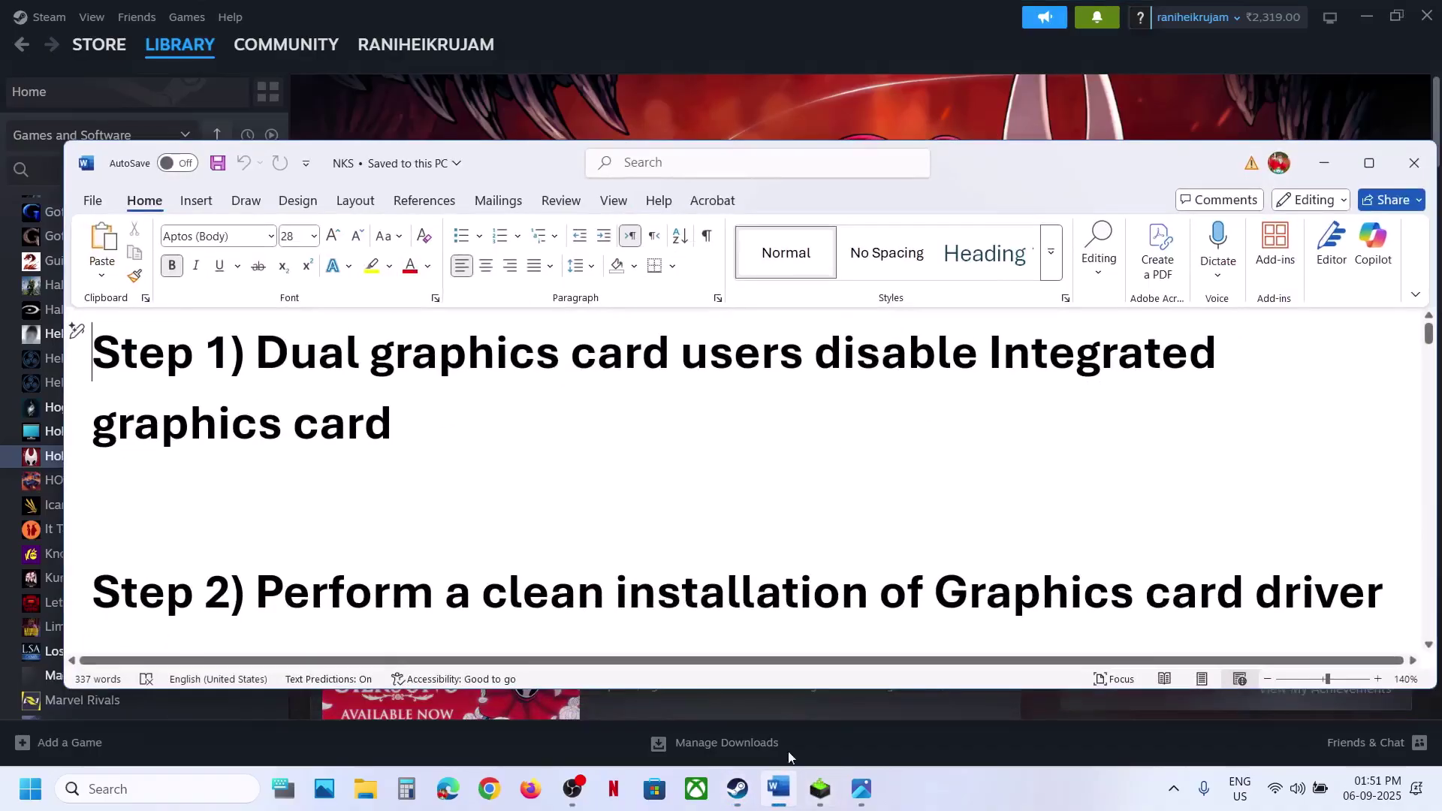
{"action": "left_click_drag", "start_coordinate": [292, 359], "coordinate": [467, 465]}
{"action": "left_click", "coordinate": [460, 466]}
{"action": "left_click", "coordinate": [616, 123]}
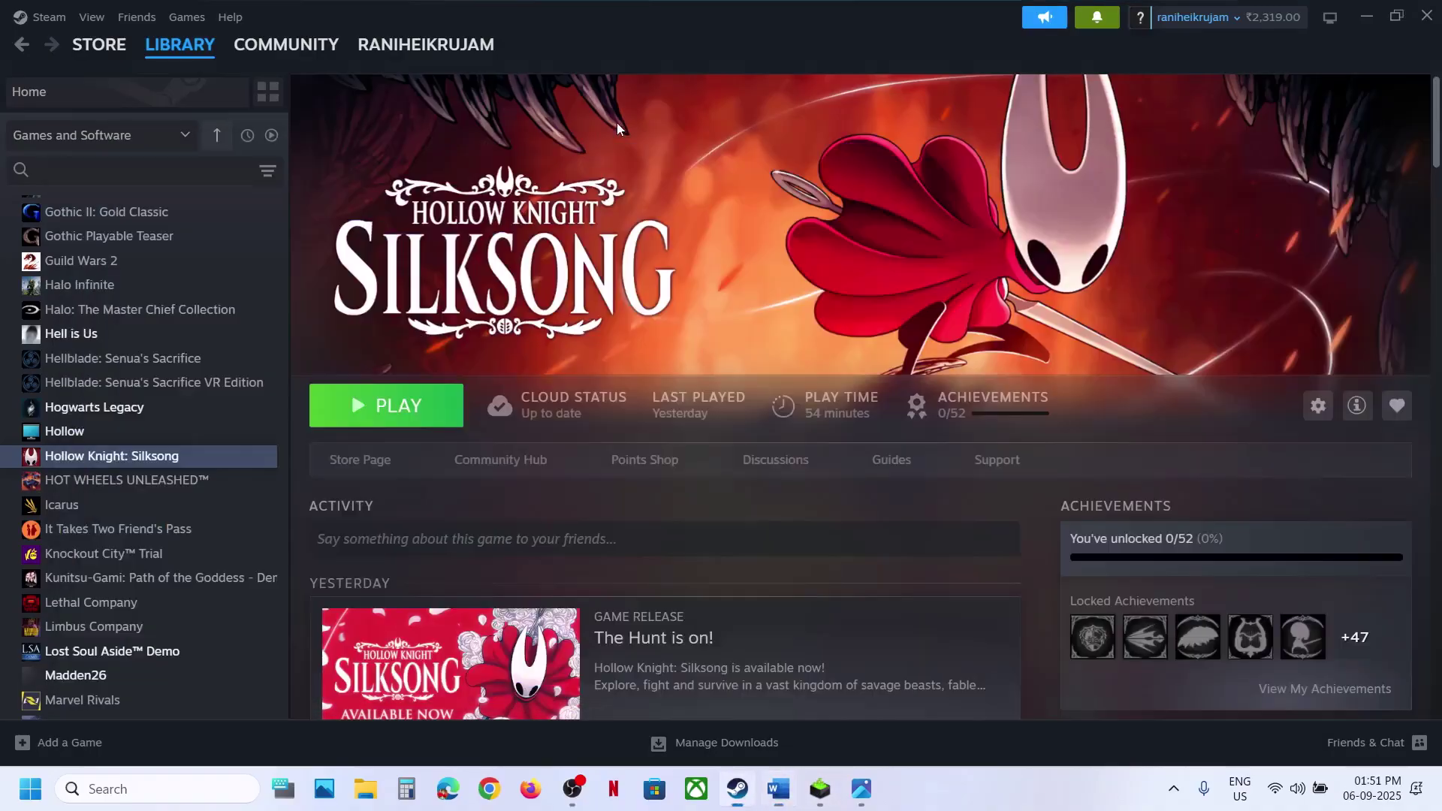
Inspect the Intel Iris Xe Graphics adapter under Display adapters in Device Manager
{"action": "right_click", "coordinate": [30, 789]}
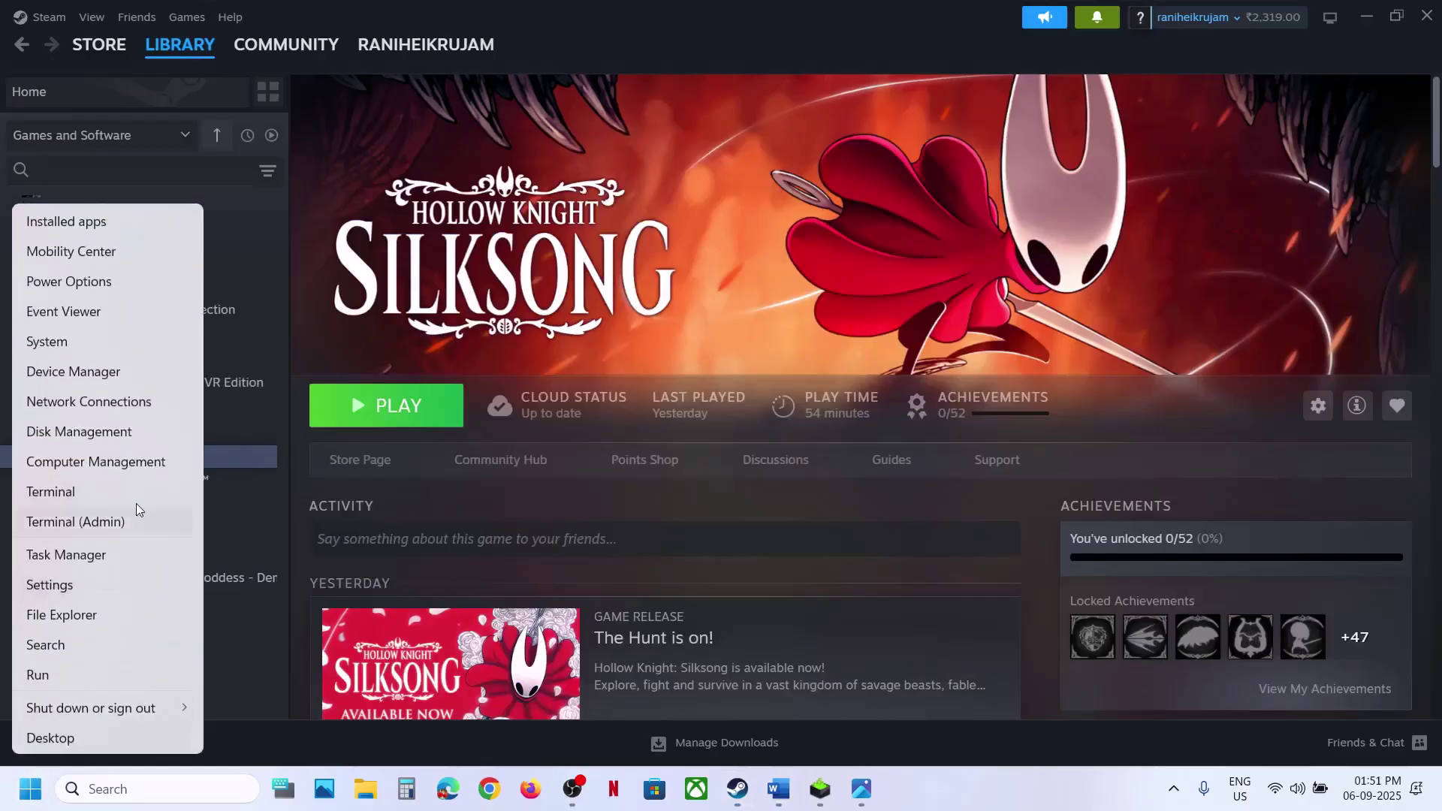
{"action": "left_click", "coordinate": [74, 371]}
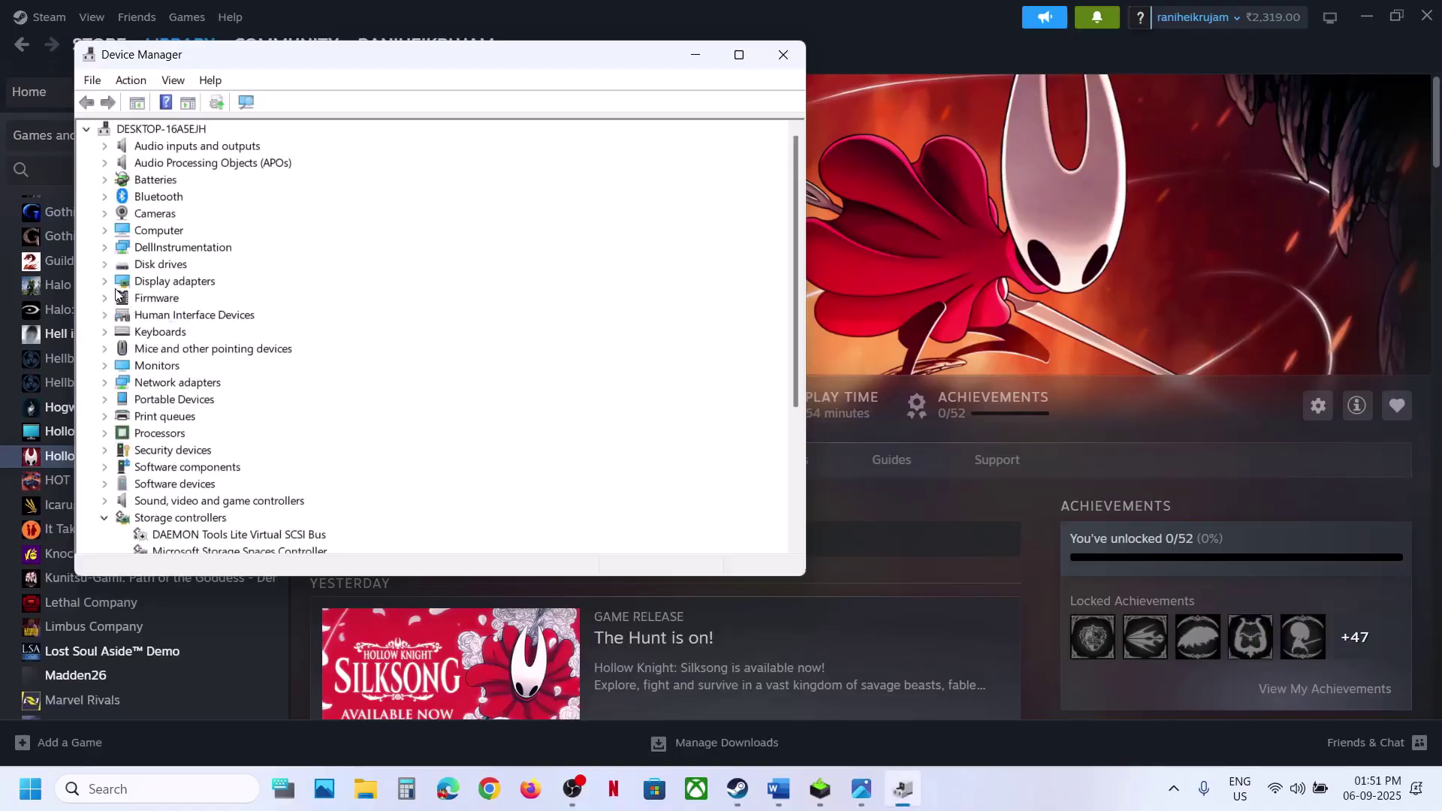
{"action": "left_click", "coordinate": [108, 283]}
{"action": "left_click", "coordinate": [194, 304]}
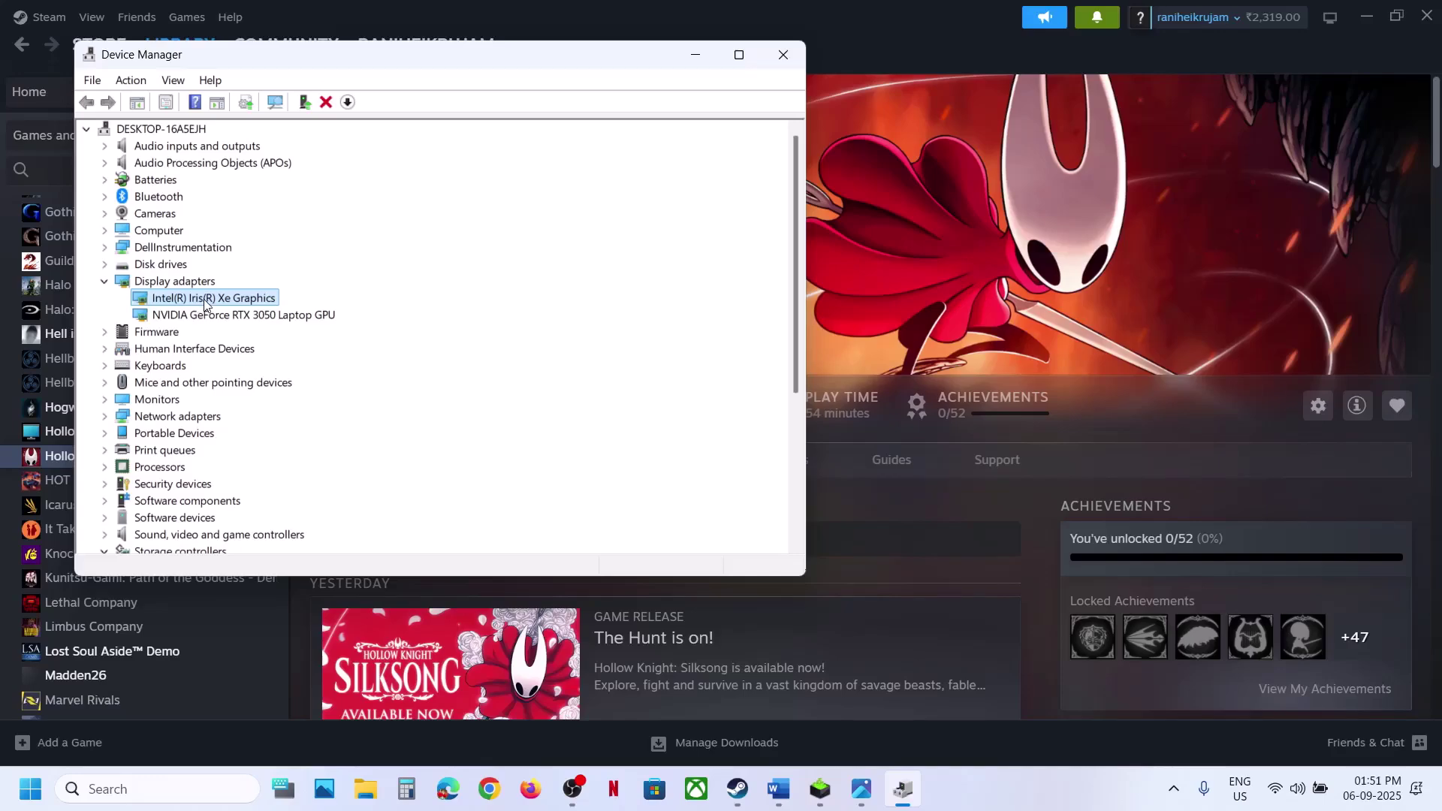
{"action": "right_click", "coordinate": [204, 305]}
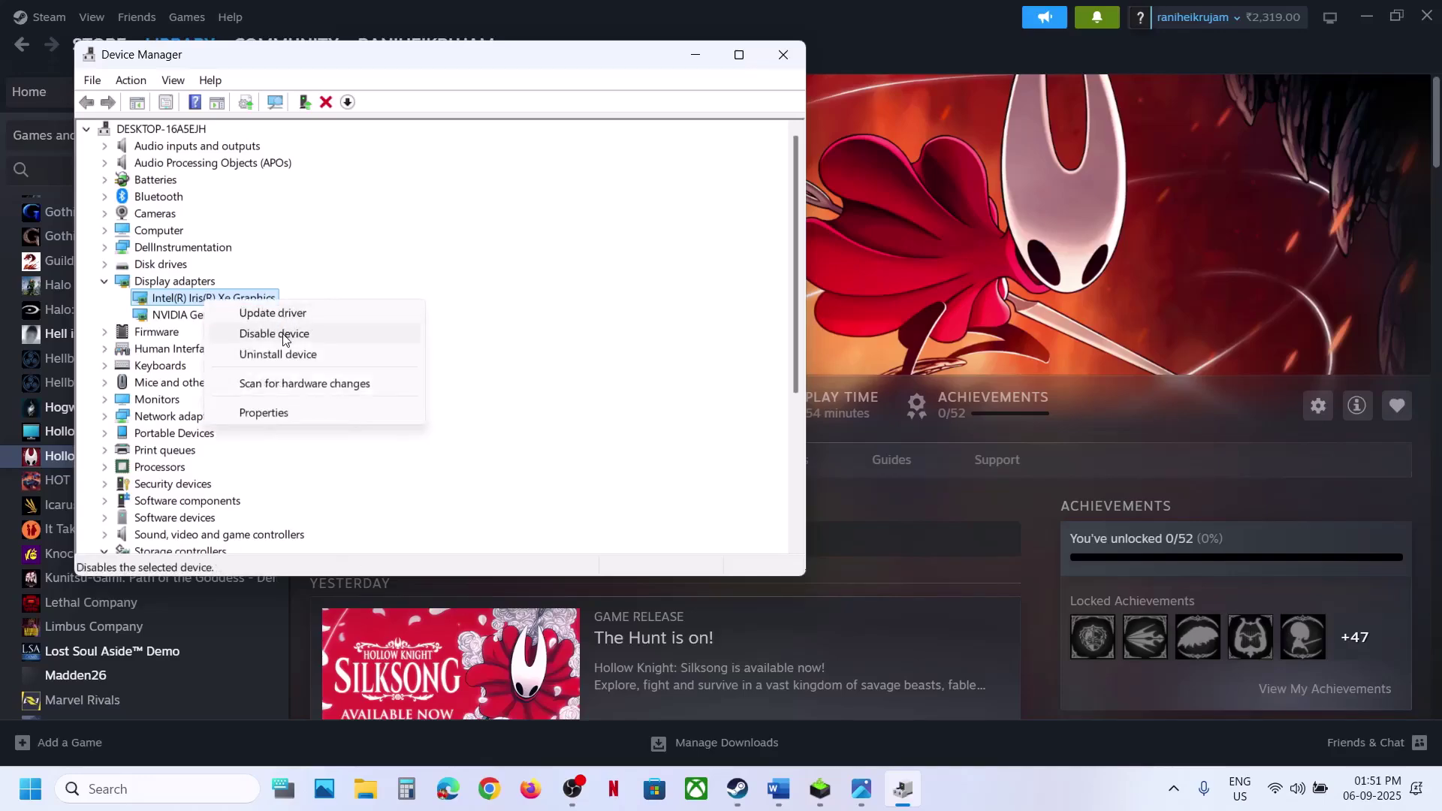
{"action": "left_click", "coordinate": [783, 54]}
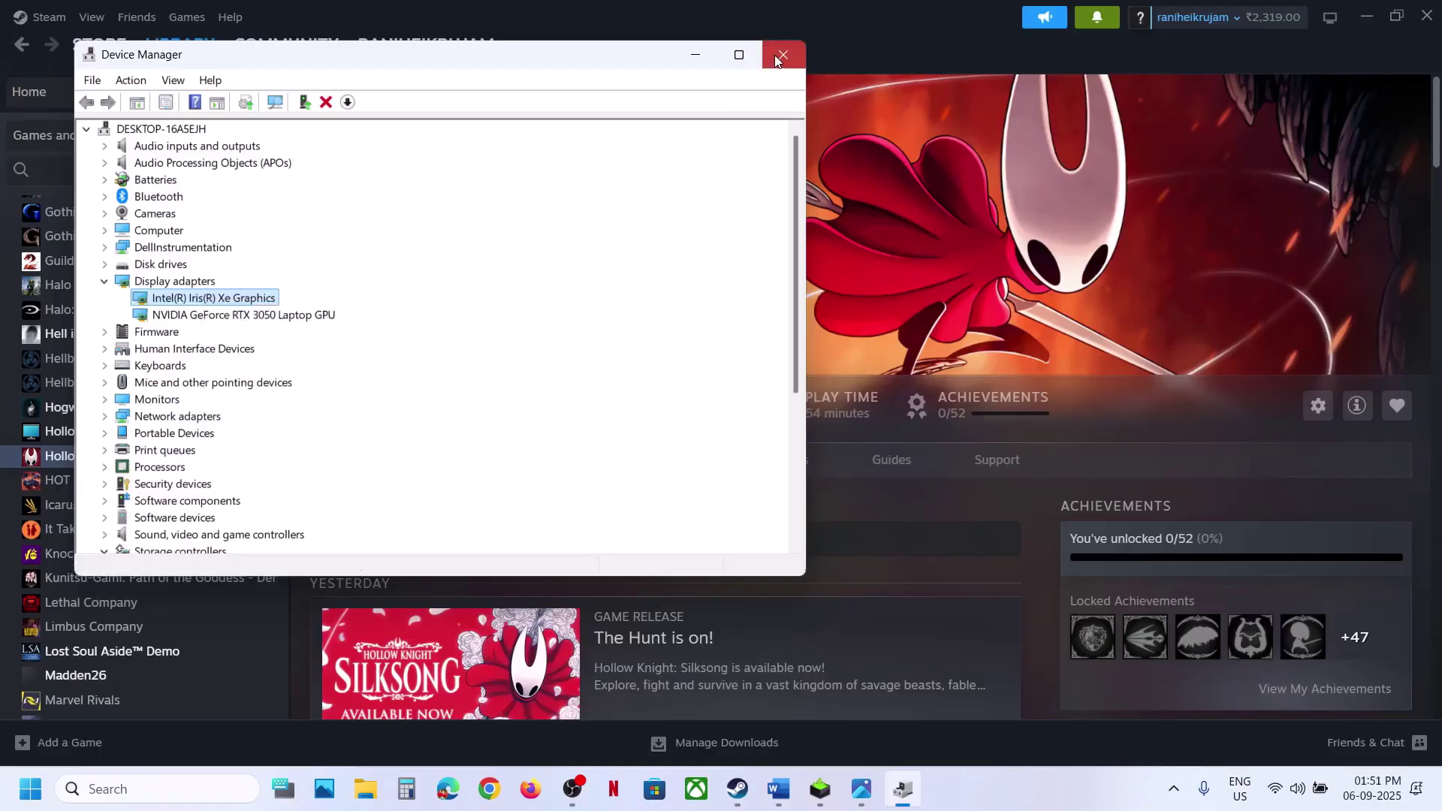
{"action": "left_click", "coordinate": [784, 54]}
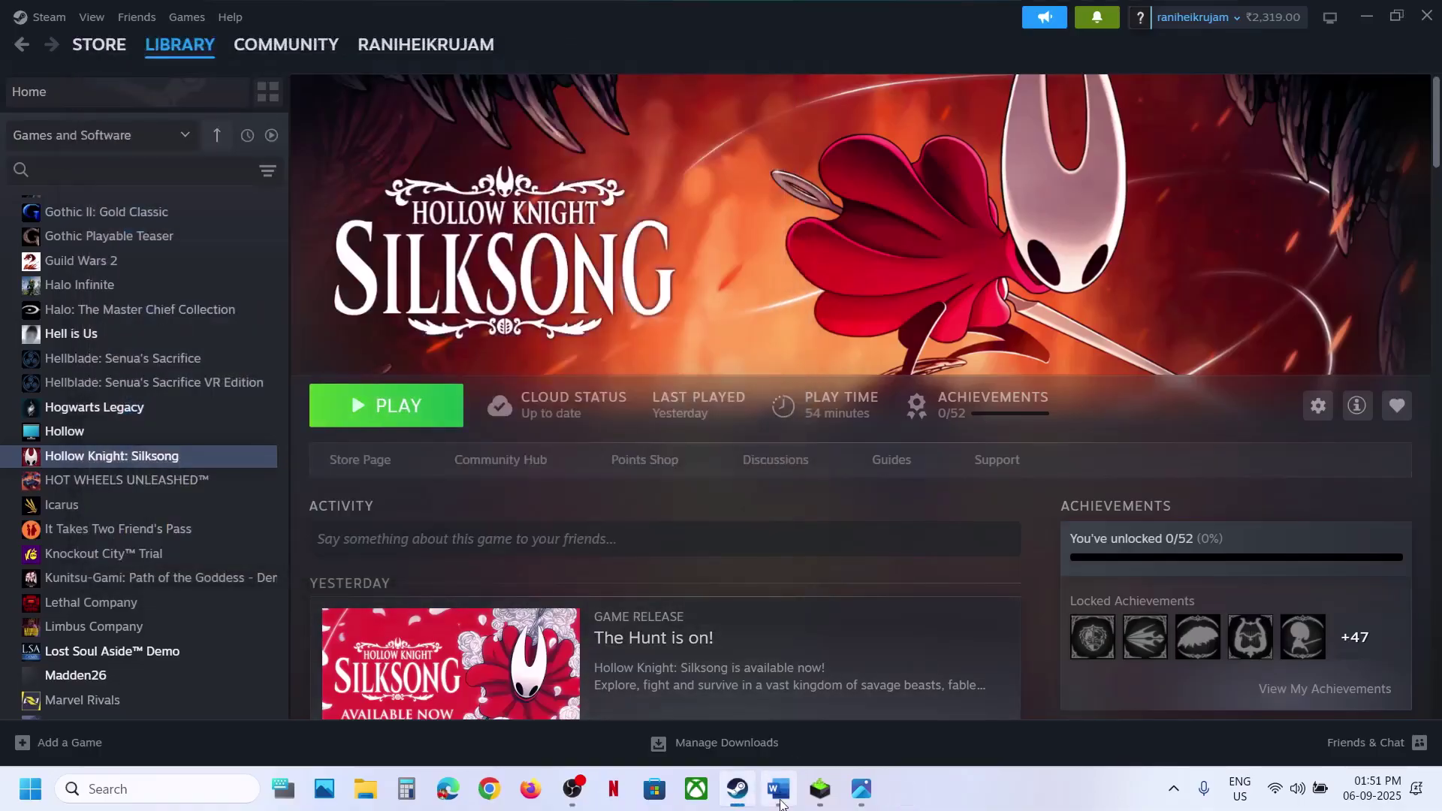
Read the guide's note about disabling the integrated graphics card
{"action": "left_click", "coordinate": [778, 789]}
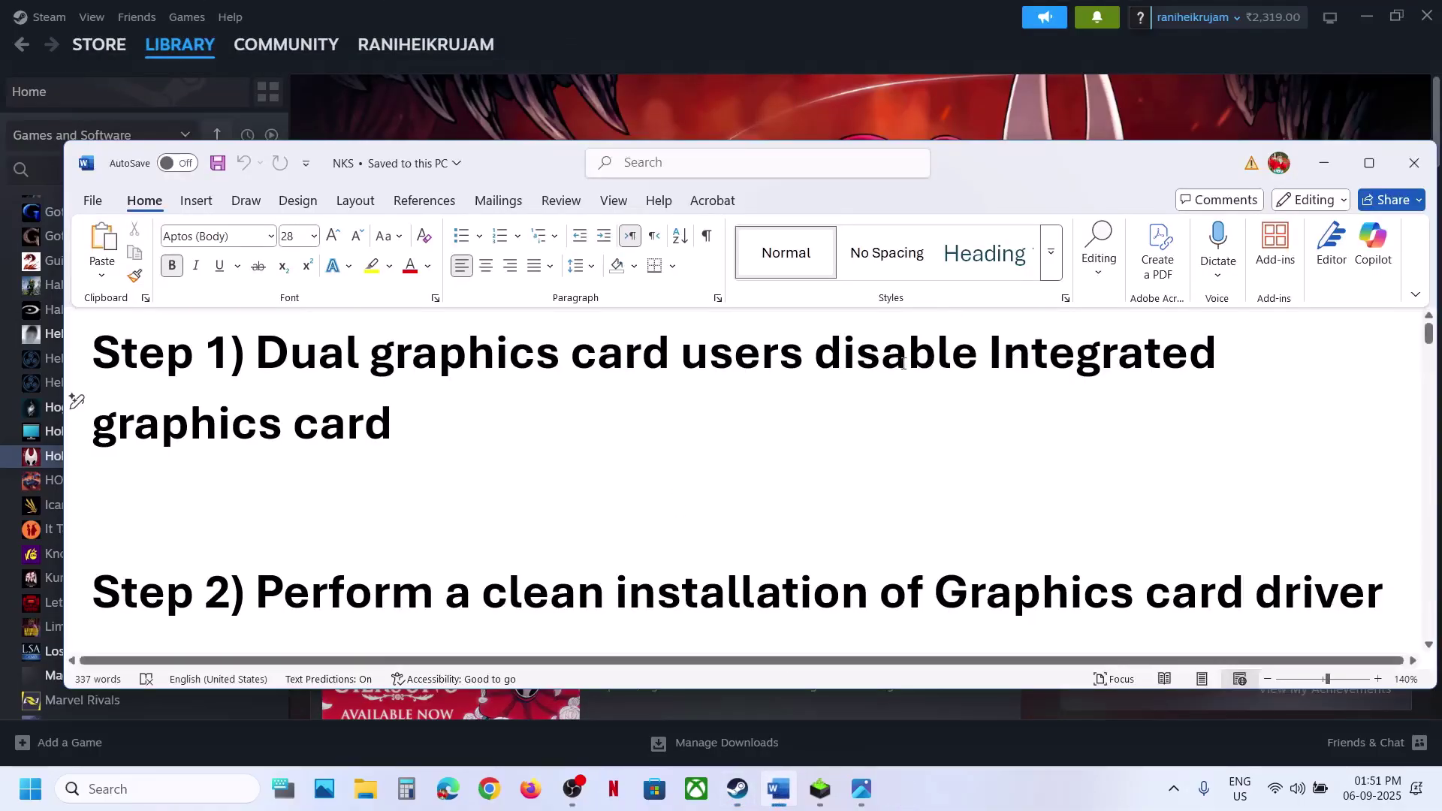
{"action": "left_click_drag", "start_coordinate": [902, 363], "coordinate": [938, 406]}
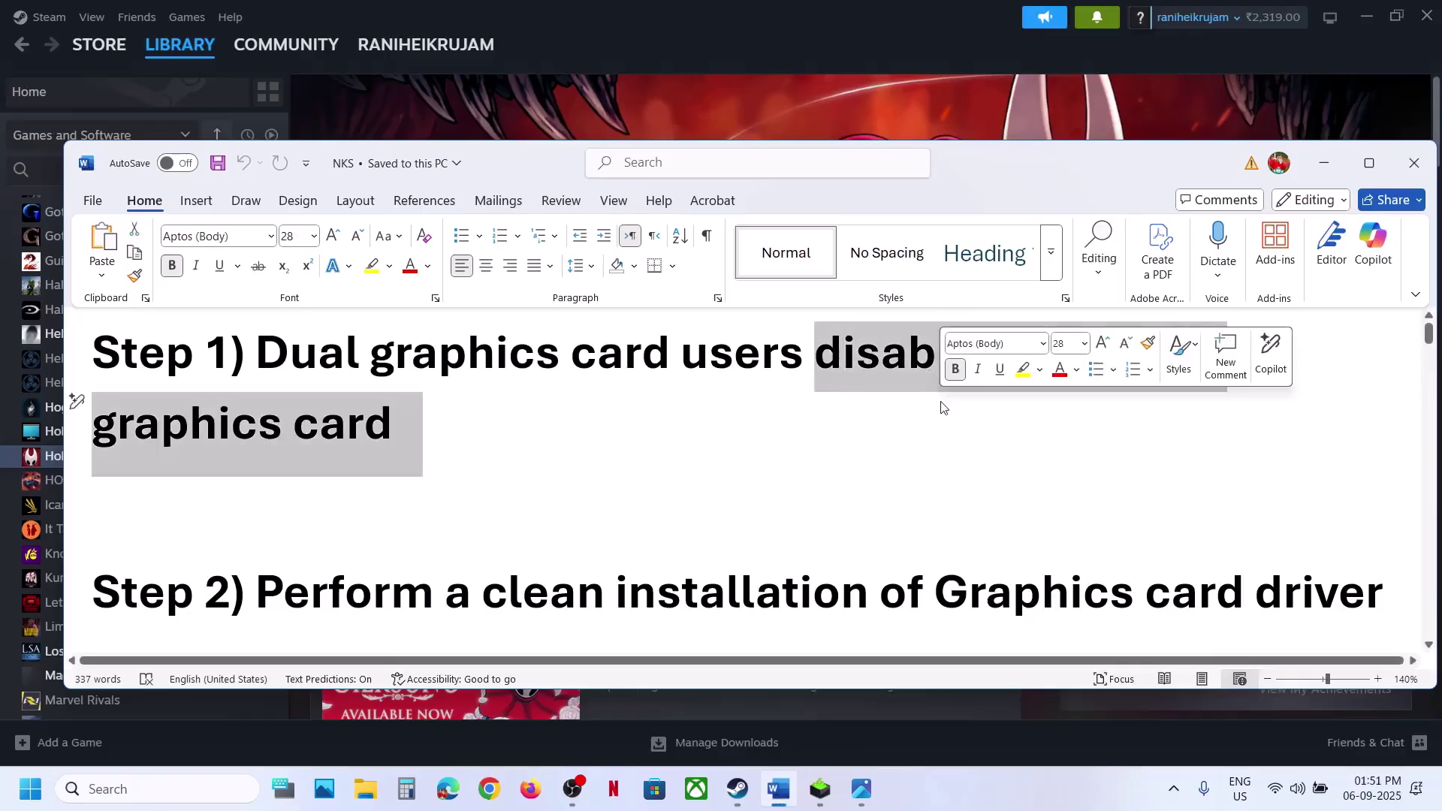
{"action": "left_click", "coordinate": [489, 522]}
Copy the NVIDIA drivers link from Step 2 of the NKS guide
{"action": "scroll", "coordinate": [489, 522], "scroll_direction": "down", "scroll_amount": 3}
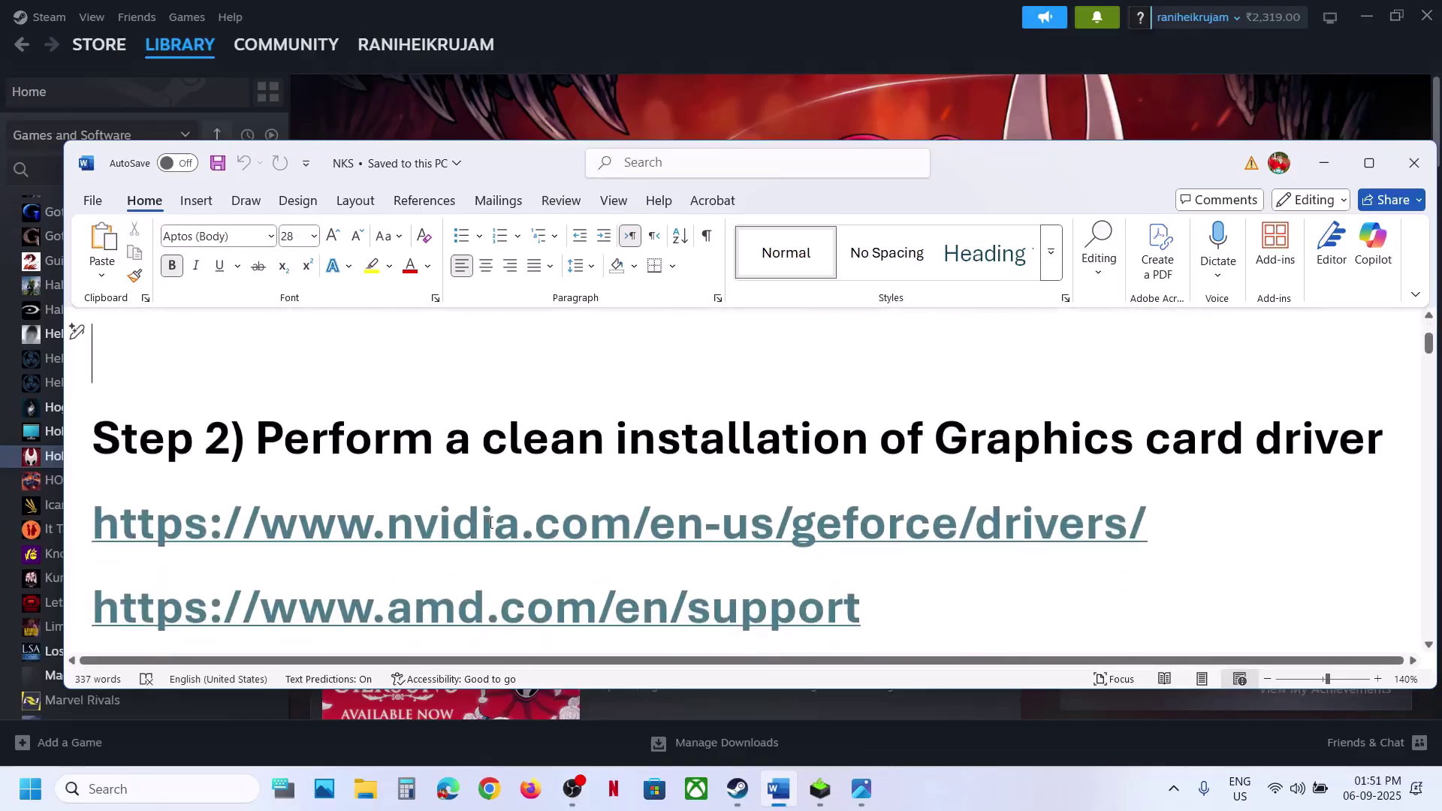
{"action": "scroll", "coordinate": [730, 442], "scroll_direction": "down", "scroll_amount": 1}
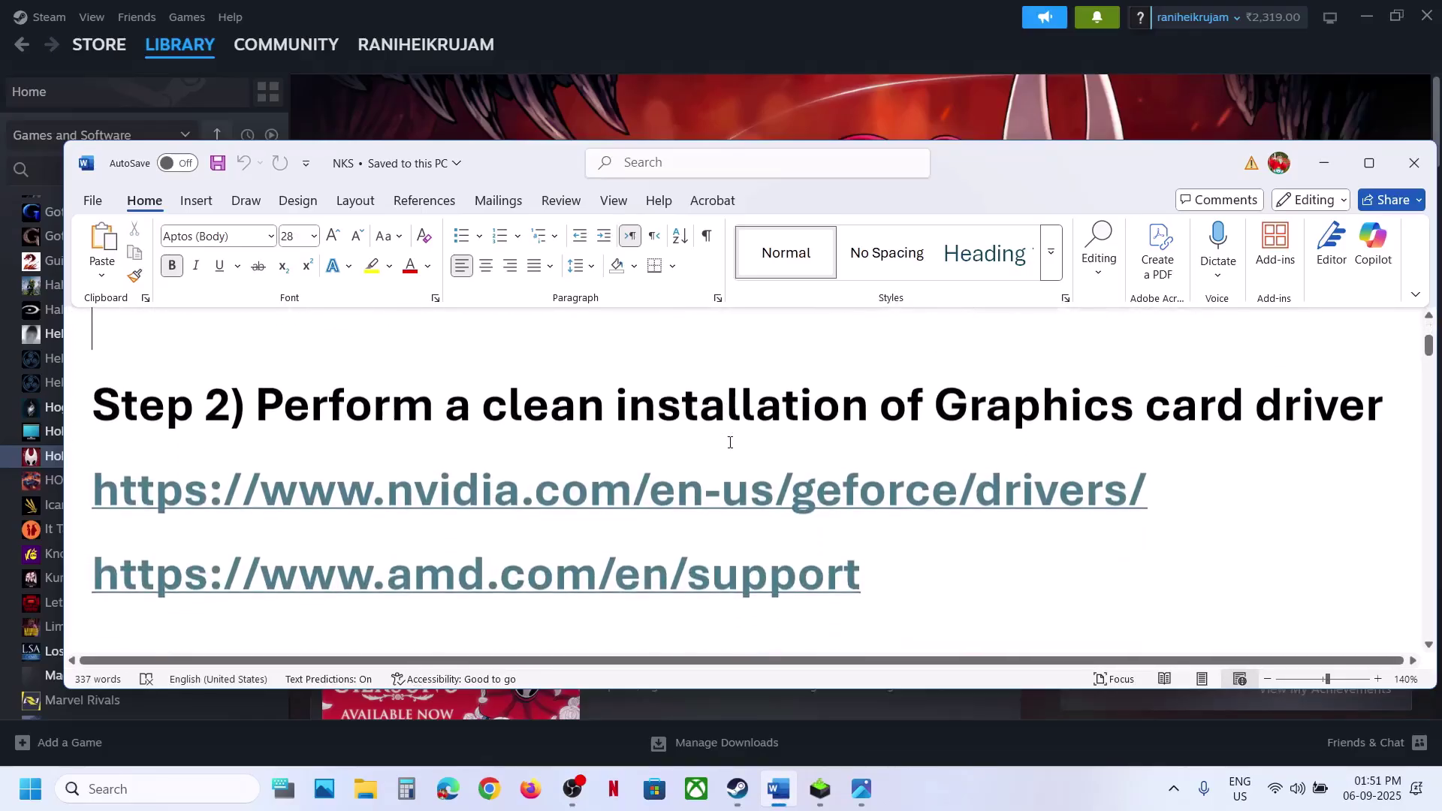
{"action": "triple_click", "coordinate": [670, 482]}
{"action": "right_click", "coordinate": [670, 482]}
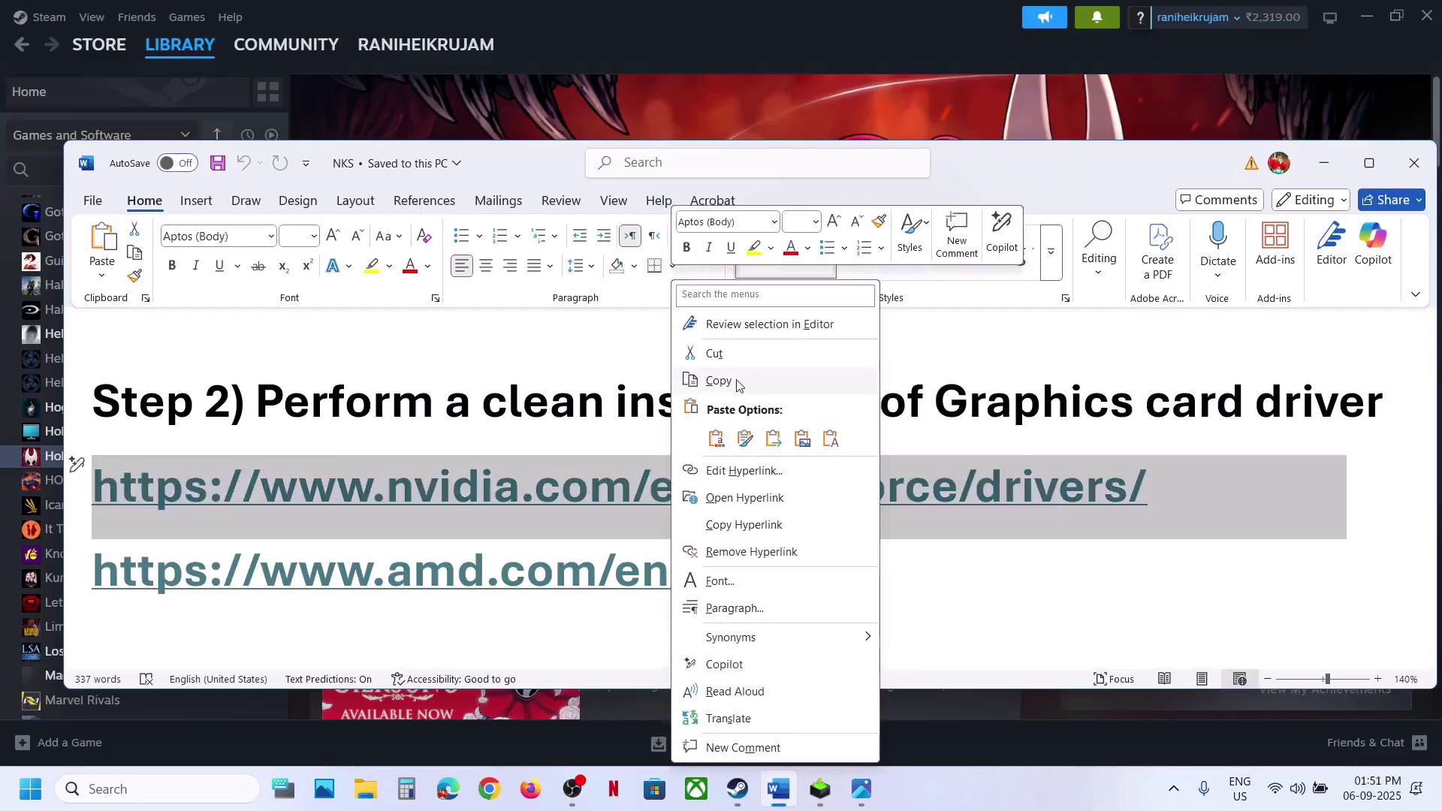
{"action": "left_click", "coordinate": [719, 381]}
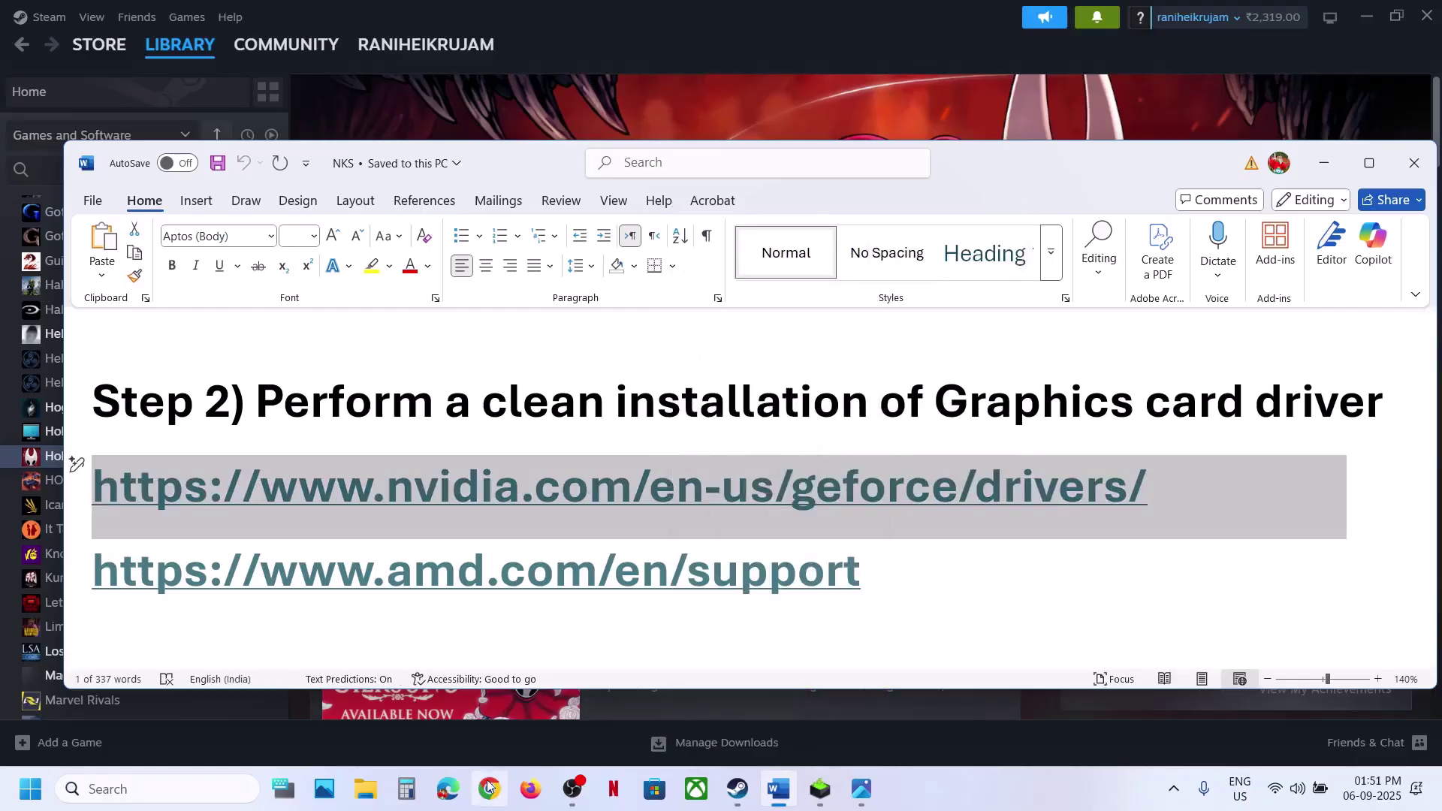
{"action": "left_click", "coordinate": [488, 786]}
Search GeForce drivers for the RTX 3050 Laptop GPU and open the 581.15 download page
{"action": "key", "text": "ctrl+v"}
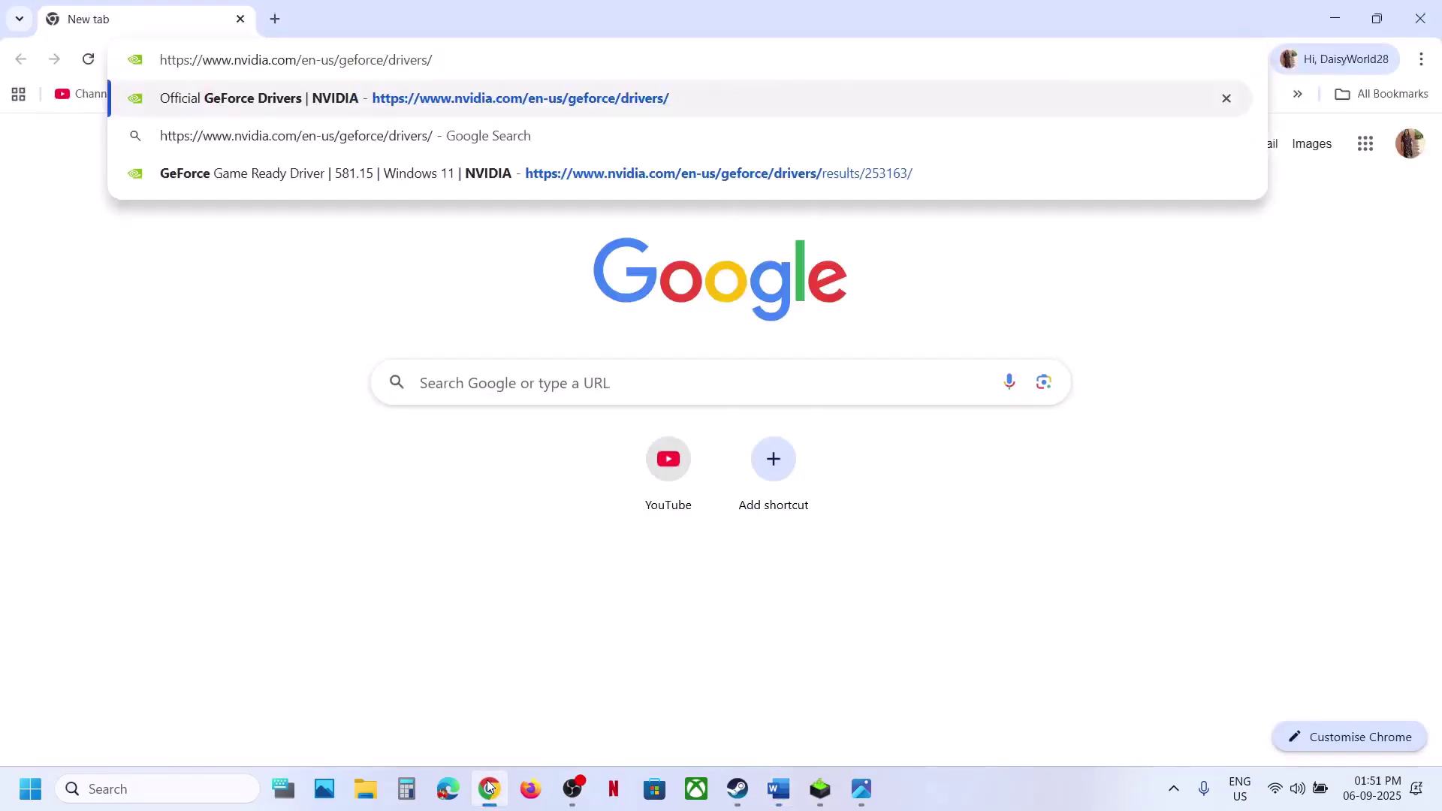
{"action": "key", "text": "Return"}
{"action": "mouse_move", "coordinate": [811, 807]}
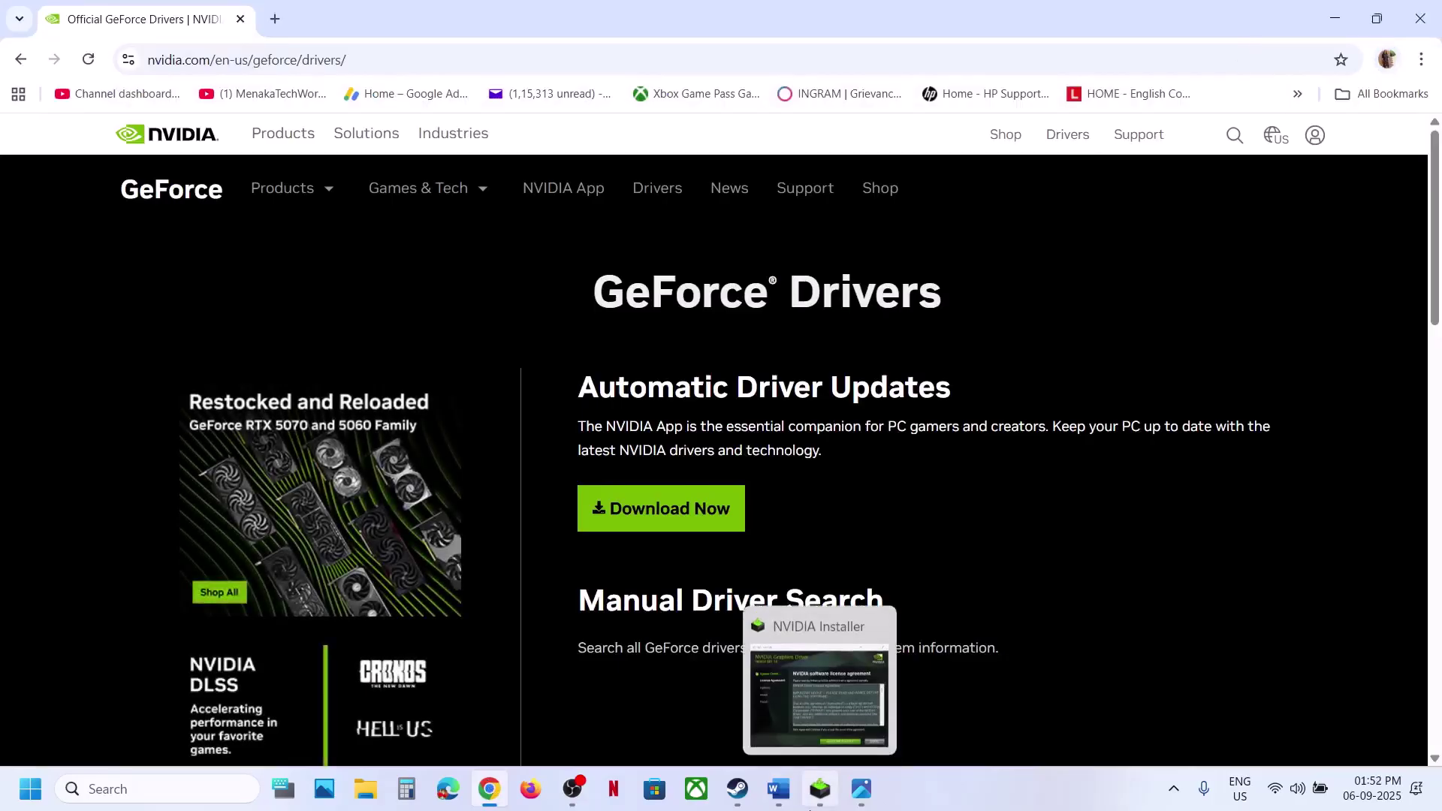
{"action": "scroll", "coordinate": [930, 550], "scroll_direction": "down", "scroll_amount": 4}
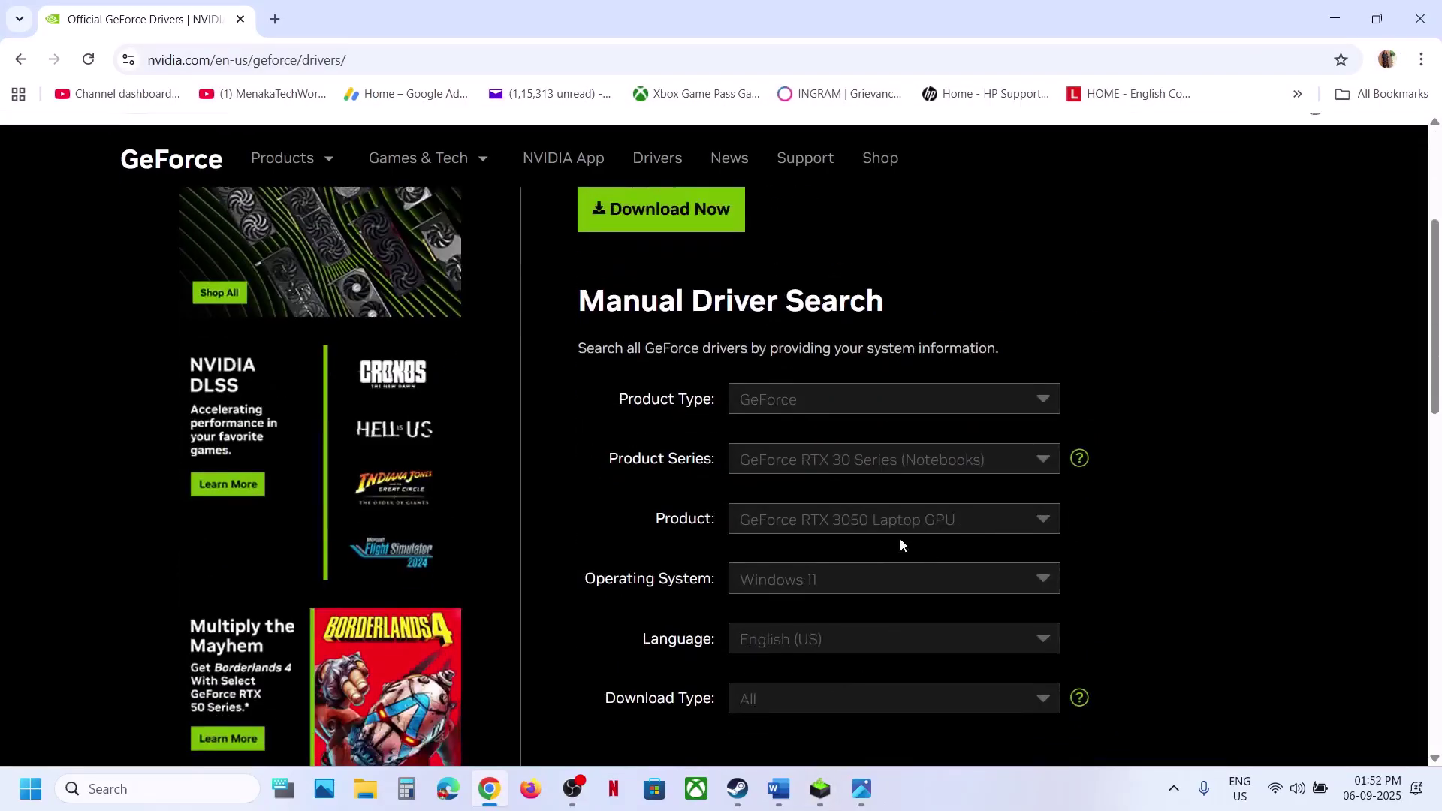
{"action": "scroll", "coordinate": [853, 579], "scroll_direction": "down", "scroll_amount": 3}
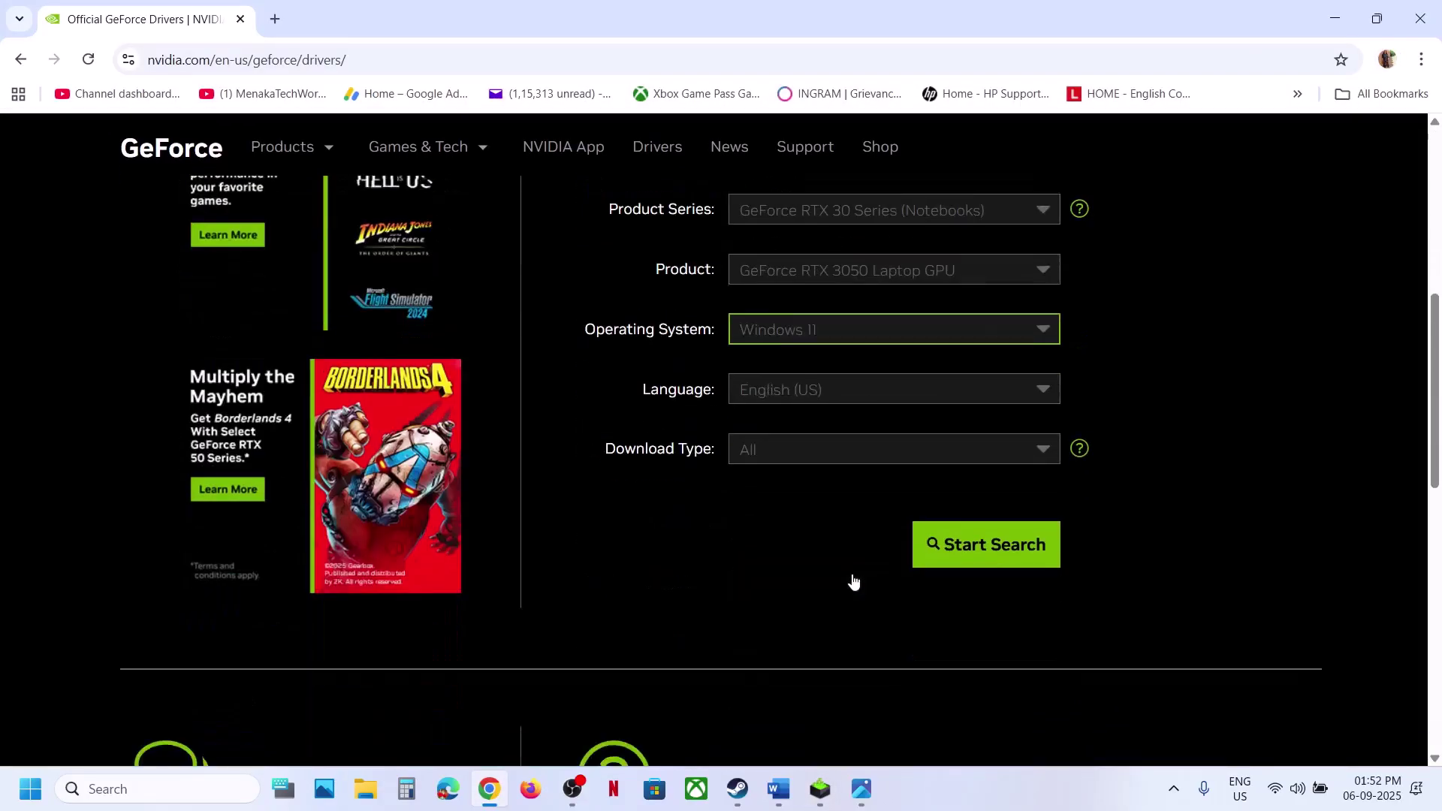
{"action": "left_click", "coordinate": [984, 544]}
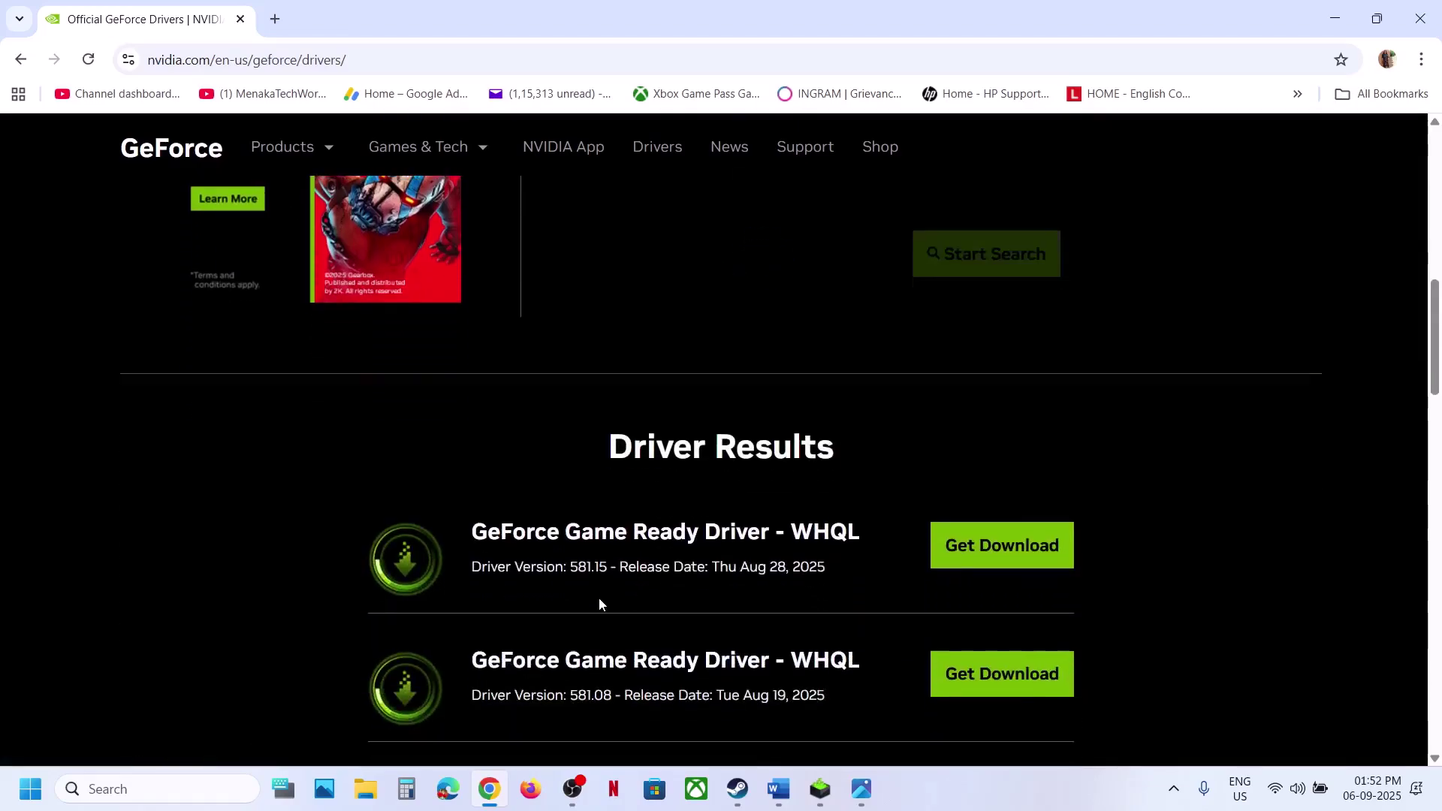
{"action": "left_click", "coordinate": [1031, 443]}
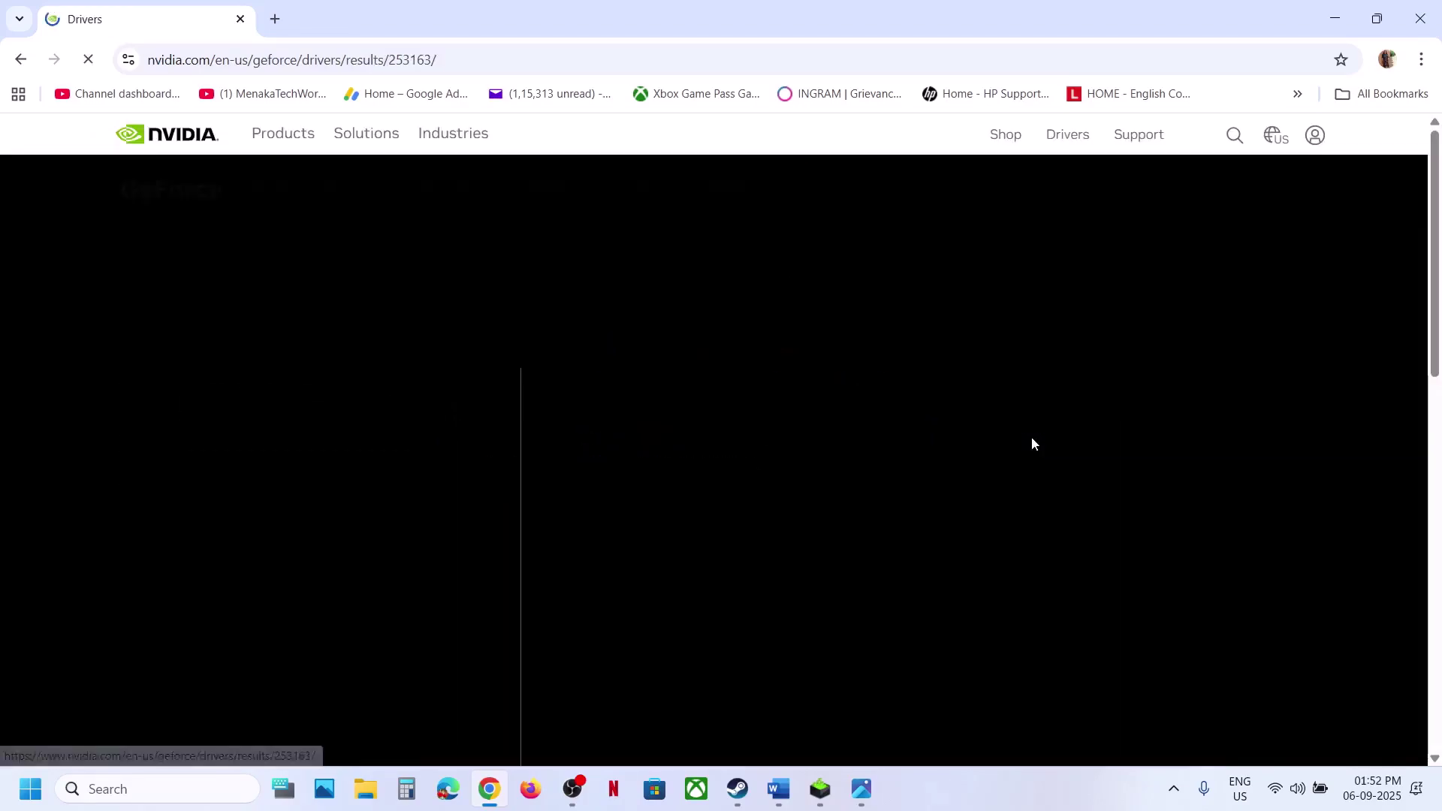
Download driver 581.15 and set the NVIDIA installer to a custom clean installation
{"action": "left_click", "coordinate": [1199, 392]}
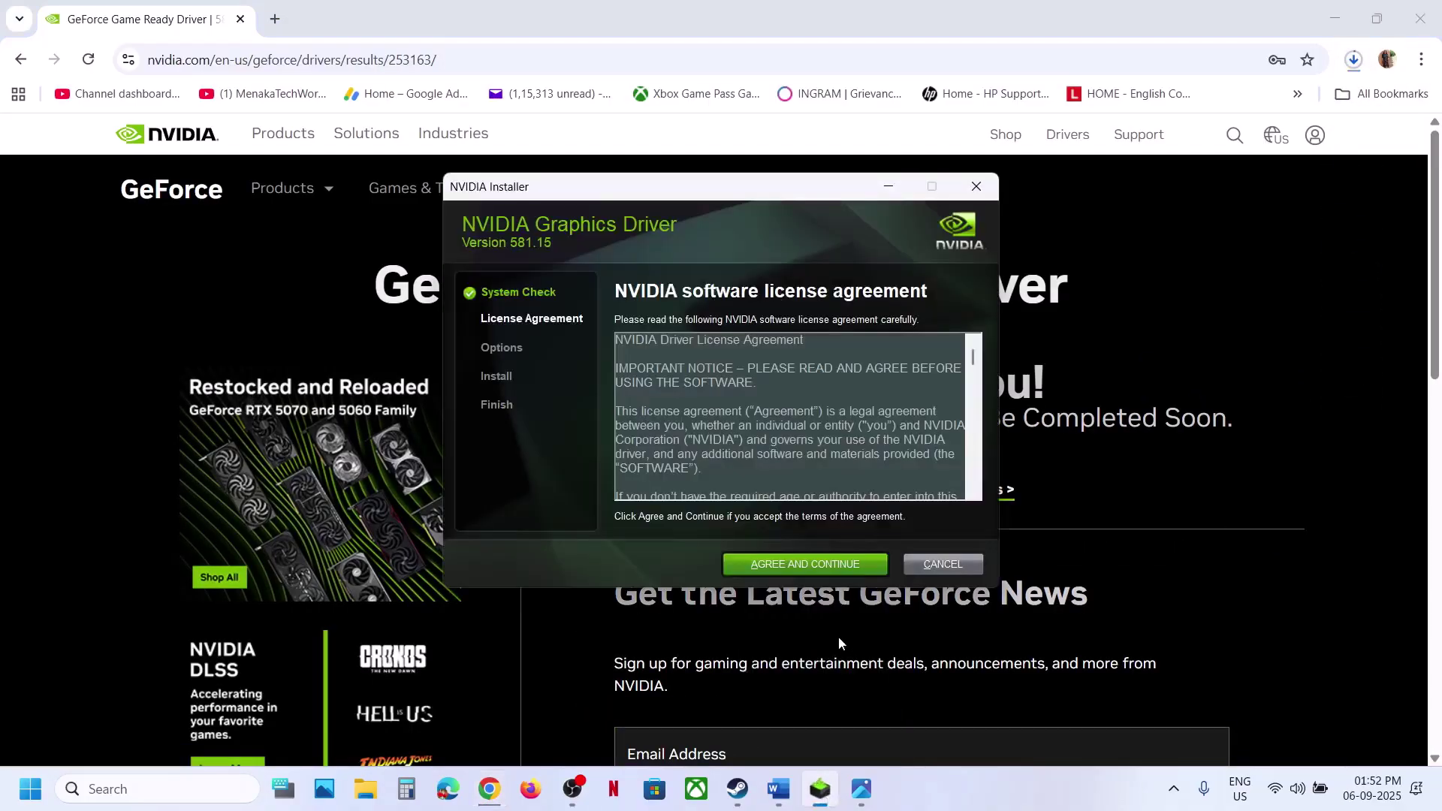
{"action": "left_click", "coordinate": [777, 568]}
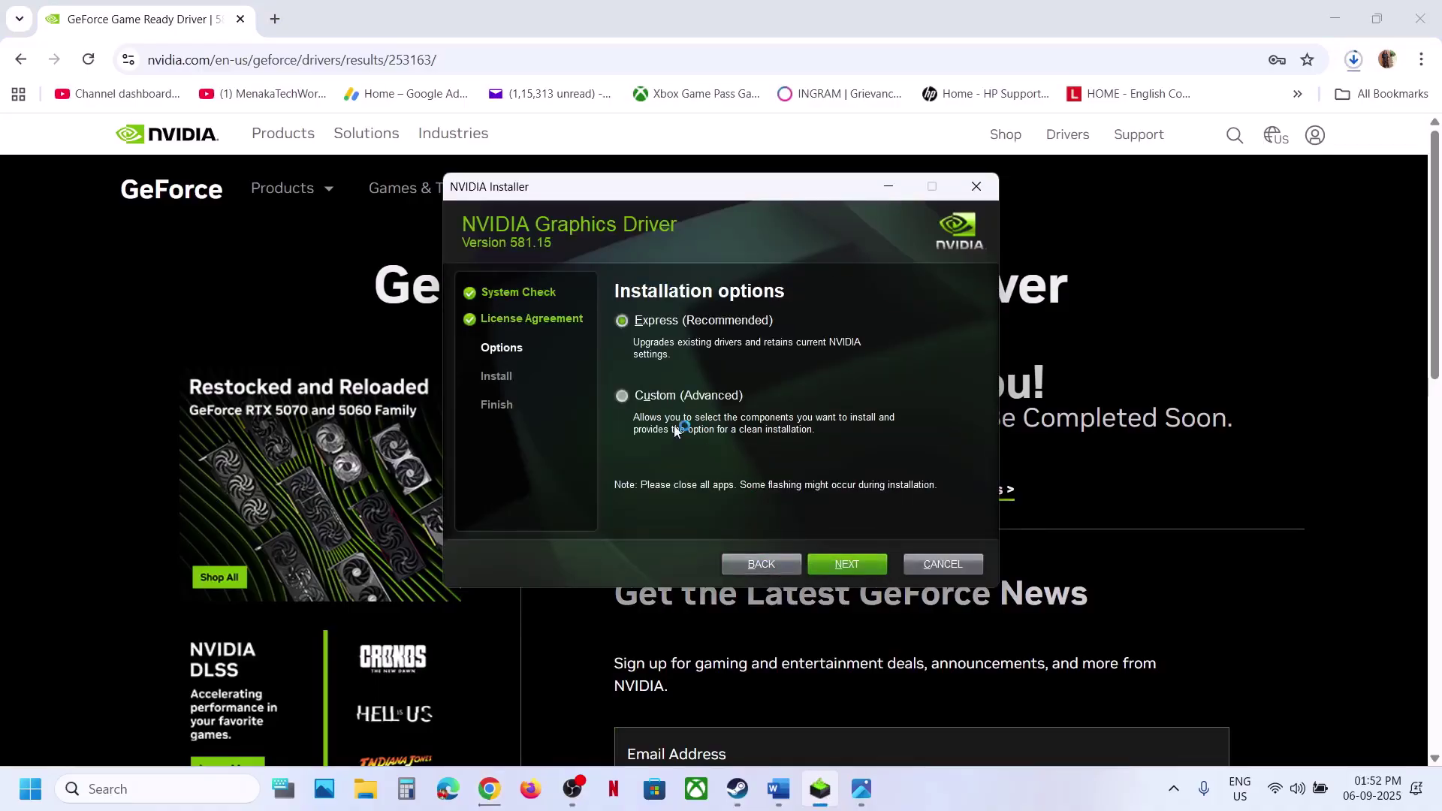
{"action": "left_click", "coordinate": [662, 395]}
{"action": "left_click", "coordinate": [839, 565]}
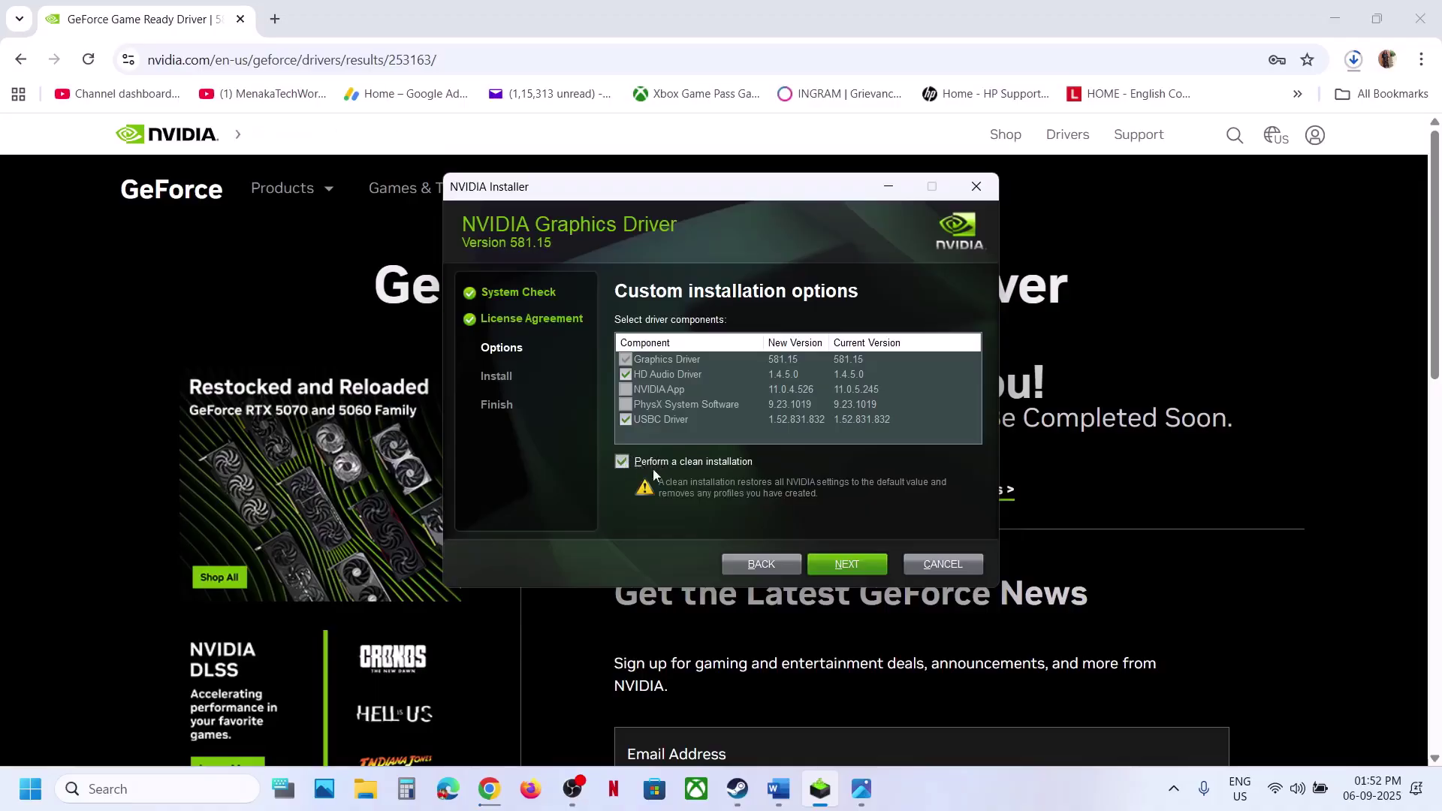
{"action": "left_click", "coordinate": [590, 672]}
{"action": "left_click", "coordinate": [30, 789]}
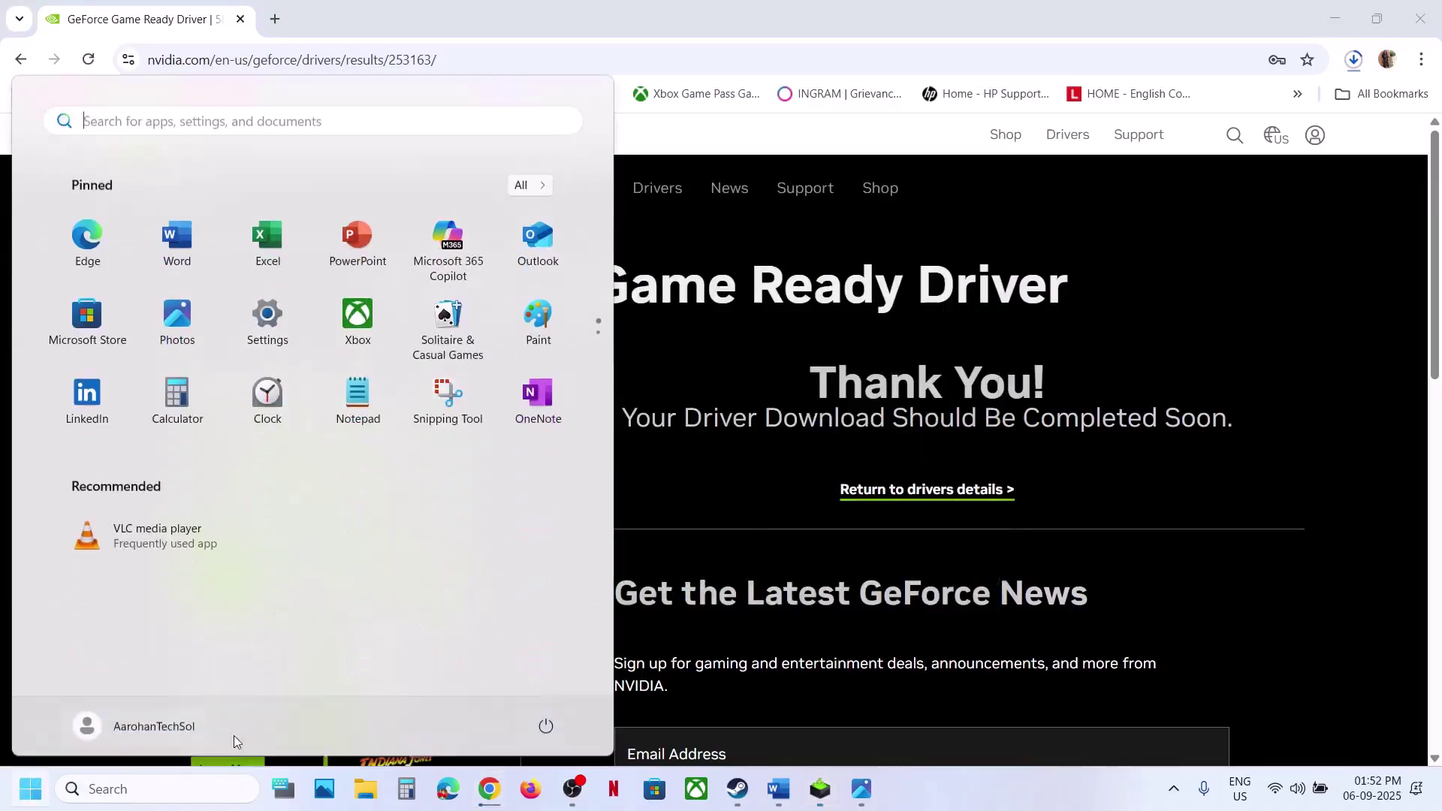
Leave the Start menu power options and return to the guide's NVIDIA and AMD driver links
{"action": "left_click", "coordinate": [546, 724]}
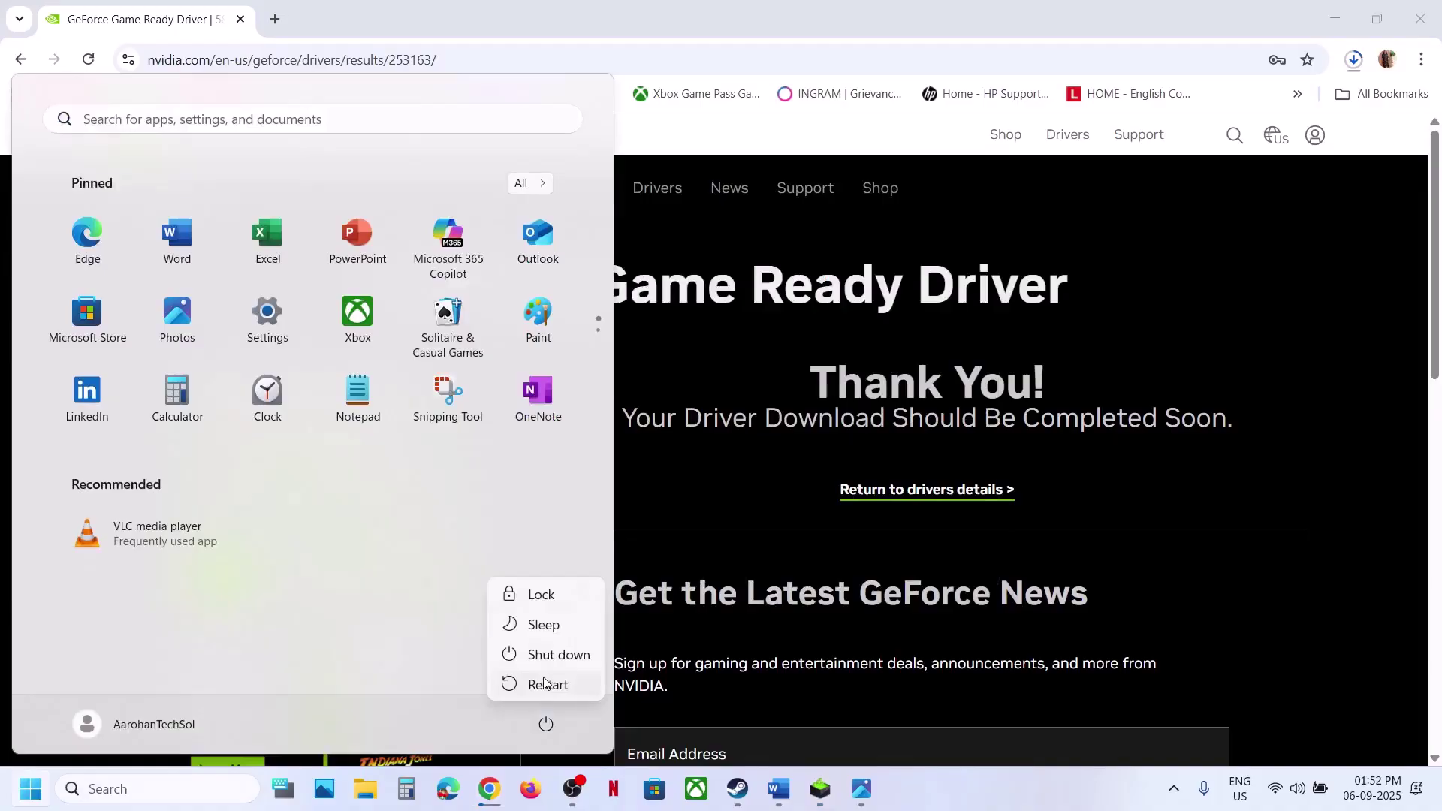
{"action": "left_click", "coordinate": [778, 789]}
{"action": "left_click_drag", "start_coordinate": [331, 581], "coordinate": [781, 588]}
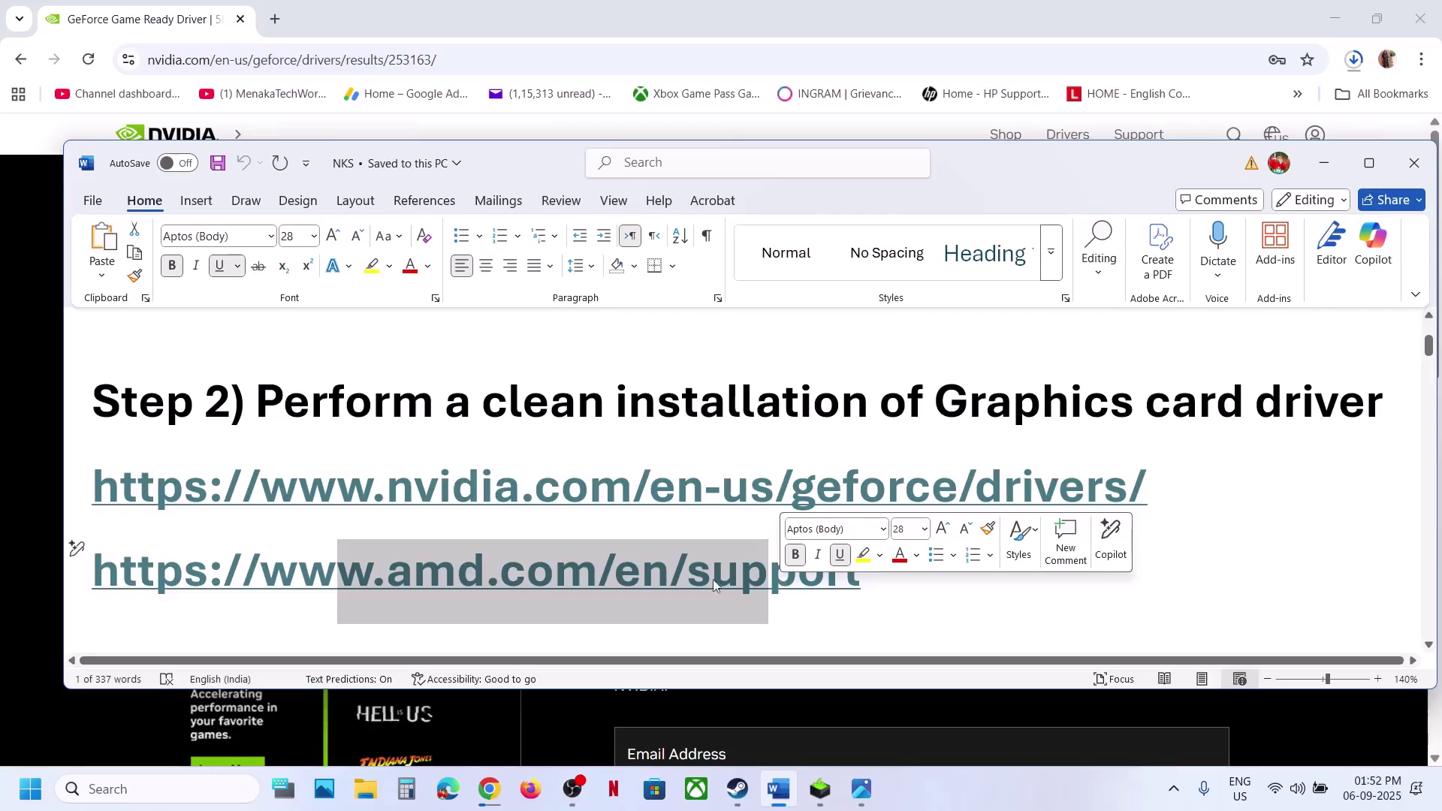
Read Step 3's 'Delete the config files, create a backup first' warning, then search Windows for registry
{"action": "scroll", "coordinate": [672, 583], "scroll_direction": "down", "scroll_amount": 1}
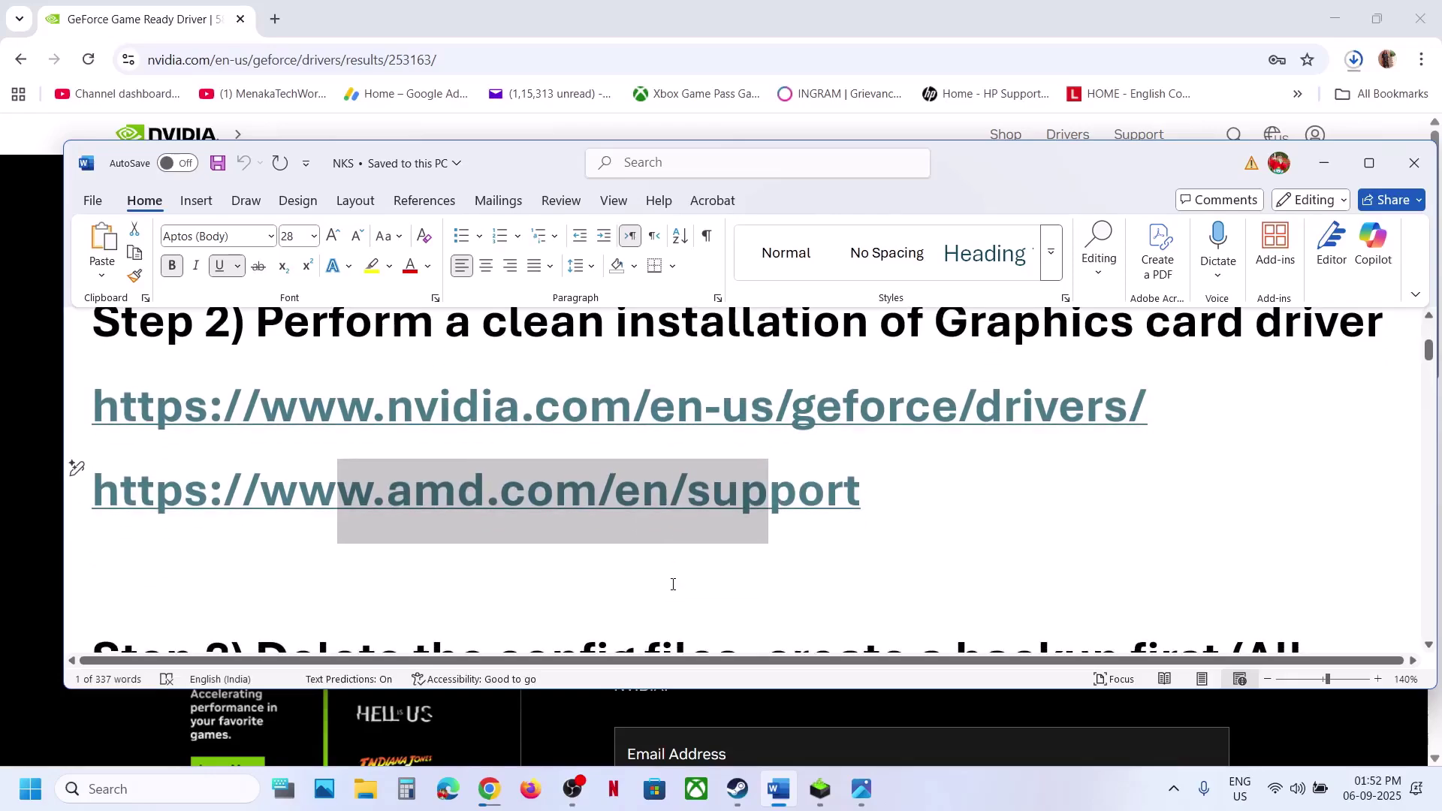
{"action": "scroll", "coordinate": [673, 584], "scroll_direction": "down", "scroll_amount": 3}
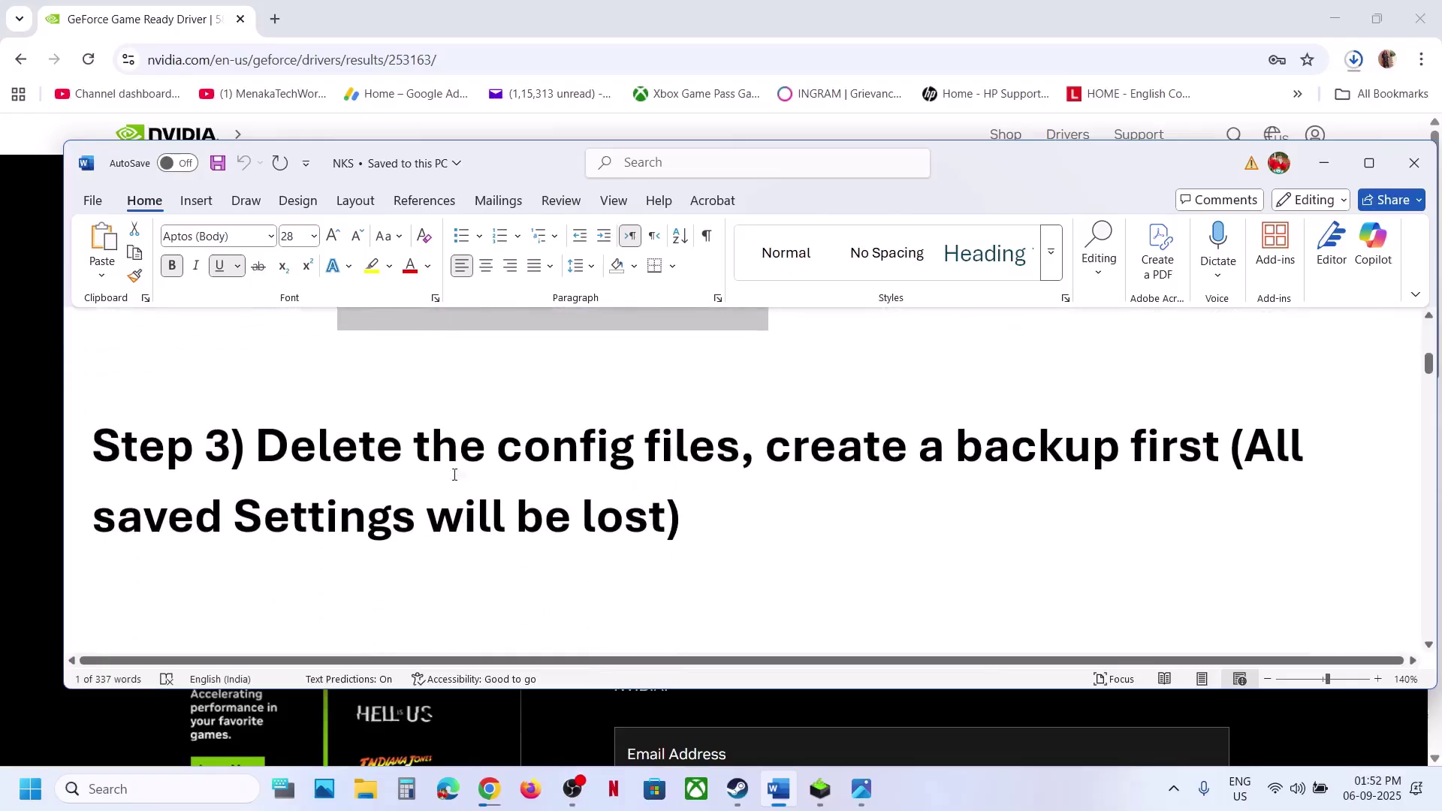
{"action": "left_click_drag", "start_coordinate": [268, 454], "coordinate": [742, 470]}
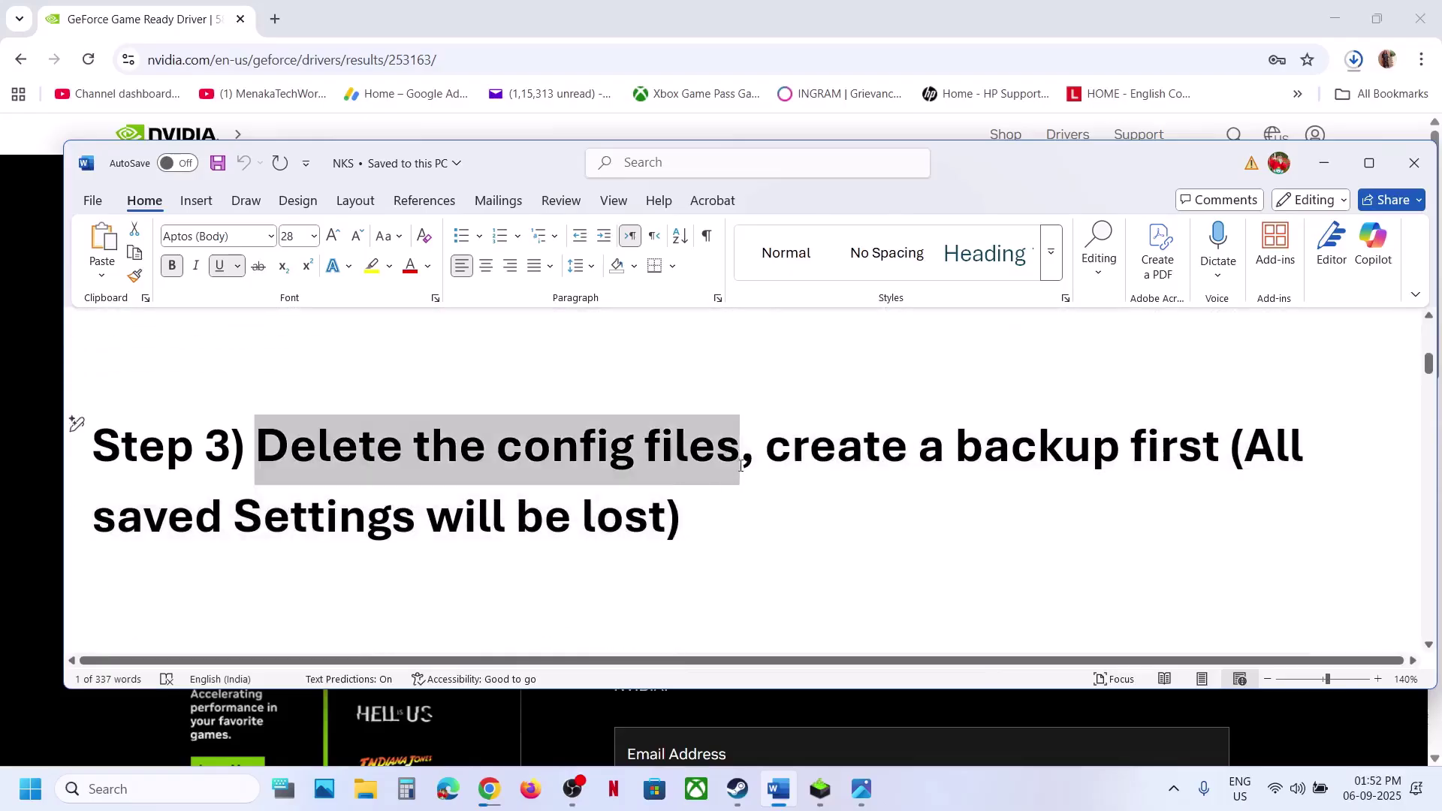
{"action": "left_click", "coordinate": [806, 449]}
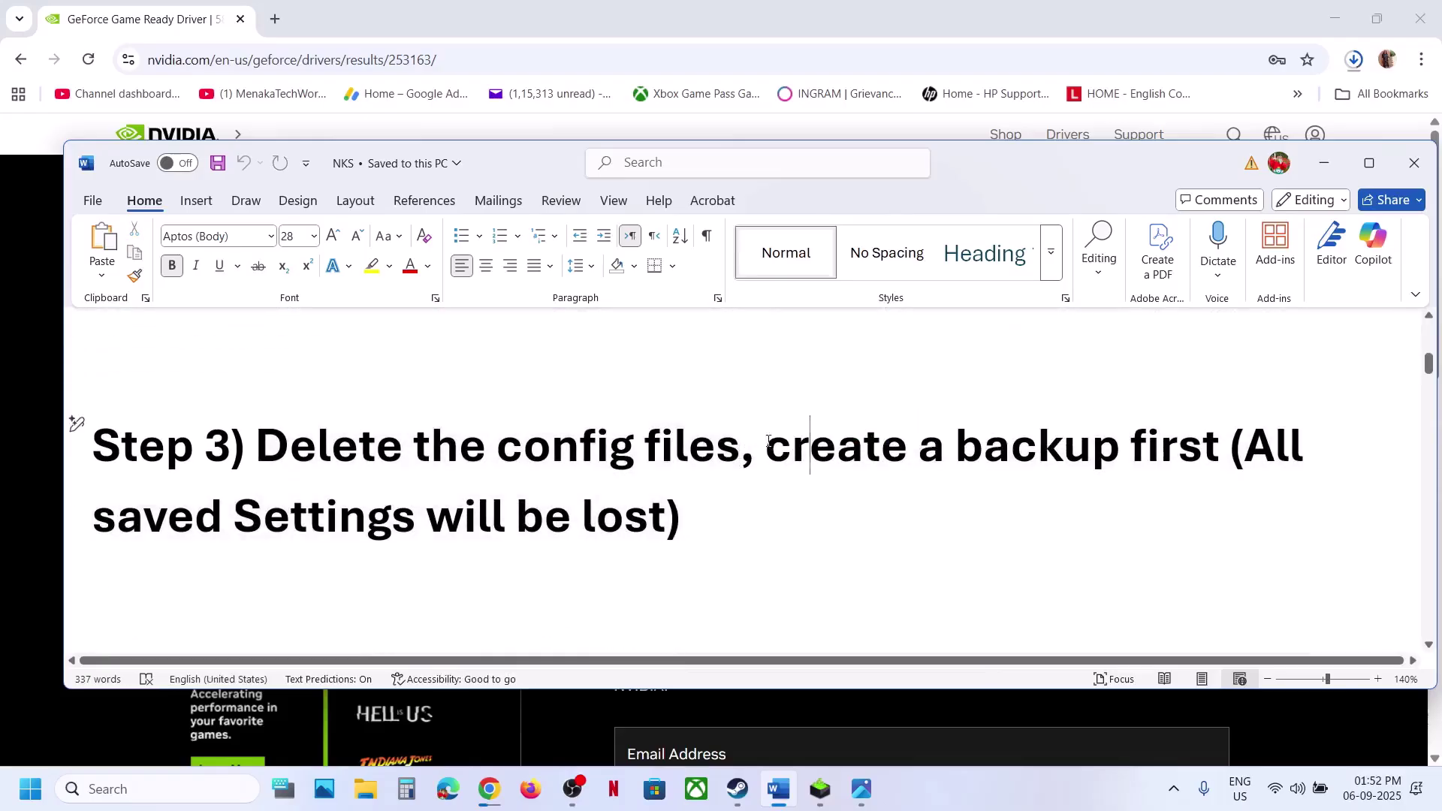
{"action": "left_click_drag", "start_coordinate": [767, 443], "coordinate": [1228, 450]}
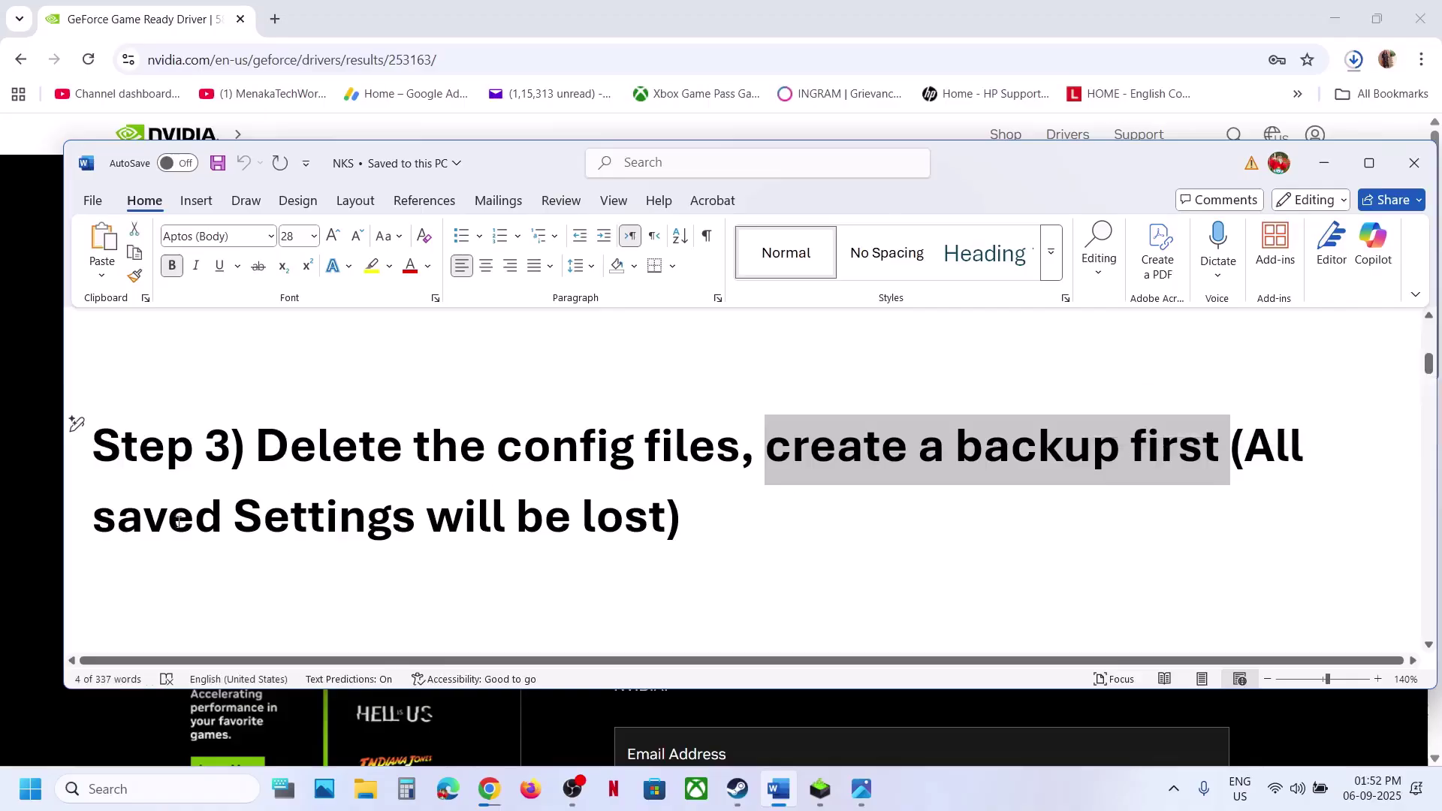
{"action": "left_click_drag", "start_coordinate": [178, 521], "coordinate": [671, 517]}
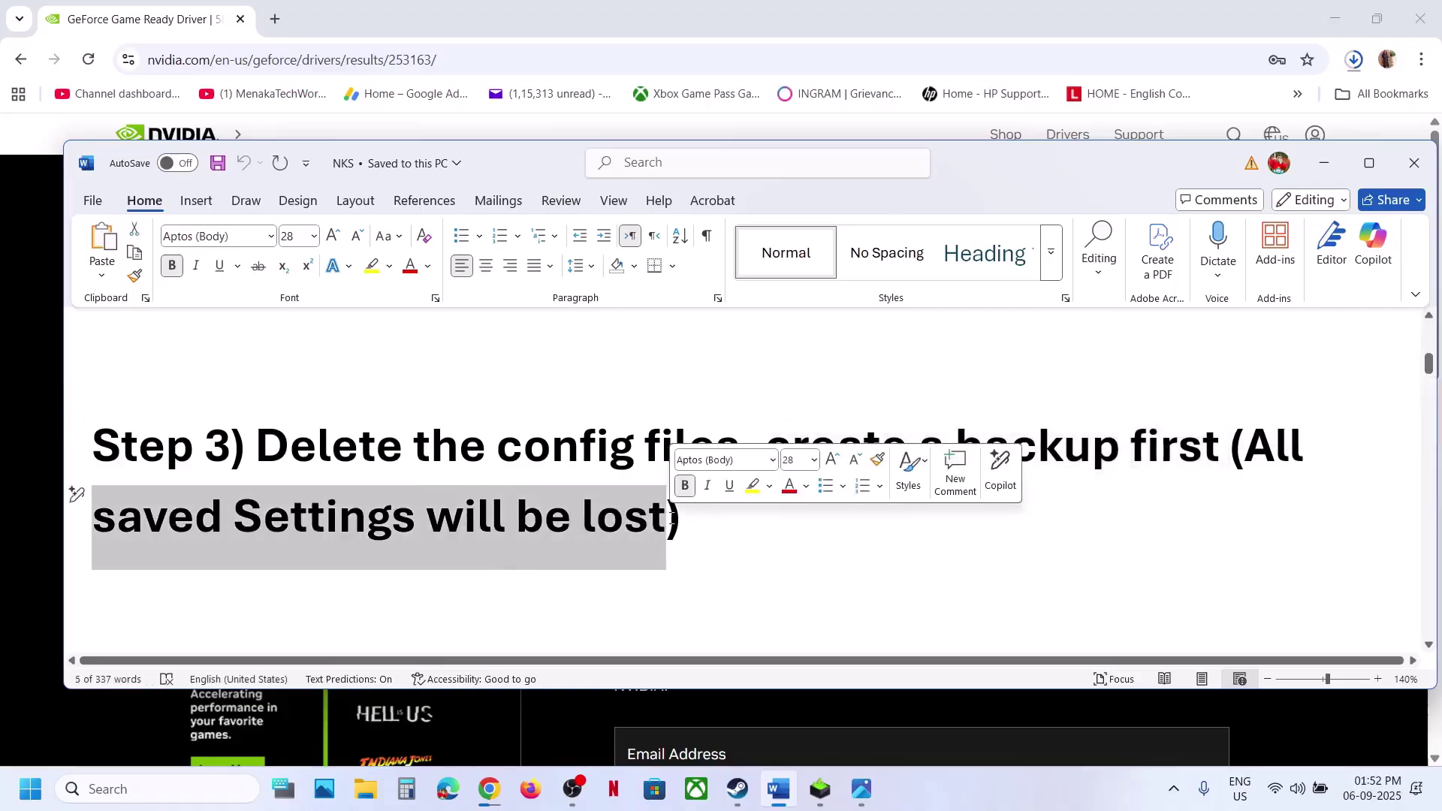
{"action": "left_click", "coordinate": [134, 788]}
{"action": "type", "text": "registry"}
Launch Registry Editor with admin approval and collapse the previously expanded key tree
{"action": "key", "text": "Return"}
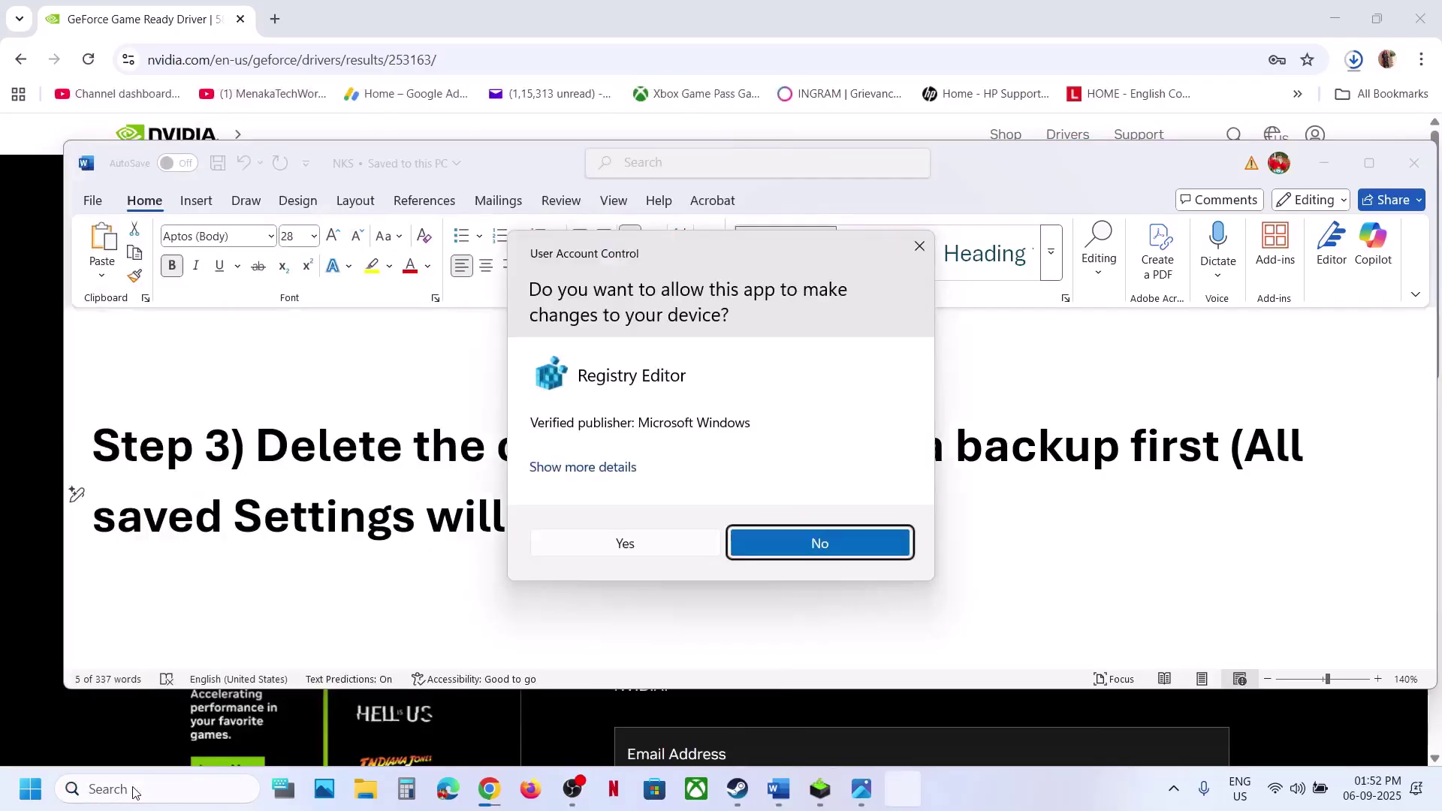
{"action": "left_click", "coordinate": [584, 554]}
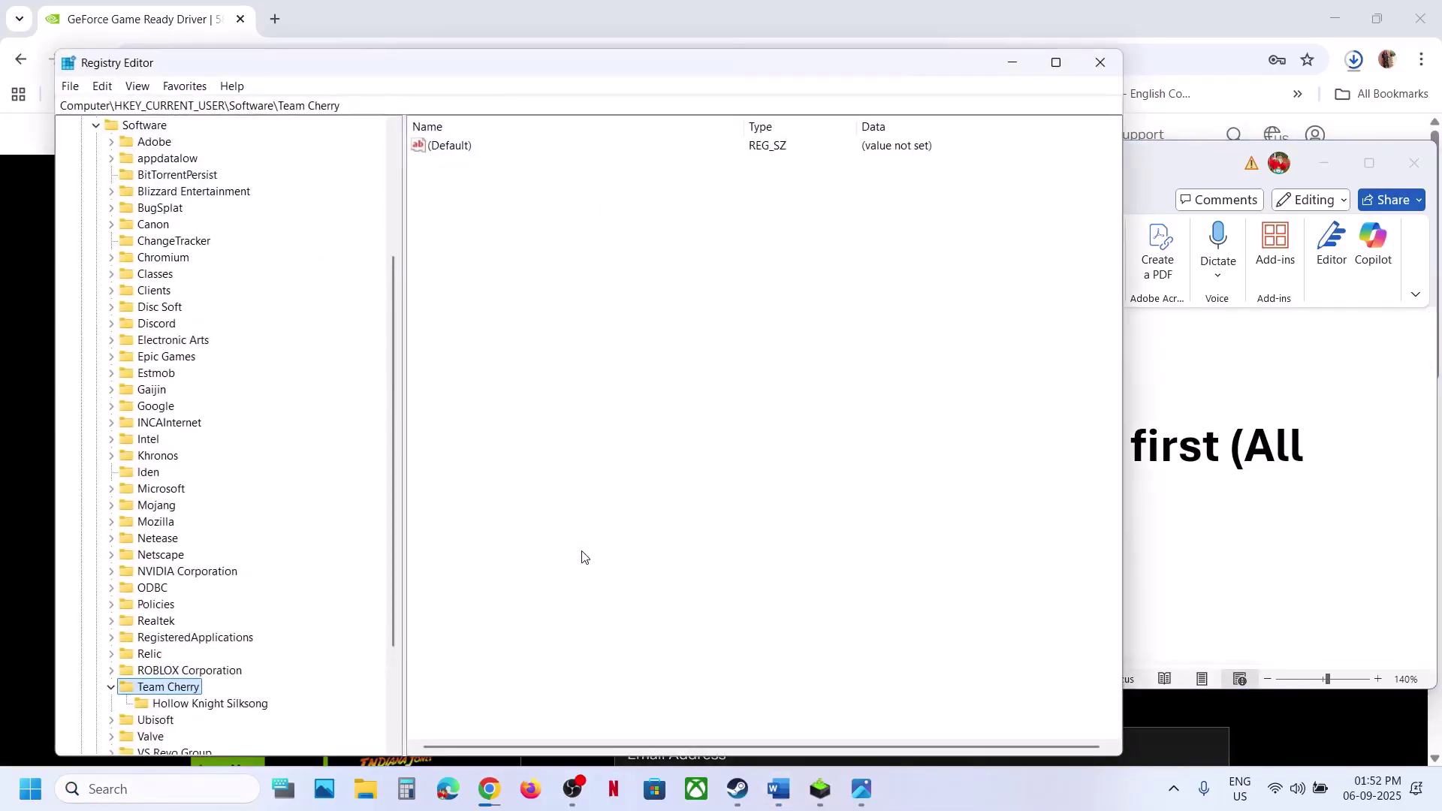
{"action": "left_click", "coordinate": [111, 686]}
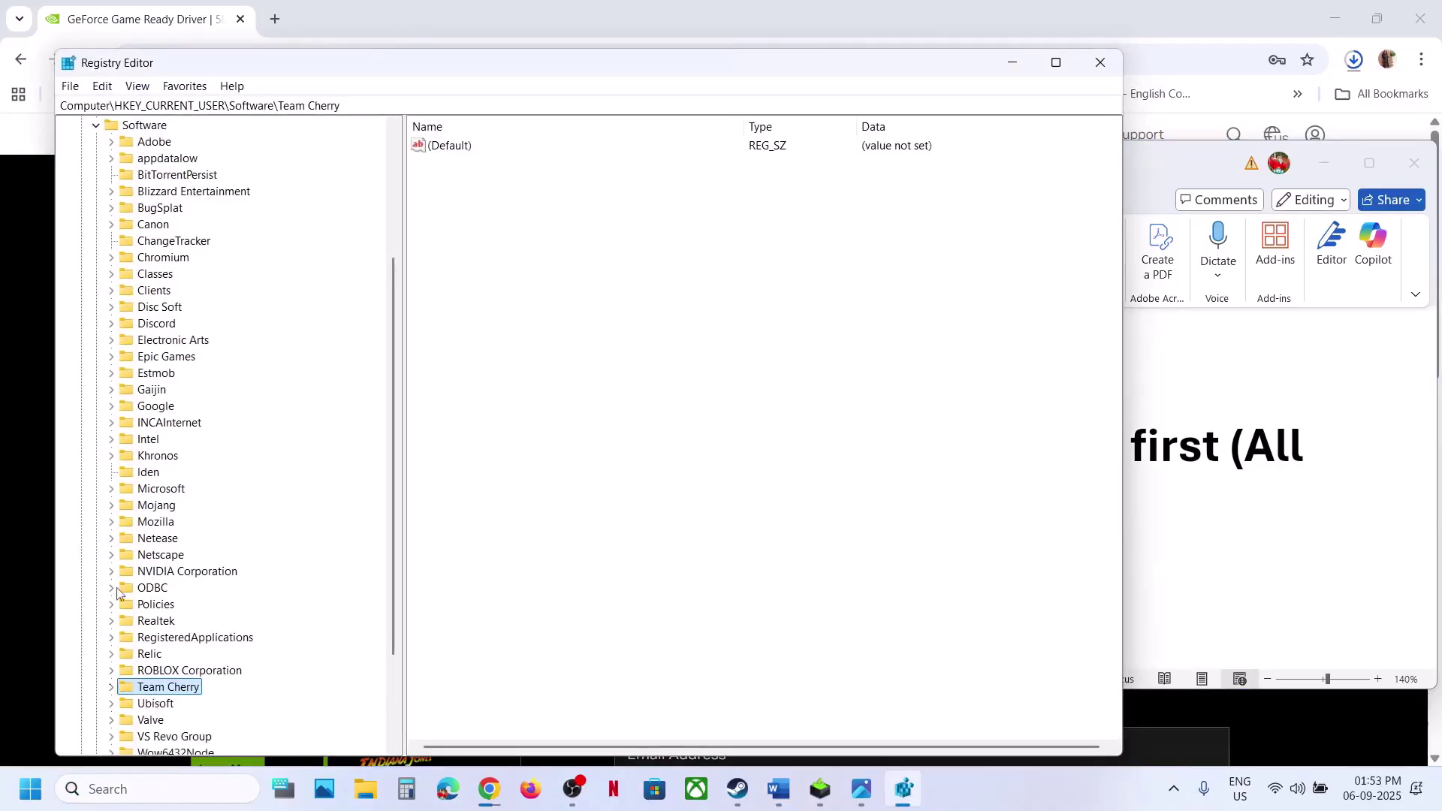
{"action": "scroll", "coordinate": [111, 291], "scroll_direction": "up", "scroll_amount": 4}
{"action": "left_click", "coordinate": [96, 323]}
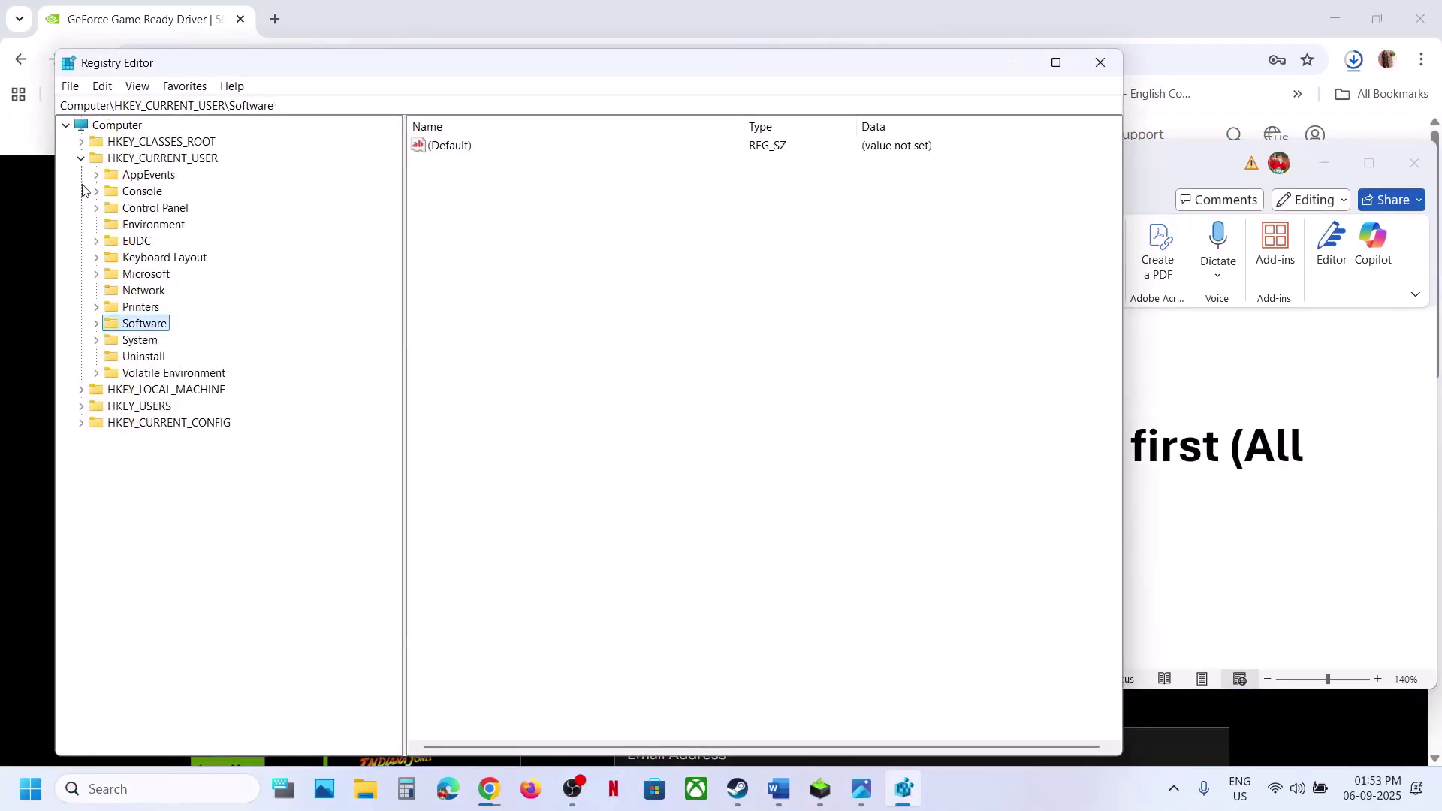
{"action": "left_click", "coordinate": [81, 158]}
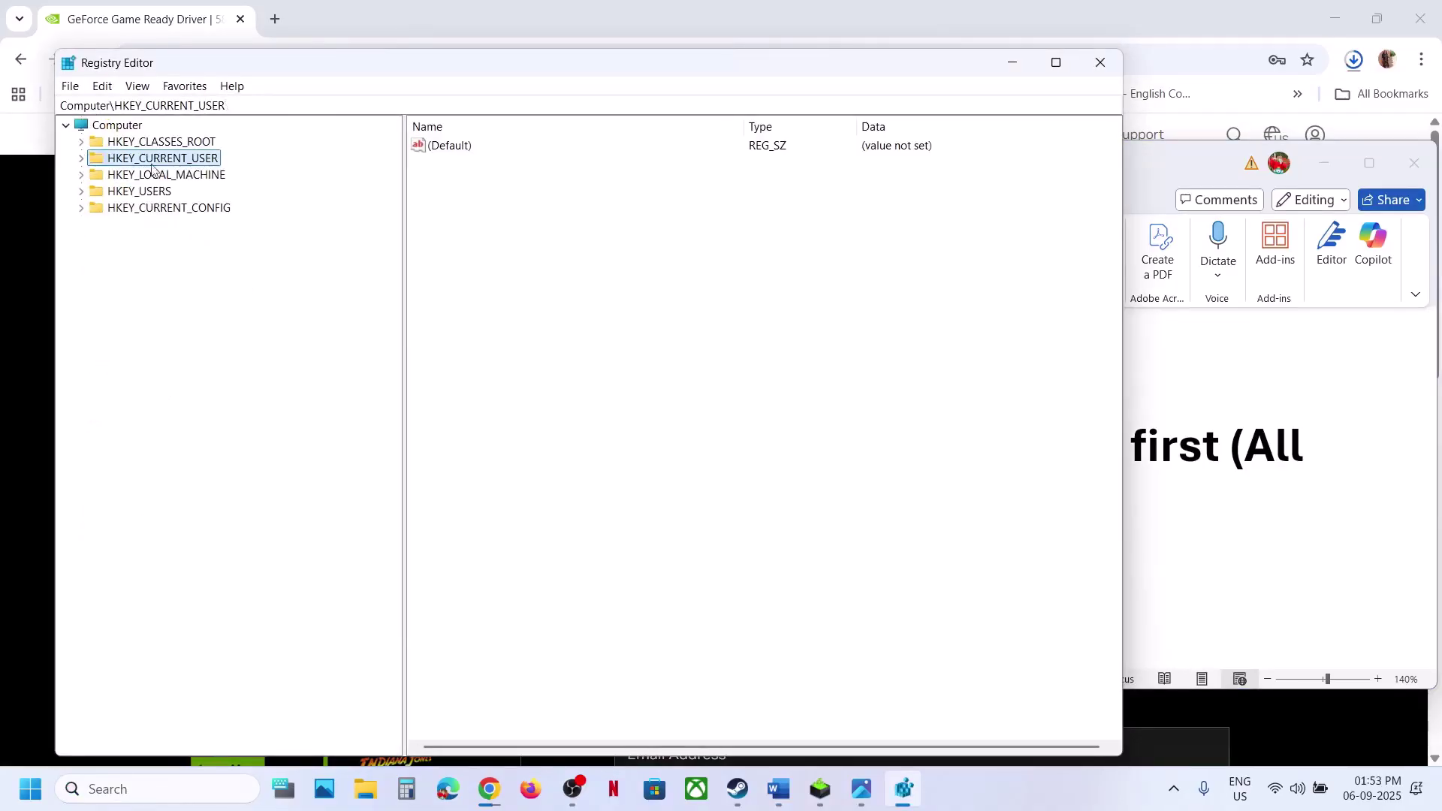
Expand HKEY_CURRENT_USER > Software > Team Cherry and select the Hollow Knight Silksong key
{"action": "left_click", "coordinate": [81, 158]}
{"action": "left_click", "coordinate": [154, 325]}
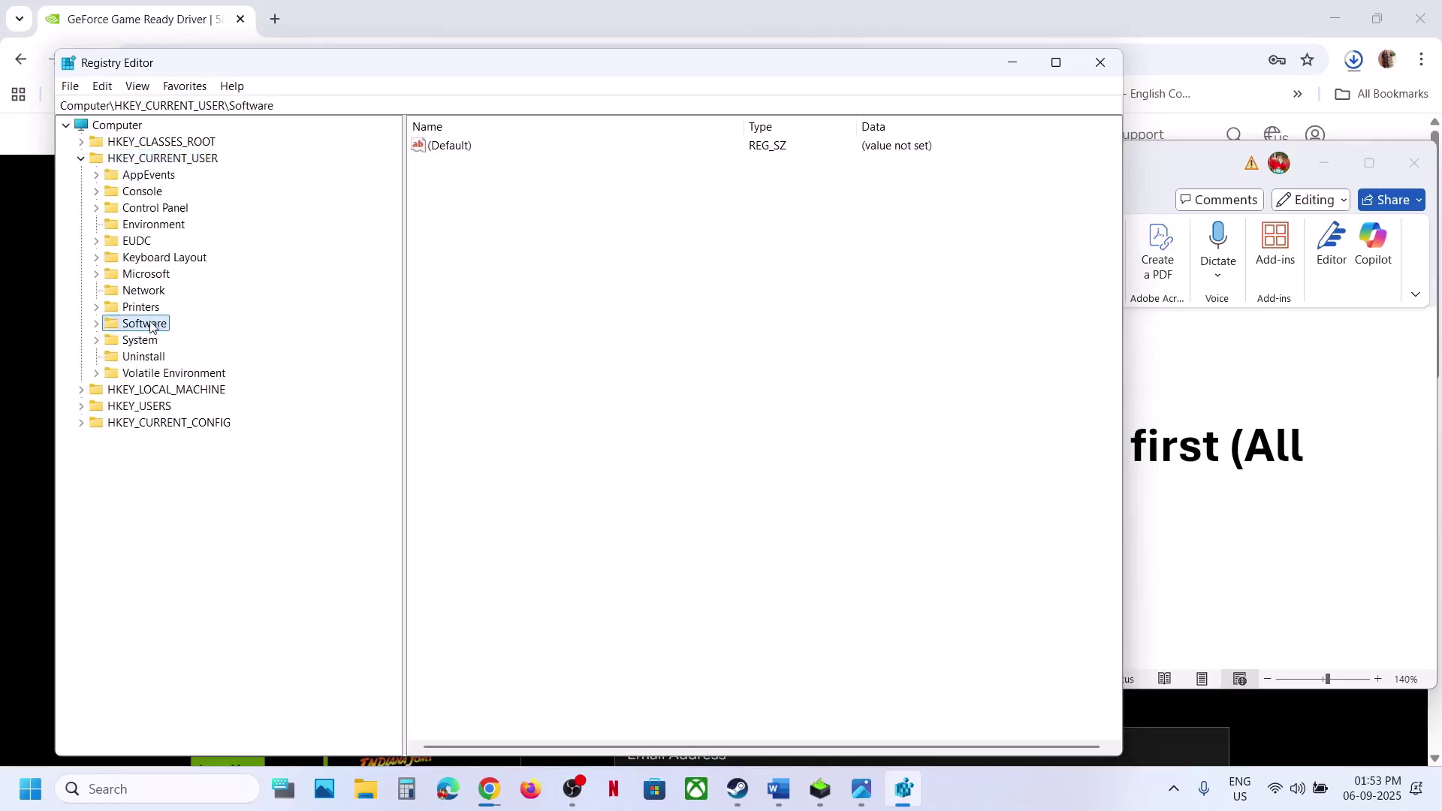
{"action": "left_click", "coordinate": [96, 324]}
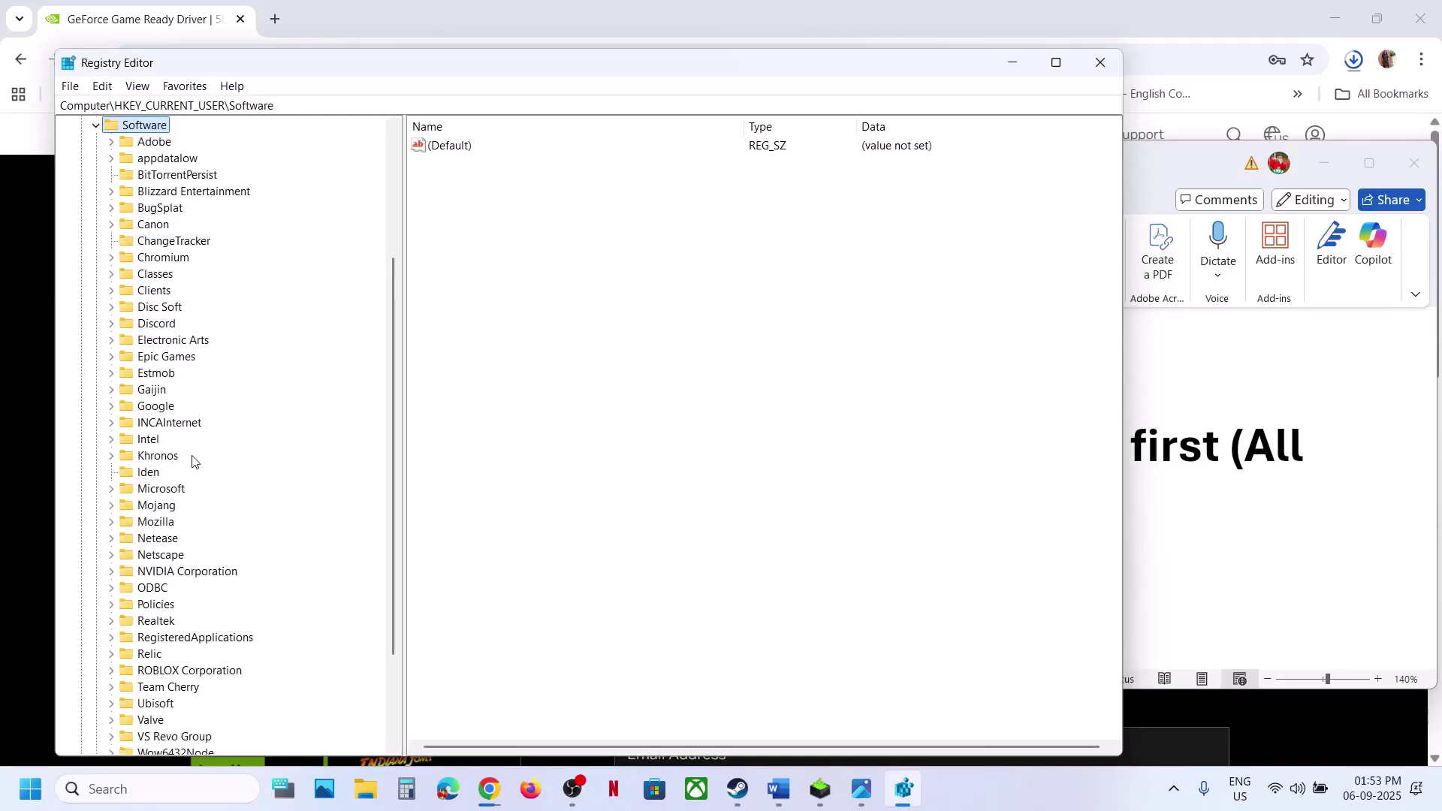
{"action": "scroll", "coordinate": [193, 461], "scroll_direction": "down", "scroll_amount": 3}
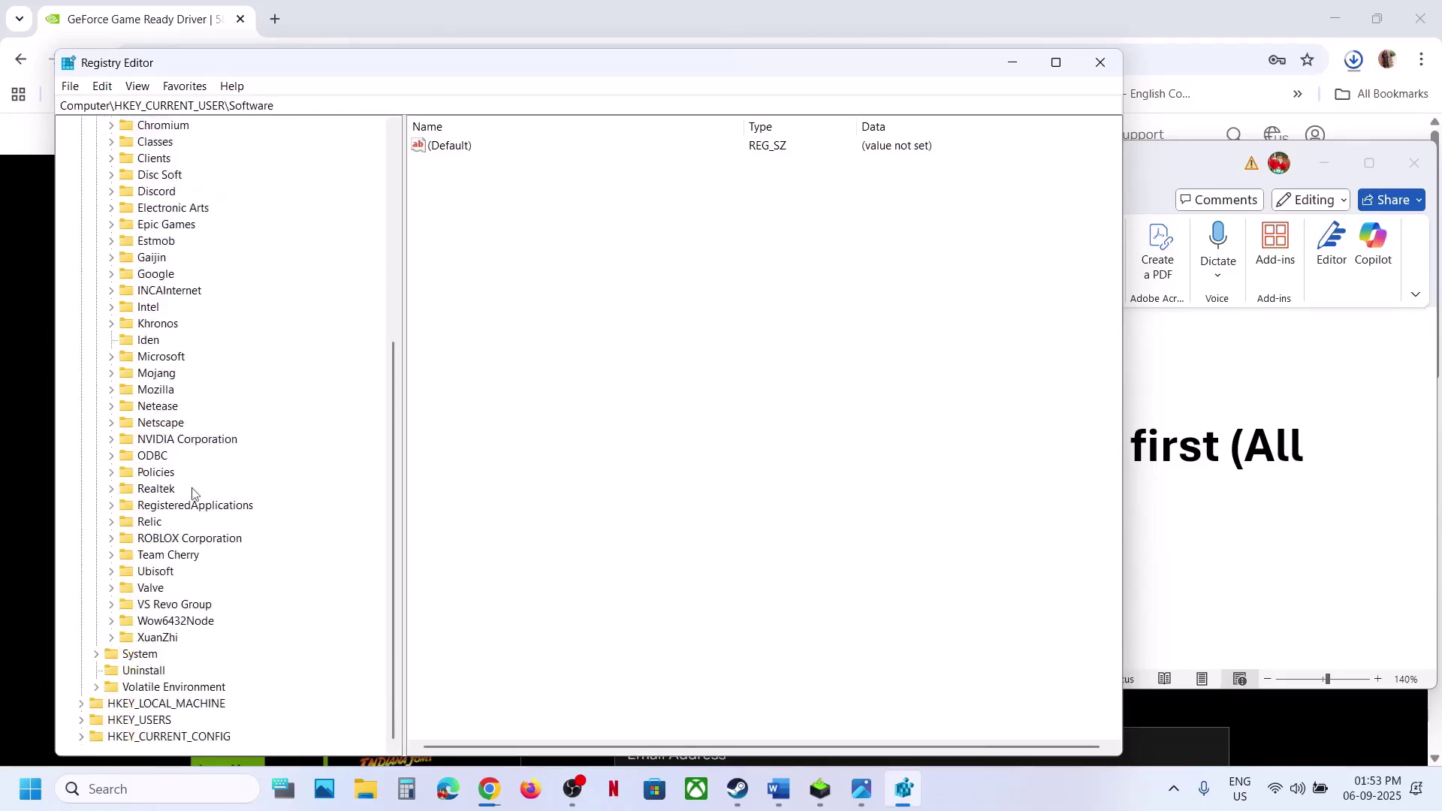
{"action": "left_click", "coordinate": [169, 556]}
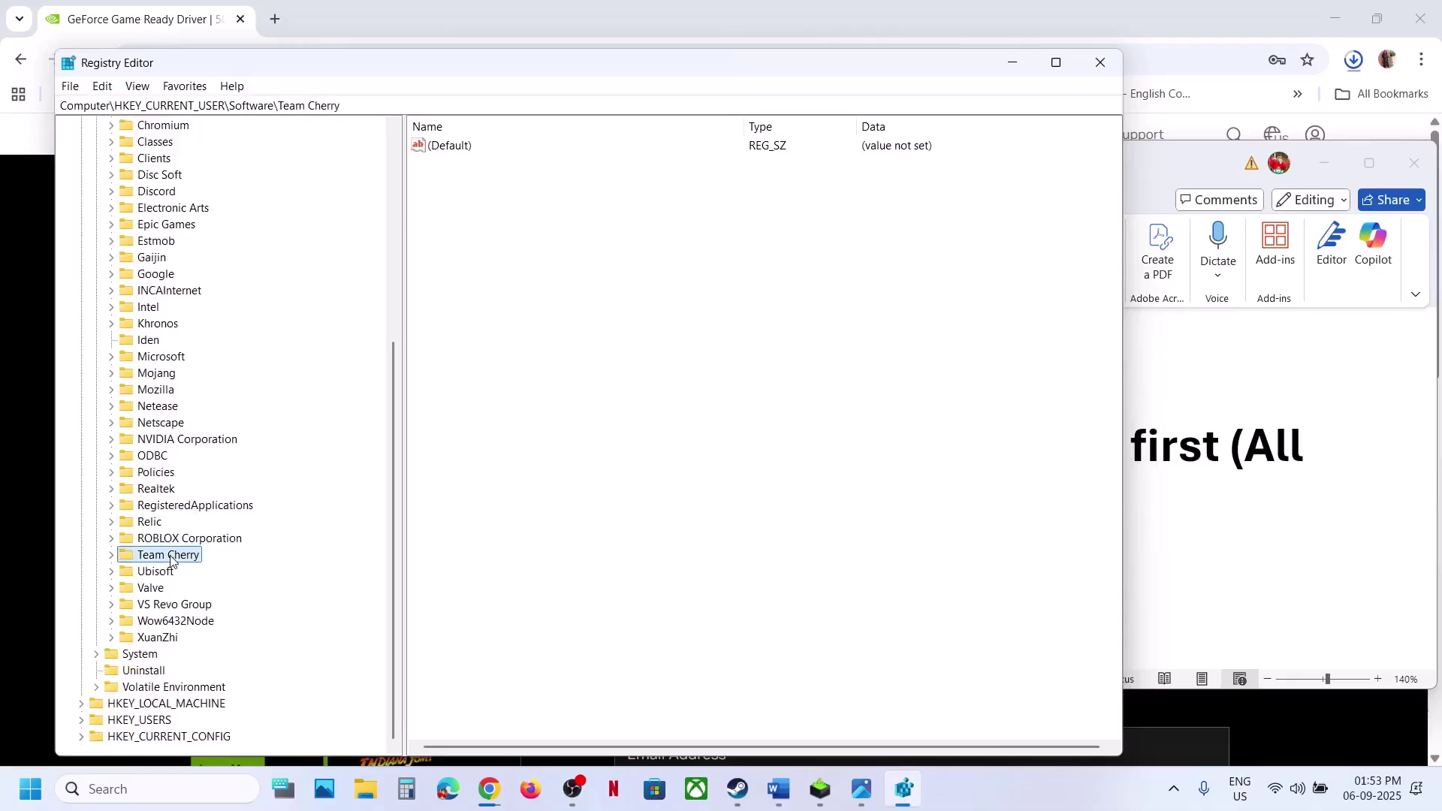
{"action": "left_click", "coordinate": [112, 557]}
{"action": "left_click", "coordinate": [214, 574]}
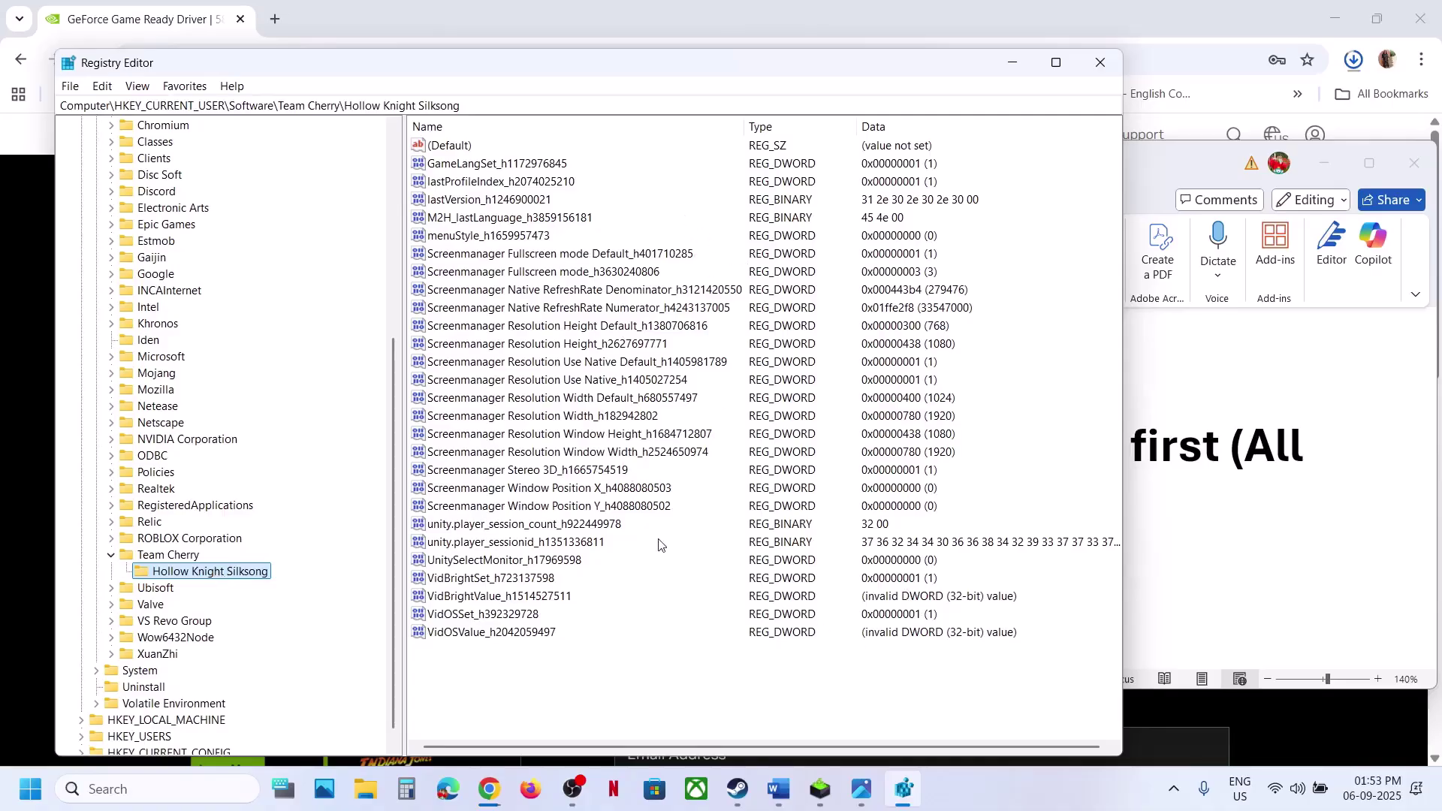
{"action": "right_click", "coordinate": [217, 577]}
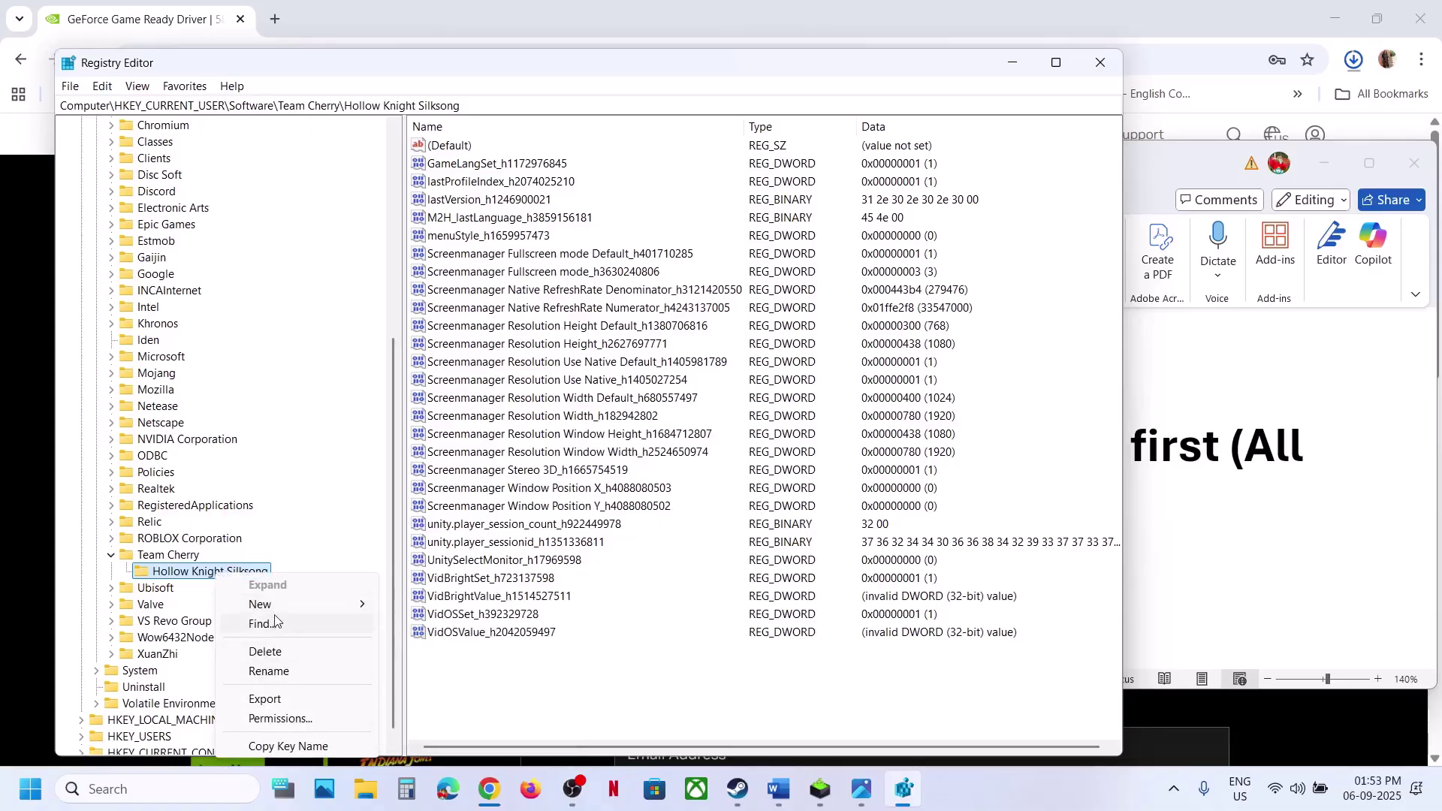
Export the Hollow Knight Silksong key to the Desktop as backup.reg
{"action": "right_click", "coordinate": [178, 576]}
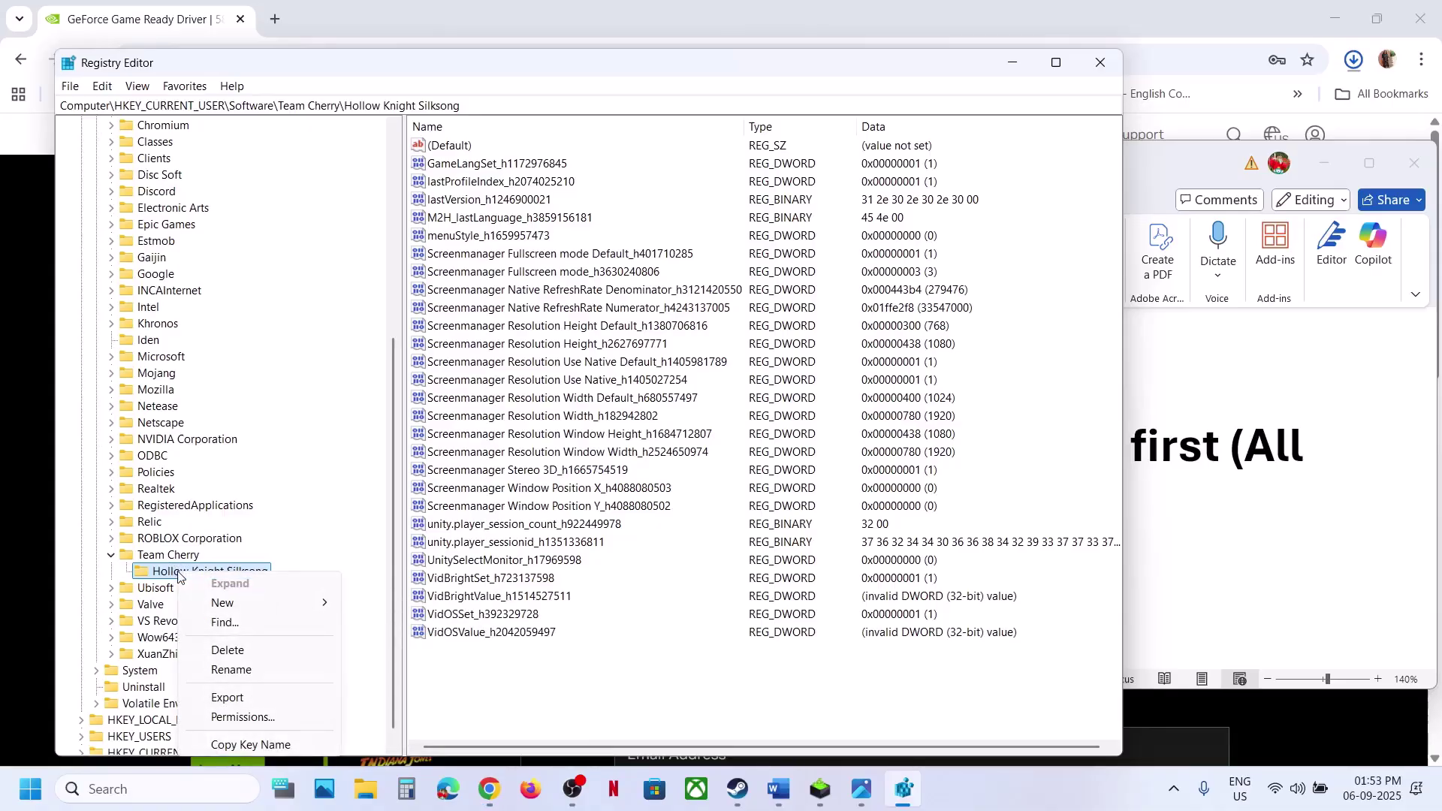
{"action": "left_click", "coordinate": [243, 700]}
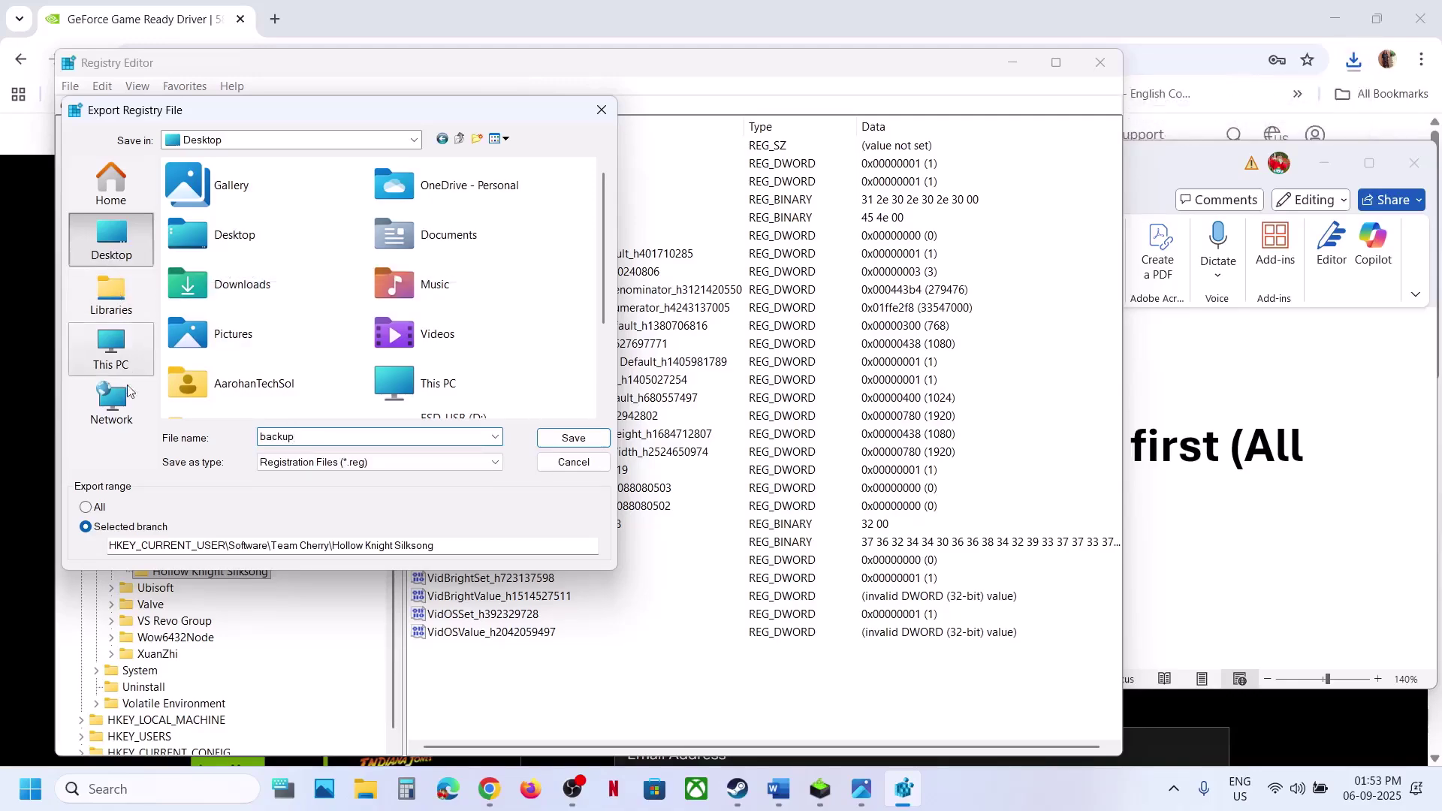
{"action": "left_click", "coordinate": [574, 439]}
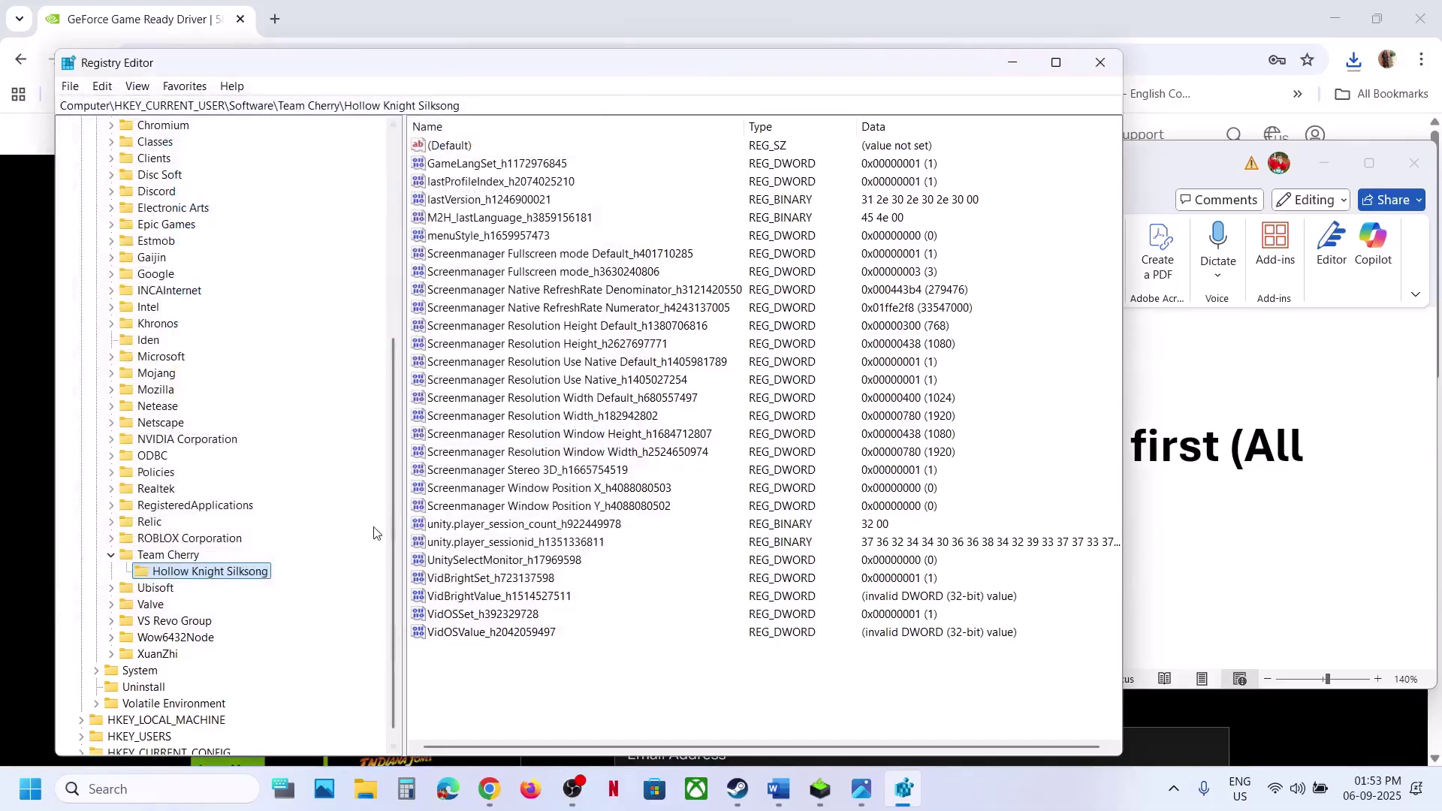
Delete the Hollow Knight Silksong key from Team Cherry and confirm with Yes
{"action": "right_click", "coordinate": [229, 572]}
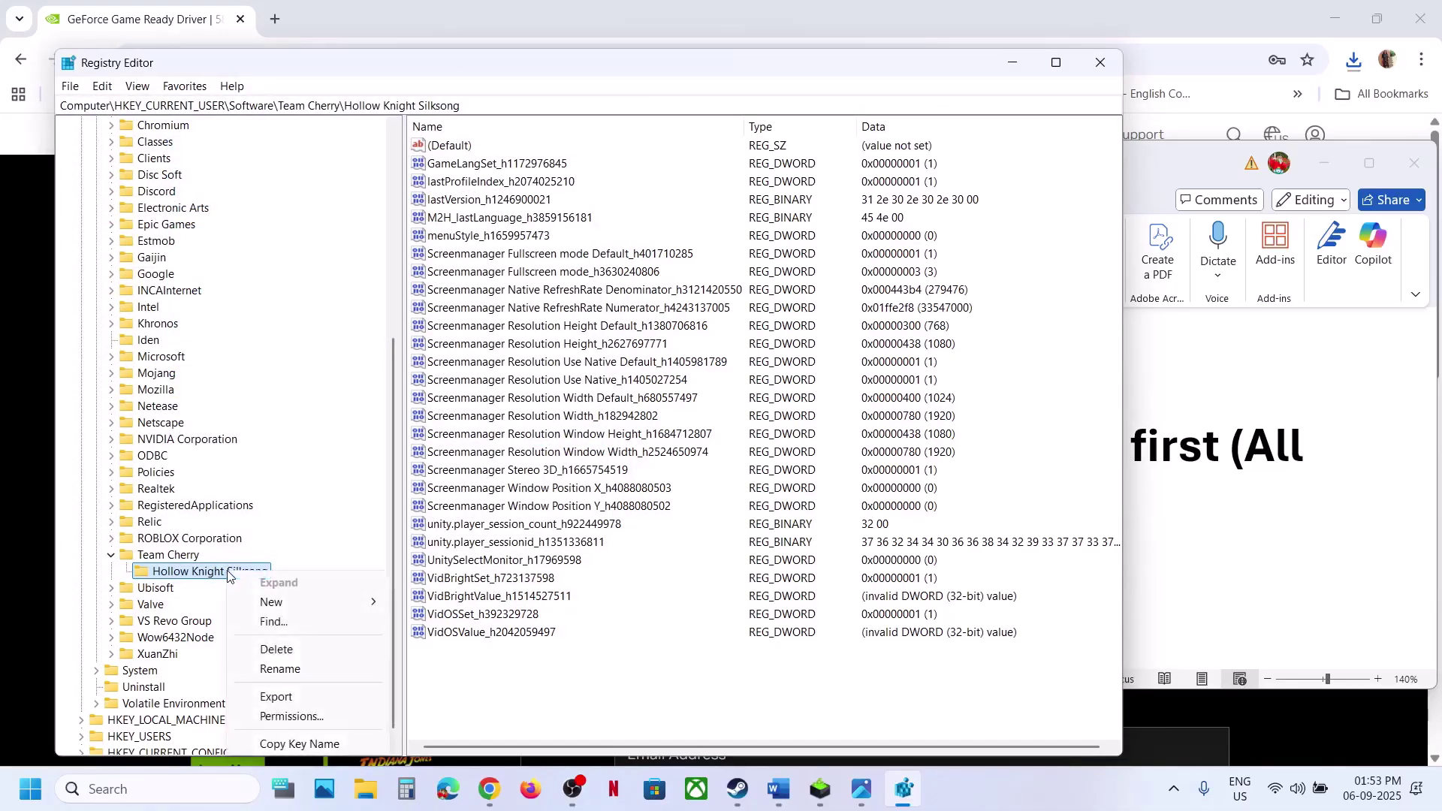
{"action": "left_click", "coordinate": [292, 650]}
{"action": "left_click", "coordinate": [811, 394]}
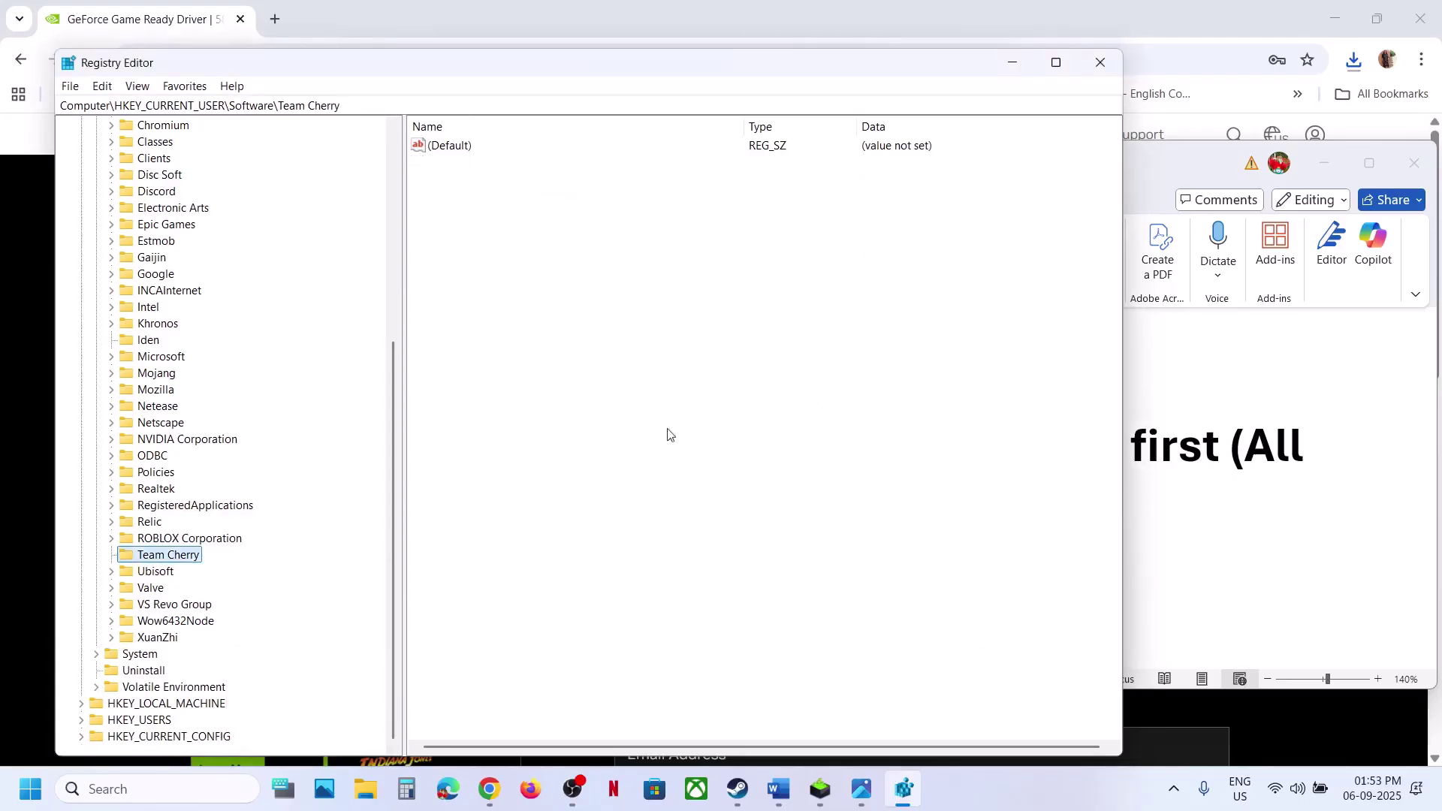
Check the Start menu power options and the Steam Silksong page, then return to Registry Editor
{"action": "left_click", "coordinate": [8, 805]}
{"action": "left_click", "coordinate": [546, 724]}
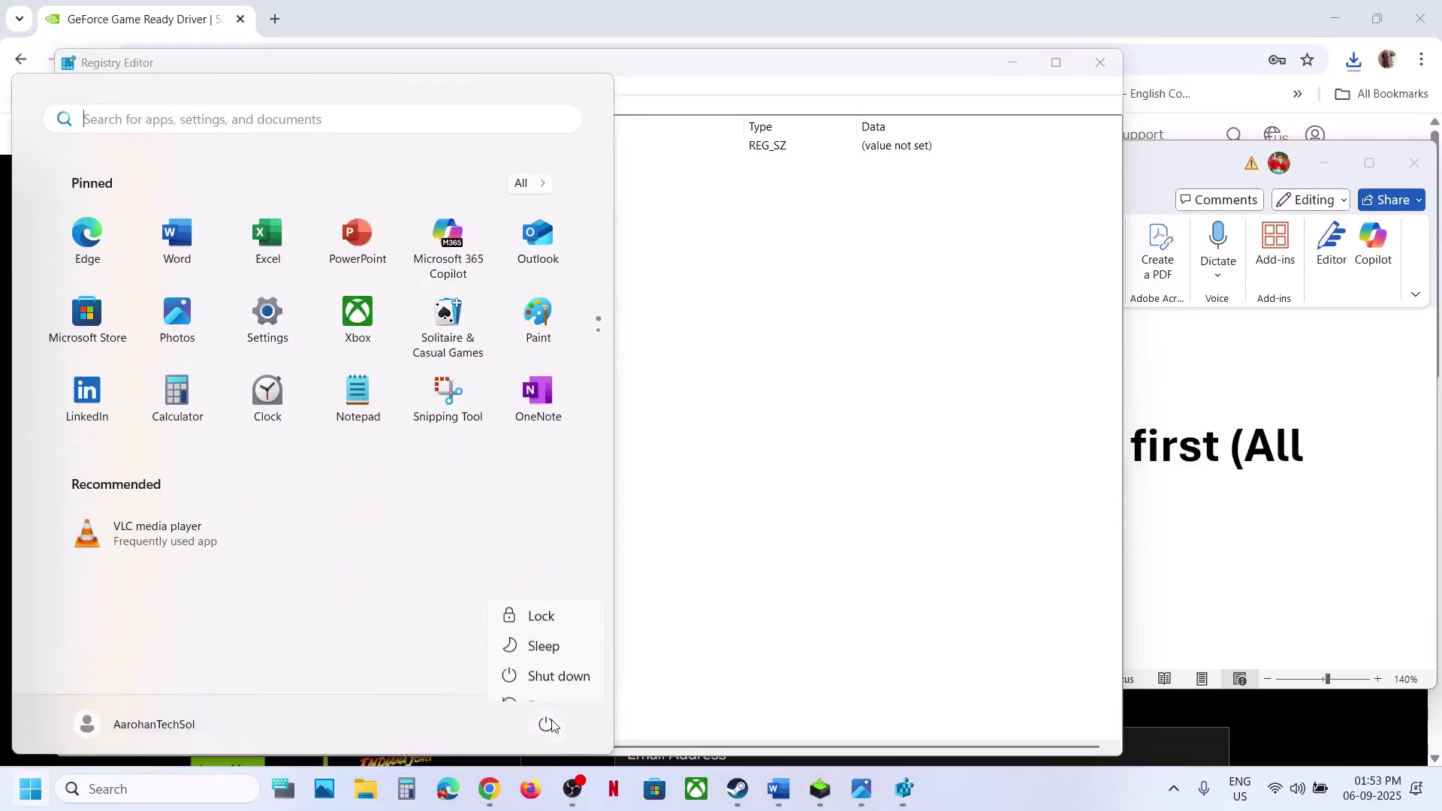
{"action": "left_click", "coordinate": [738, 789]}
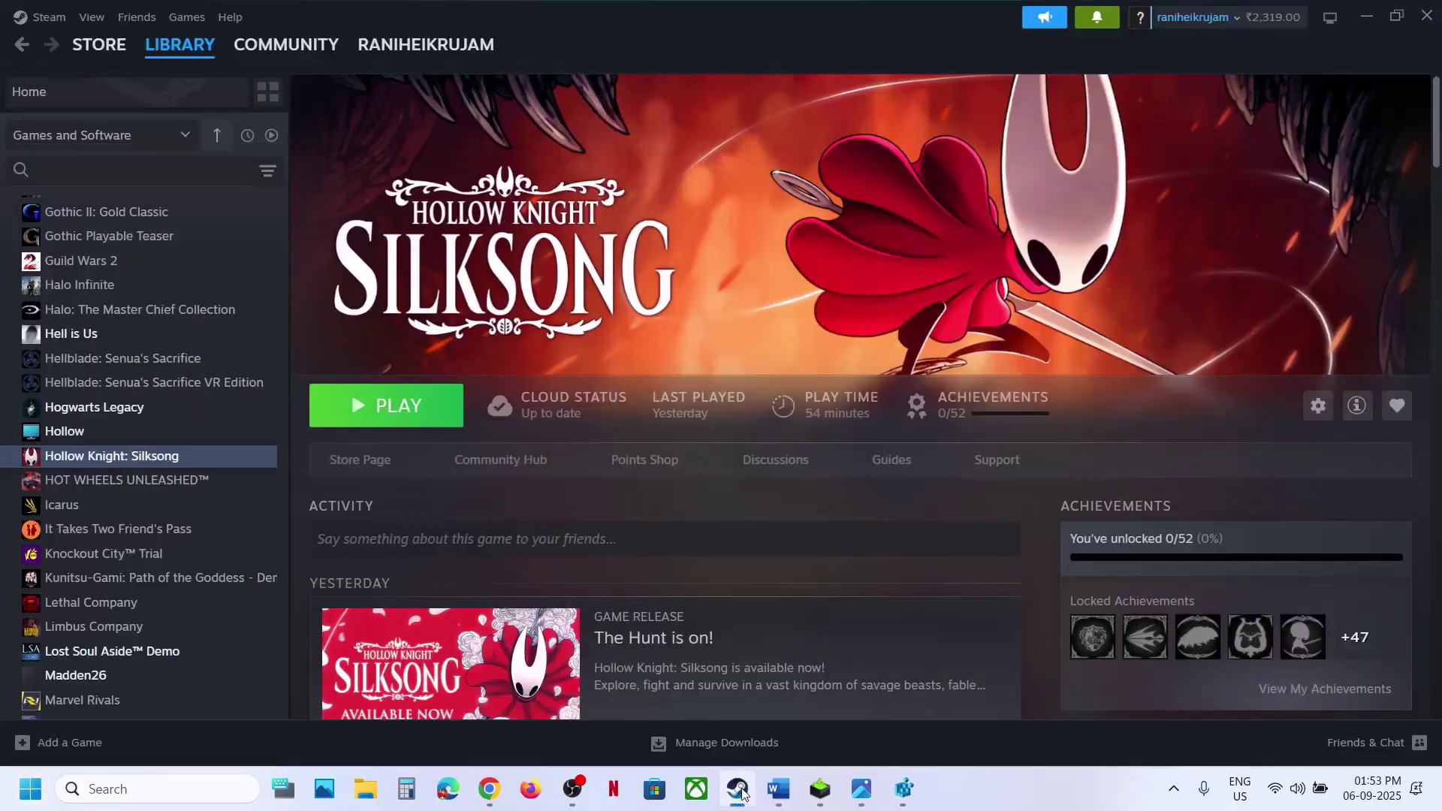
{"action": "left_click", "coordinate": [739, 789]}
{"action": "left_click", "coordinate": [739, 789]}
{"action": "left_click", "coordinate": [1367, 16]}
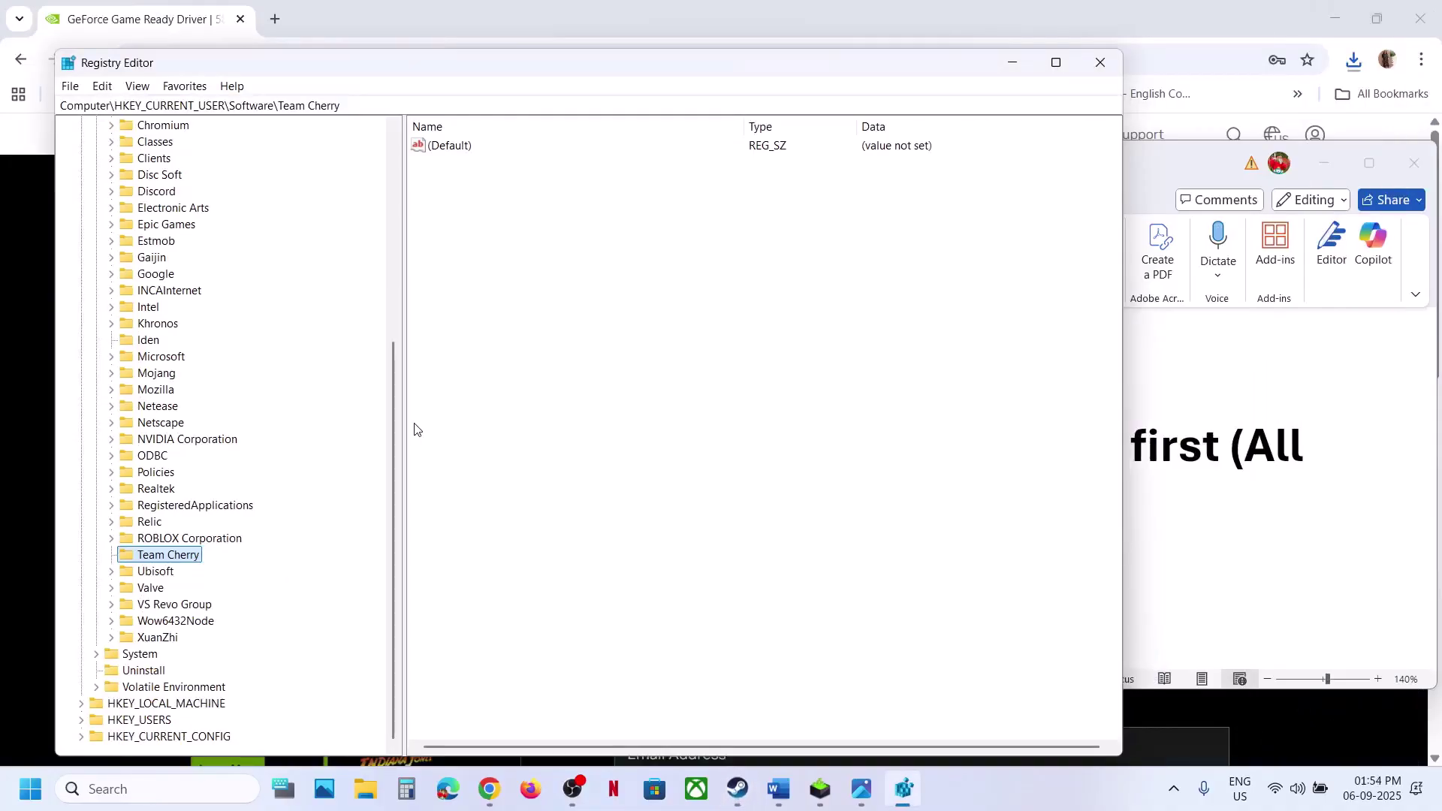
Import backup.reg to restore the Hollow Knight Silksong key
{"action": "right_click", "coordinate": [166, 557]}
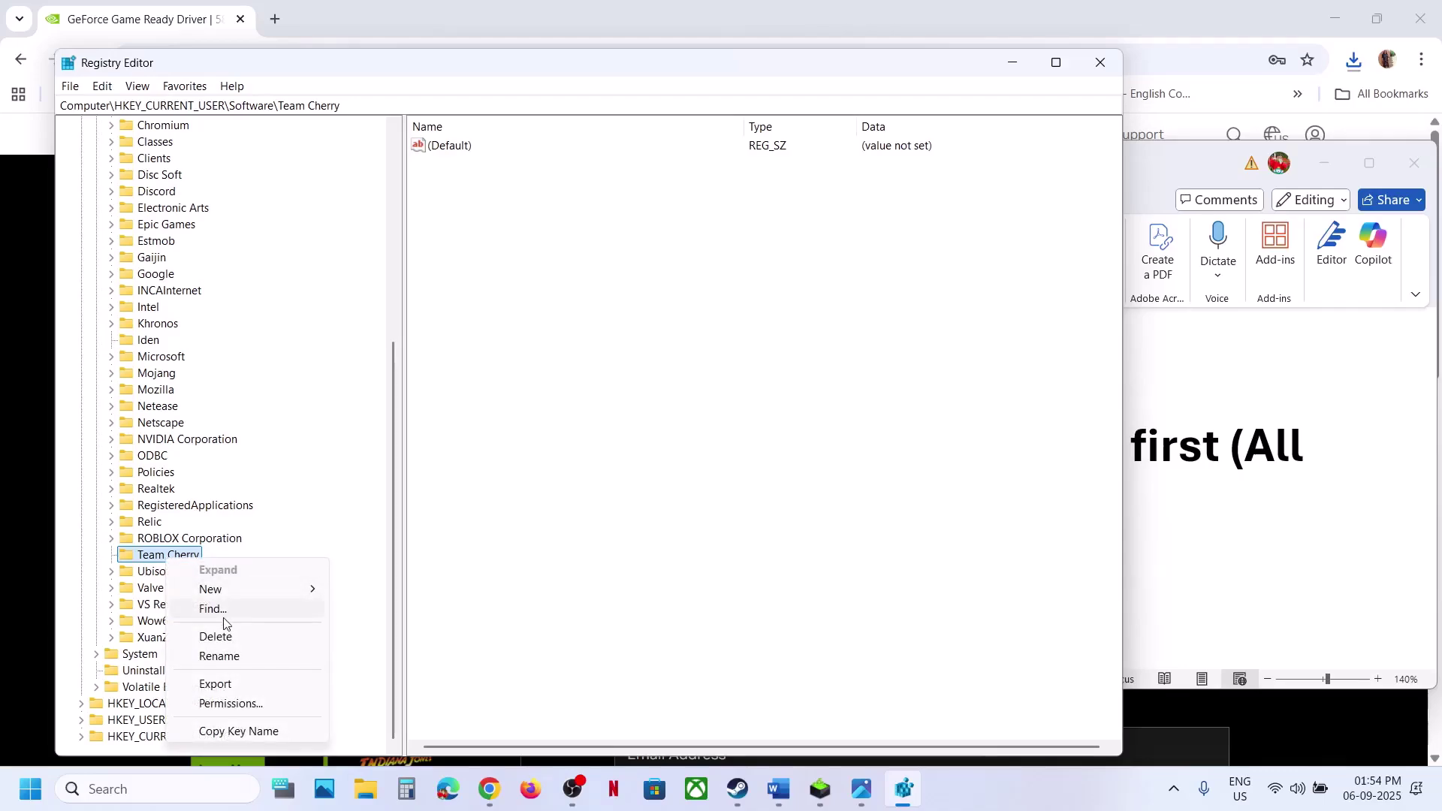
{"action": "left_click", "coordinate": [73, 87]}
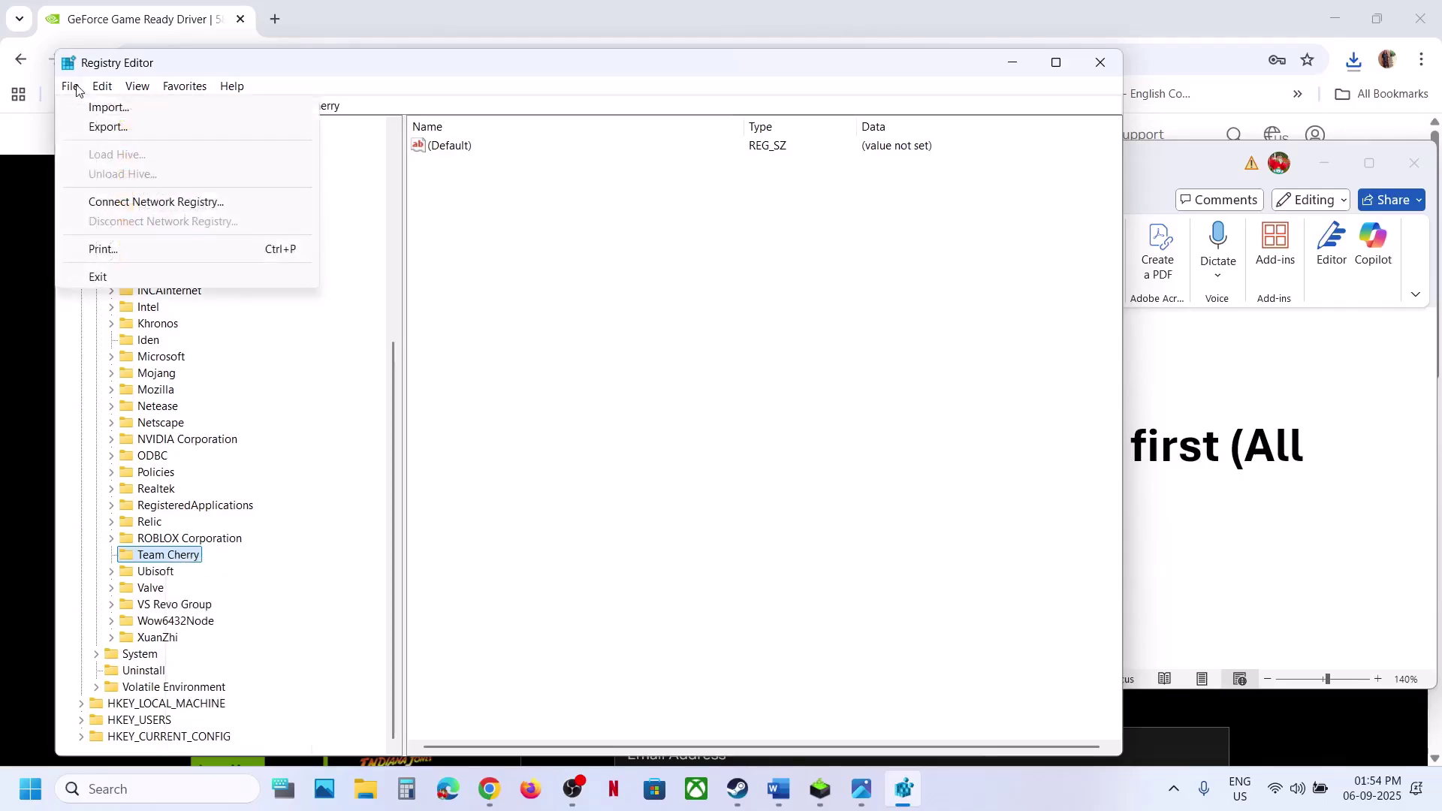
{"action": "left_click", "coordinate": [107, 109]}
{"action": "left_click", "coordinate": [612, 300]}
{"action": "left_click", "coordinate": [637, 520]}
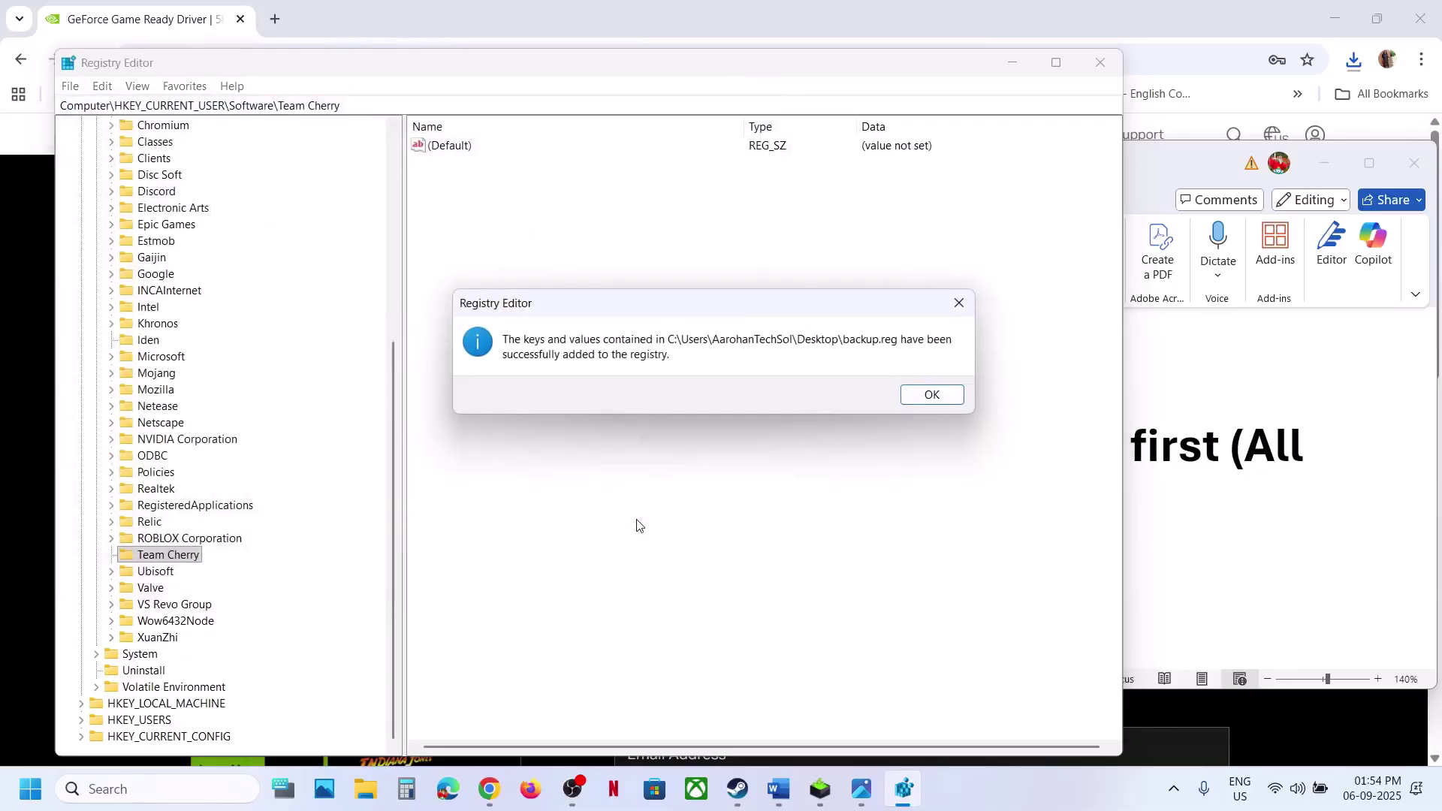
{"action": "left_click", "coordinate": [931, 394]}
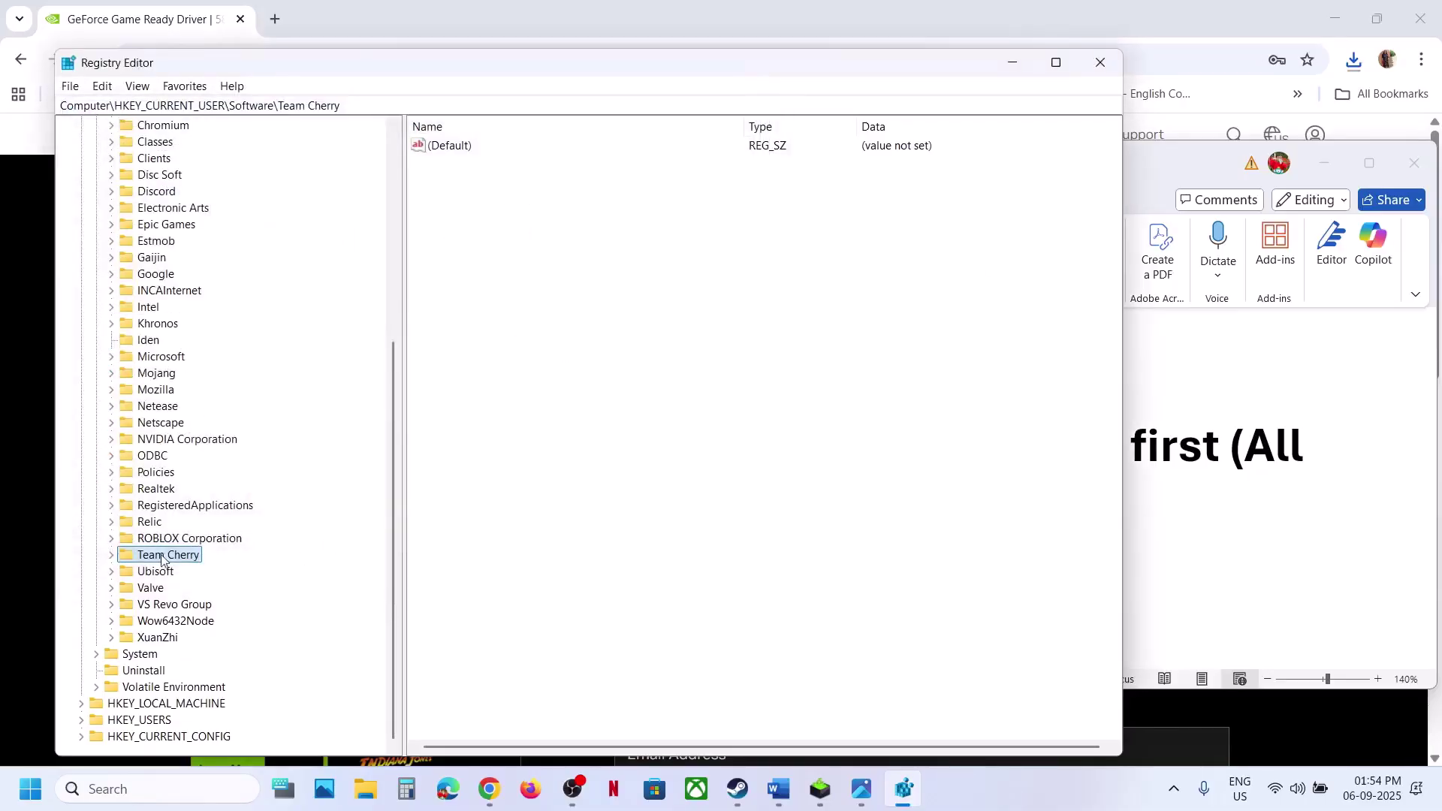
Delete the restored Hollow Knight Silksong key and its subkeys again under Team Cherry
{"action": "left_click", "coordinate": [110, 556]}
{"action": "left_click", "coordinate": [173, 574]}
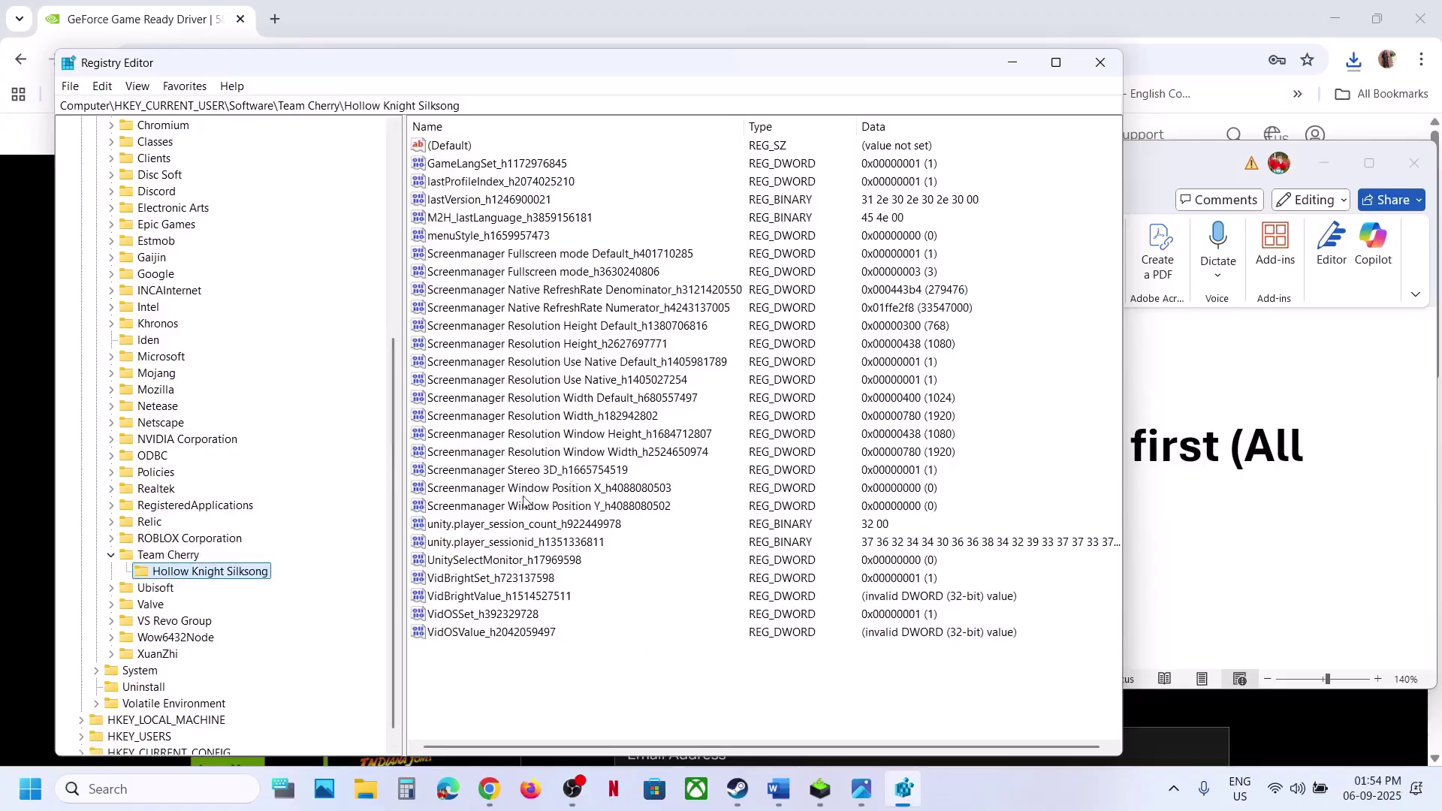
{"action": "right_click", "coordinate": [199, 579]}
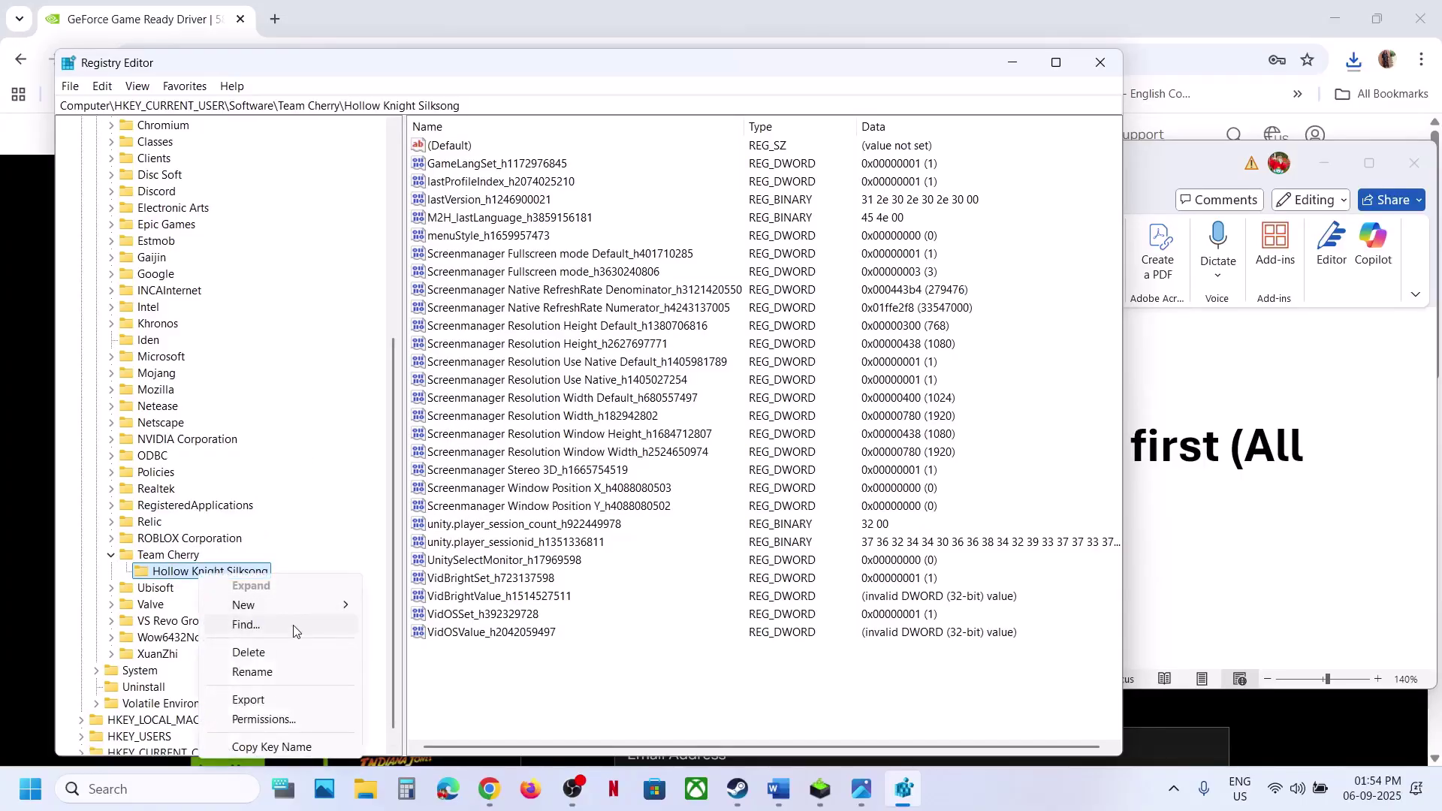
{"action": "left_click", "coordinate": [248, 652]}
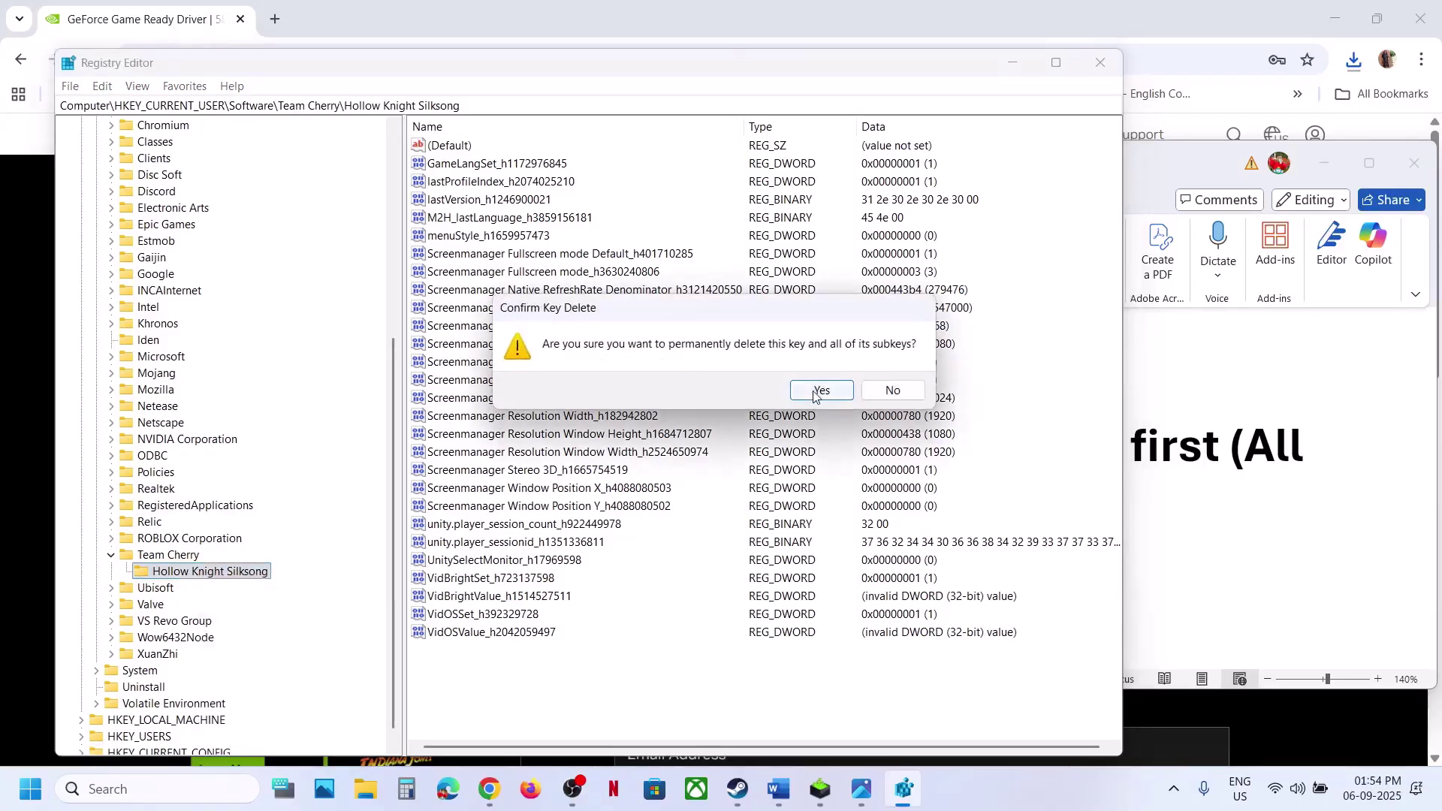
{"action": "left_click", "coordinate": [815, 391]}
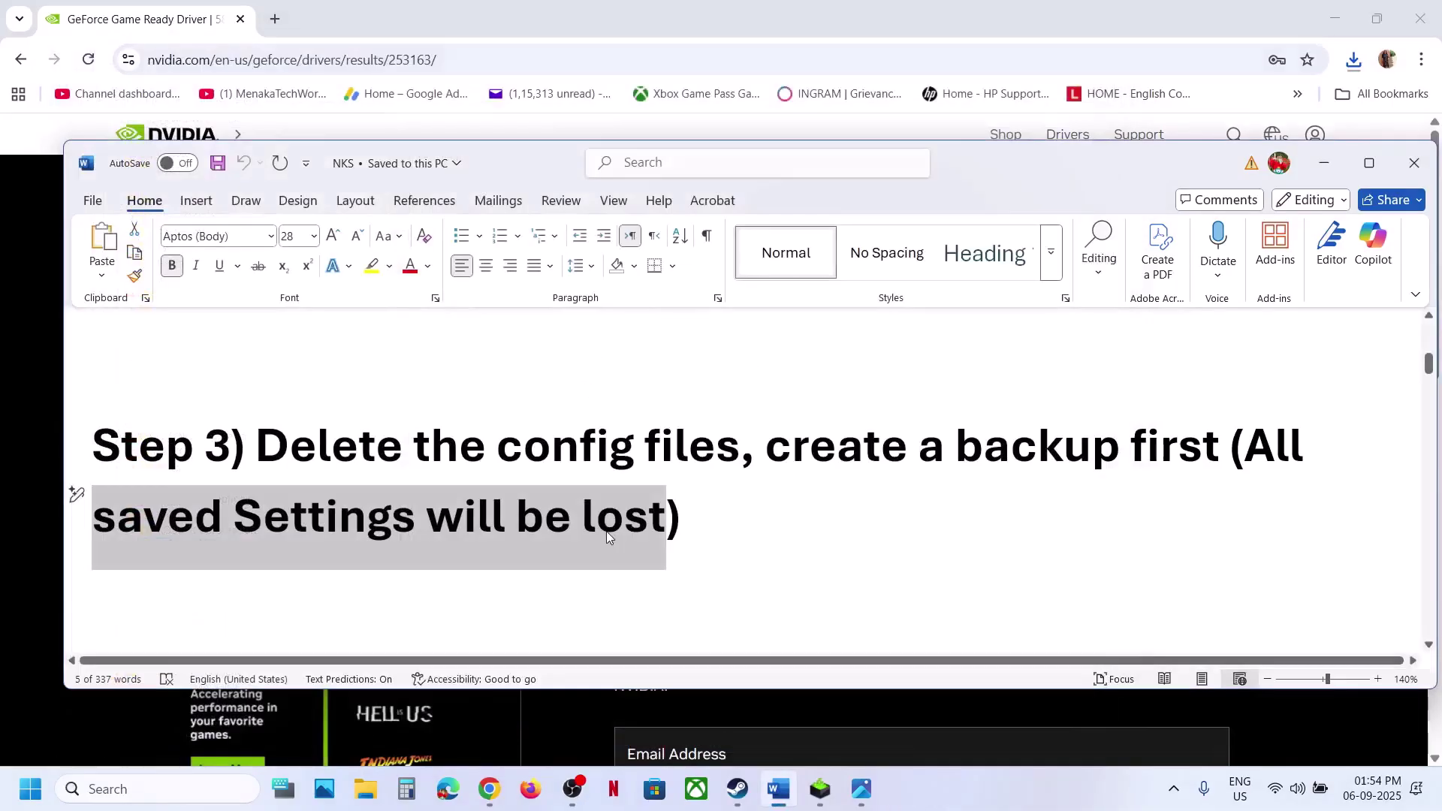
Read Step 4's instruction to rename the save game files, creating a backup first
{"action": "scroll", "coordinate": [606, 531], "scroll_direction": "down", "scroll_amount": 3}
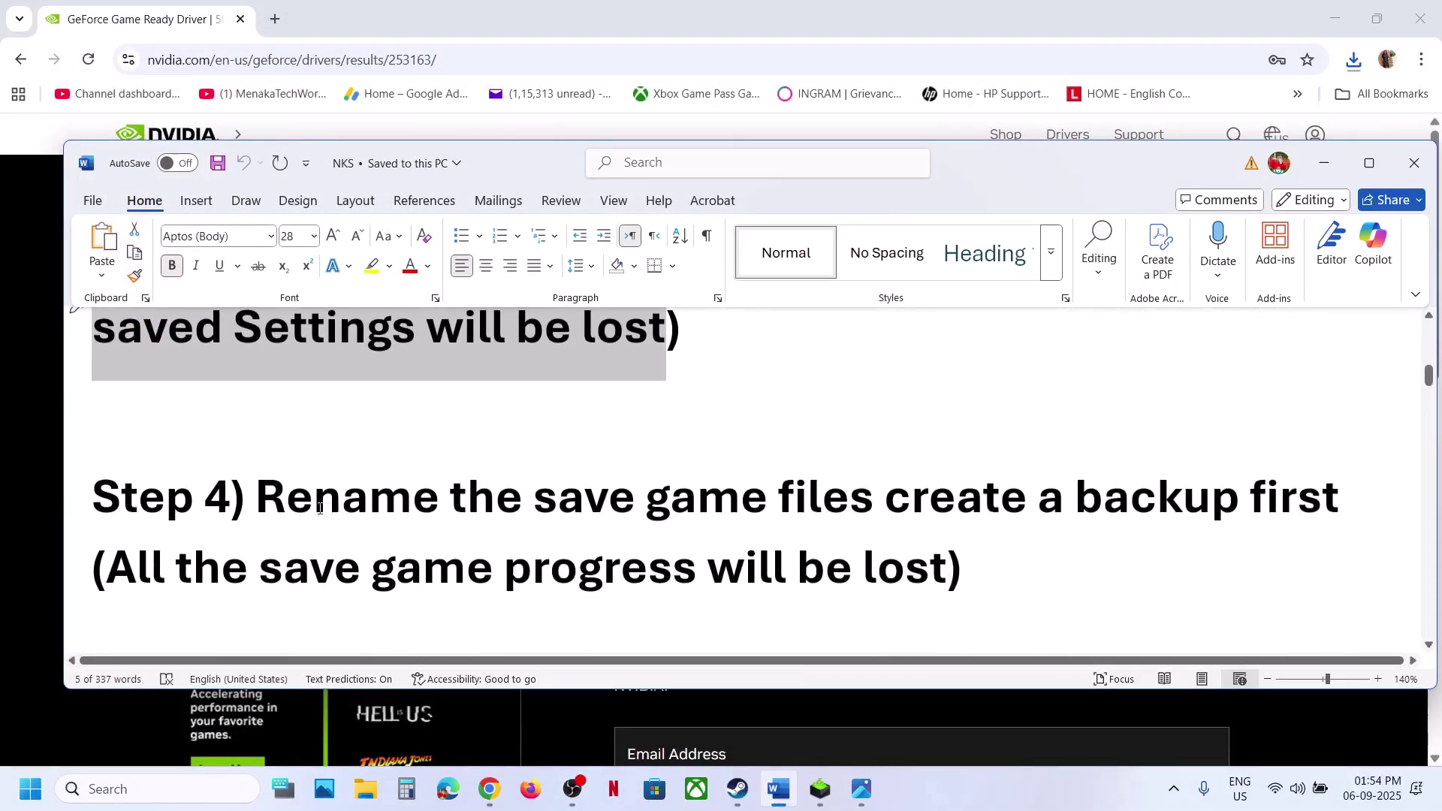
{"action": "left_click_drag", "start_coordinate": [297, 508], "coordinate": [933, 531]}
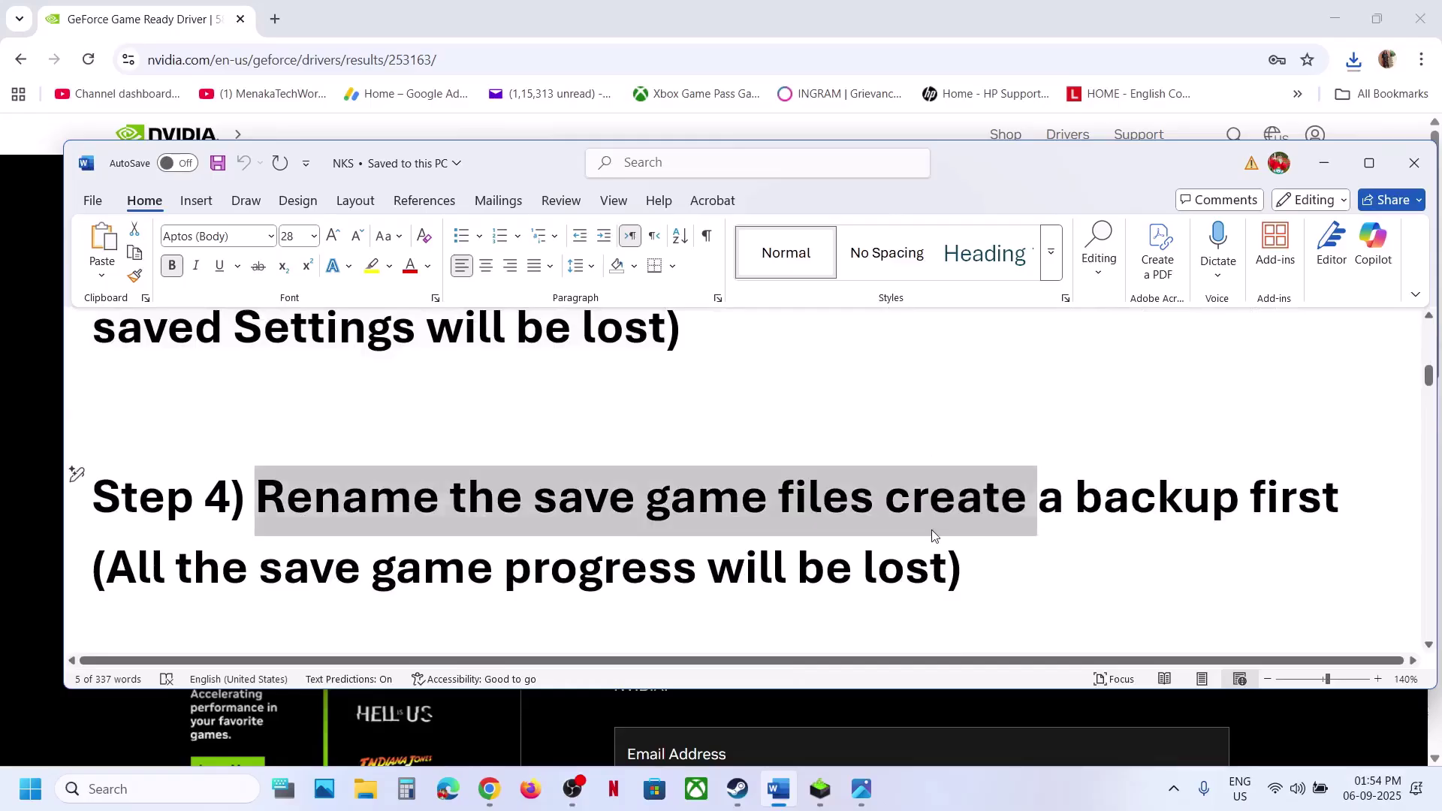
{"action": "left_click", "coordinate": [931, 518]}
{"action": "left_click_drag", "start_coordinate": [135, 567], "coordinate": [948, 570]}
{"action": "left_click_drag", "start_coordinate": [887, 497], "coordinate": [1349, 499]}
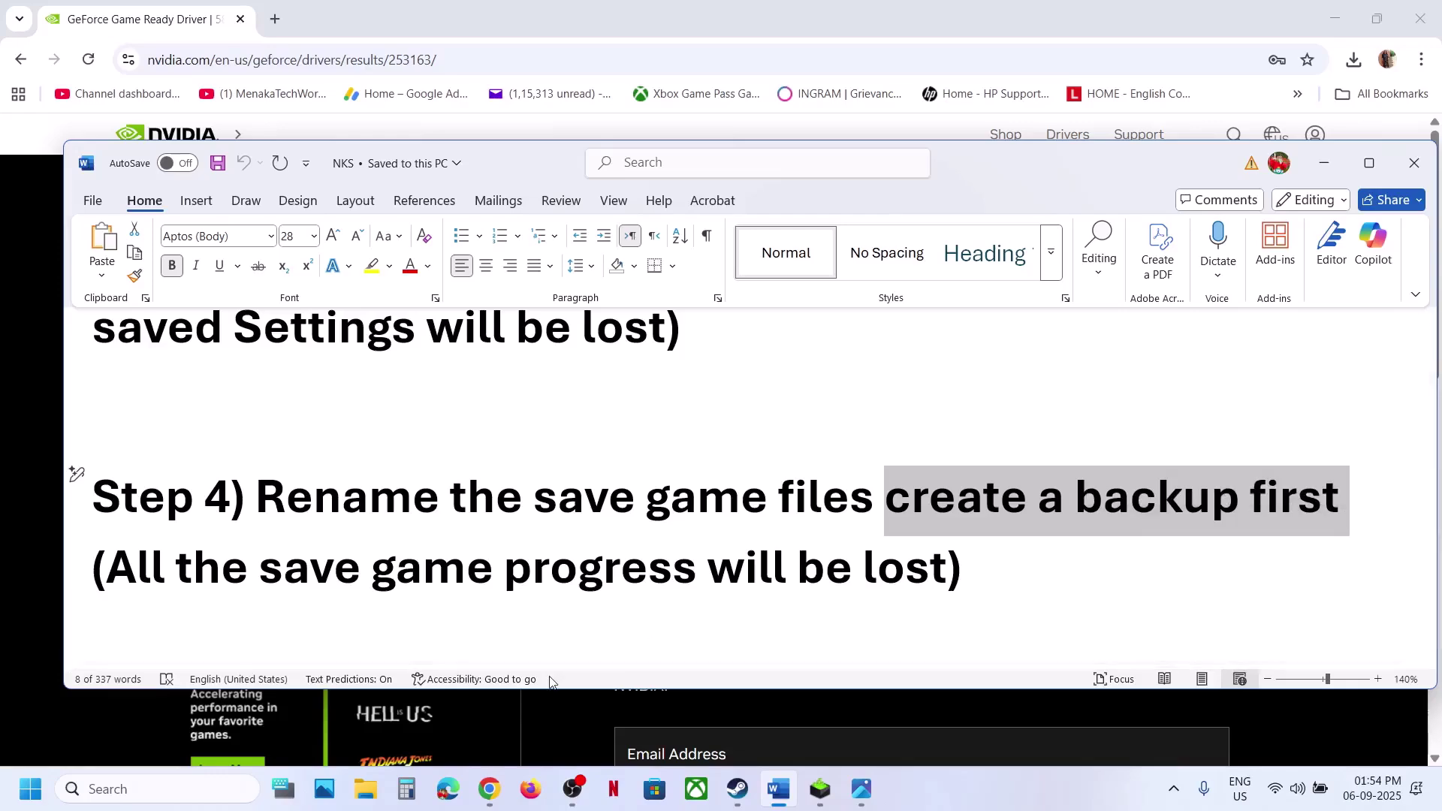
Browse File Explorer to your user folder on C: and confirm hidden items are shown
{"action": "left_click", "coordinate": [365, 789]}
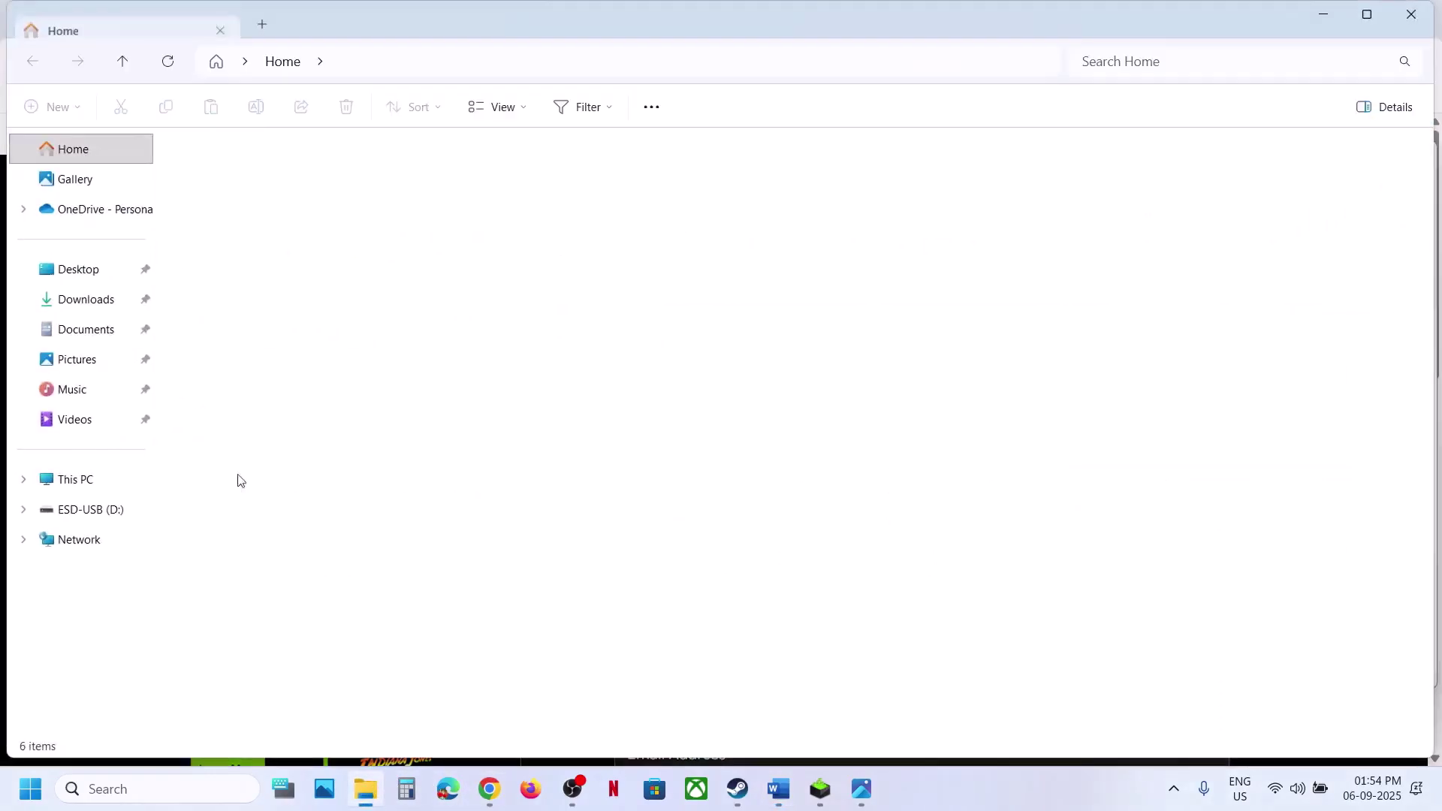
{"action": "left_click", "coordinate": [66, 479]}
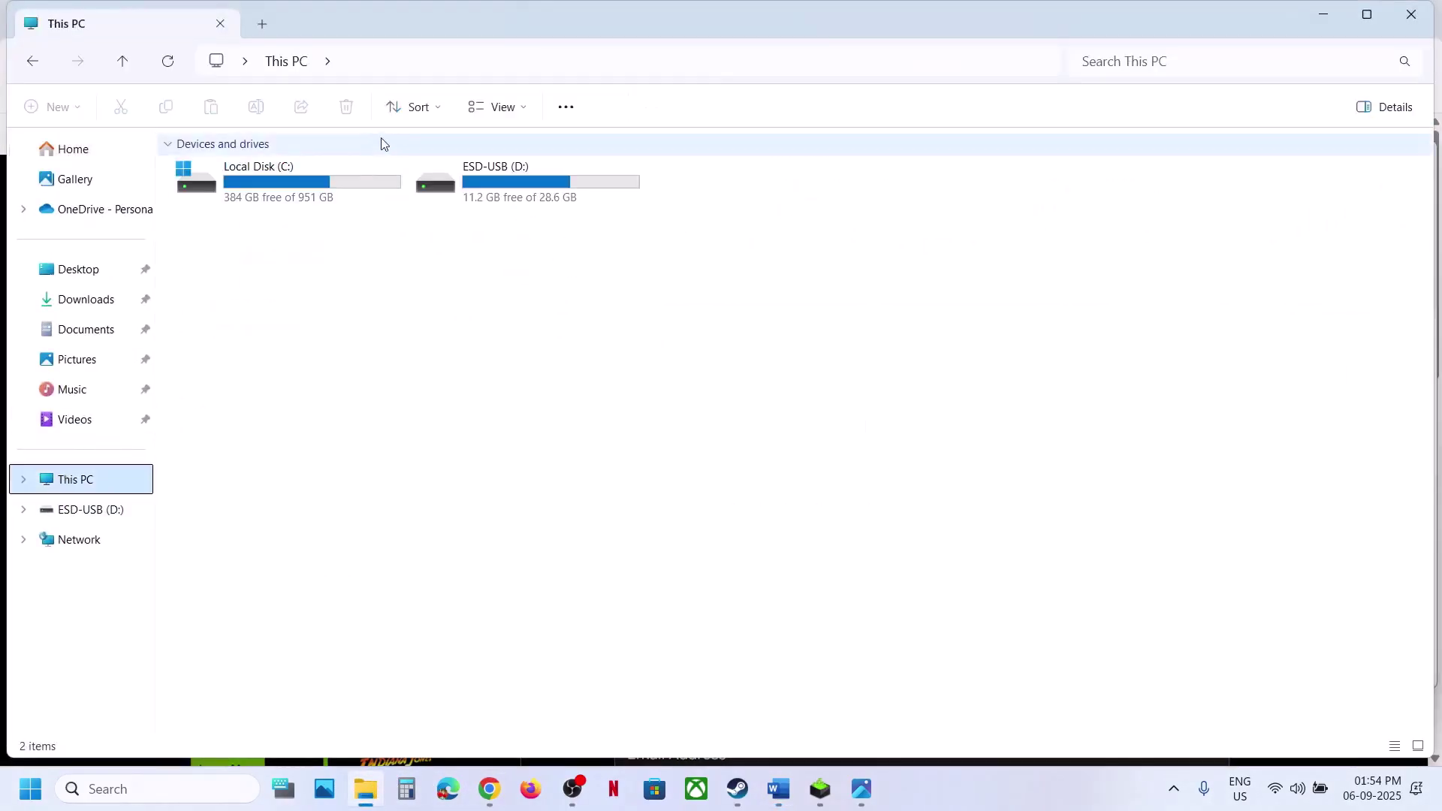
{"action": "double_click", "coordinate": [321, 197]}
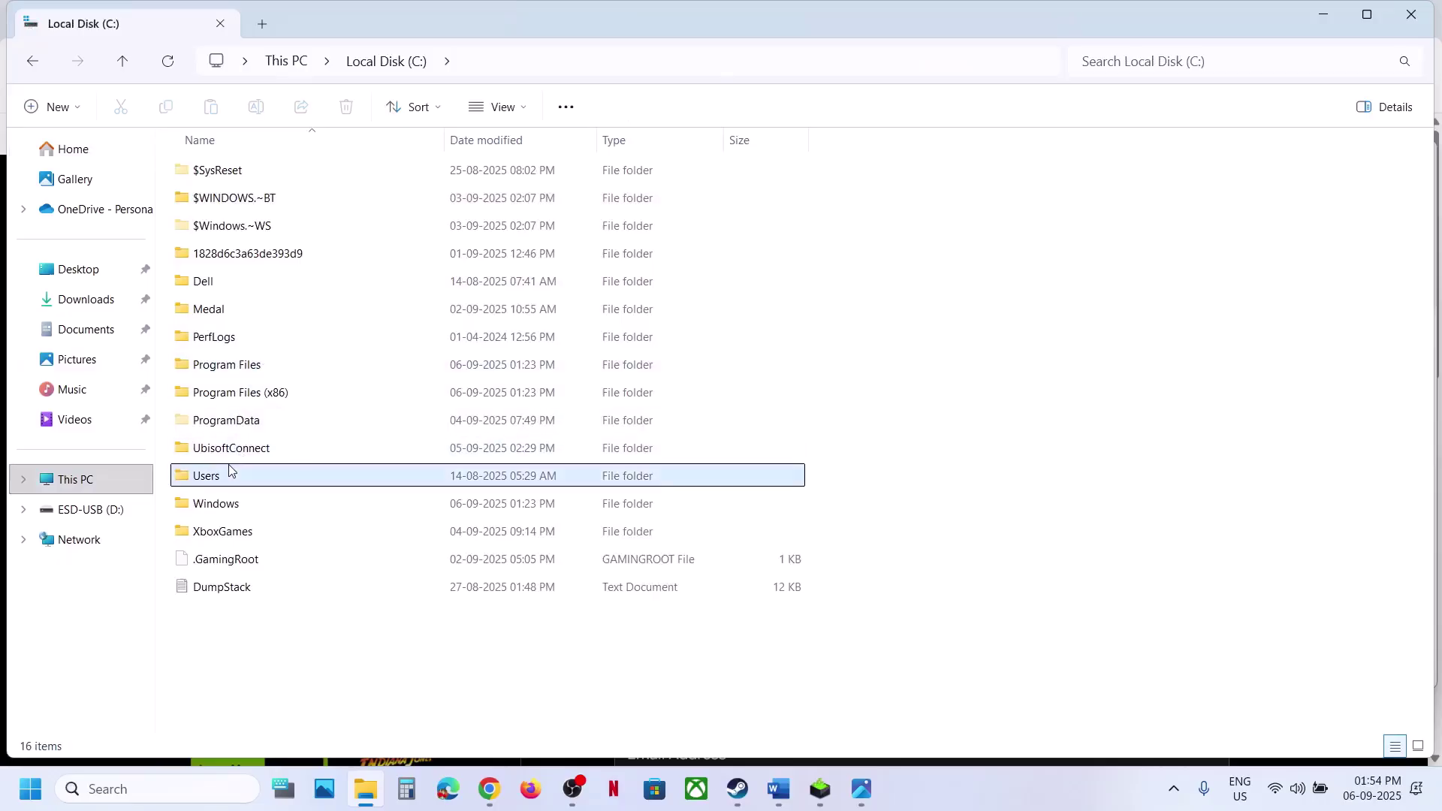
{"action": "double_click", "coordinate": [233, 474]}
{"action": "double_click", "coordinate": [249, 173]}
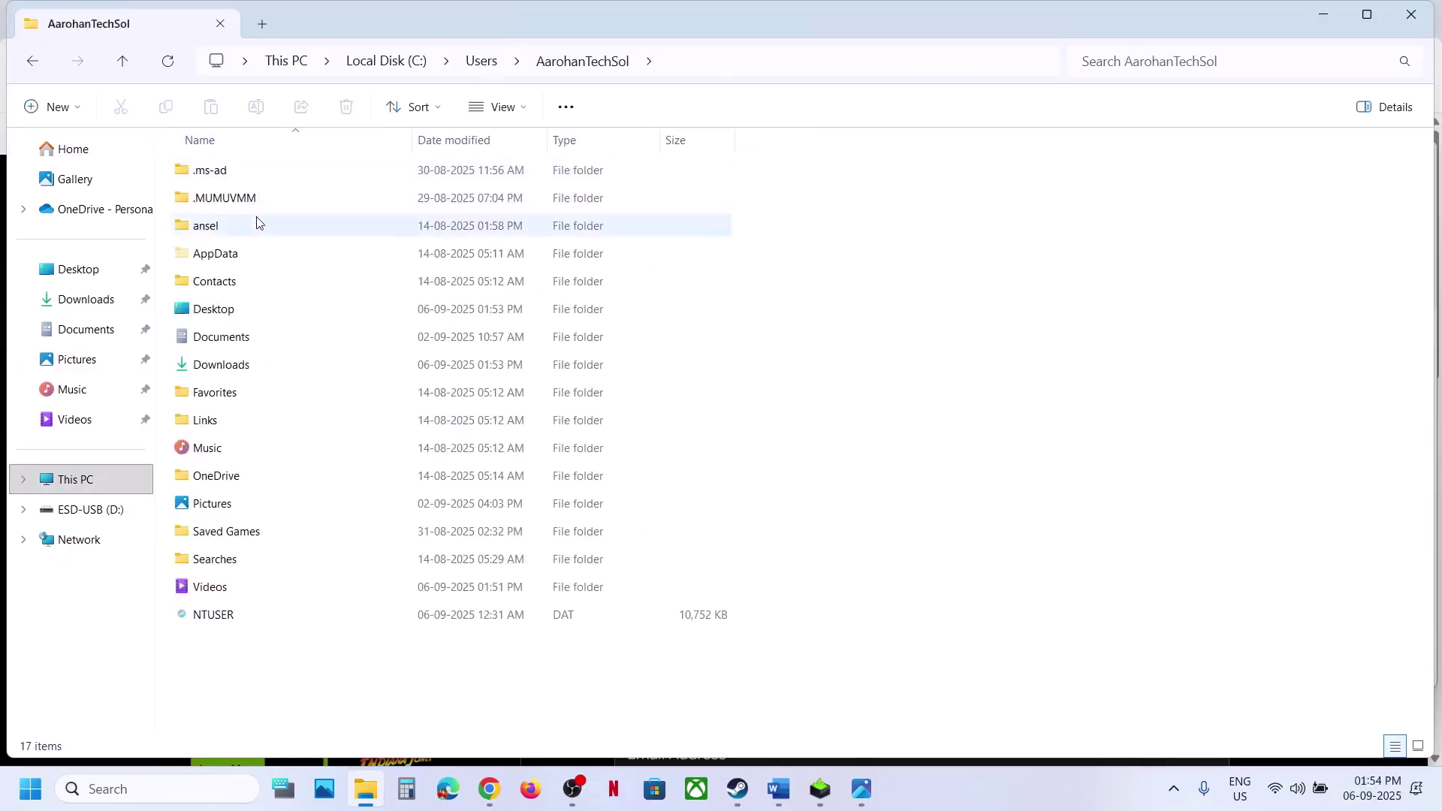
{"action": "left_click", "coordinate": [244, 260]}
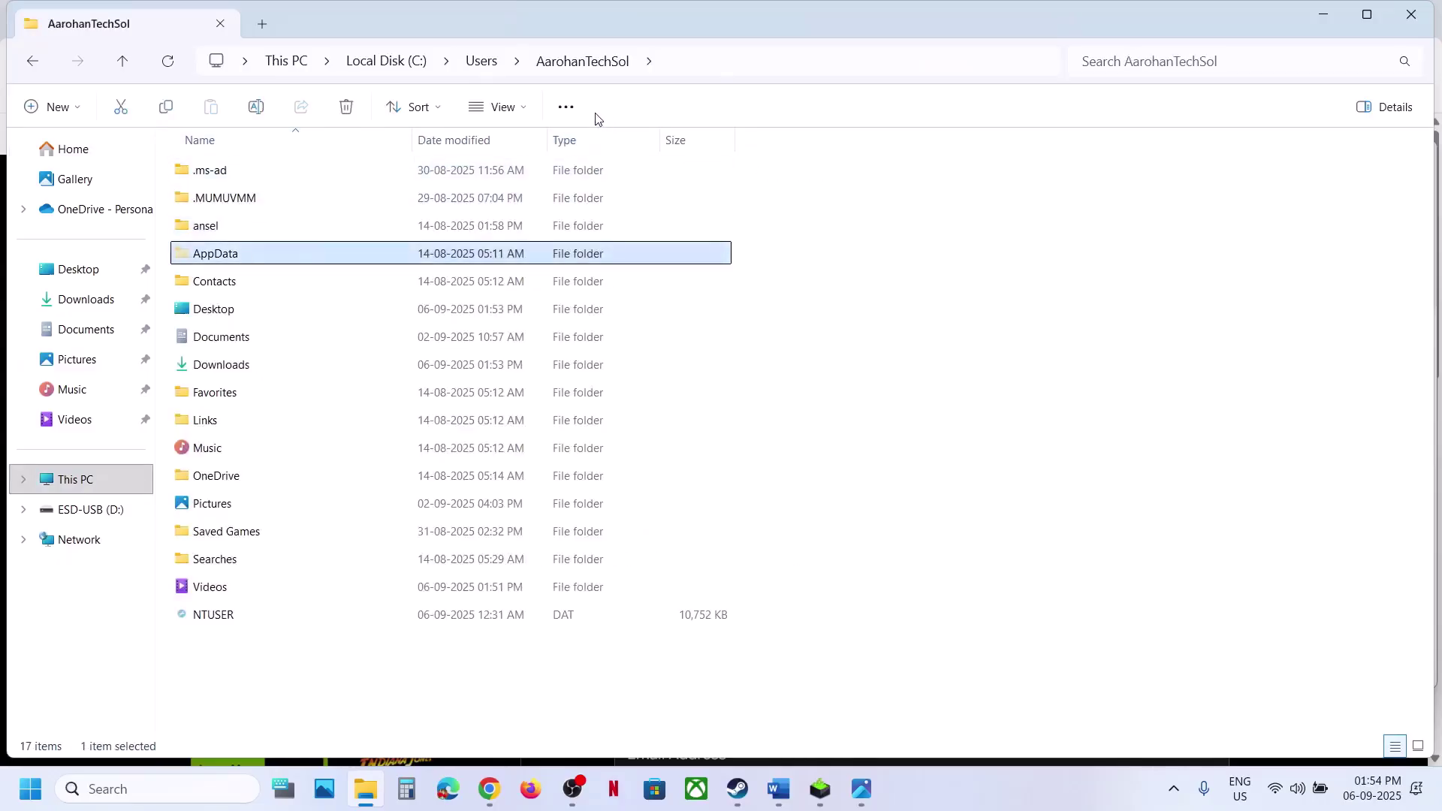
{"action": "left_click", "coordinate": [524, 113]}
{"action": "mouse_move", "coordinate": [493, 458]}
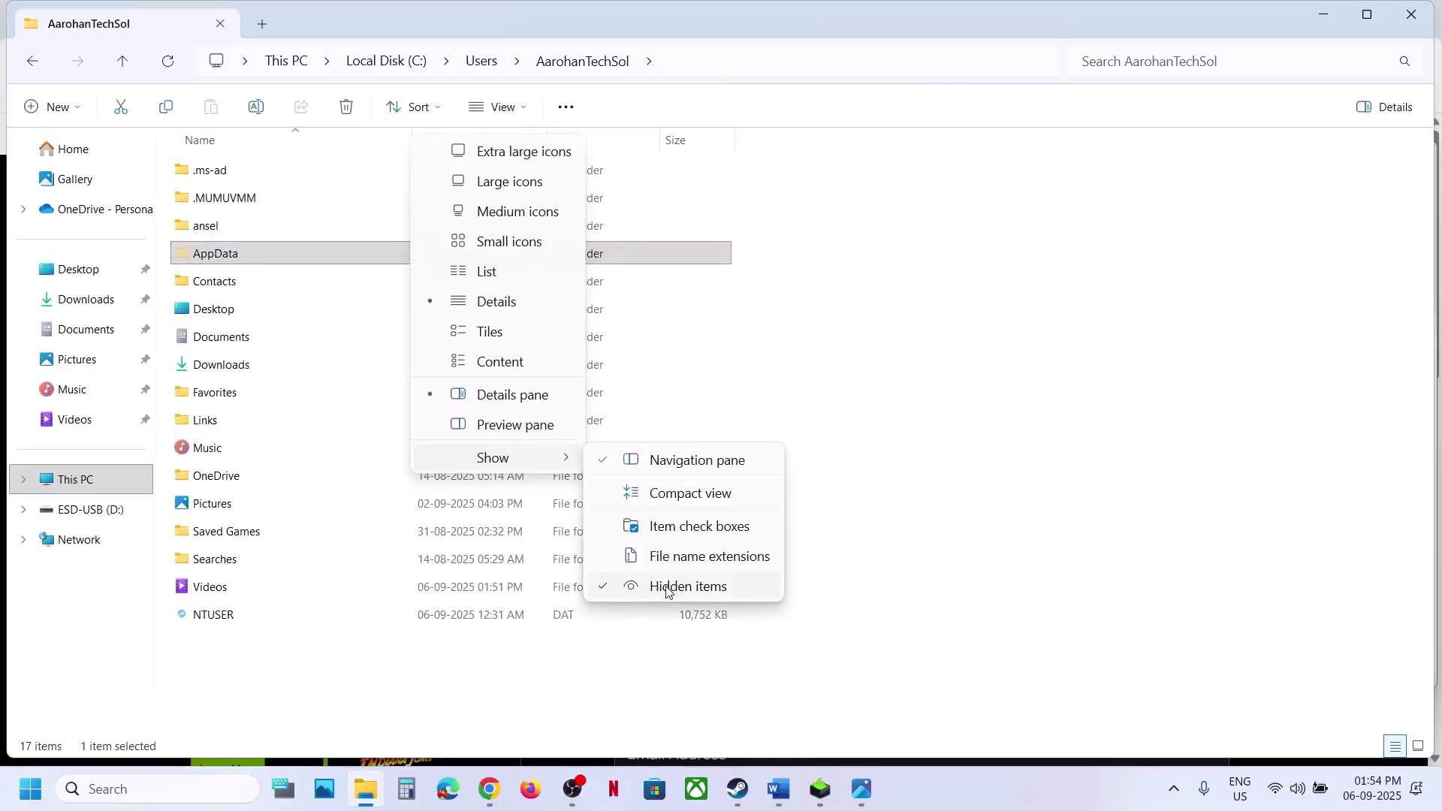
{"action": "left_click", "coordinate": [248, 263]}
Open AppData > LocalLow > Team Cherry and select the Hollow Knight Silksong folder
{"action": "double_click", "coordinate": [248, 263]}
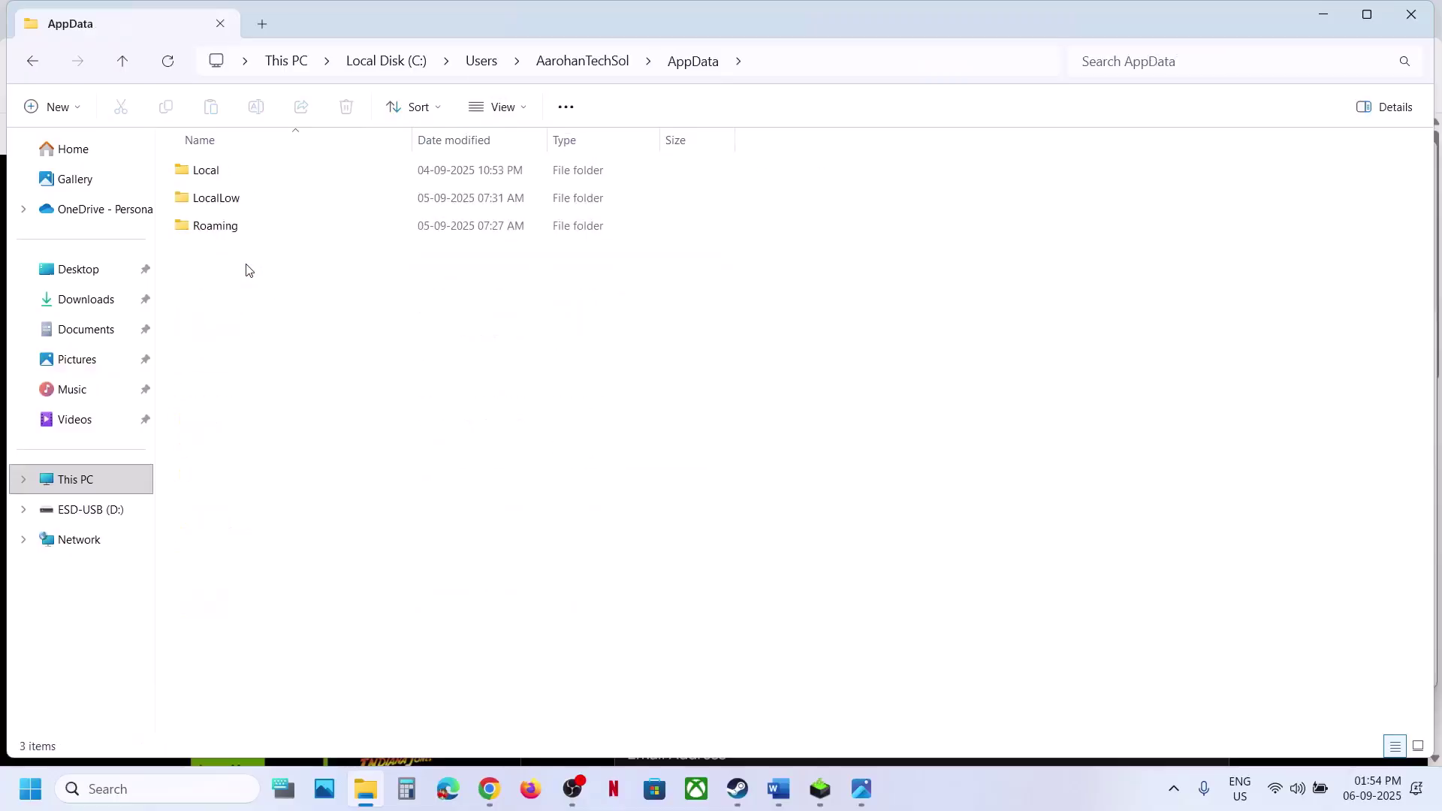
{"action": "double_click", "coordinate": [243, 199]}
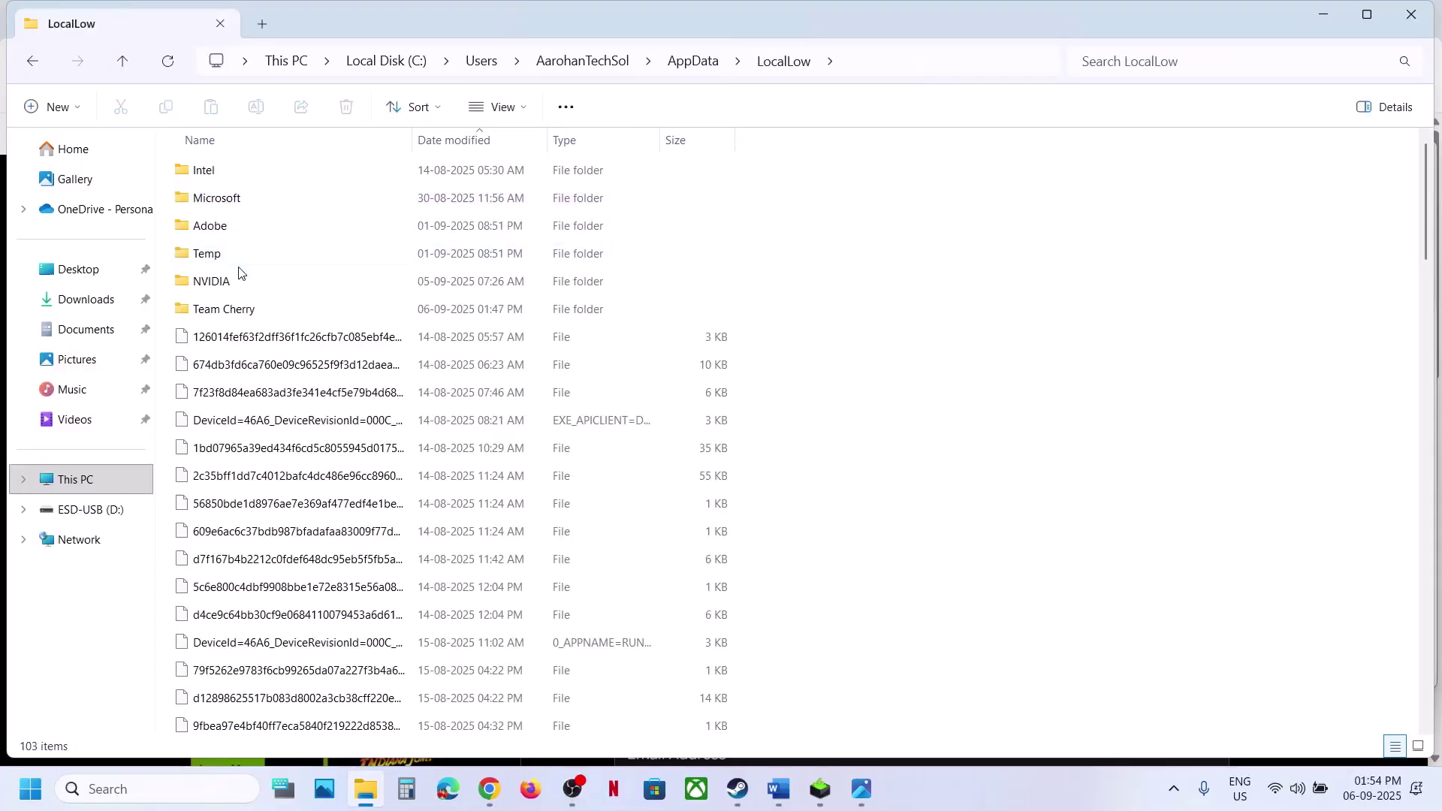
{"action": "left_click", "coordinate": [224, 319]}
{"action": "double_click", "coordinate": [231, 316]}
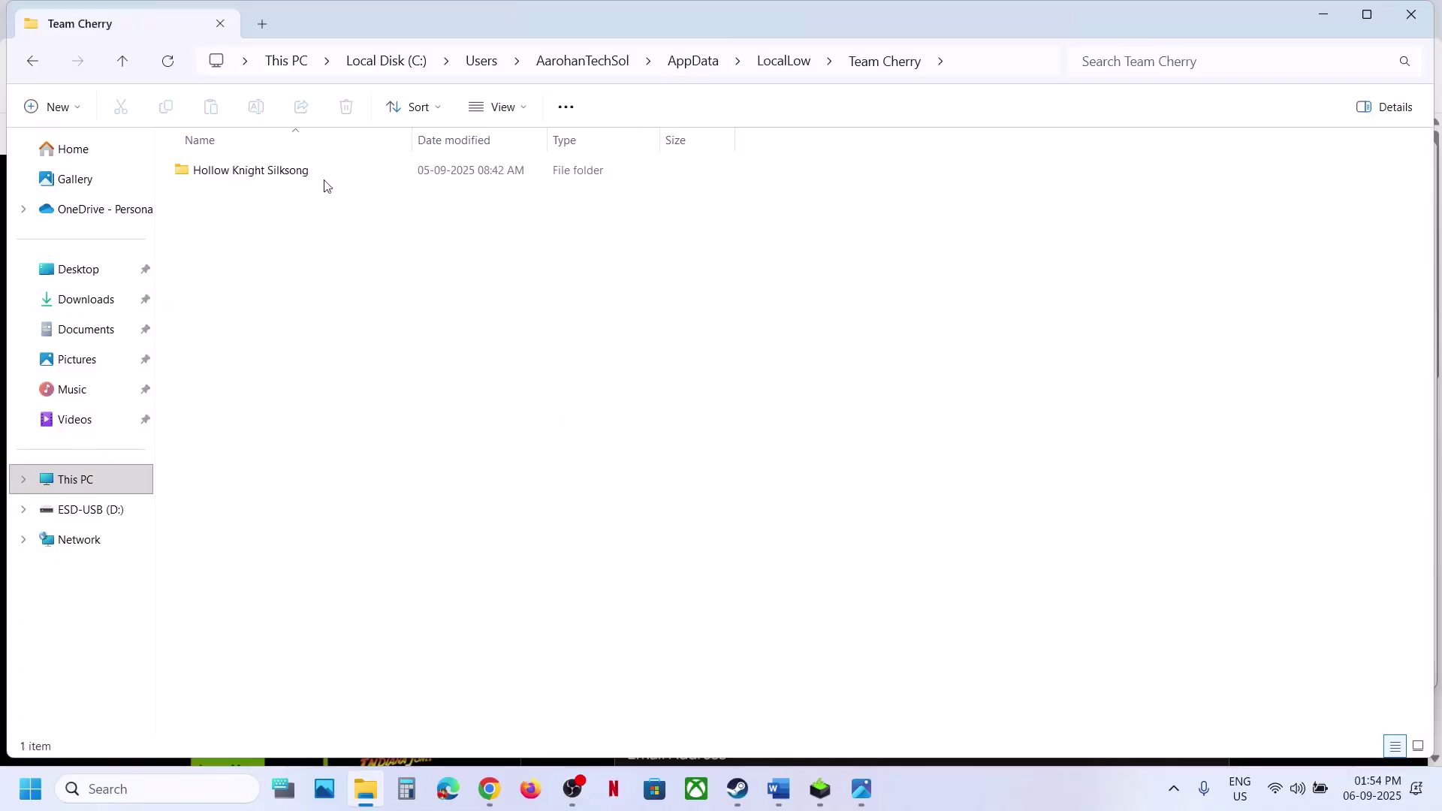
{"action": "left_click", "coordinate": [225, 170]}
{"action": "right_click", "coordinate": [224, 174]}
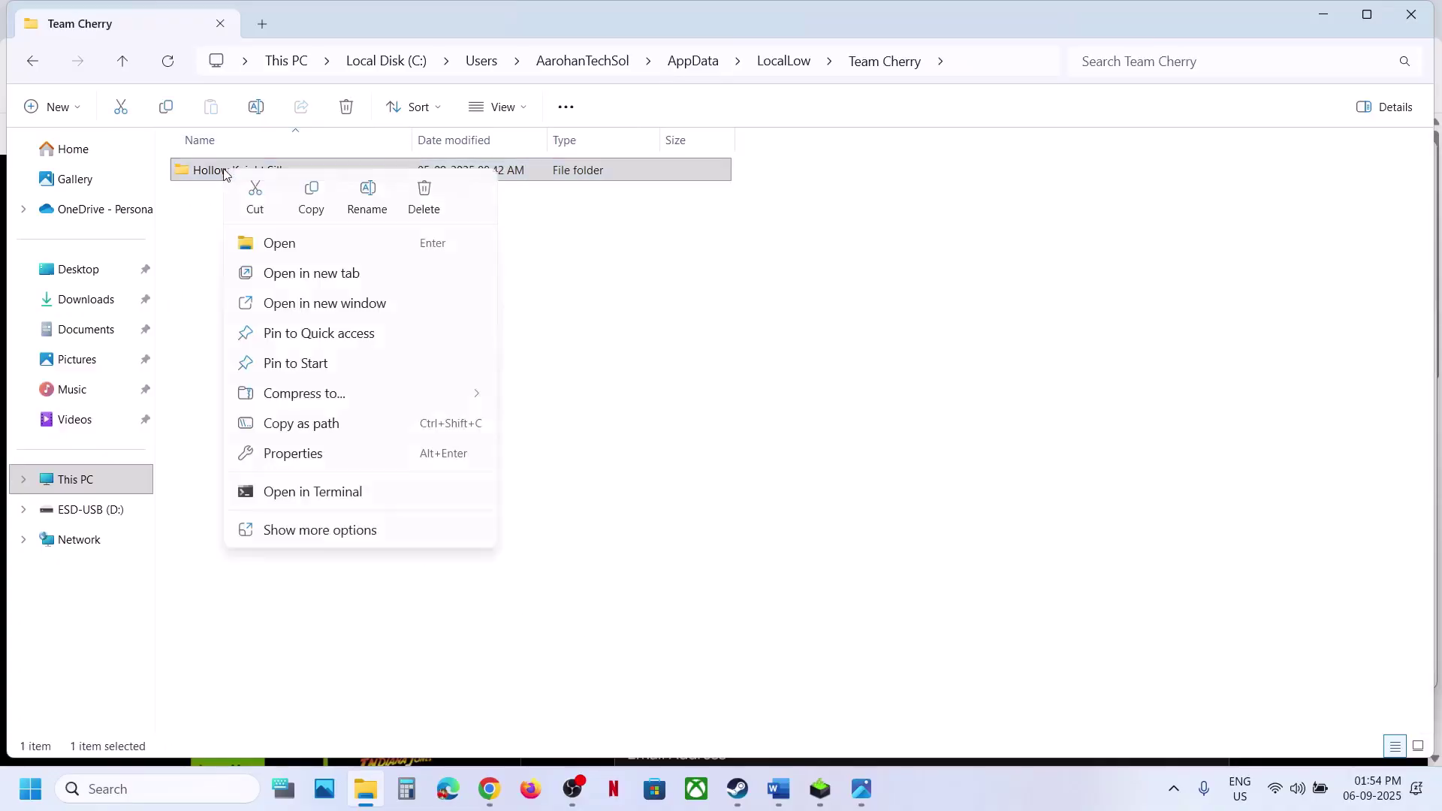
Copy the Hollow Knight Silksong save folder onto the desktop as a backup
{"action": "left_click", "coordinate": [311, 205]}
{"action": "key", "text": "super+d"}
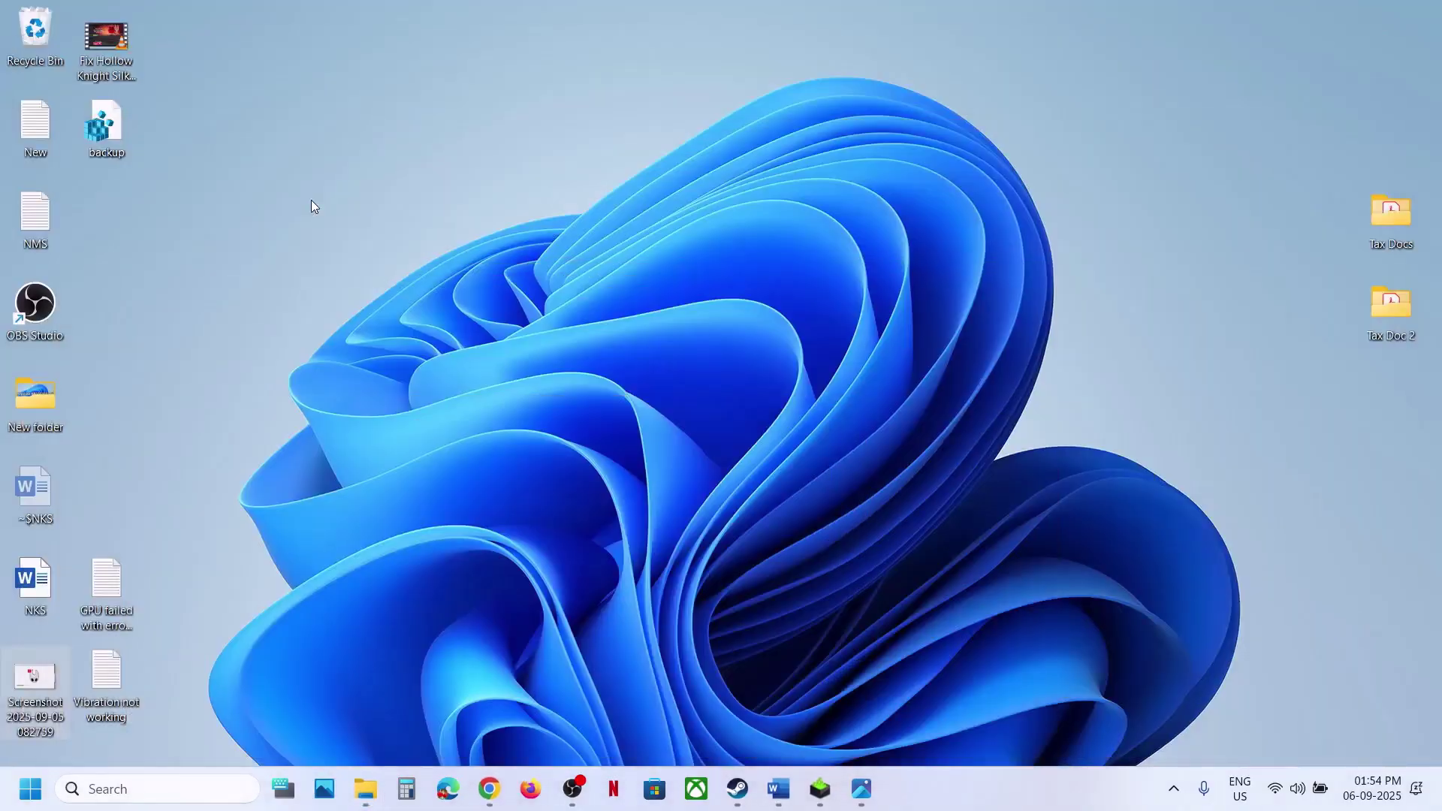
{"action": "key", "text": "ctrl+v"}
{"action": "left_click_drag", "start_coordinate": [61, 493], "coordinate": [715, 353]}
Rename the original save folder to 'Hollow Knight Silksong.old'
{"action": "key", "text": "super+d"}
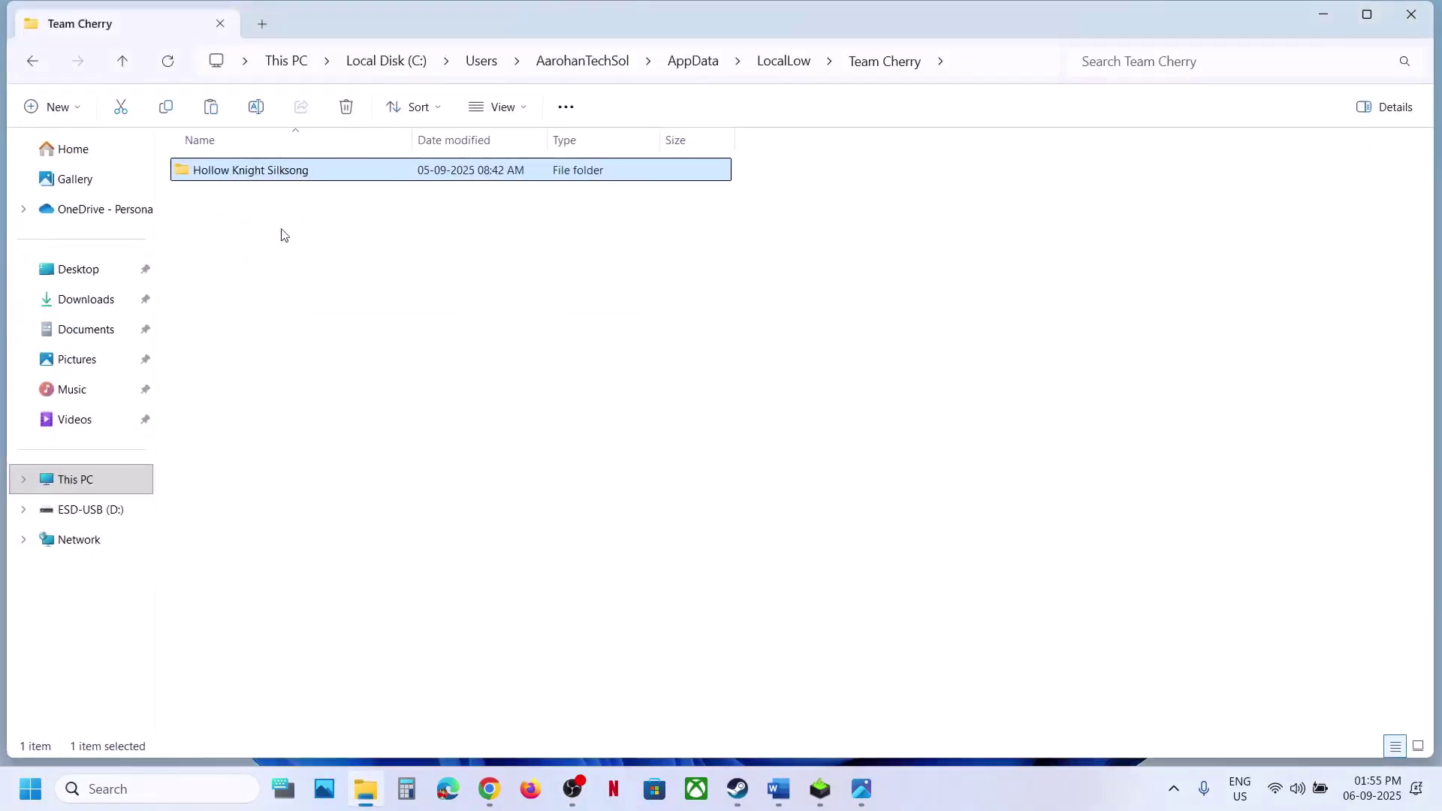
{"action": "right_click", "coordinate": [251, 177]}
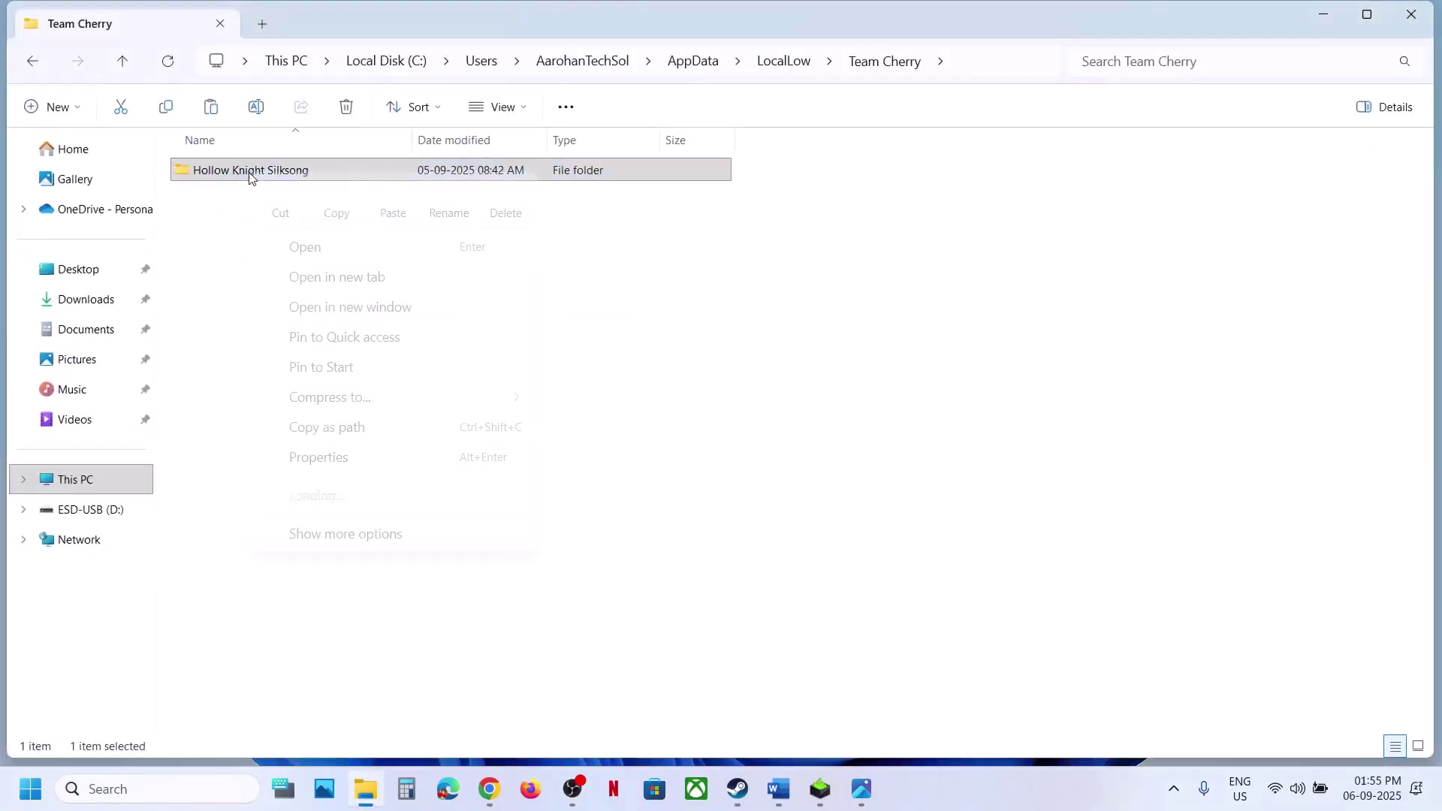
{"action": "left_click", "coordinate": [444, 196]}
{"action": "left_click", "coordinate": [326, 168]}
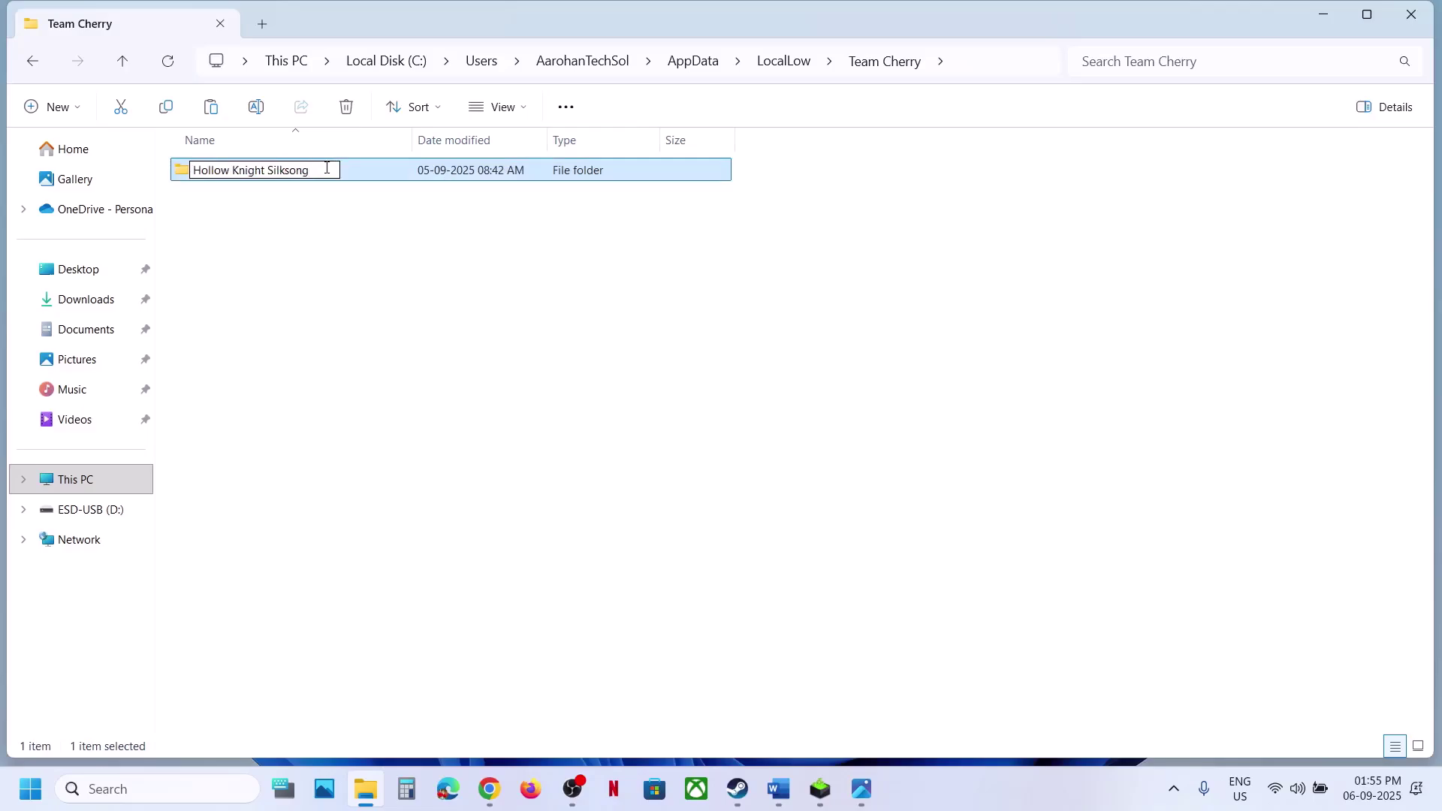
{"action": "type", "text": ".old"}
{"action": "key", "text": "Return"}
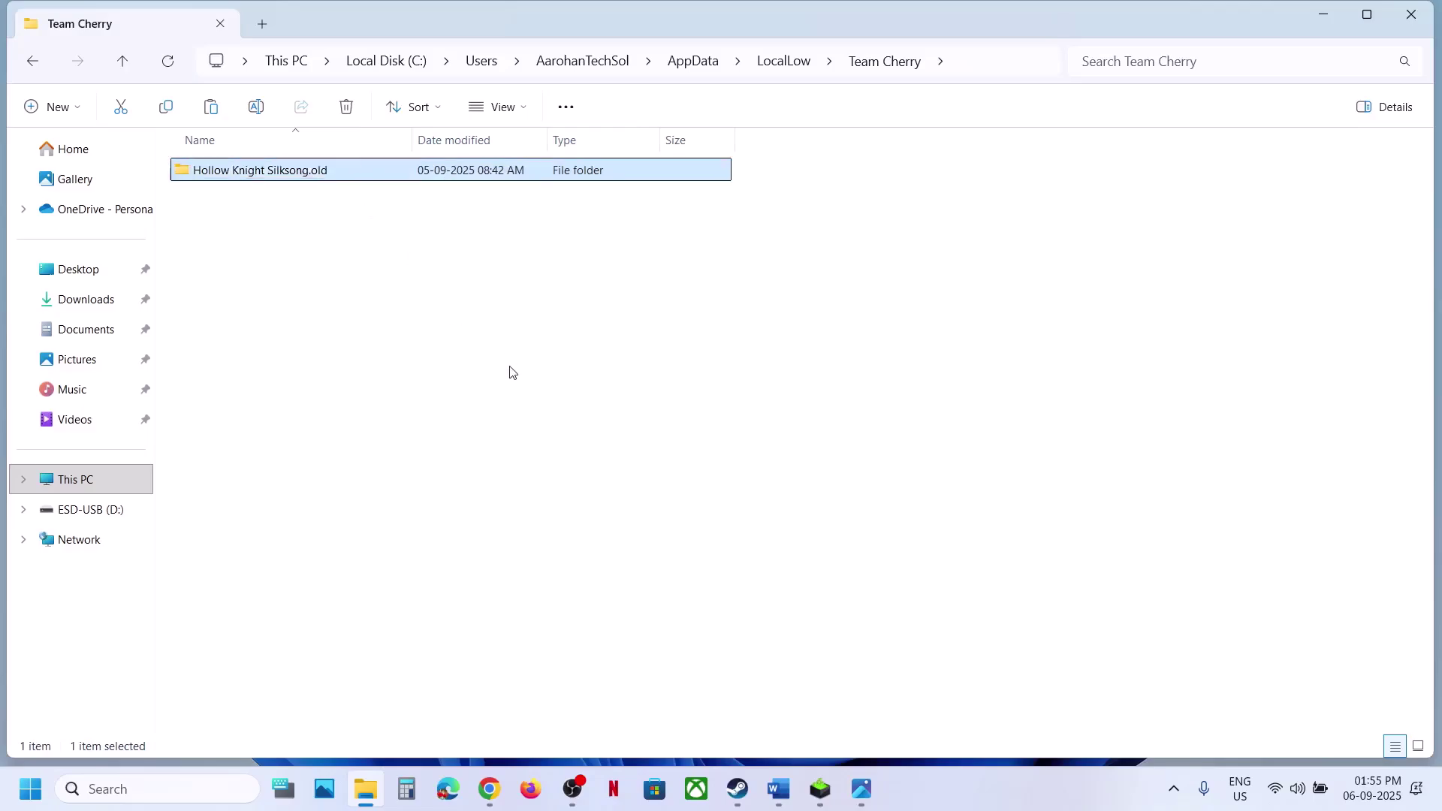
{"action": "left_click", "coordinate": [808, 660]}
{"action": "left_click", "coordinate": [738, 788]}
Scroll the Word guide to Step 5 about Vertical Sync
{"action": "left_click", "coordinate": [778, 788]}
{"action": "scroll", "coordinate": [598, 514], "scroll_direction": "down", "scroll_amount": 3}
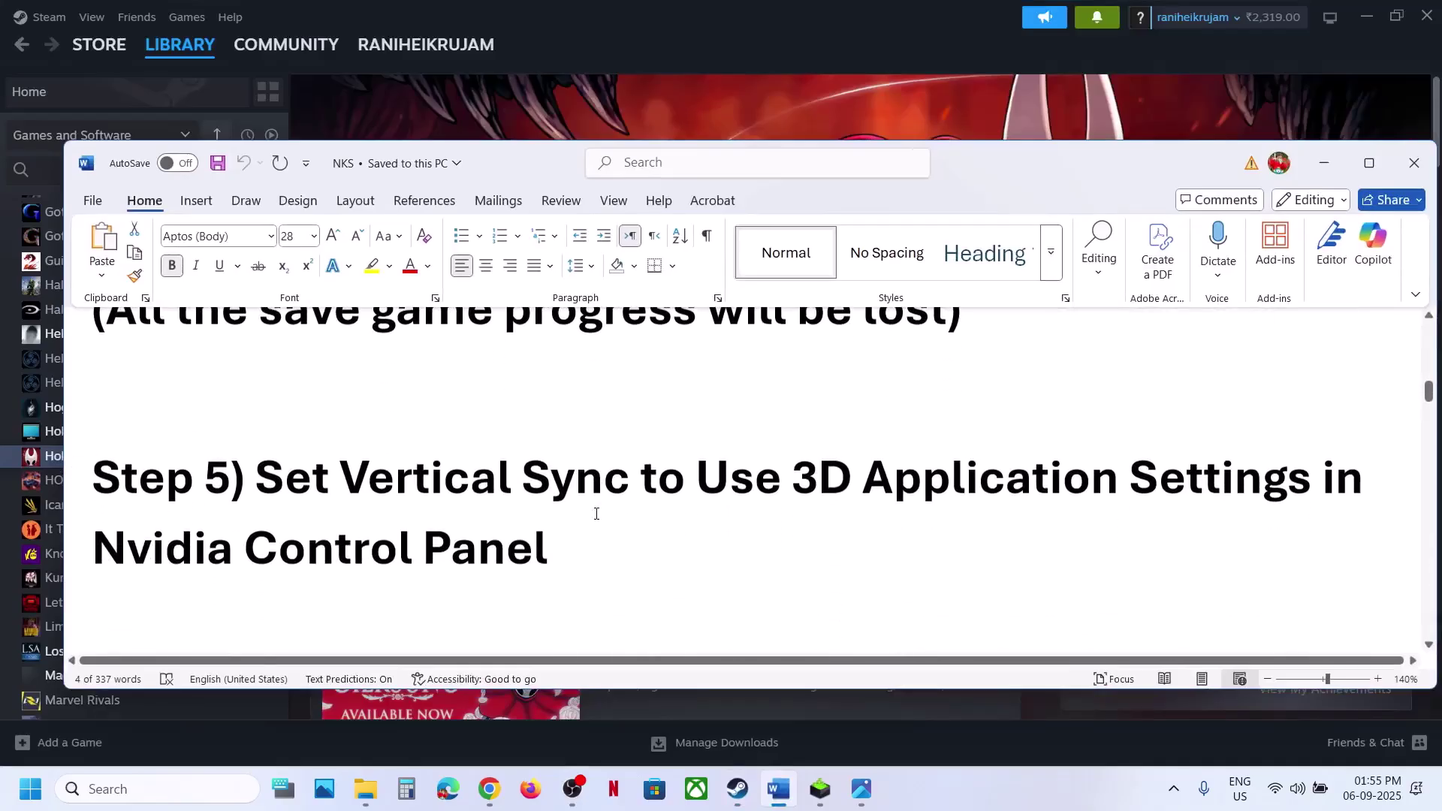
{"action": "left_click_drag", "start_coordinate": [342, 481], "coordinate": [866, 508]}
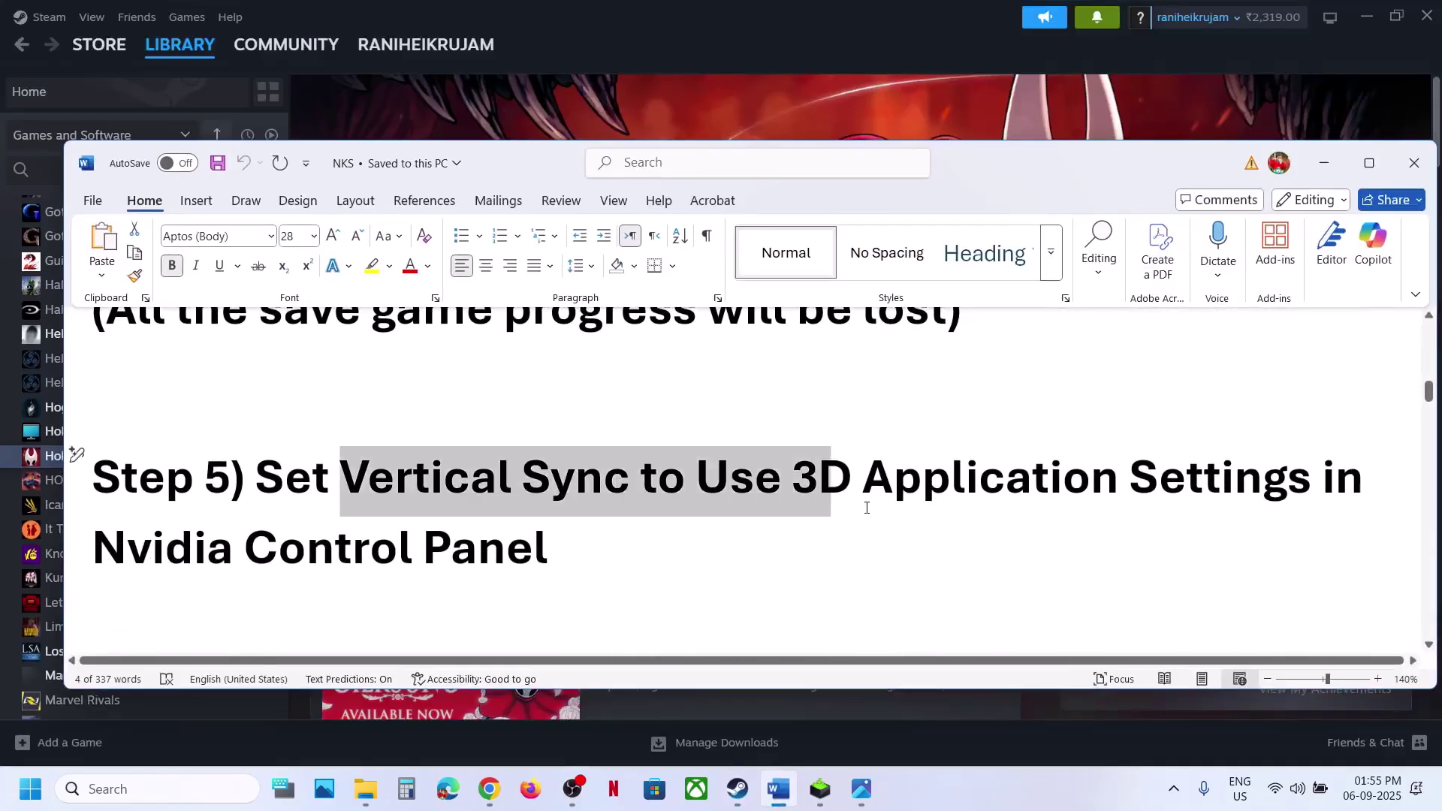
{"action": "left_click", "coordinate": [1118, 540]}
Launch NVIDIA Control Panel from the desktop's Show more options menu
{"action": "key", "text": "super+d"}
{"action": "right_click", "coordinate": [800, 299]}
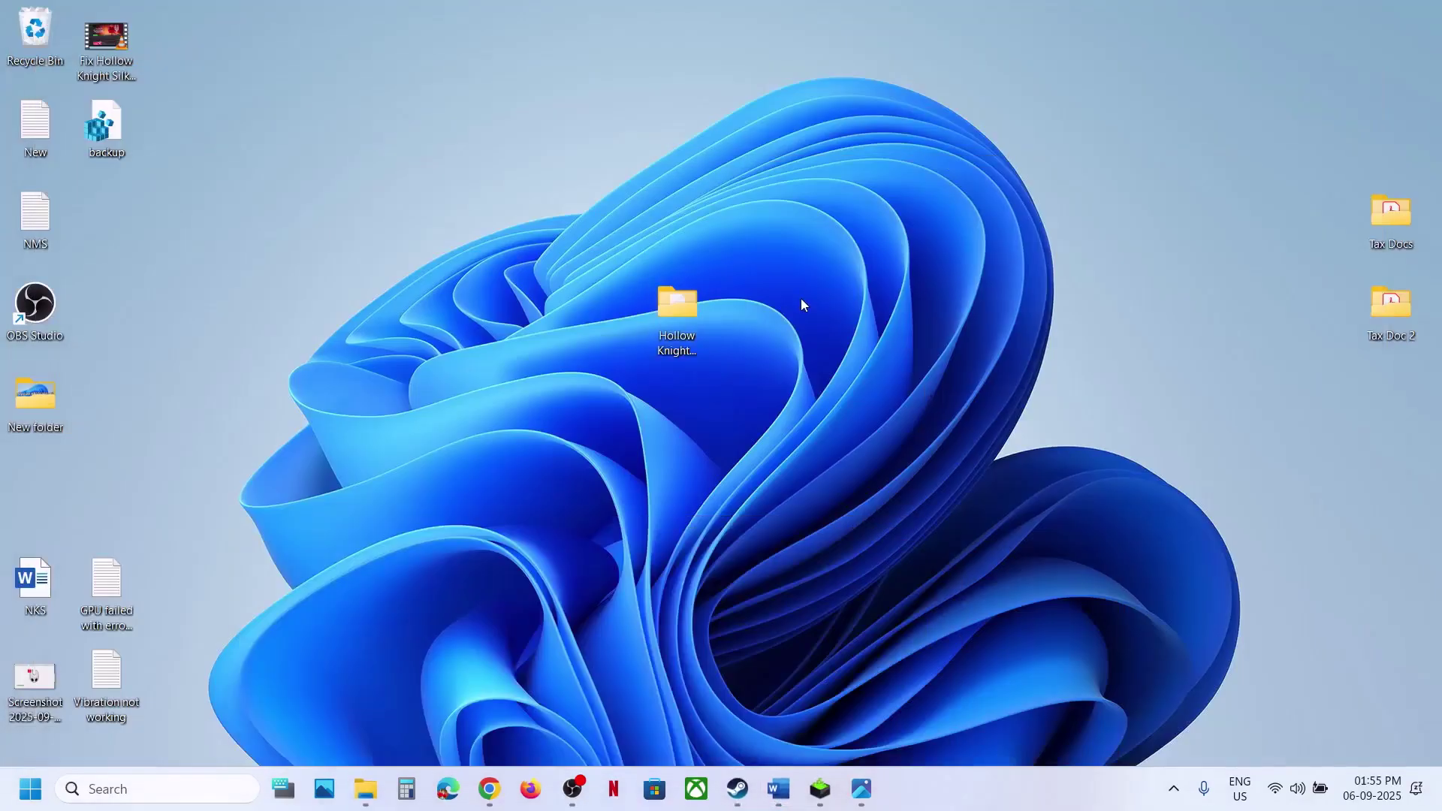
{"action": "left_click", "coordinate": [900, 661]}
{"action": "left_click", "coordinate": [882, 475]}
{"action": "left_click", "coordinate": [754, 785]}
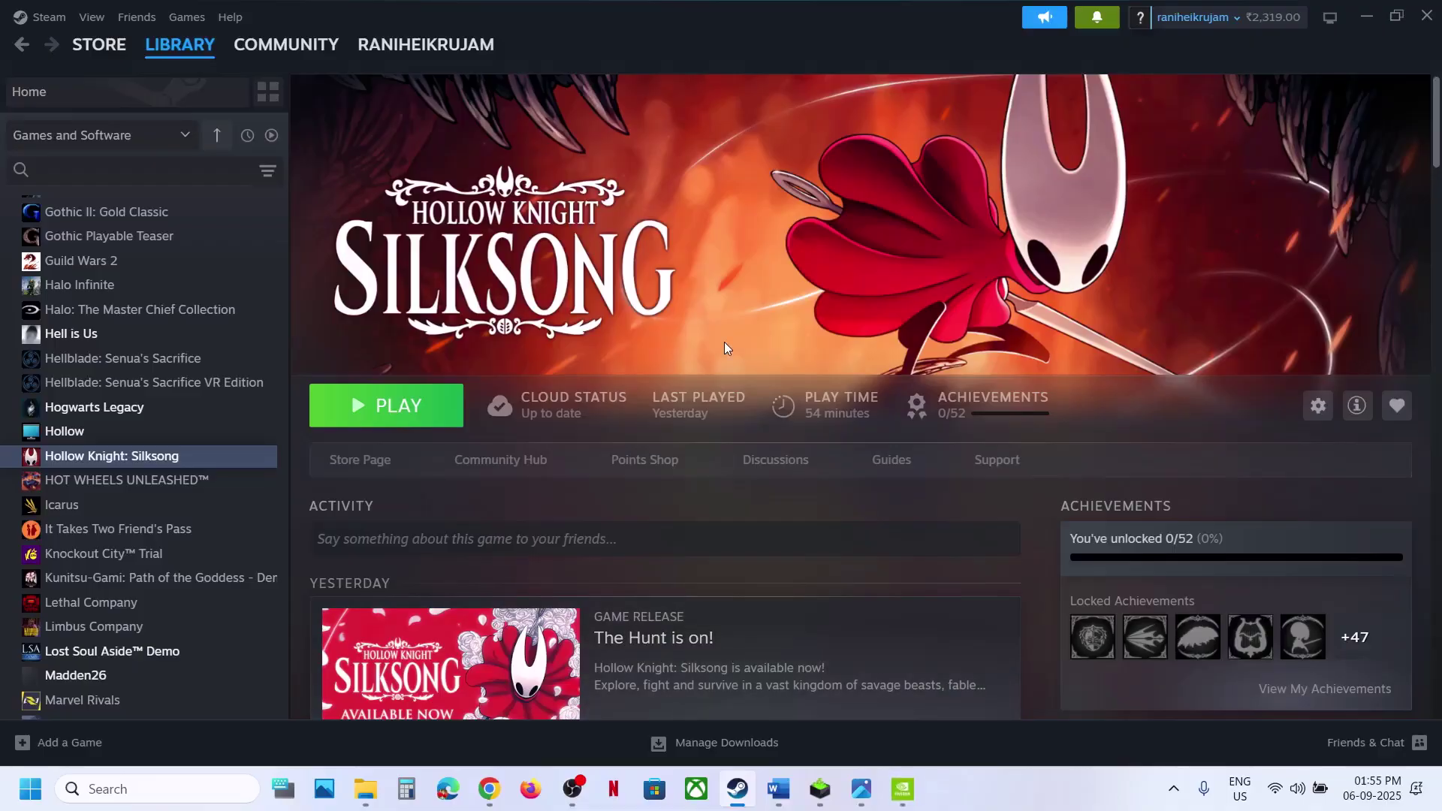
Add the Hollow Knight Silksong executable under Program Settings in Manage 3D settings
{"action": "left_click", "coordinate": [903, 788]}
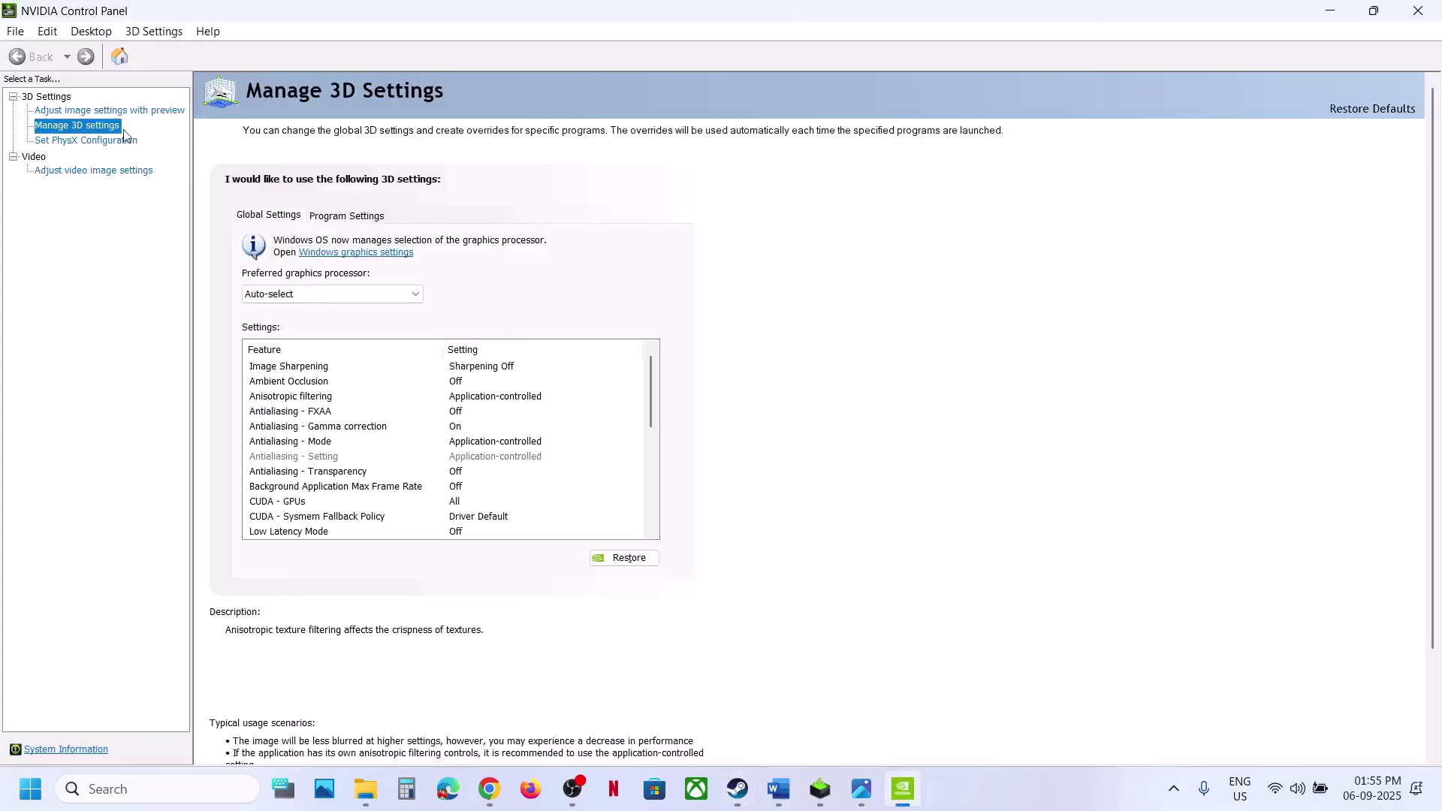
{"action": "left_click", "coordinate": [351, 217]}
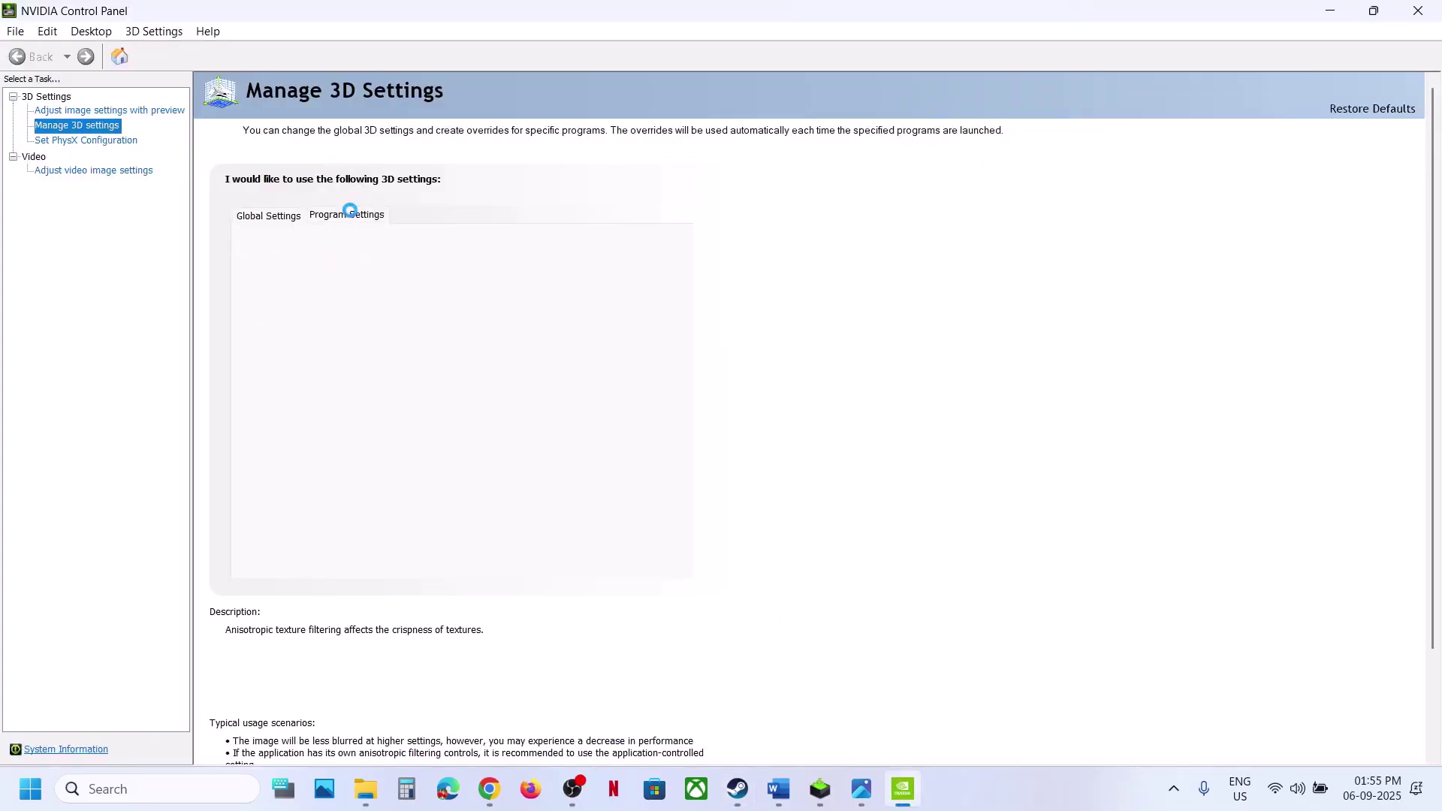
{"action": "left_click", "coordinate": [465, 295]}
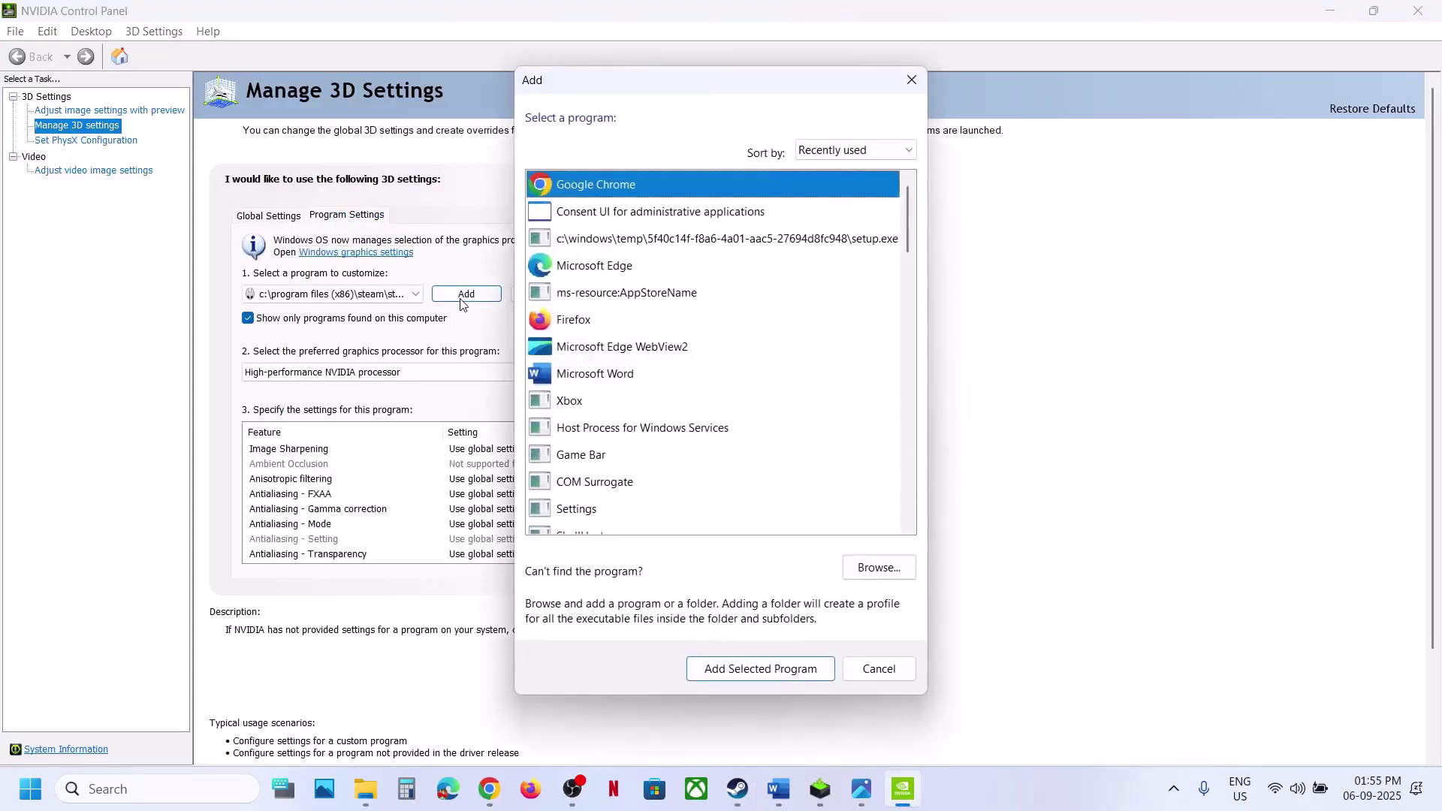
{"action": "scroll", "coordinate": [628, 451], "scroll_direction": "down", "scroll_amount": 10}
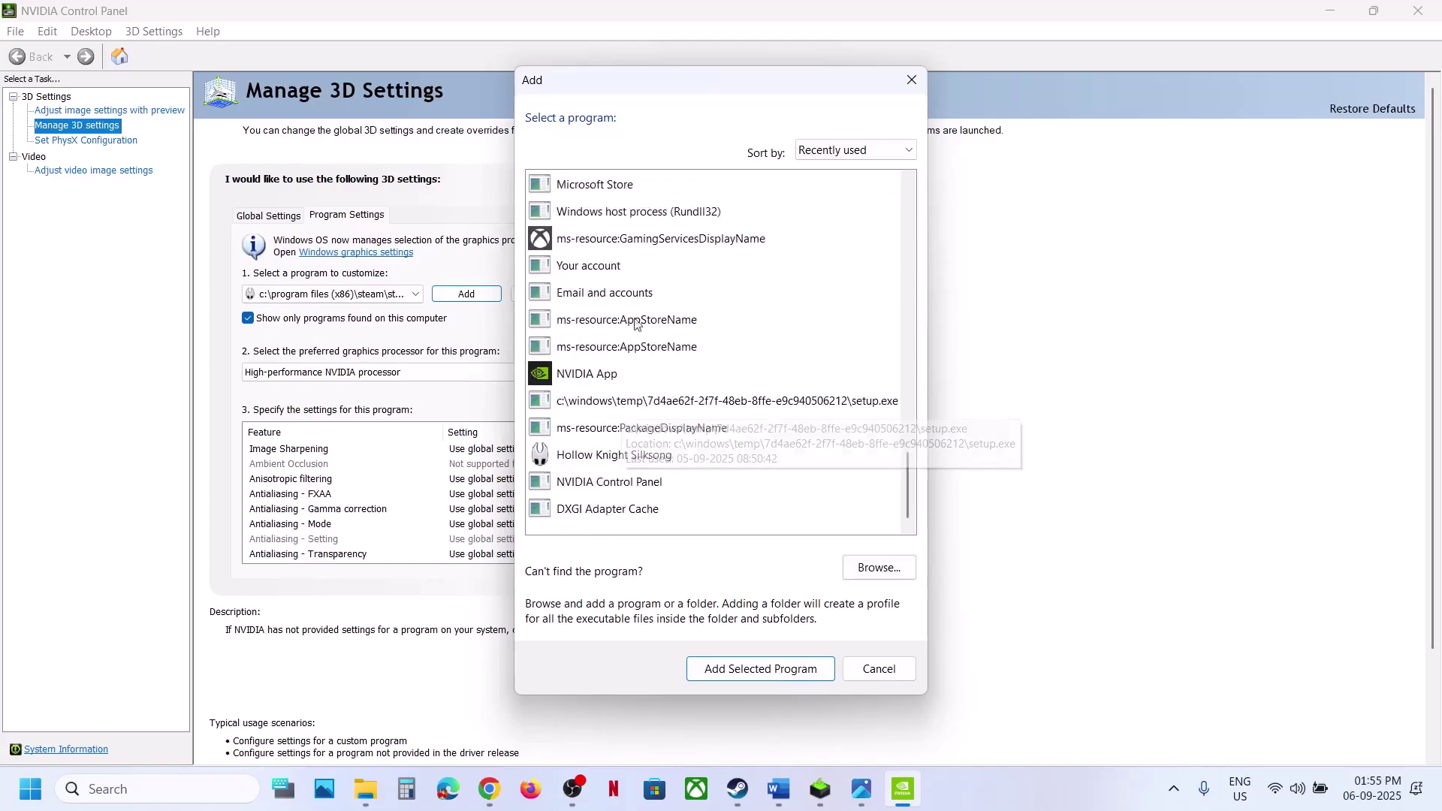
{"action": "left_click", "coordinate": [625, 456]}
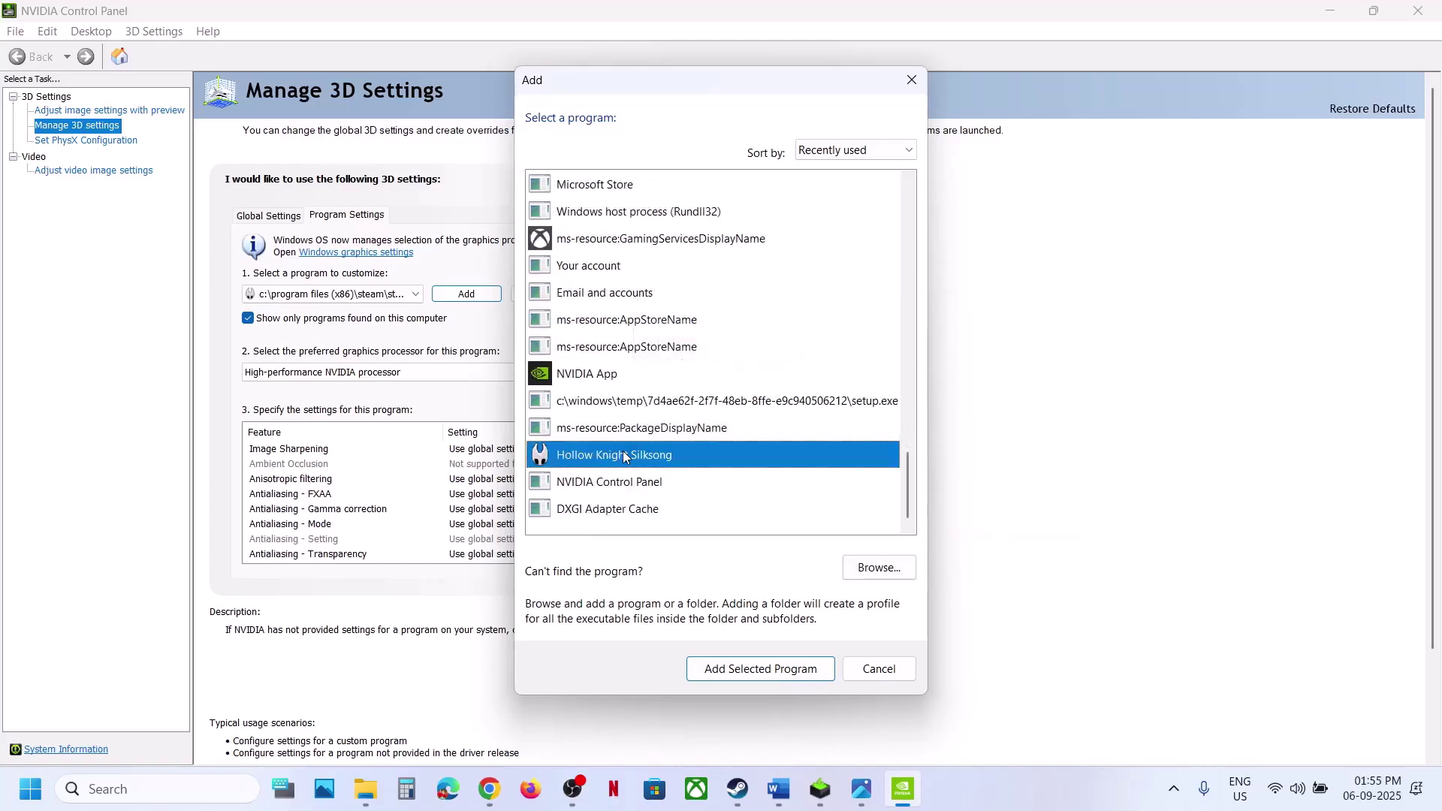
{"action": "left_click", "coordinate": [875, 569]}
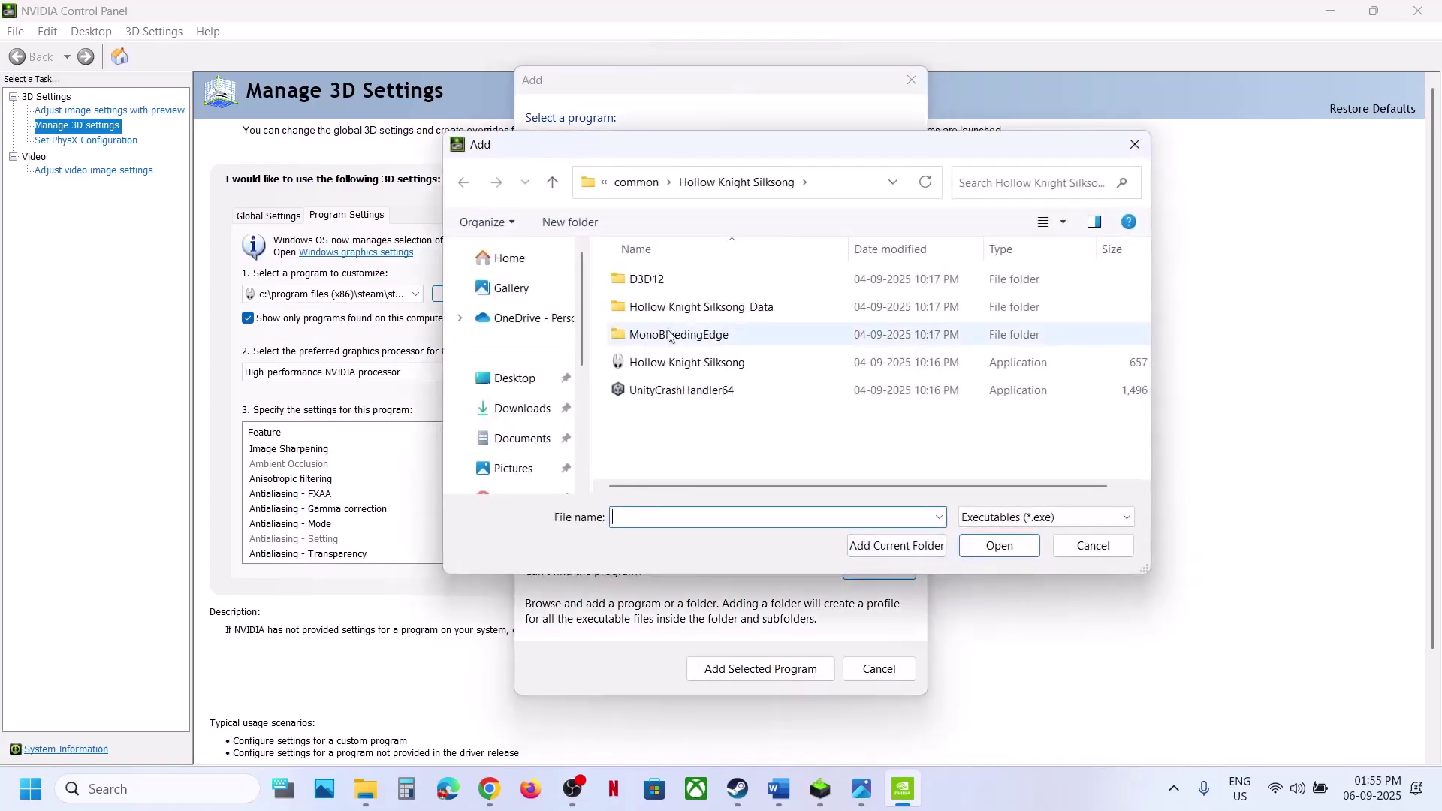
{"action": "left_click", "coordinate": [688, 364]}
{"action": "left_click", "coordinate": [999, 546]}
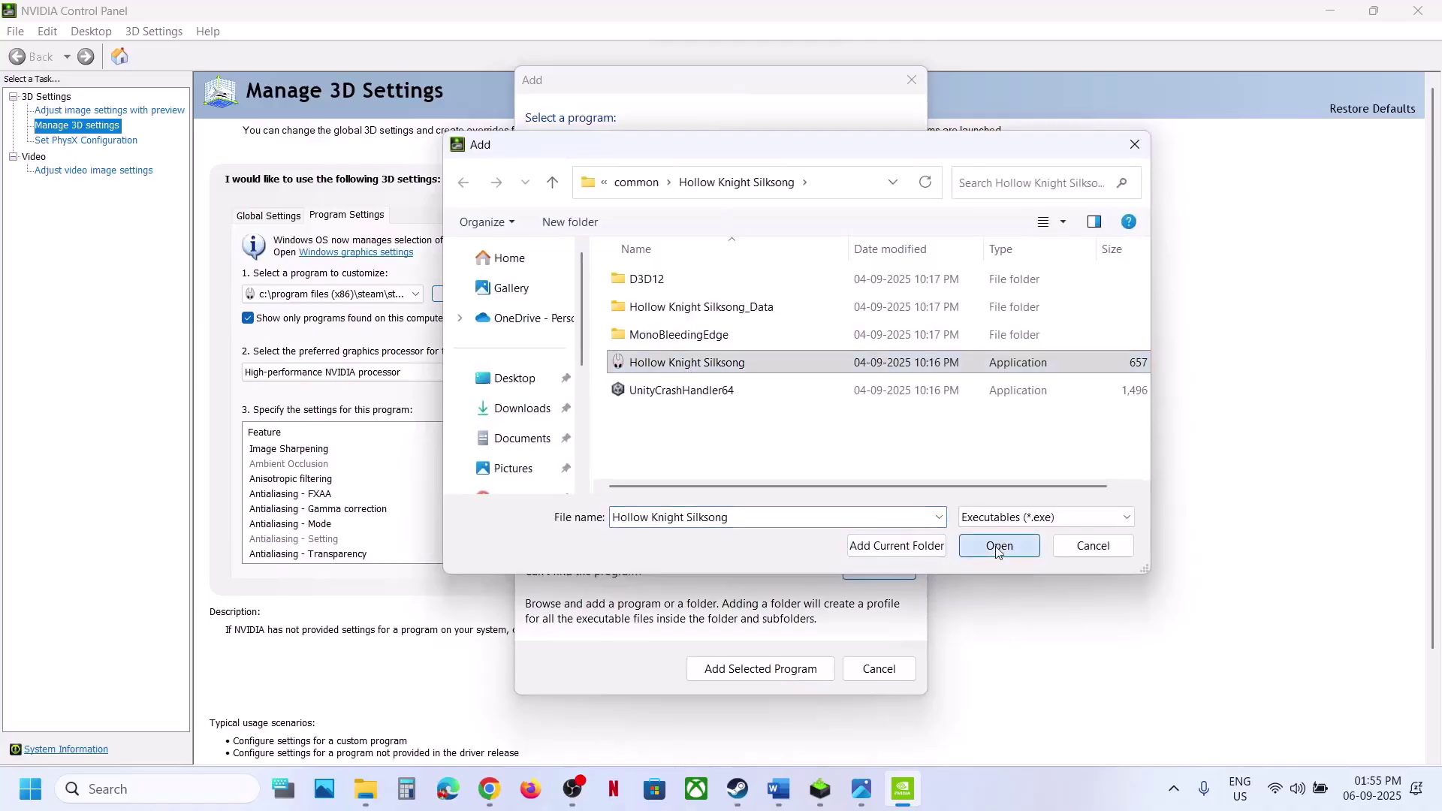
Set Silksong's preferred graphics processor to High-performance NVIDIA processor
{"action": "left_click", "coordinate": [379, 374]}
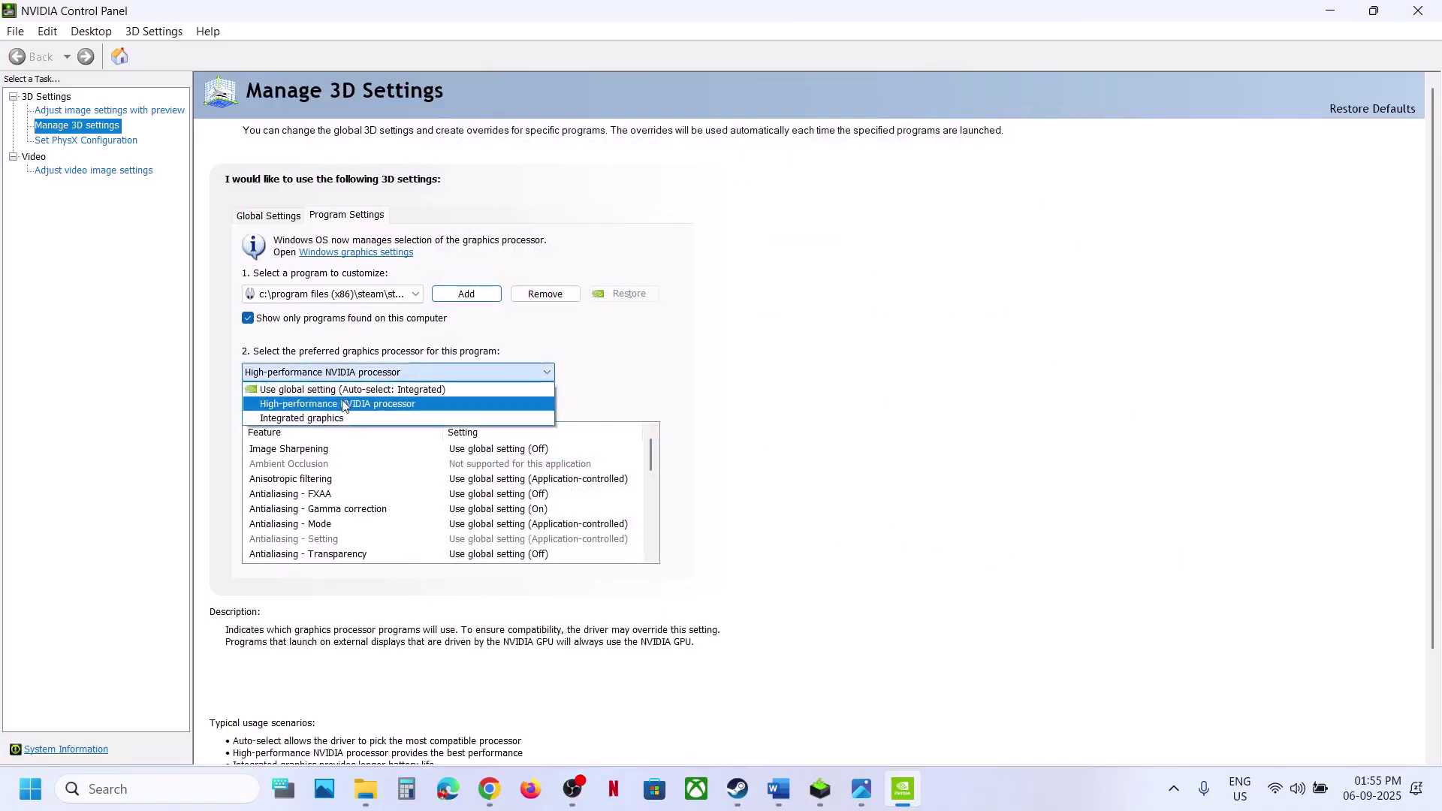
{"action": "left_click", "coordinate": [340, 404]}
{"action": "left_click", "coordinate": [324, 513]}
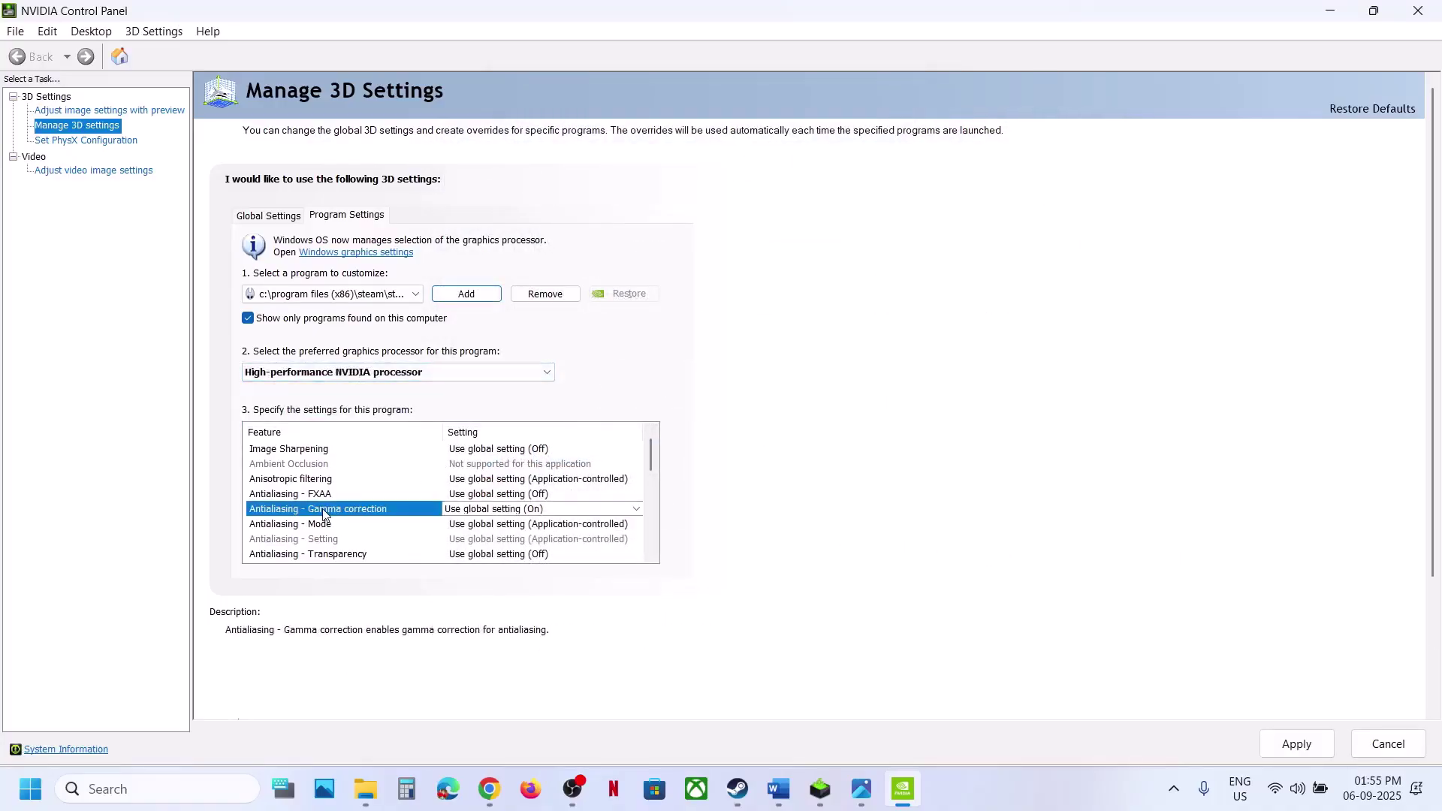
{"action": "scroll", "coordinate": [324, 515], "scroll_direction": "down", "scroll_amount": 10}
{"action": "left_click", "coordinate": [323, 513]}
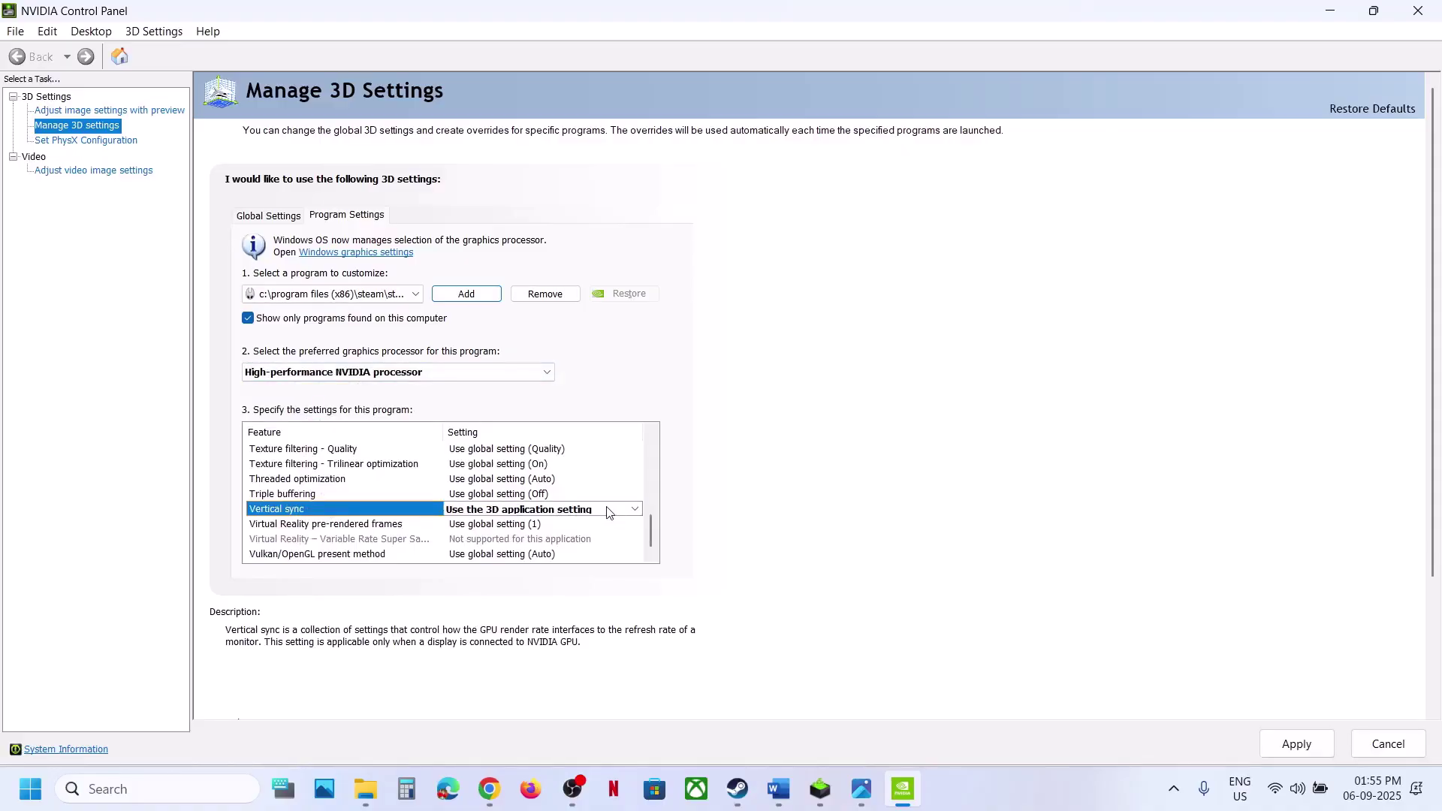
Keep Vertical sync on 'Use the 3D application setting', apply, and close the panel
{"action": "left_click", "coordinate": [609, 511]}
{"action": "left_click", "coordinate": [560, 541]}
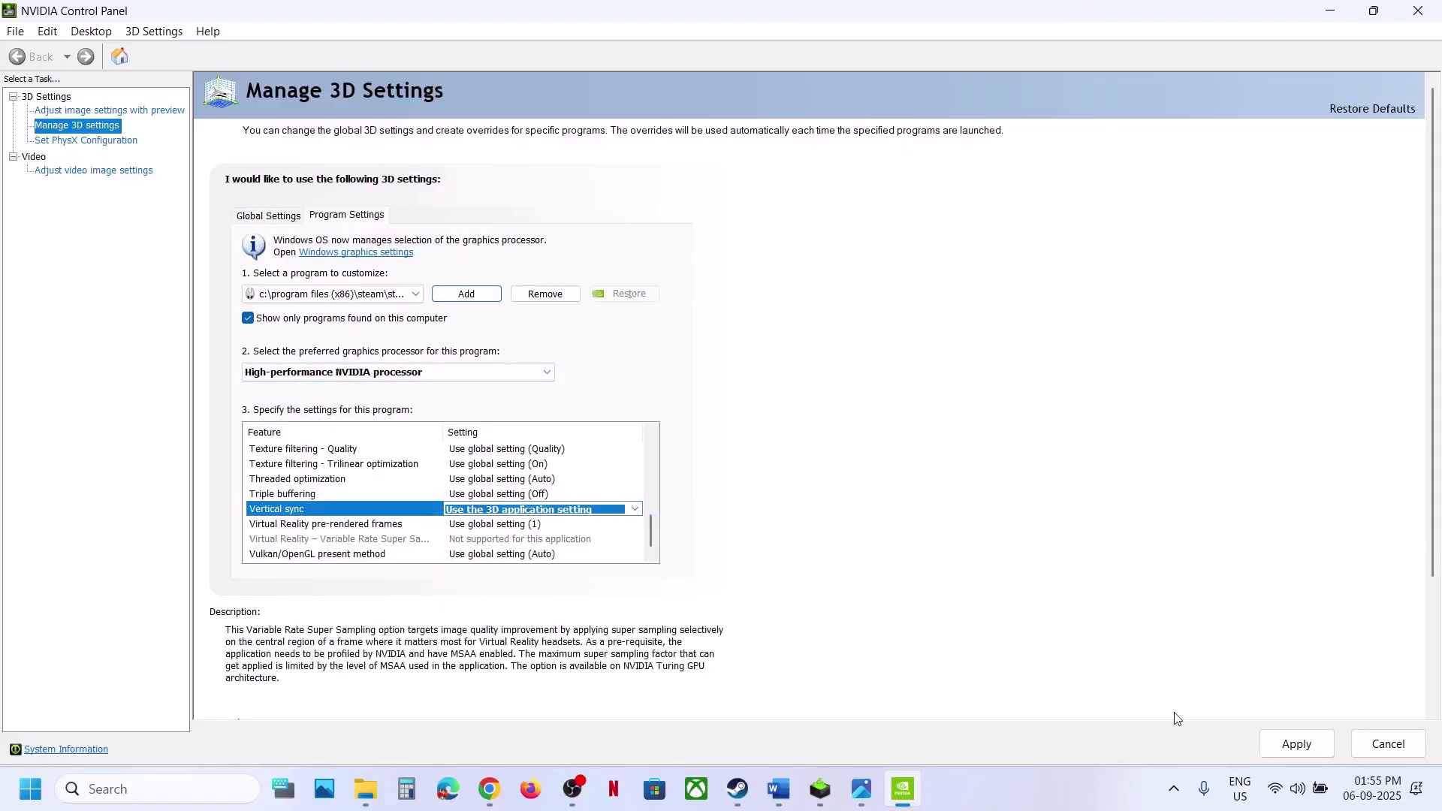
{"action": "left_click", "coordinate": [1296, 739]}
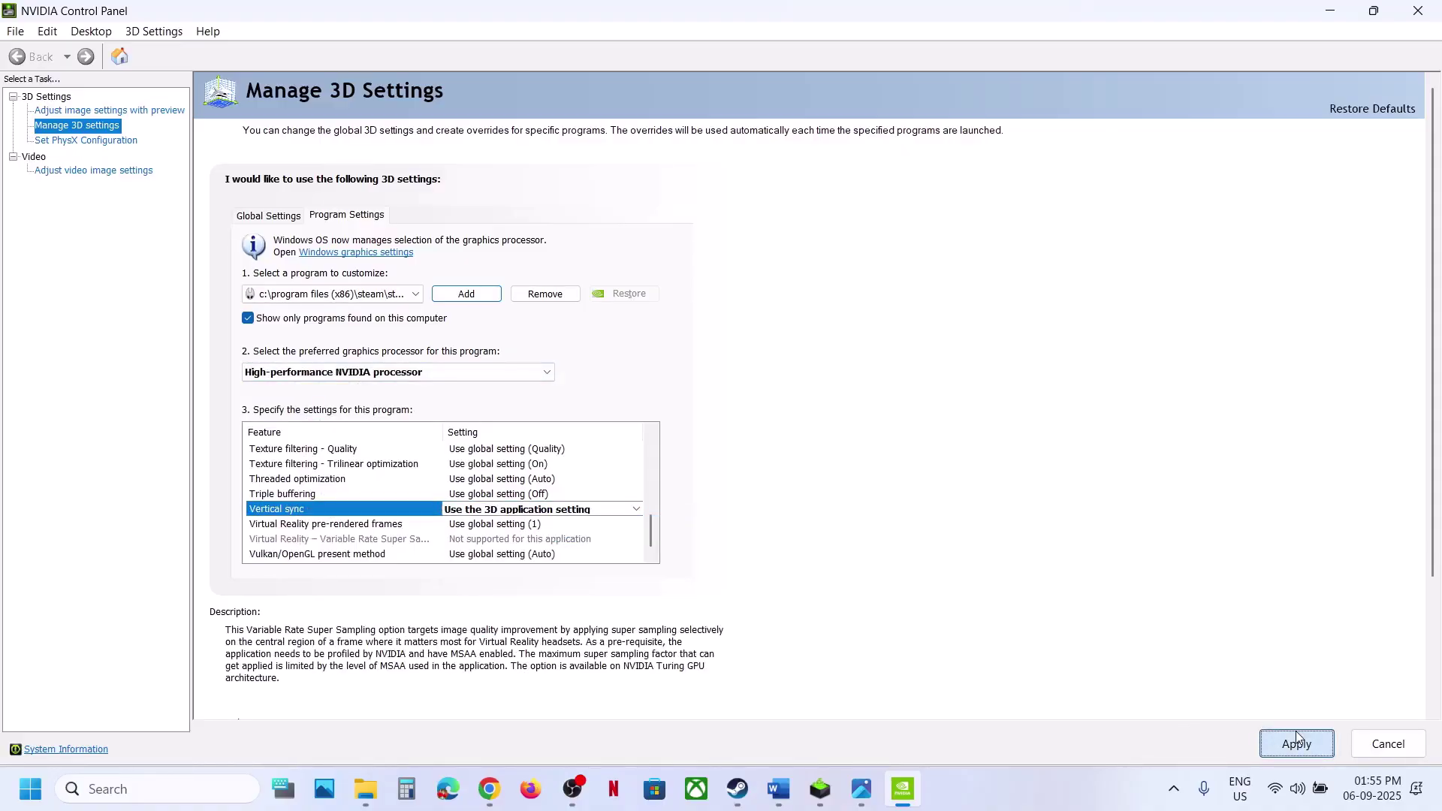
{"action": "left_click", "coordinate": [1417, 12]}
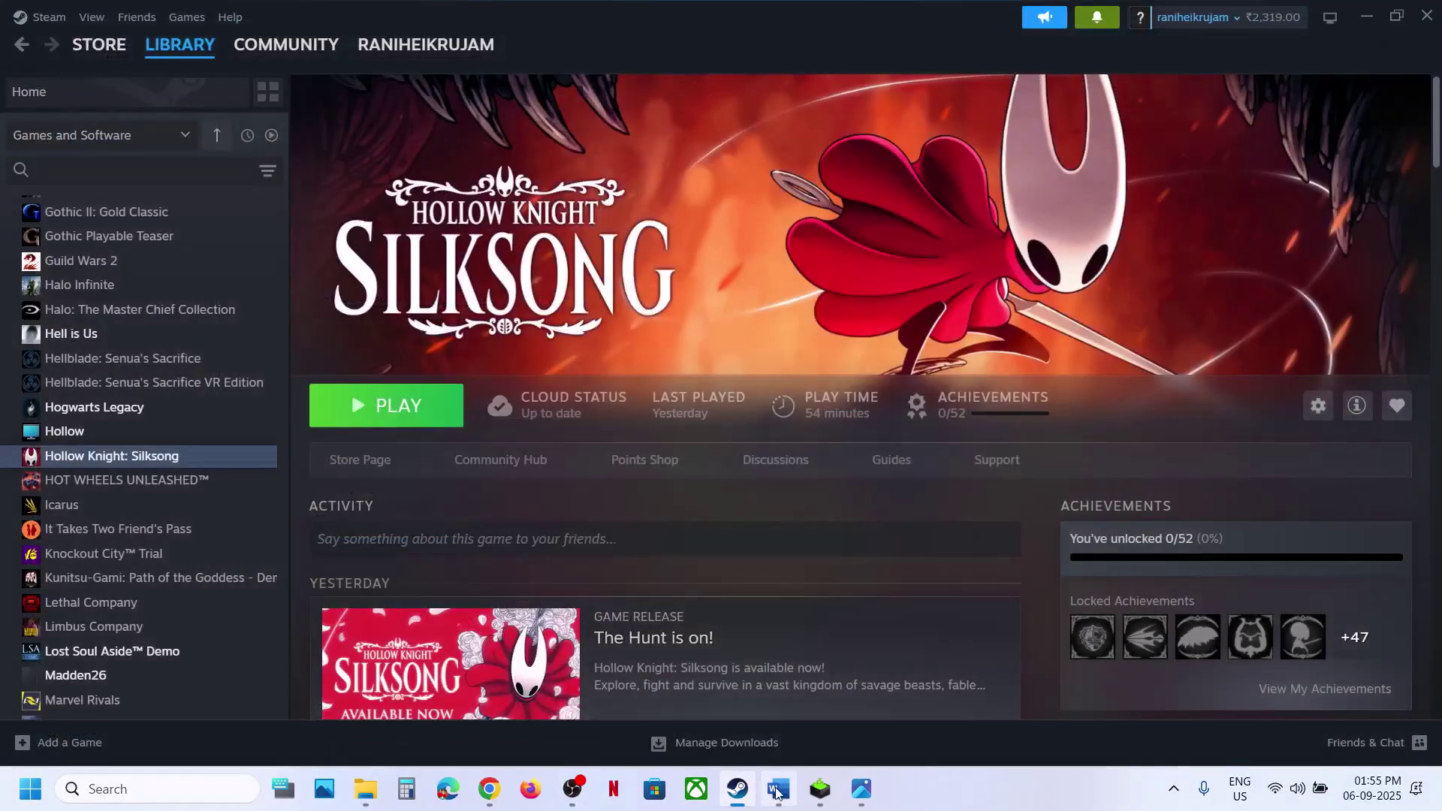
Set Hollow Knight: Silksong's Steam launch option to -dx11
{"action": "left_click", "coordinate": [778, 789]}
{"action": "scroll", "coordinate": [538, 409], "scroll_direction": "down", "scroll_amount": 3}
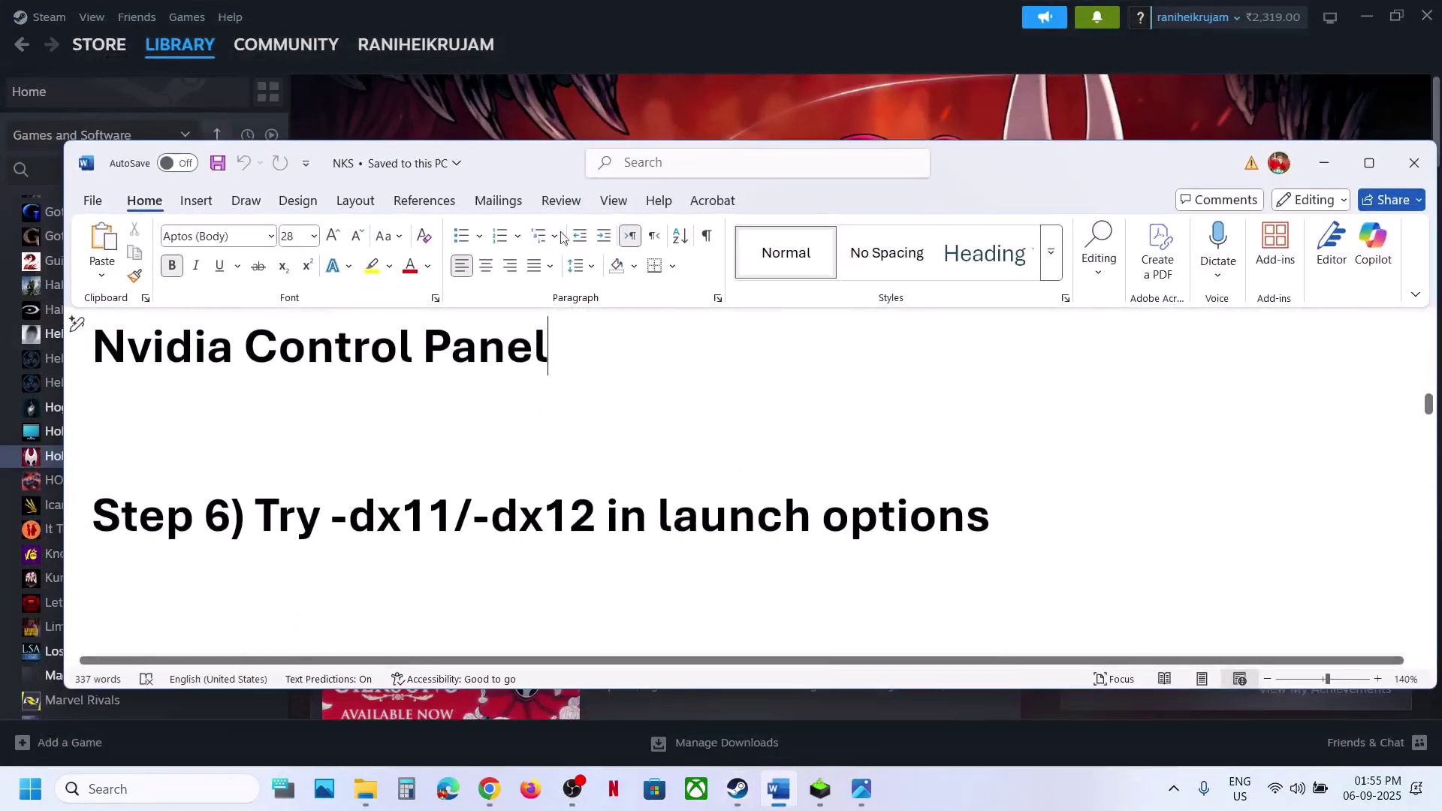
{"action": "left_click", "coordinate": [557, 102]}
{"action": "right_click", "coordinate": [161, 456]}
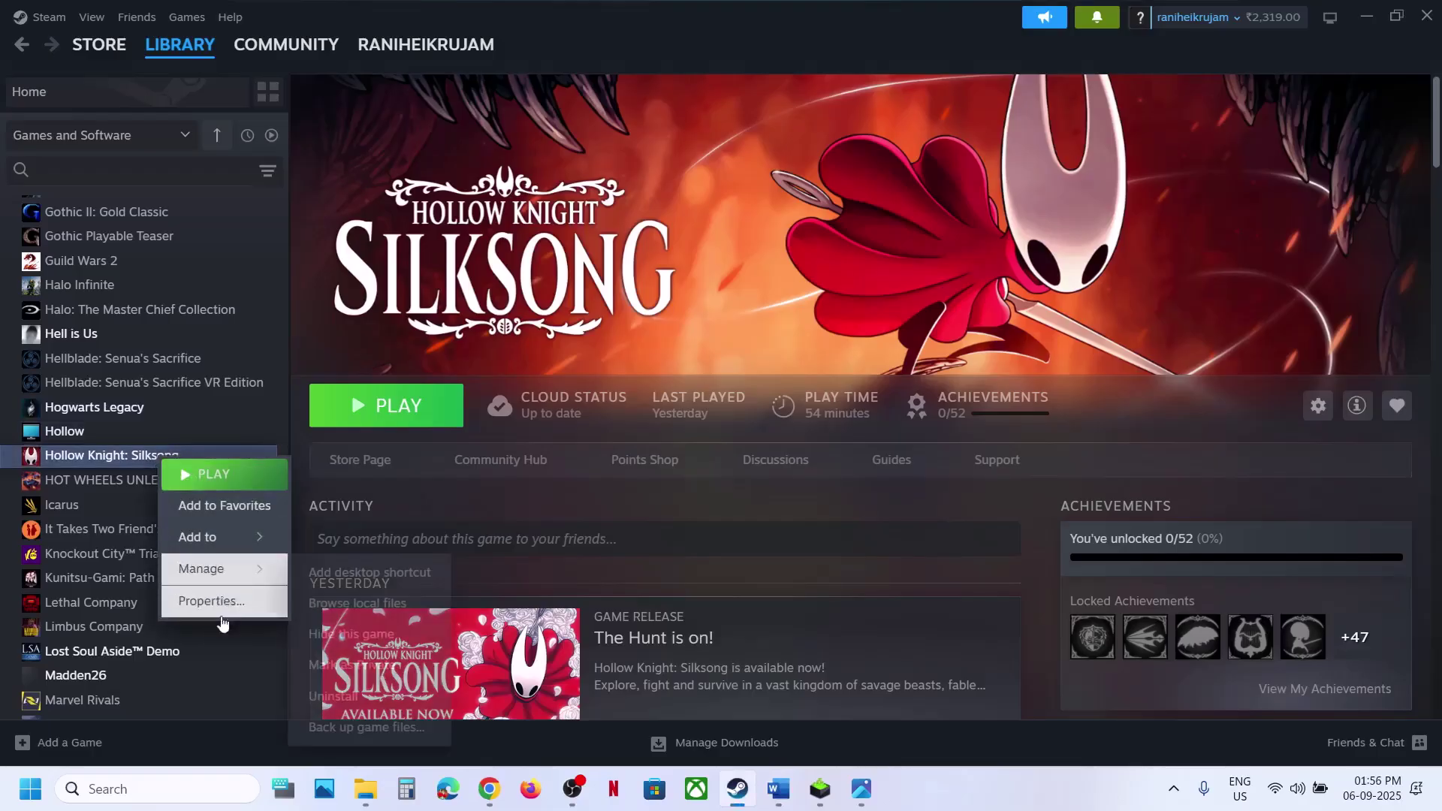
{"action": "left_click", "coordinate": [212, 601]}
{"action": "left_click", "coordinate": [579, 423]}
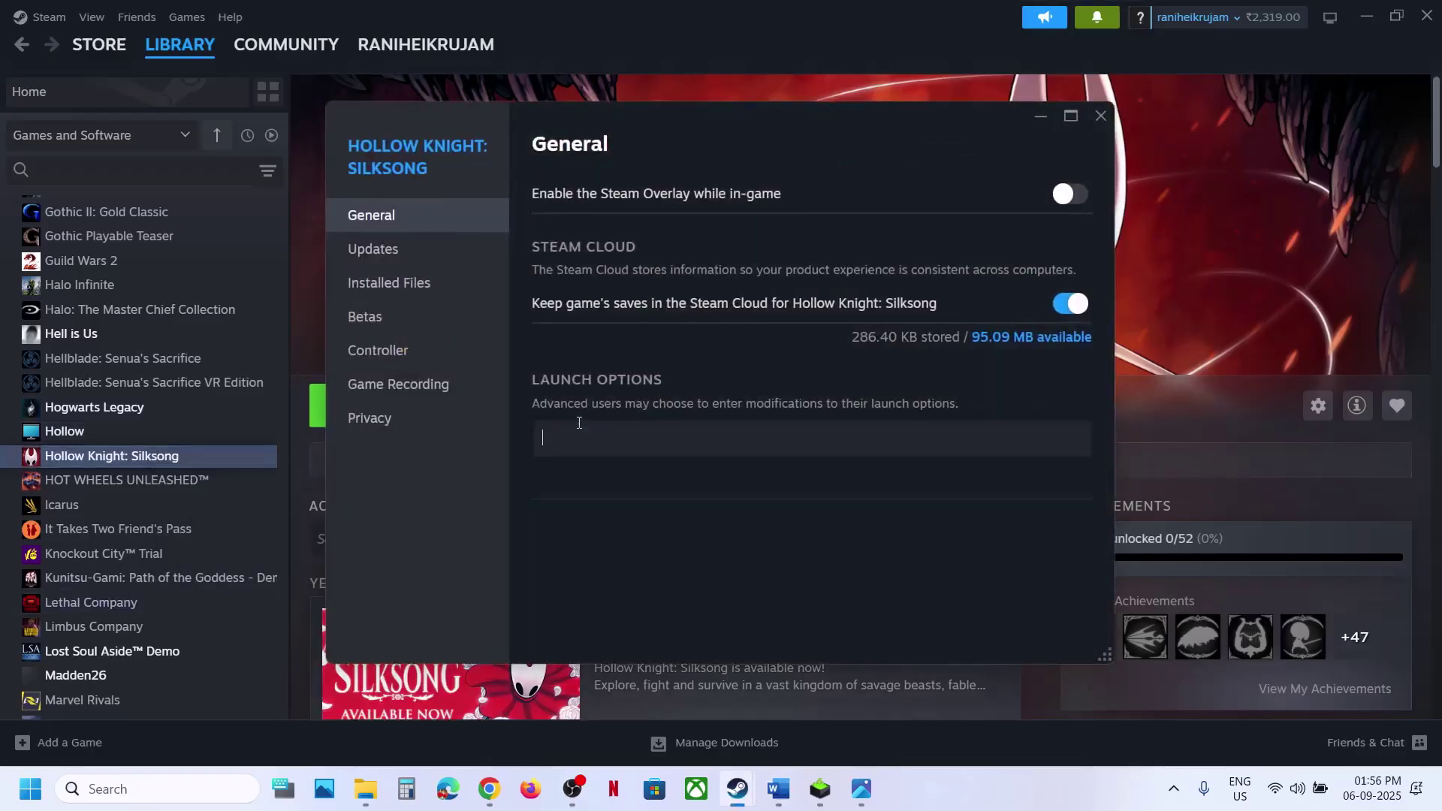
{"action": "left_click", "coordinate": [712, 563]}
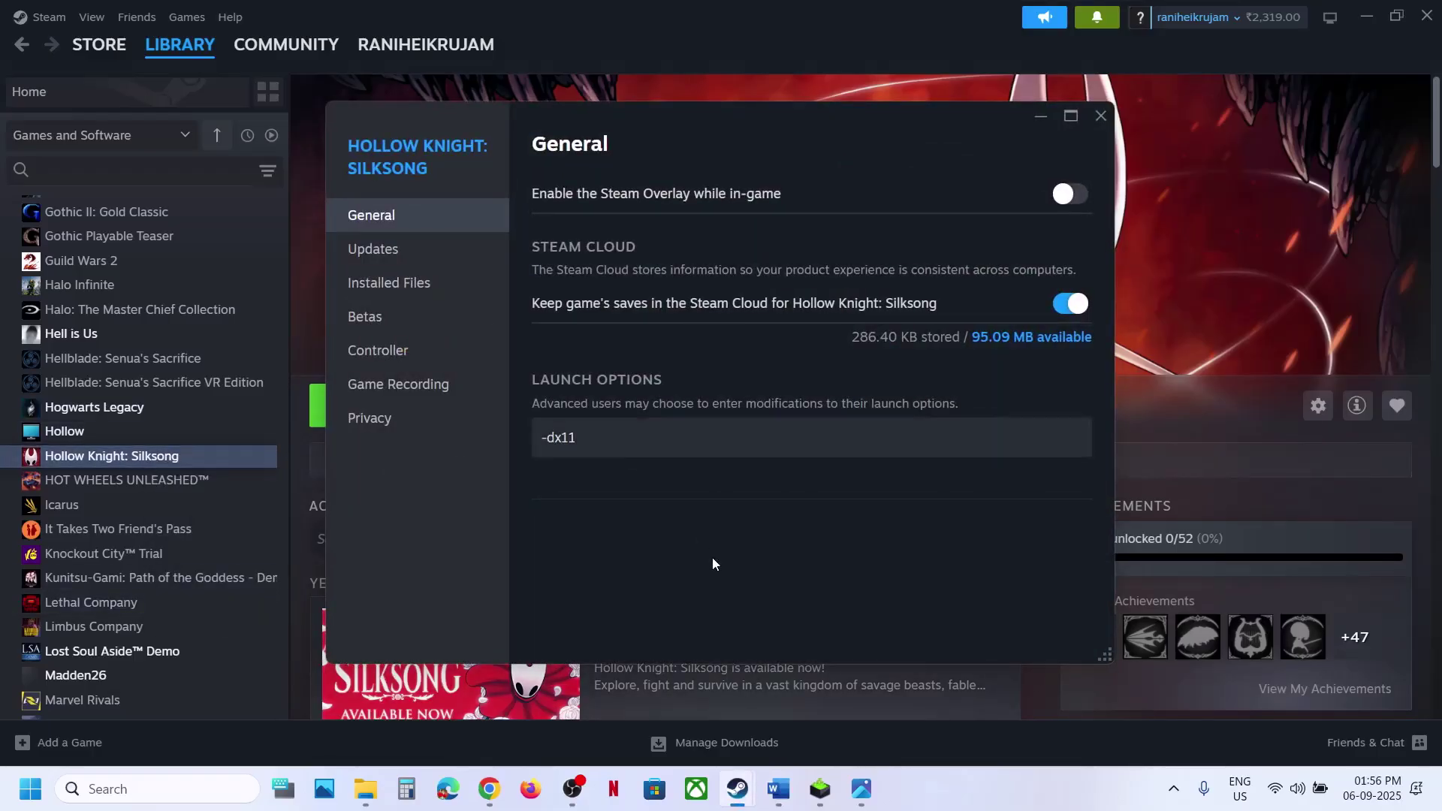
{"action": "left_click", "coordinate": [1101, 117]}
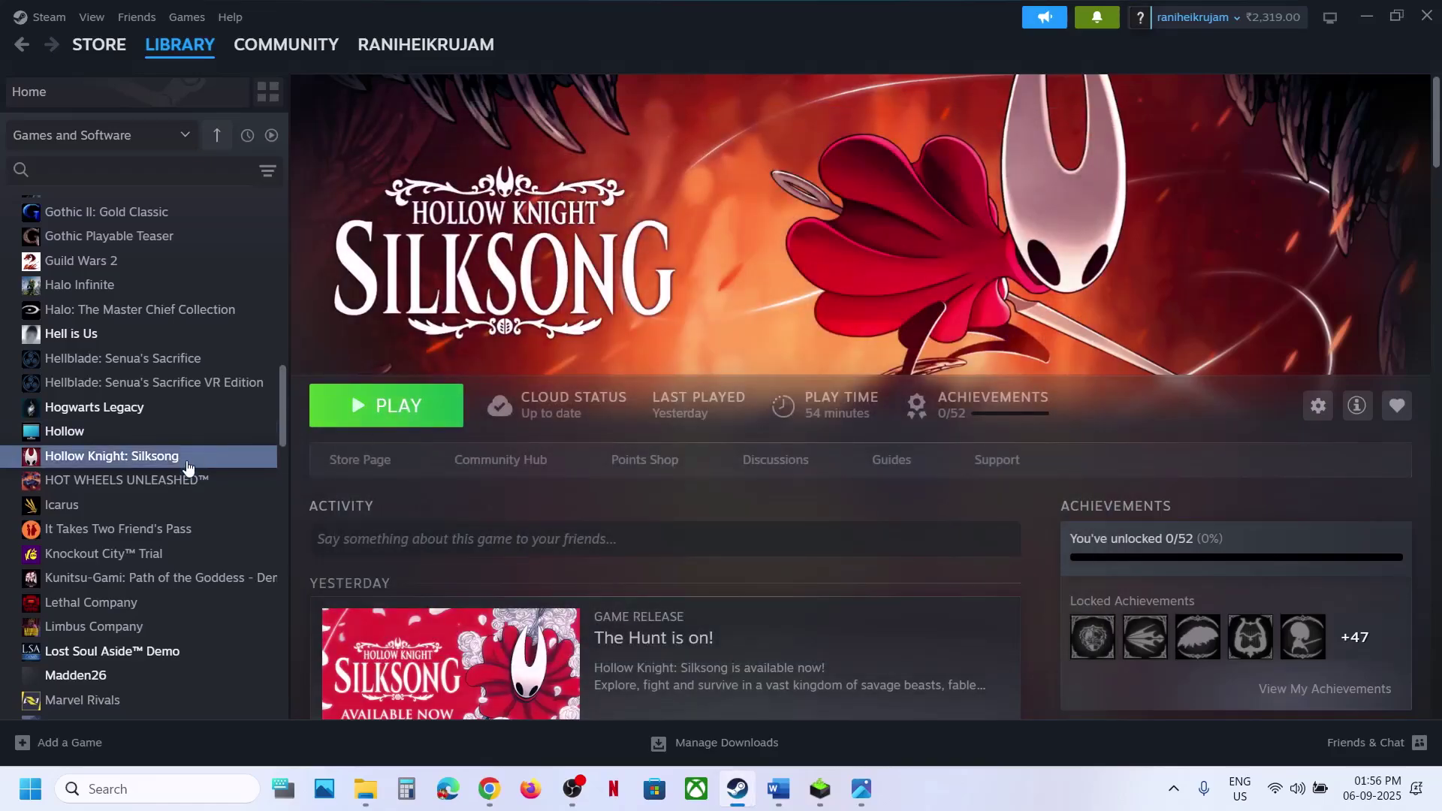
Delete the launch option text so Silksong's launch options are empty
{"action": "right_click", "coordinate": [187, 468]}
{"action": "left_click", "coordinate": [277, 604]}
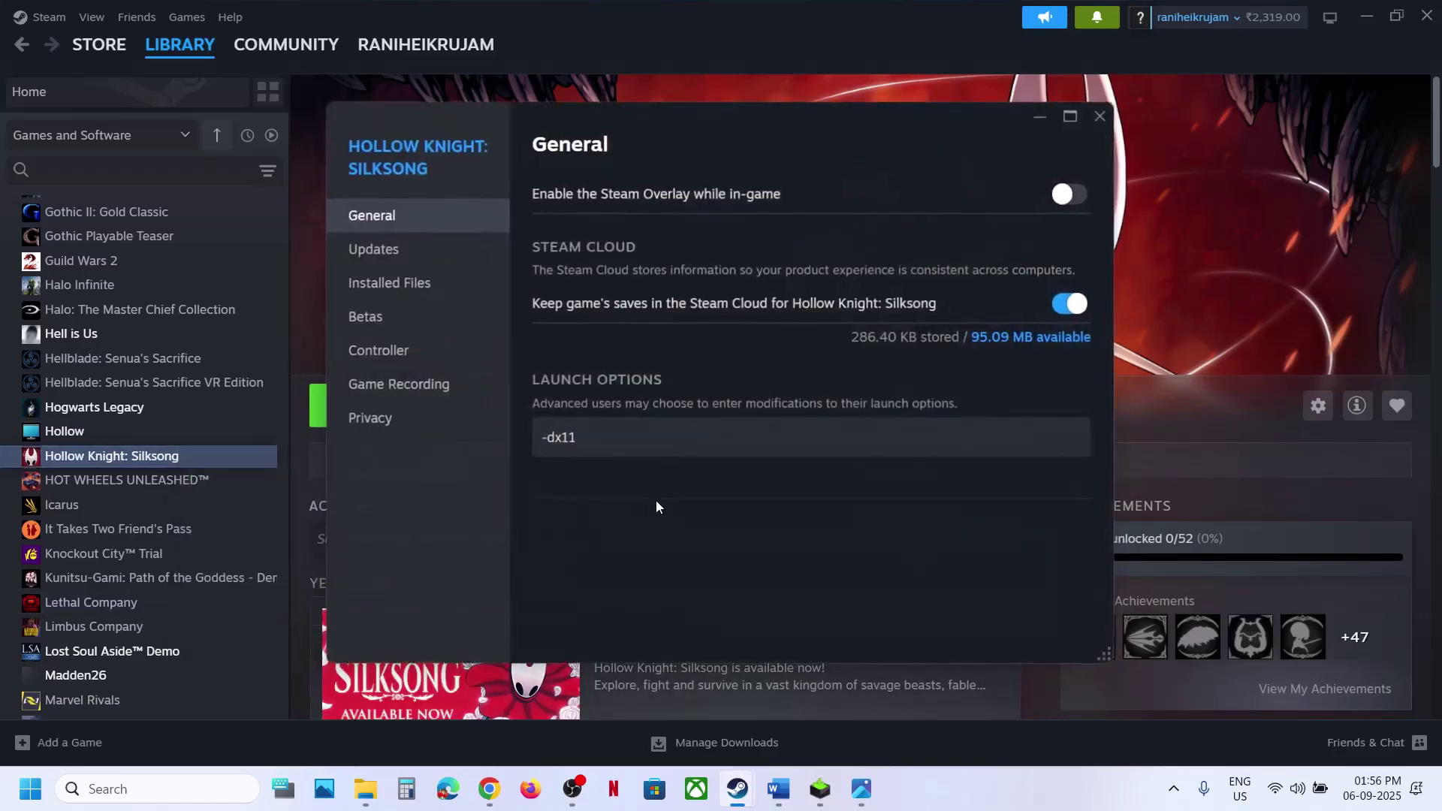
{"action": "left_click", "coordinate": [594, 447]}
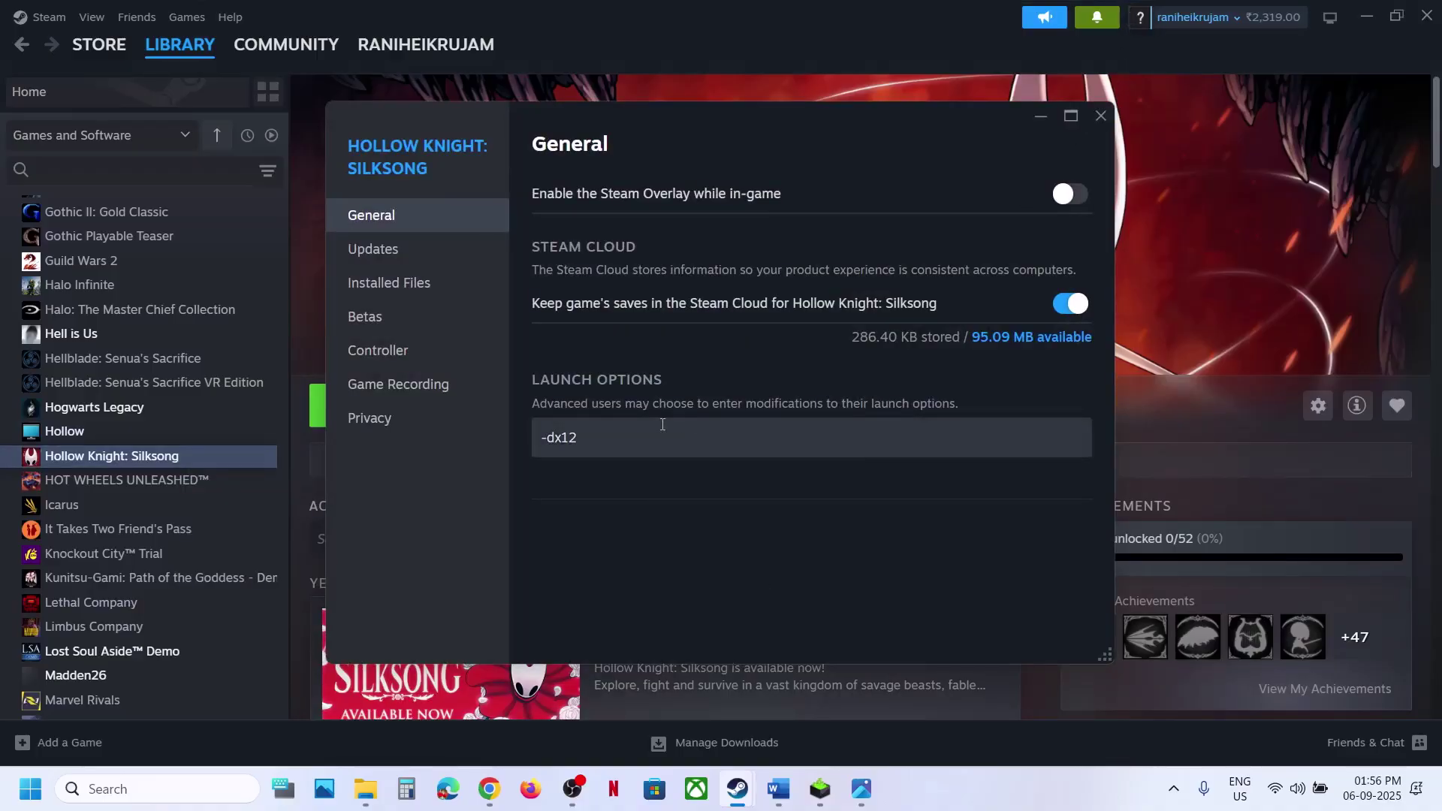
{"action": "key", "text": "ctrl+a"}
{"action": "key", "text": "BackSpace"}
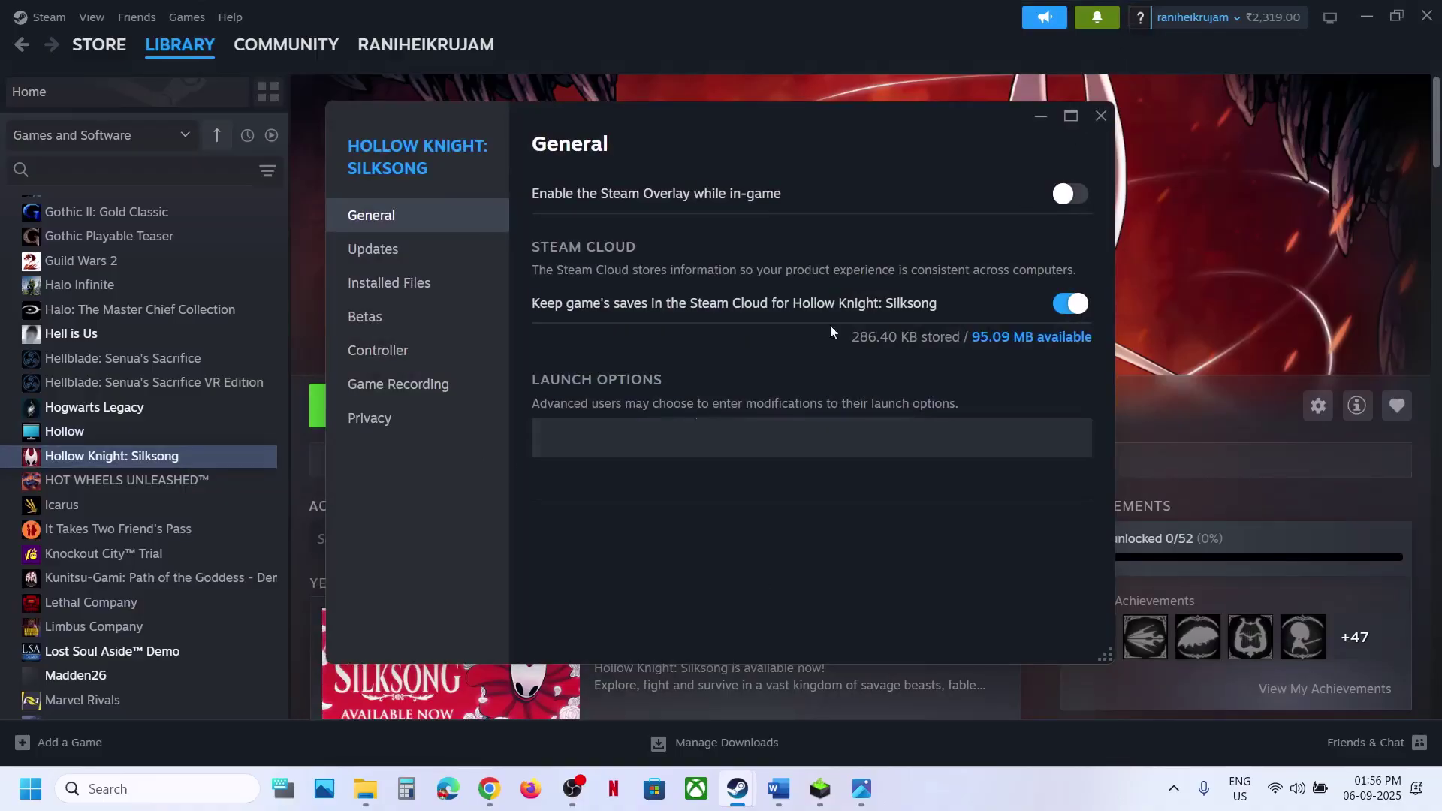
{"action": "left_click", "coordinate": [1099, 118]}
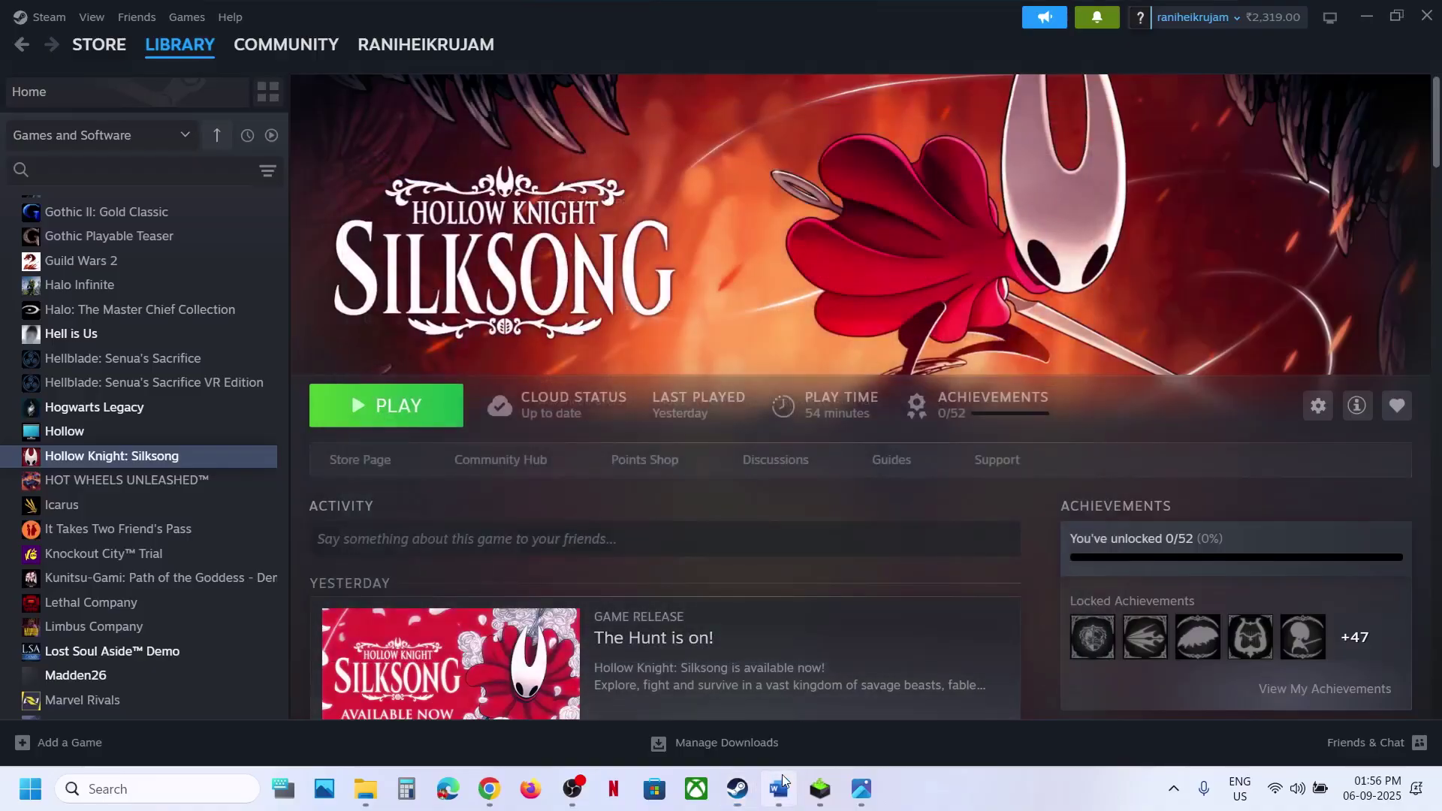
Open Hollow Knight Silksong's local install folder from Steam's Manage menu
{"action": "left_click", "coordinate": [779, 787]}
{"action": "scroll", "coordinate": [591, 532], "scroll_direction": "down", "scroll_amount": 5}
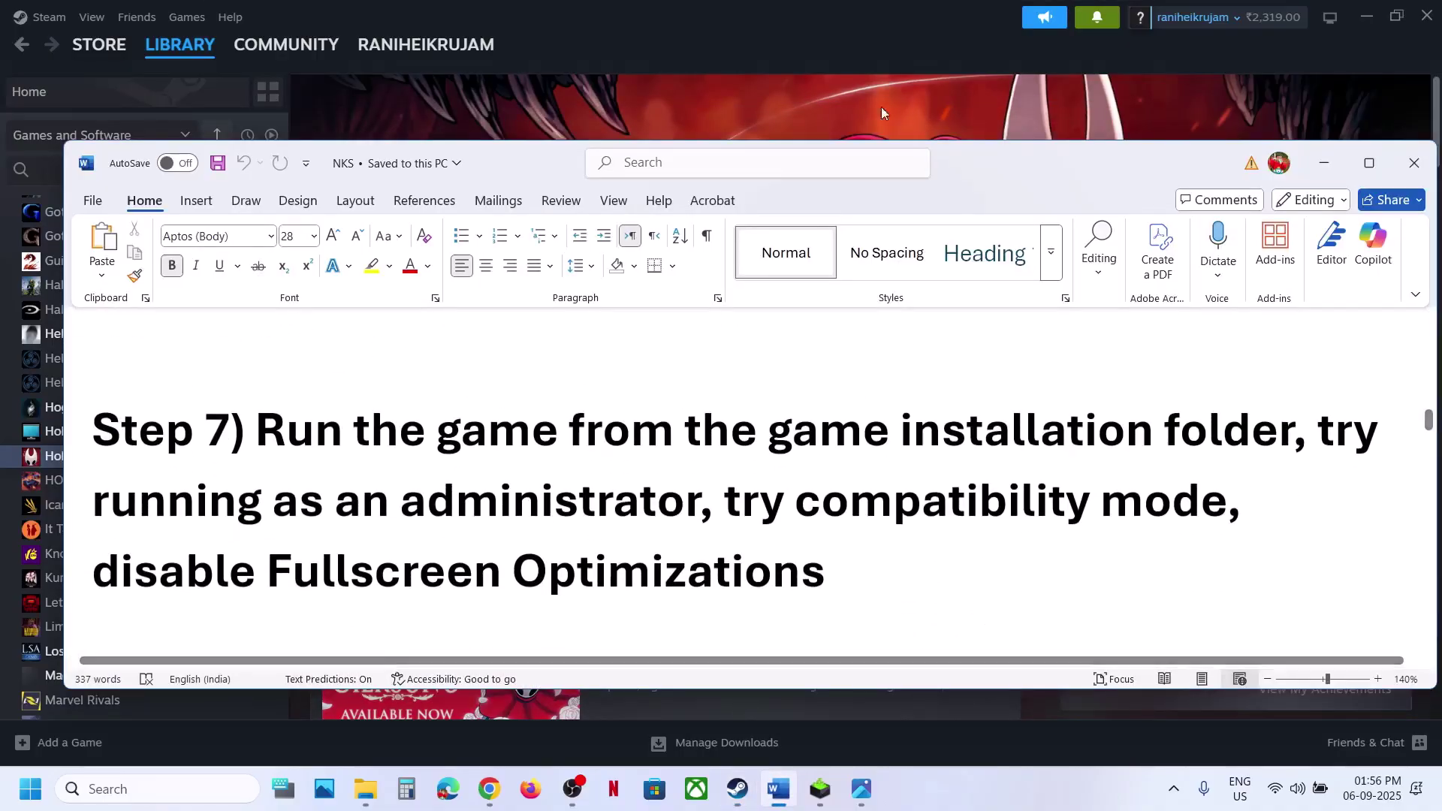
{"action": "left_click", "coordinate": [769, 106]}
{"action": "right_click", "coordinate": [129, 456]}
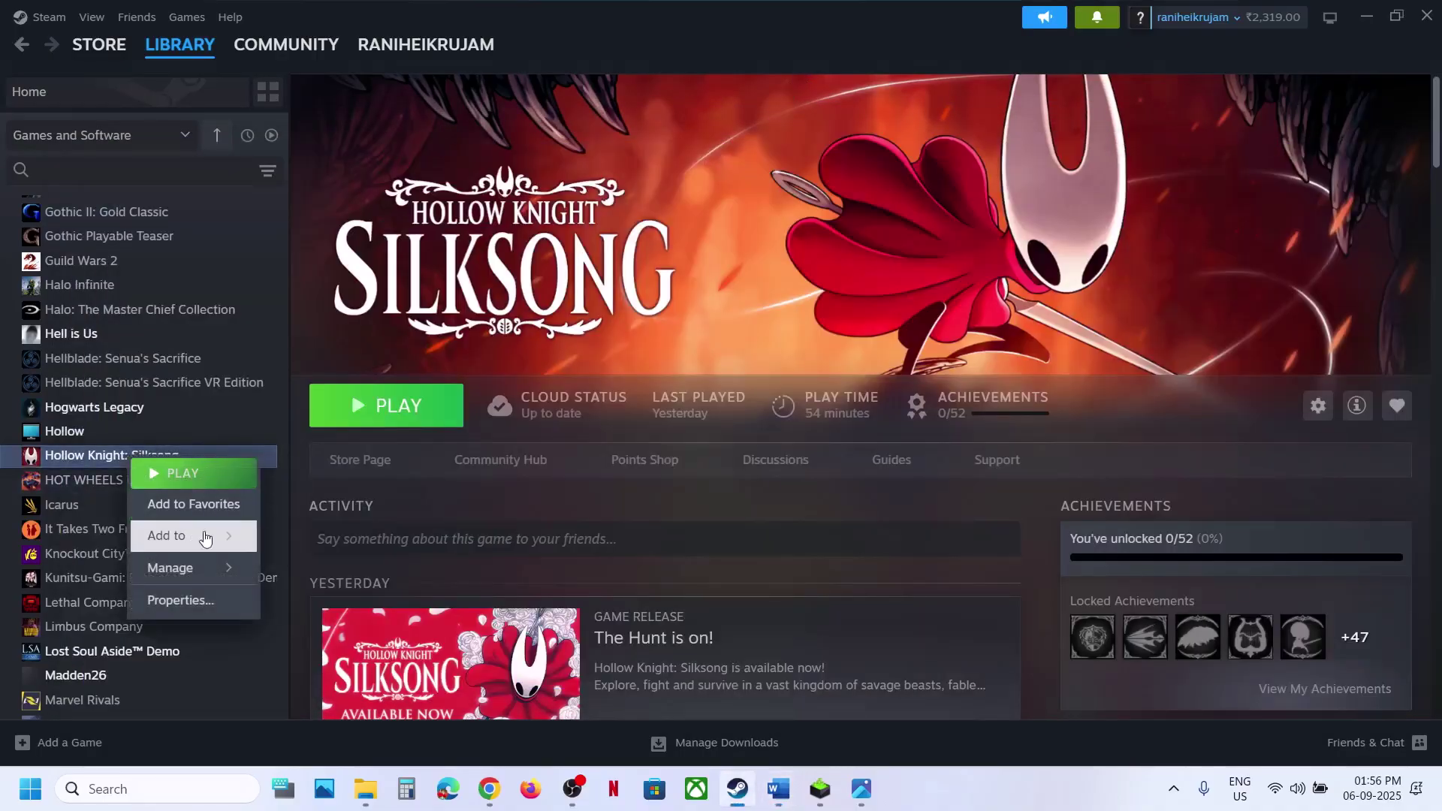
{"action": "mouse_move", "coordinate": [225, 568]}
{"action": "left_click", "coordinate": [333, 602]}
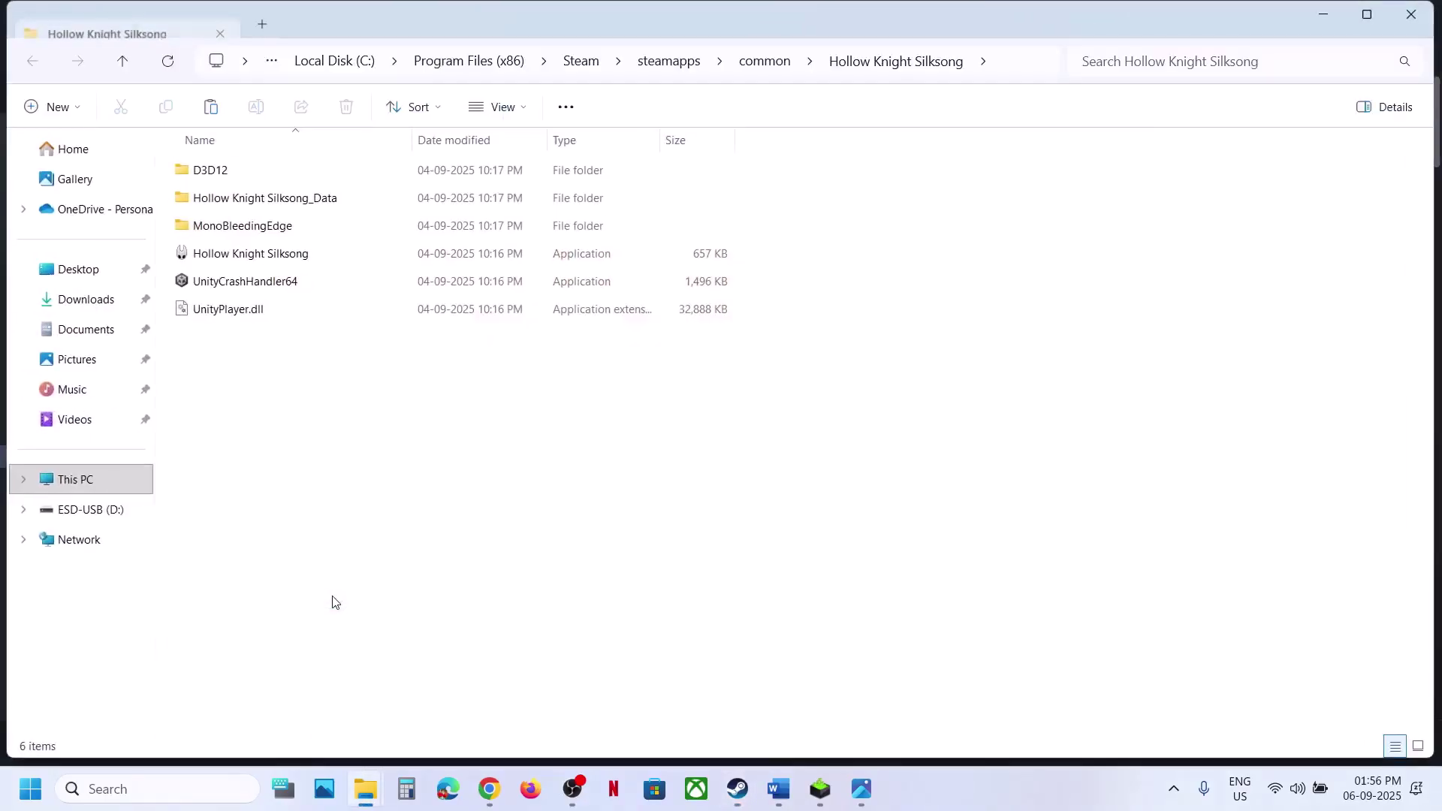
Set the Silksong executable to run as administrator in its Compatibility properties
{"action": "left_click", "coordinate": [229, 259]}
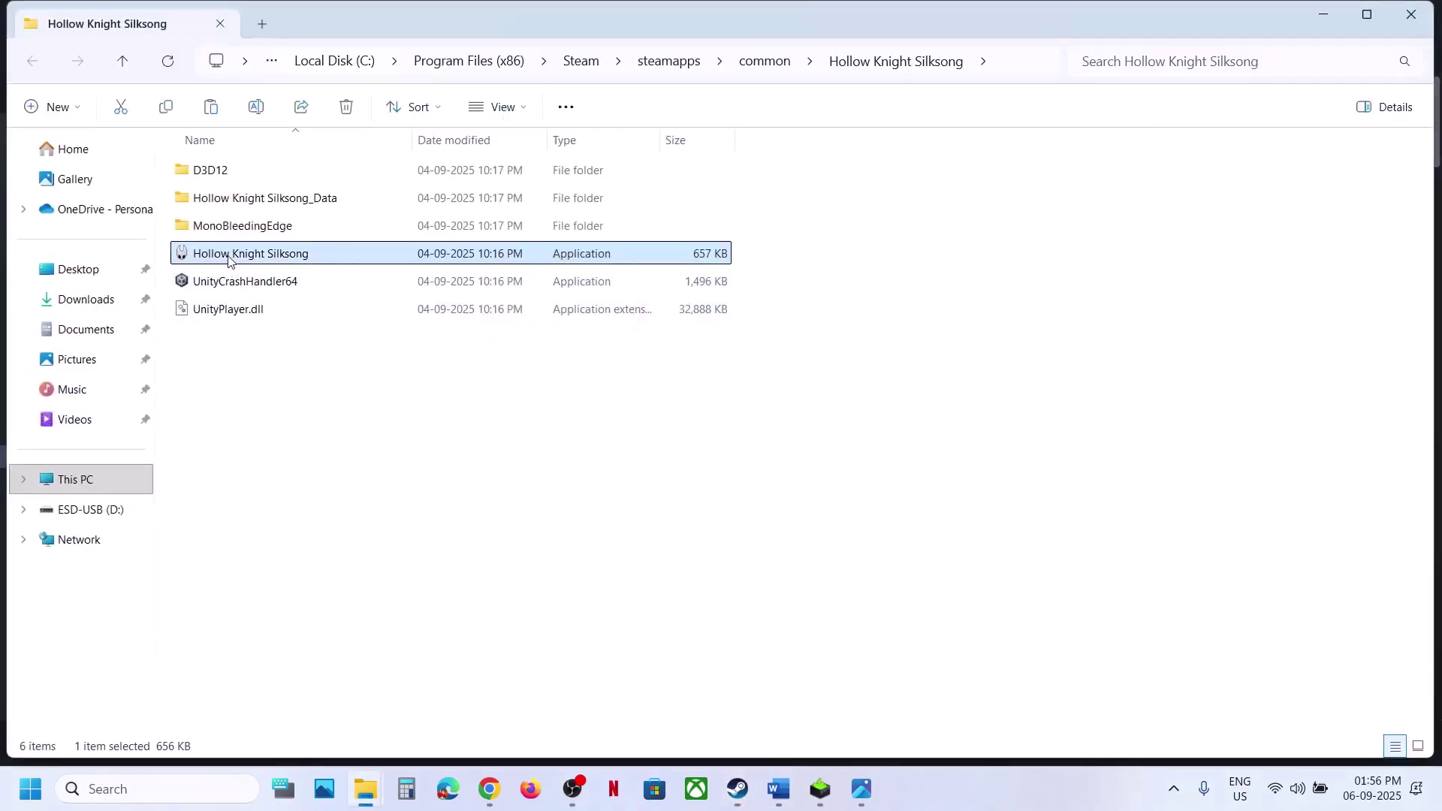
{"action": "right_click", "coordinate": [299, 258]}
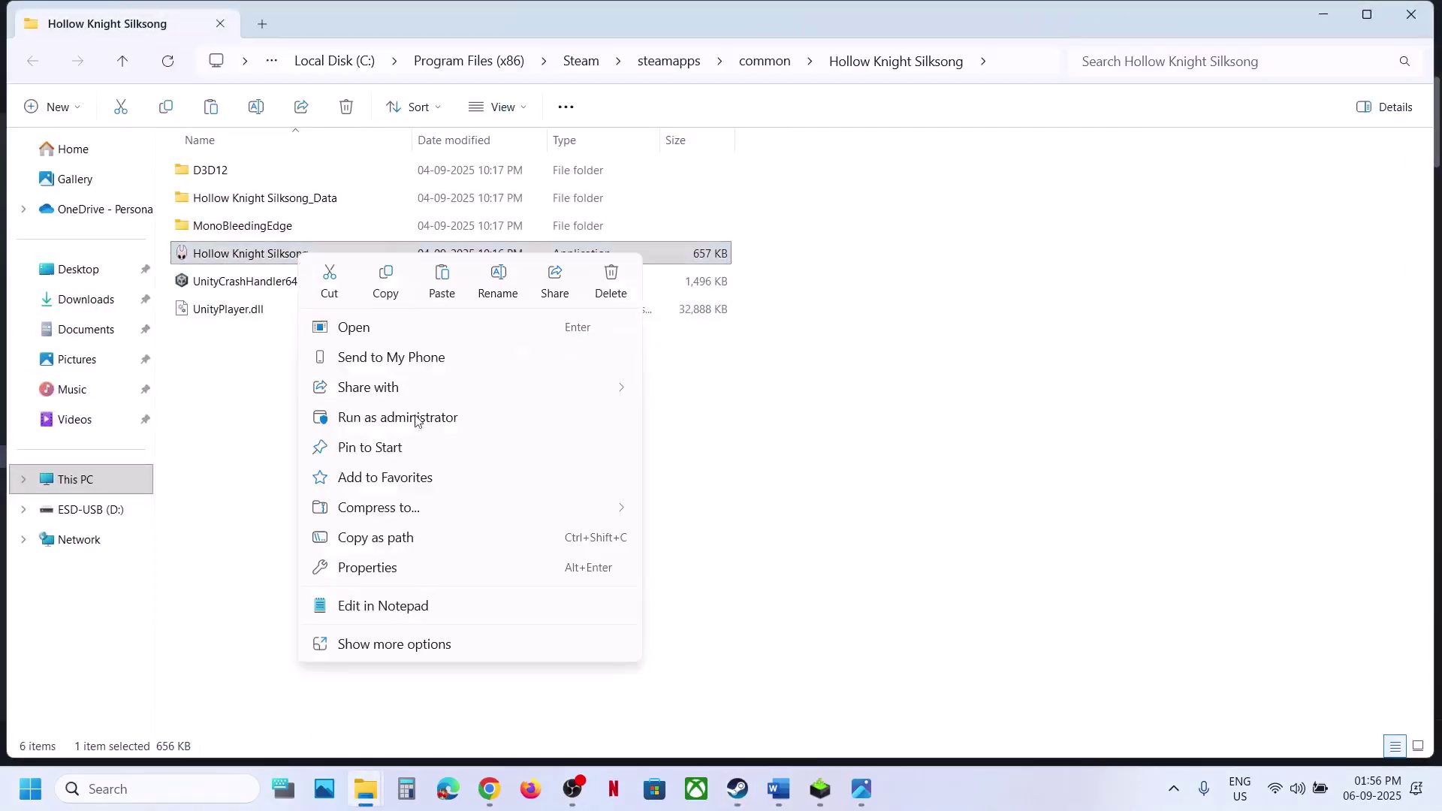
{"action": "left_click", "coordinate": [382, 567]}
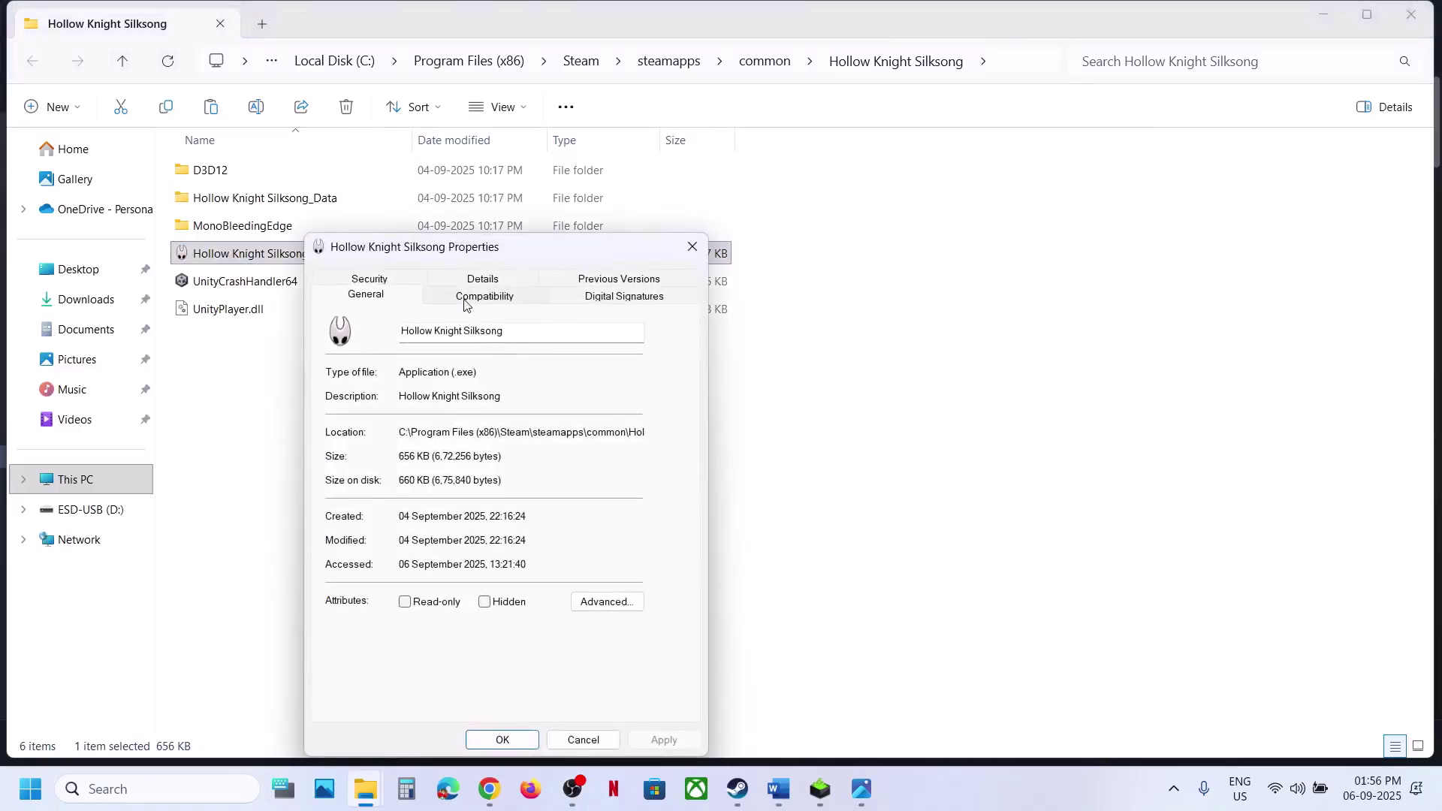
{"action": "left_click", "coordinate": [466, 301]}
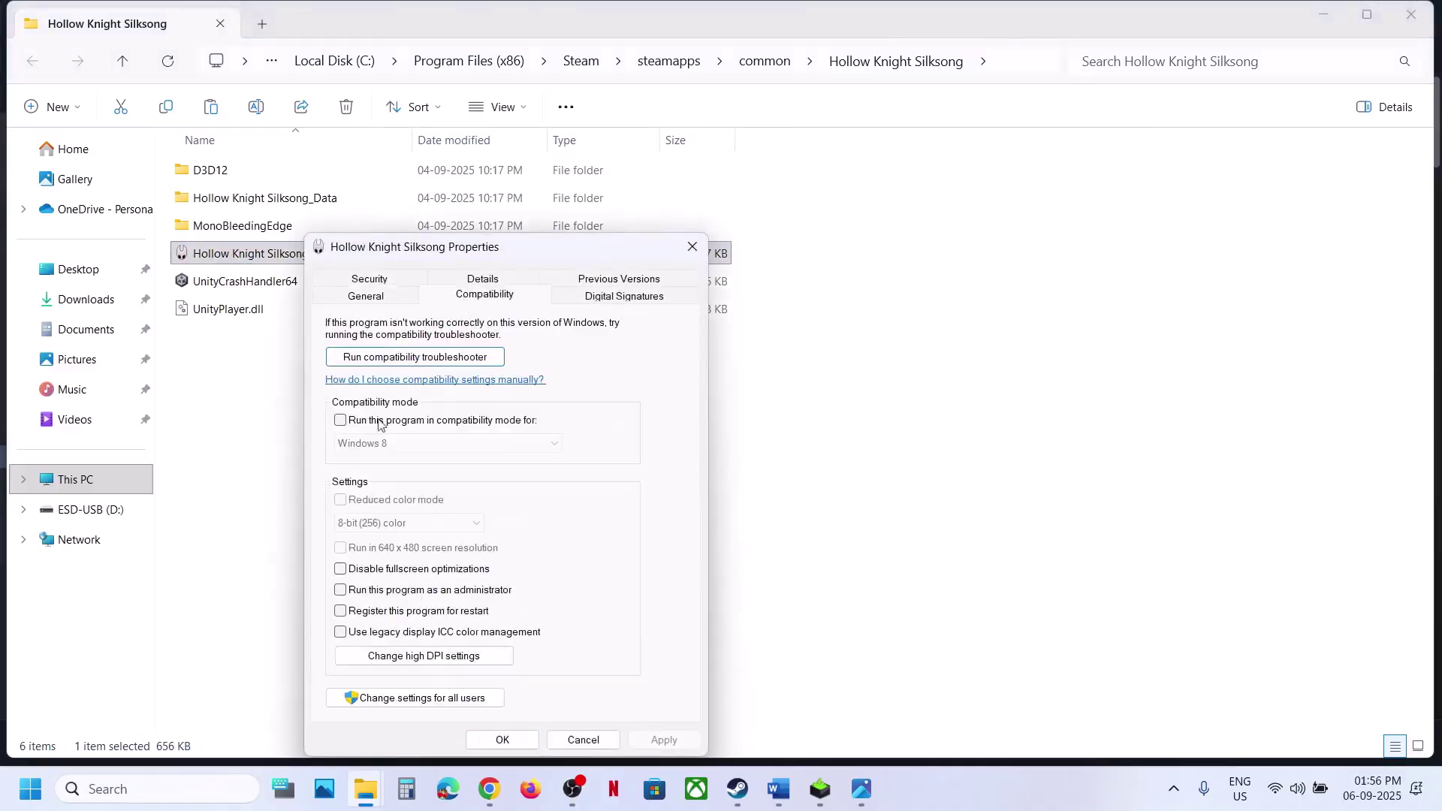
{"action": "left_click", "coordinate": [340, 421]}
{"action": "left_click", "coordinate": [661, 740]}
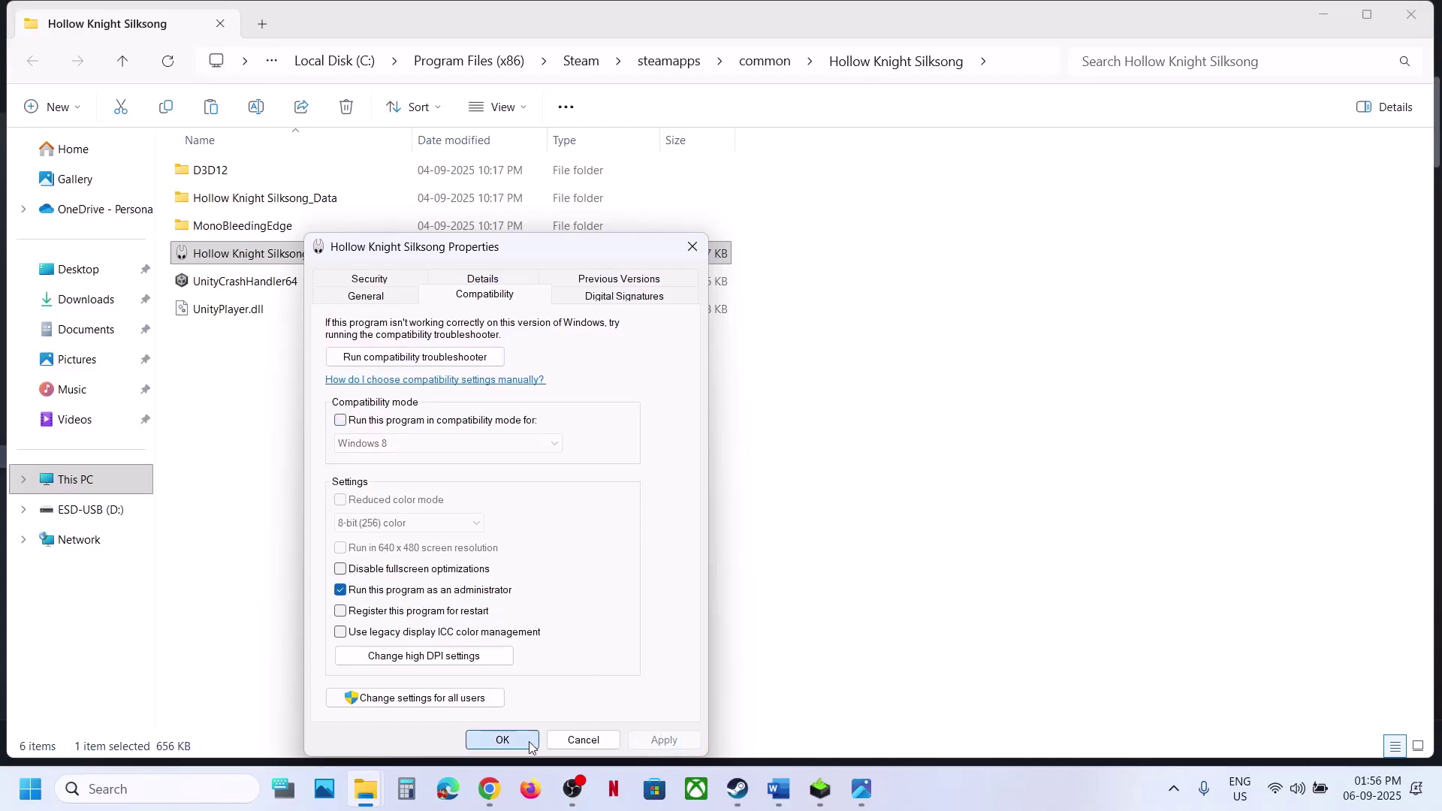
{"action": "left_click", "coordinate": [501, 741]}
{"action": "right_click", "coordinate": [286, 263]}
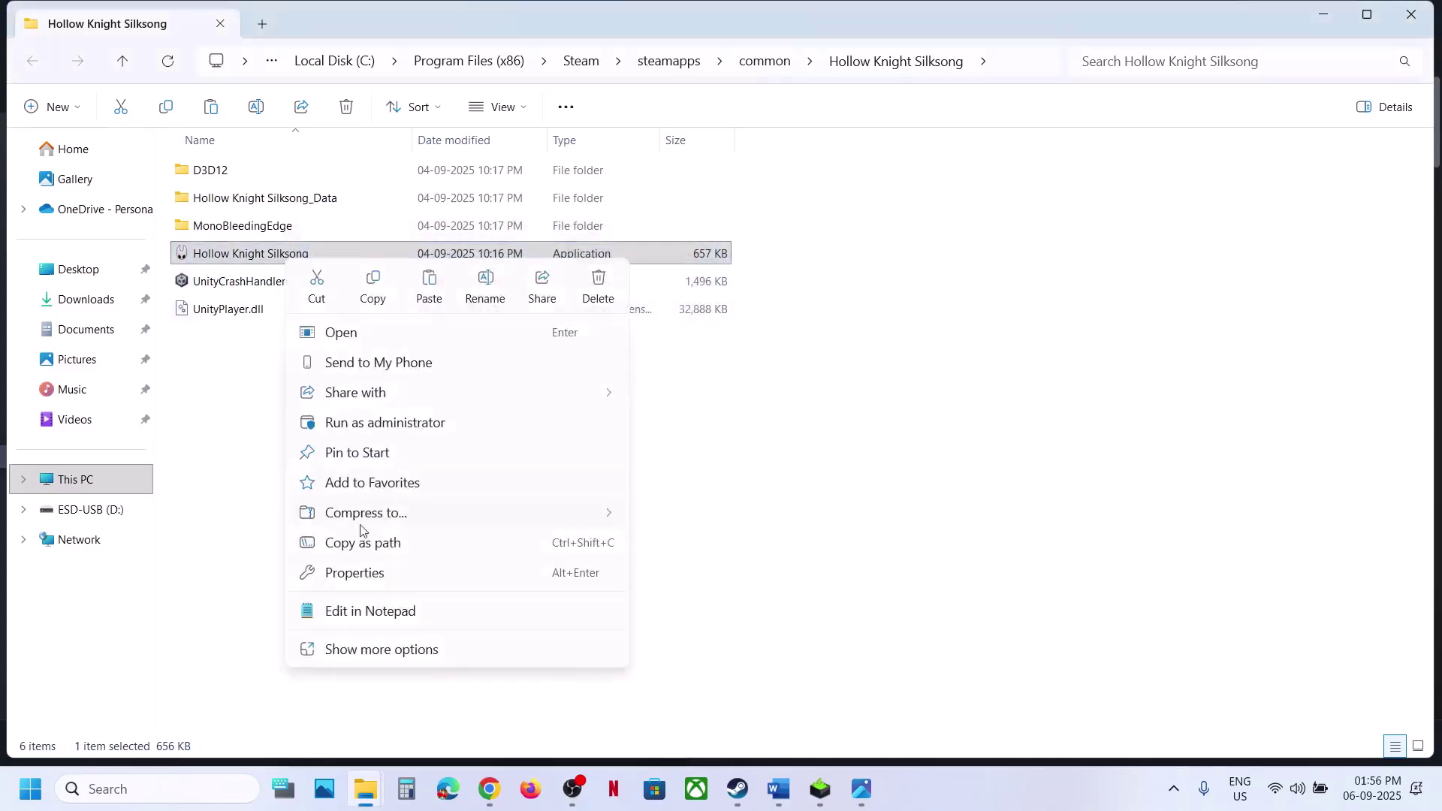
Enable Windows 7 compatibility mode and disable fullscreen optimizations for the Silksong executable
{"action": "left_click", "coordinate": [355, 573]}
{"action": "left_click", "coordinate": [454, 297]}
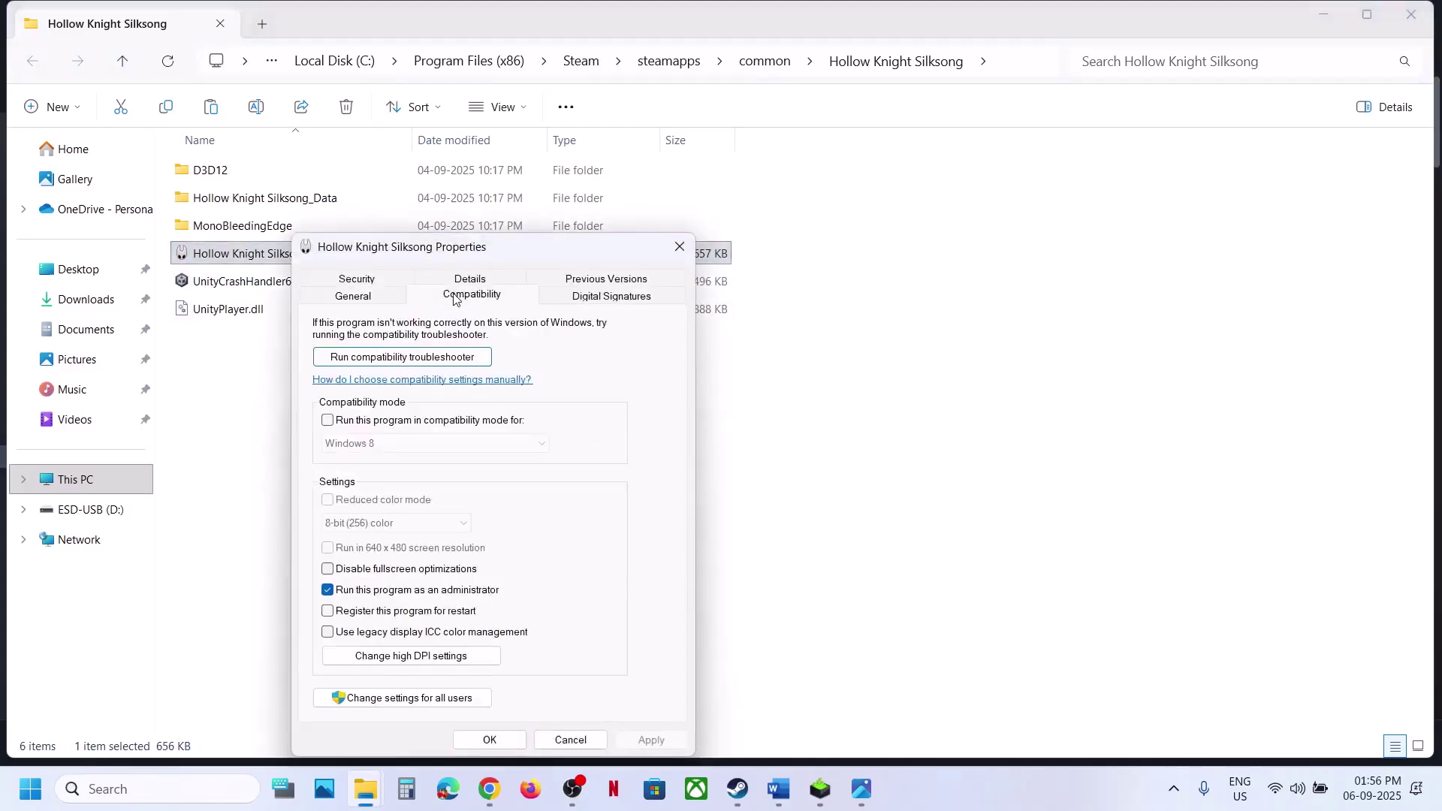
{"action": "left_click", "coordinate": [328, 421]}
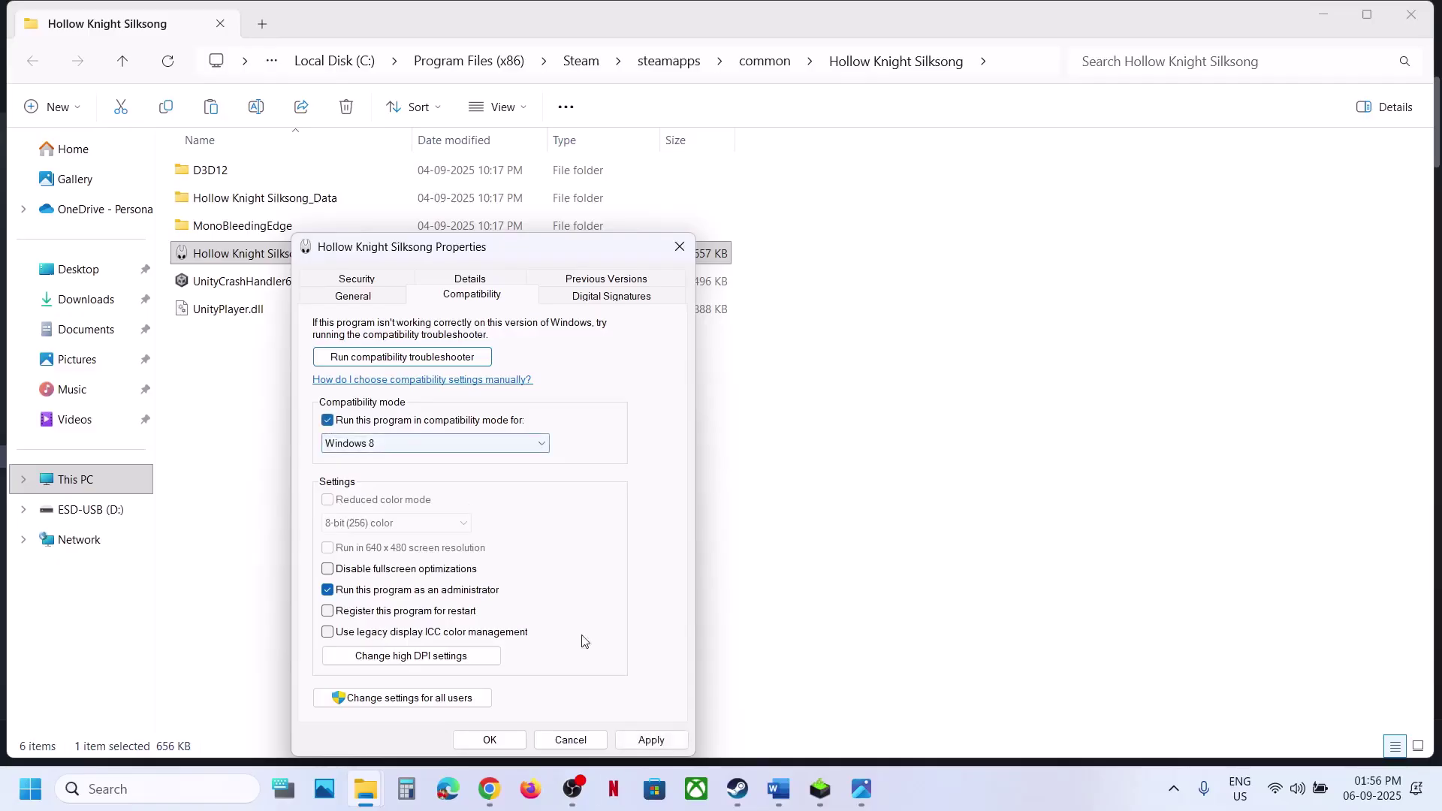
{"action": "left_click", "coordinate": [651, 745]}
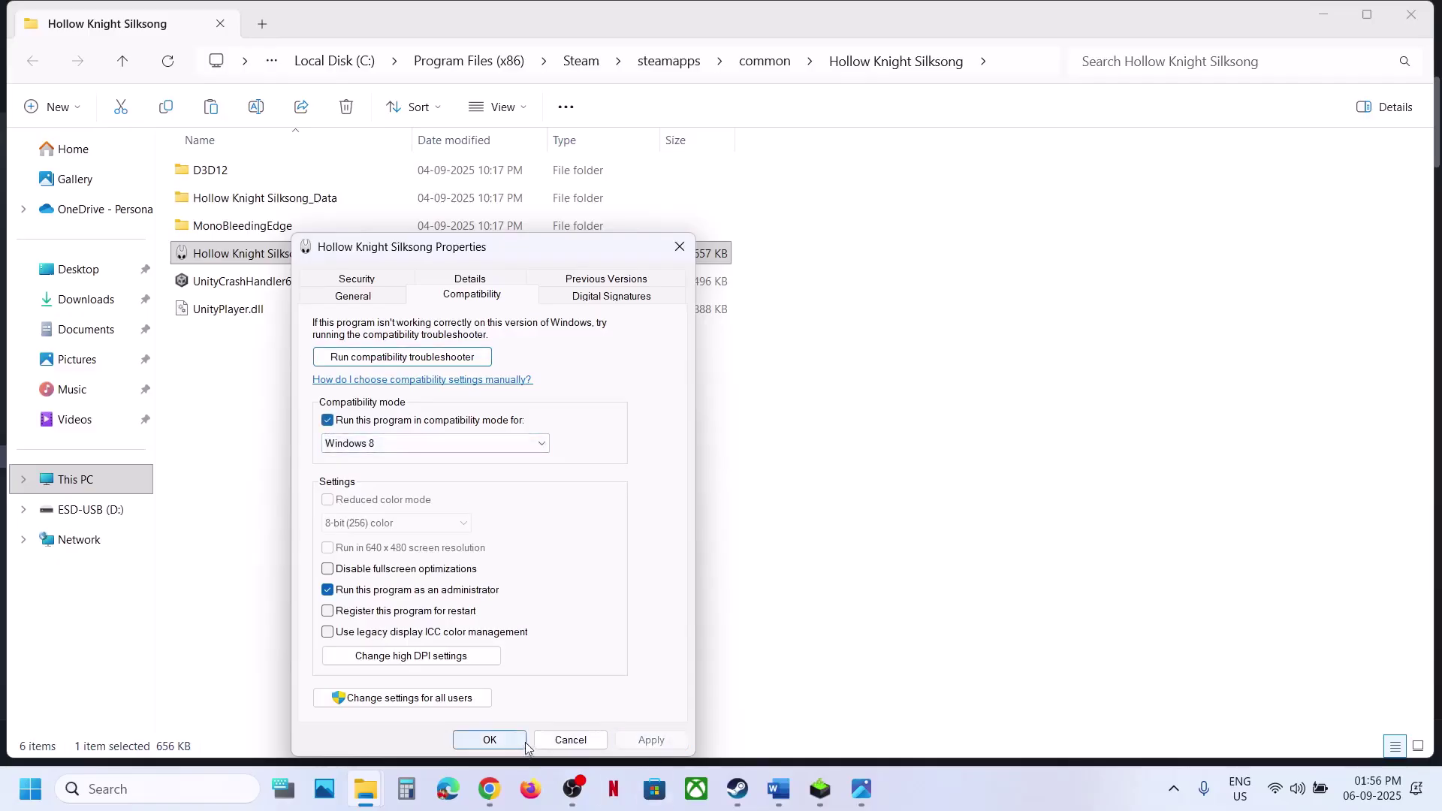
{"action": "left_click", "coordinate": [464, 446]}
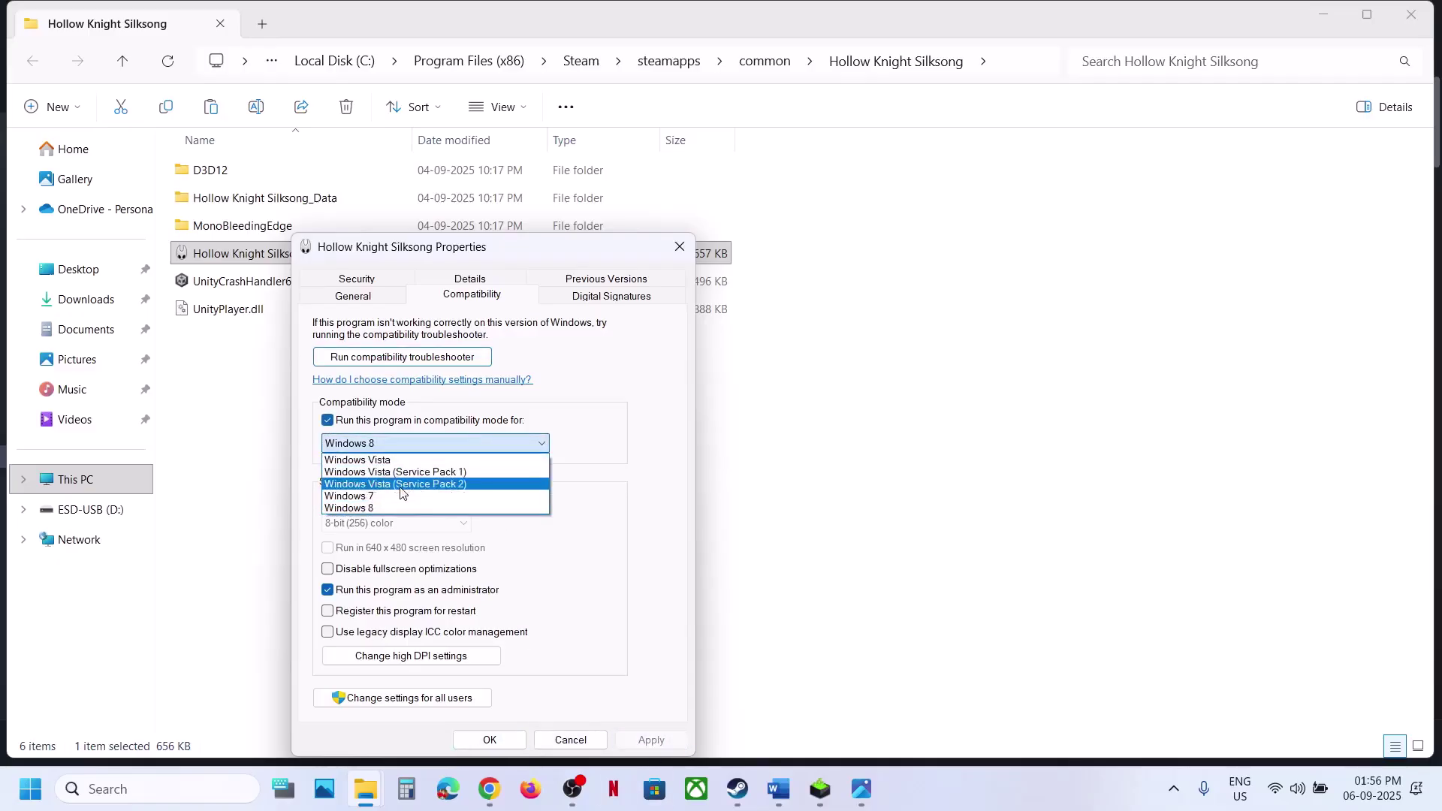
{"action": "left_click", "coordinate": [390, 496]}
{"action": "left_click", "coordinate": [652, 740]}
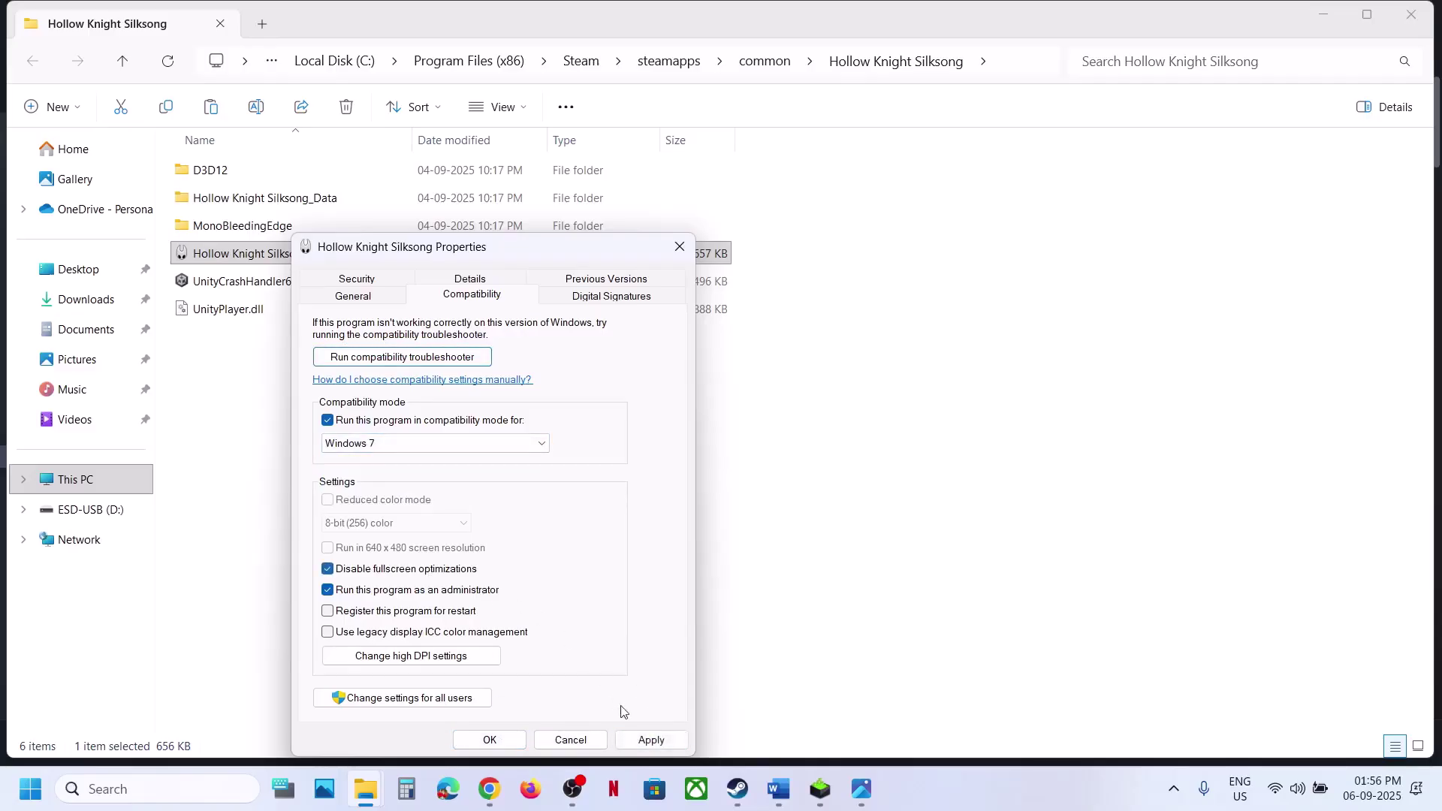
{"action": "left_click", "coordinate": [651, 740]}
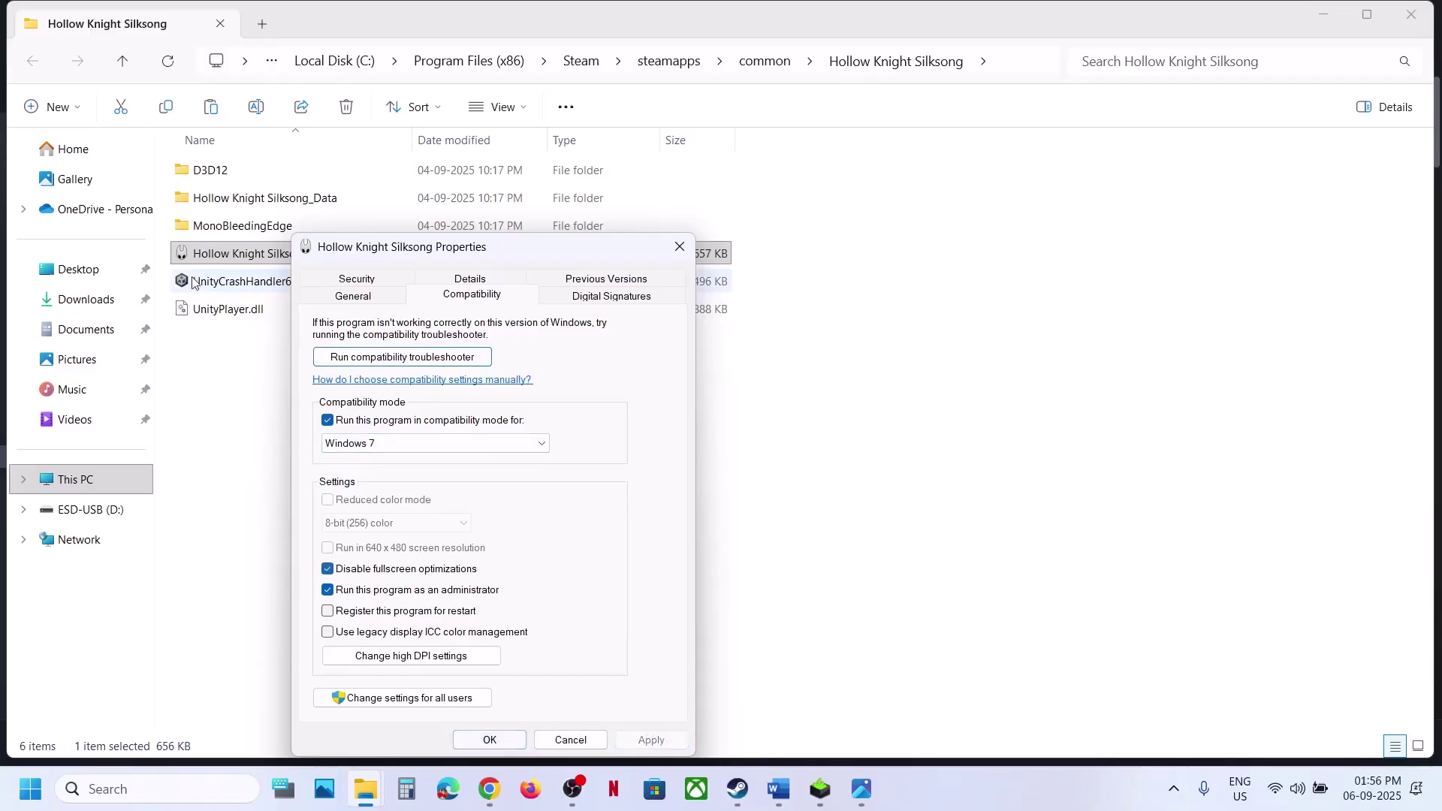
Override high DPI scaling behaviour and apply the executable's properties
{"action": "left_click", "coordinate": [390, 657]}
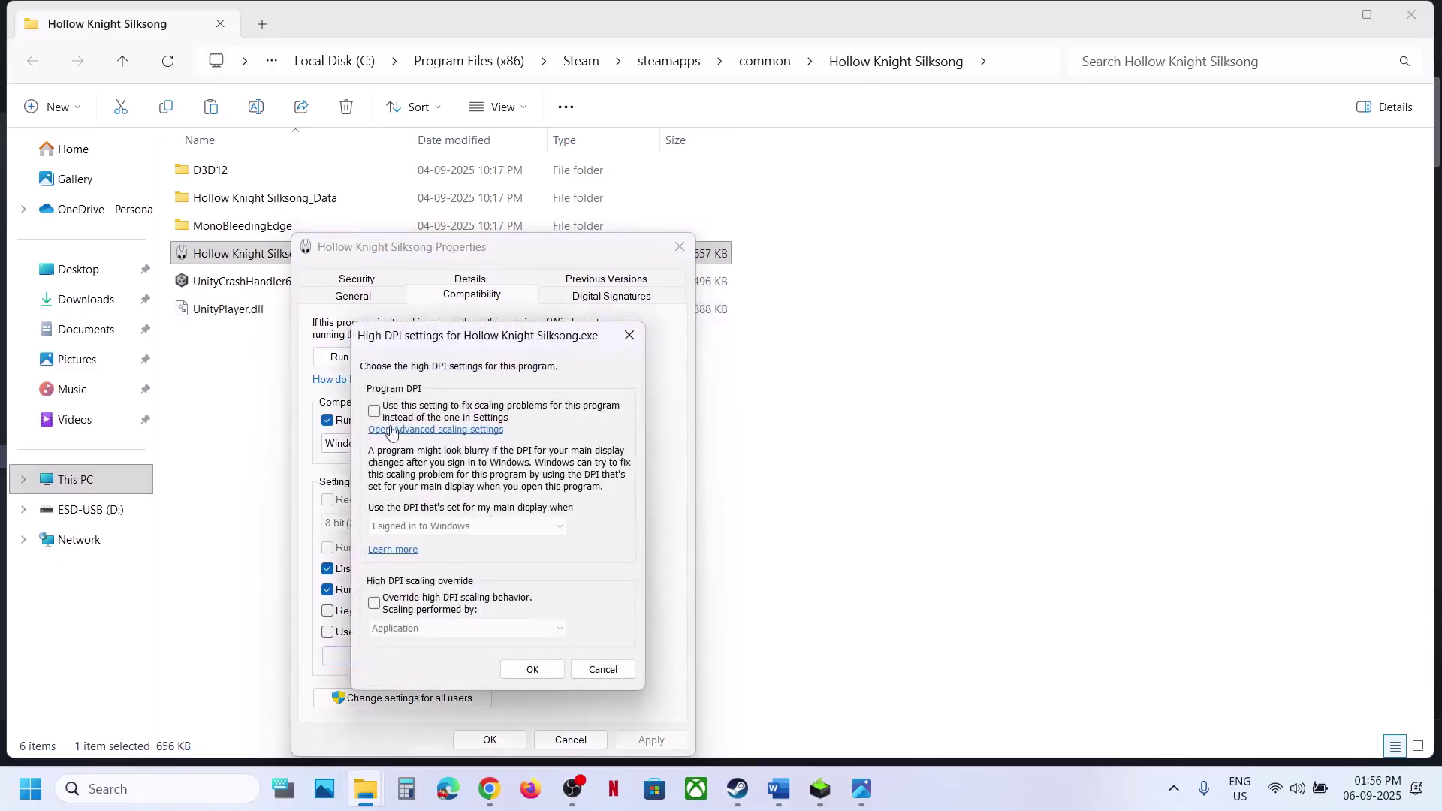
{"action": "left_click", "coordinate": [375, 605]}
{"action": "left_click", "coordinate": [532, 669]}
{"action": "left_click", "coordinate": [650, 740]}
{"action": "left_click", "coordinate": [499, 742]}
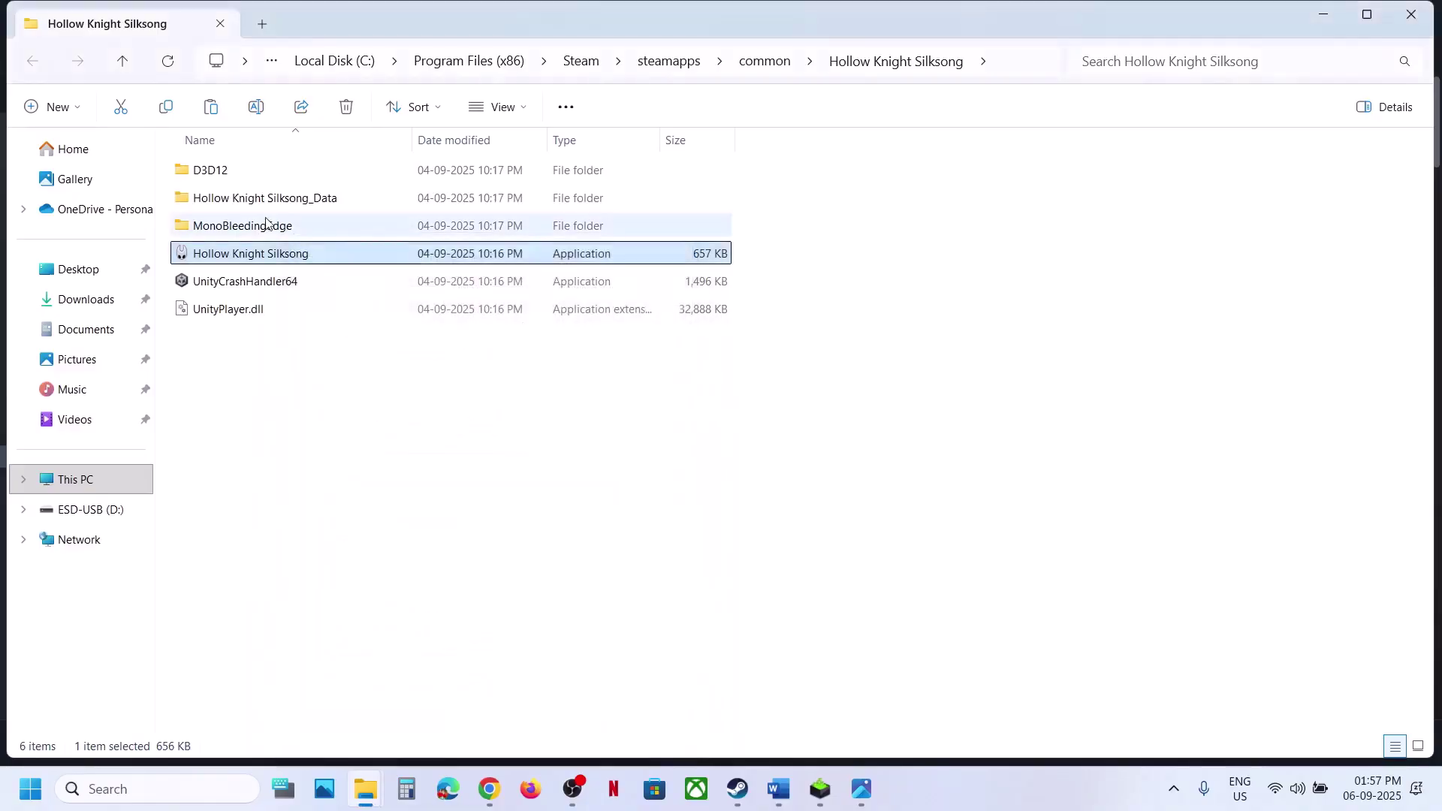
Untick compatibility mode in the Silksong exe's Compatibility properties
{"action": "right_click", "coordinate": [288, 261]}
{"action": "left_click", "coordinate": [374, 573]}
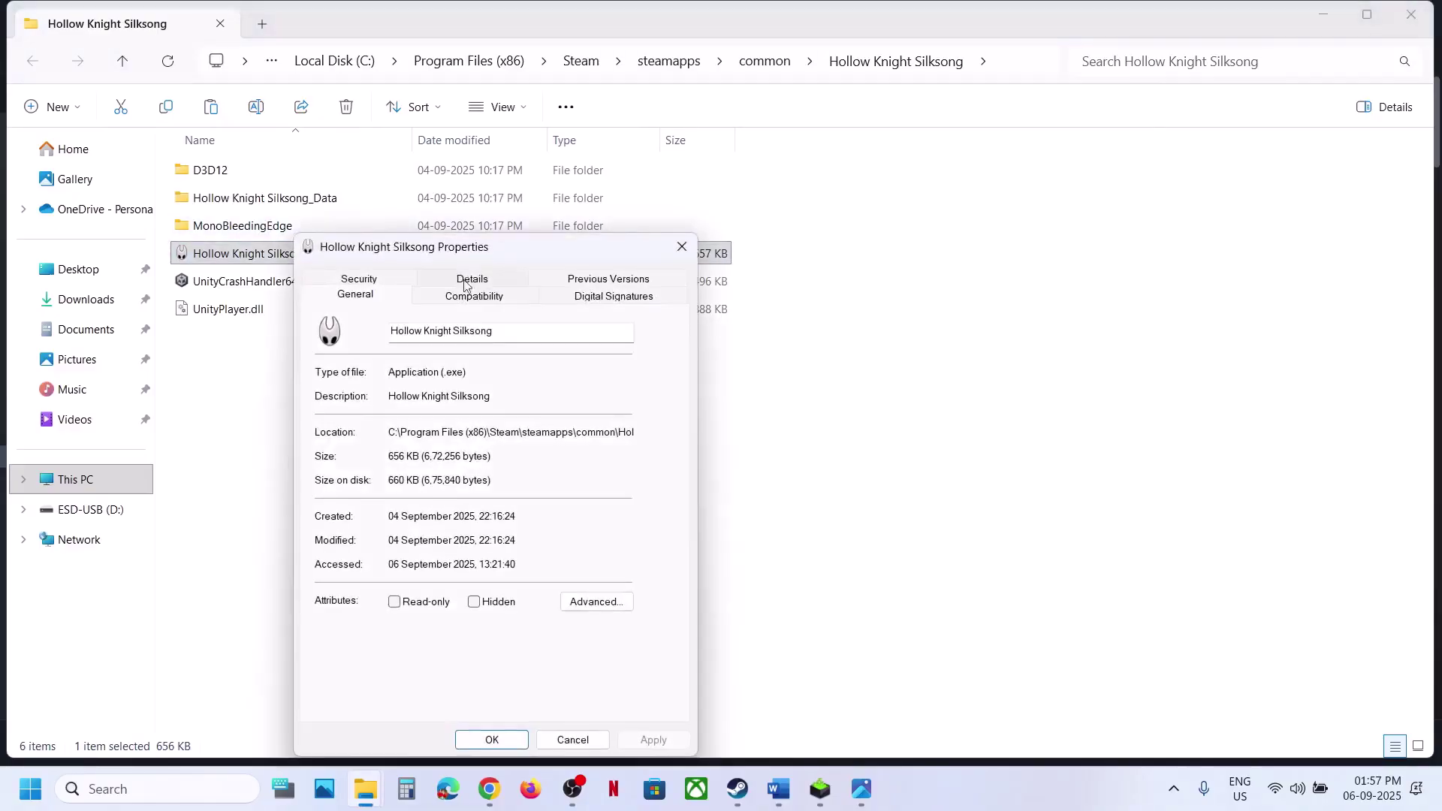
{"action": "left_click", "coordinate": [460, 299]}
{"action": "left_click", "coordinate": [331, 421]}
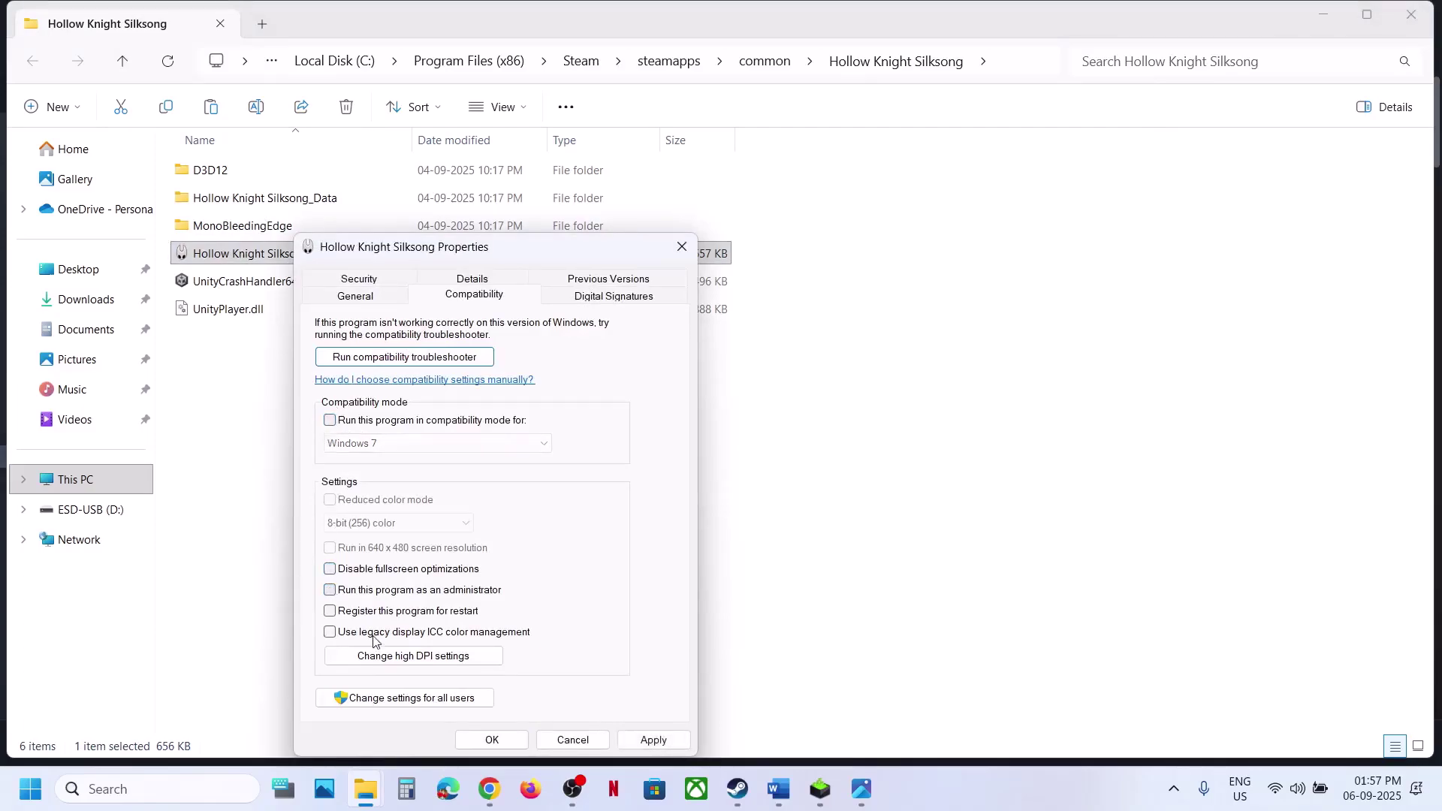
Turn off both high DPI scaling options and apply the changes
{"action": "left_click", "coordinate": [403, 656]}
{"action": "left_click", "coordinate": [376, 411]}
{"action": "left_click", "coordinate": [376, 412]}
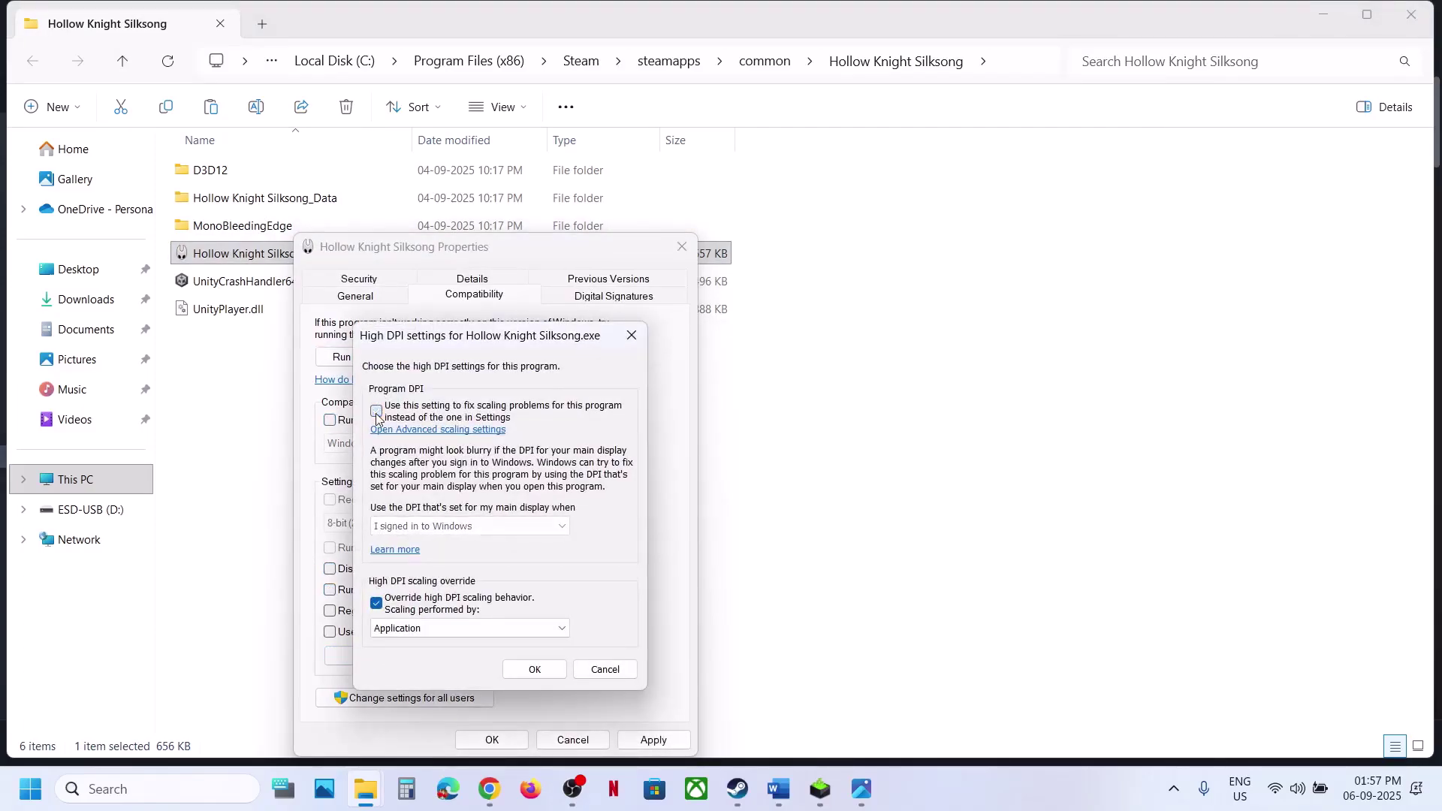
{"action": "left_click", "coordinate": [377, 604]}
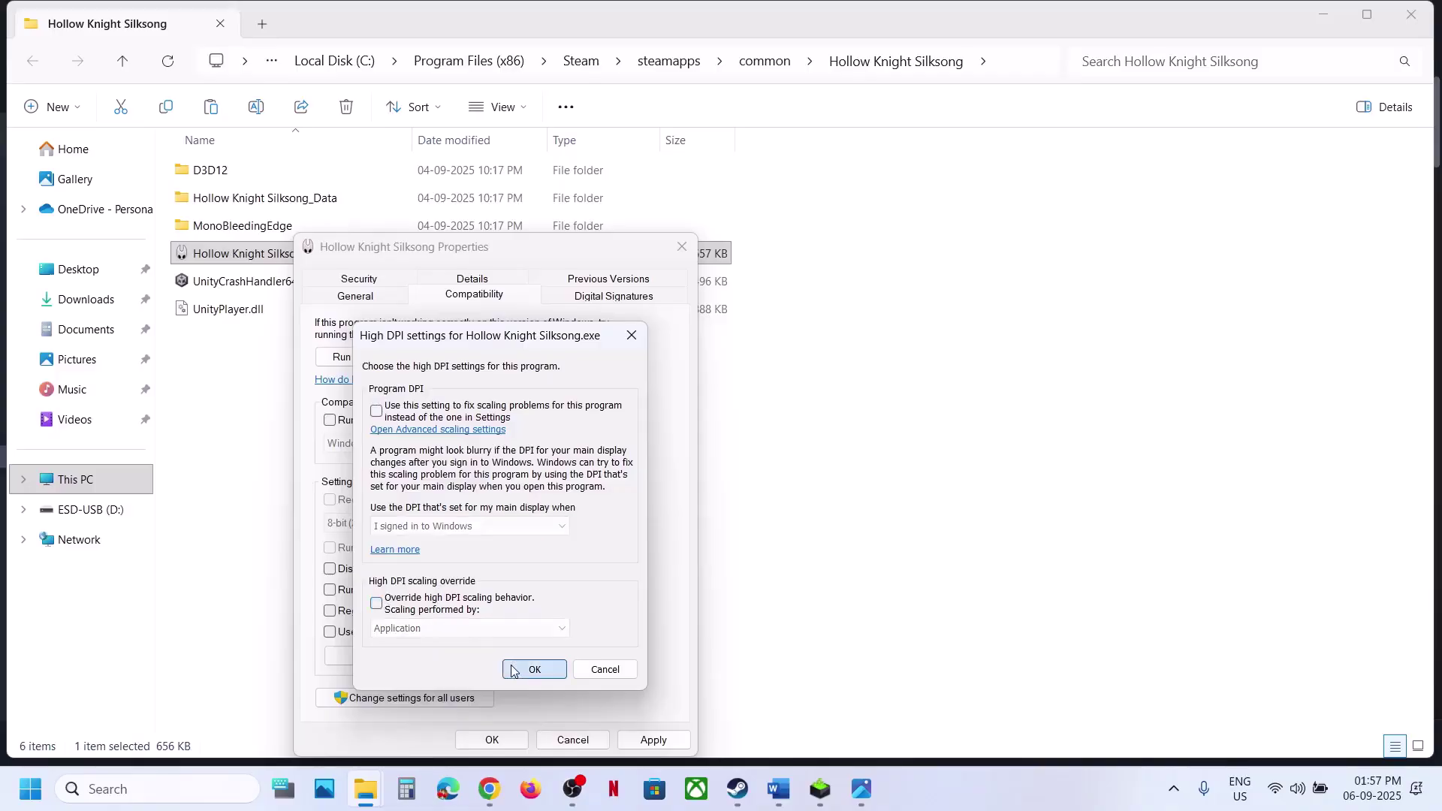
{"action": "left_click", "coordinate": [535, 669]}
{"action": "left_click", "coordinate": [650, 740]}
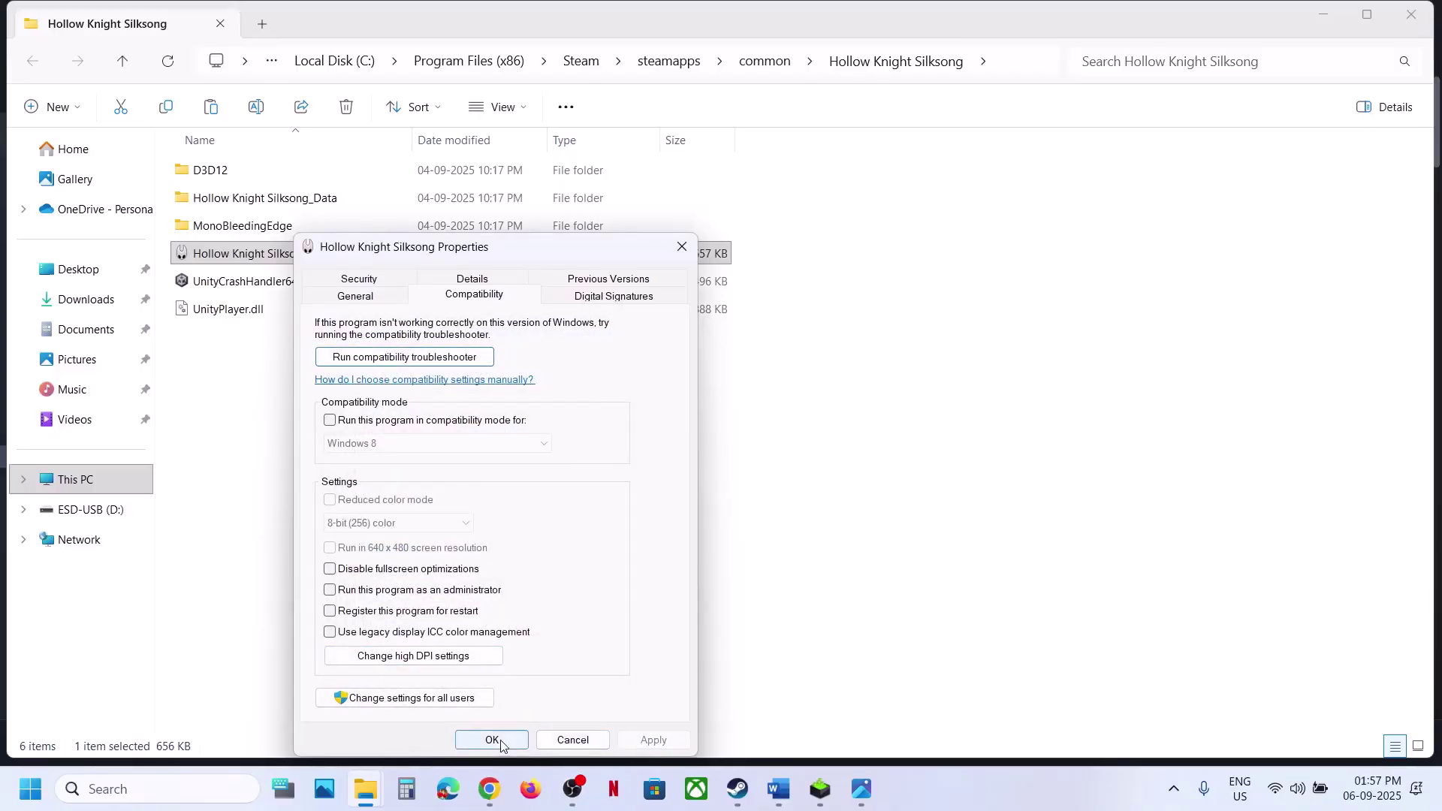
{"action": "left_click", "coordinate": [492, 740]}
Maximize the Word guide at Step 8 and highlight the antivirus and Windows Security text
{"action": "left_click", "coordinate": [738, 790]}
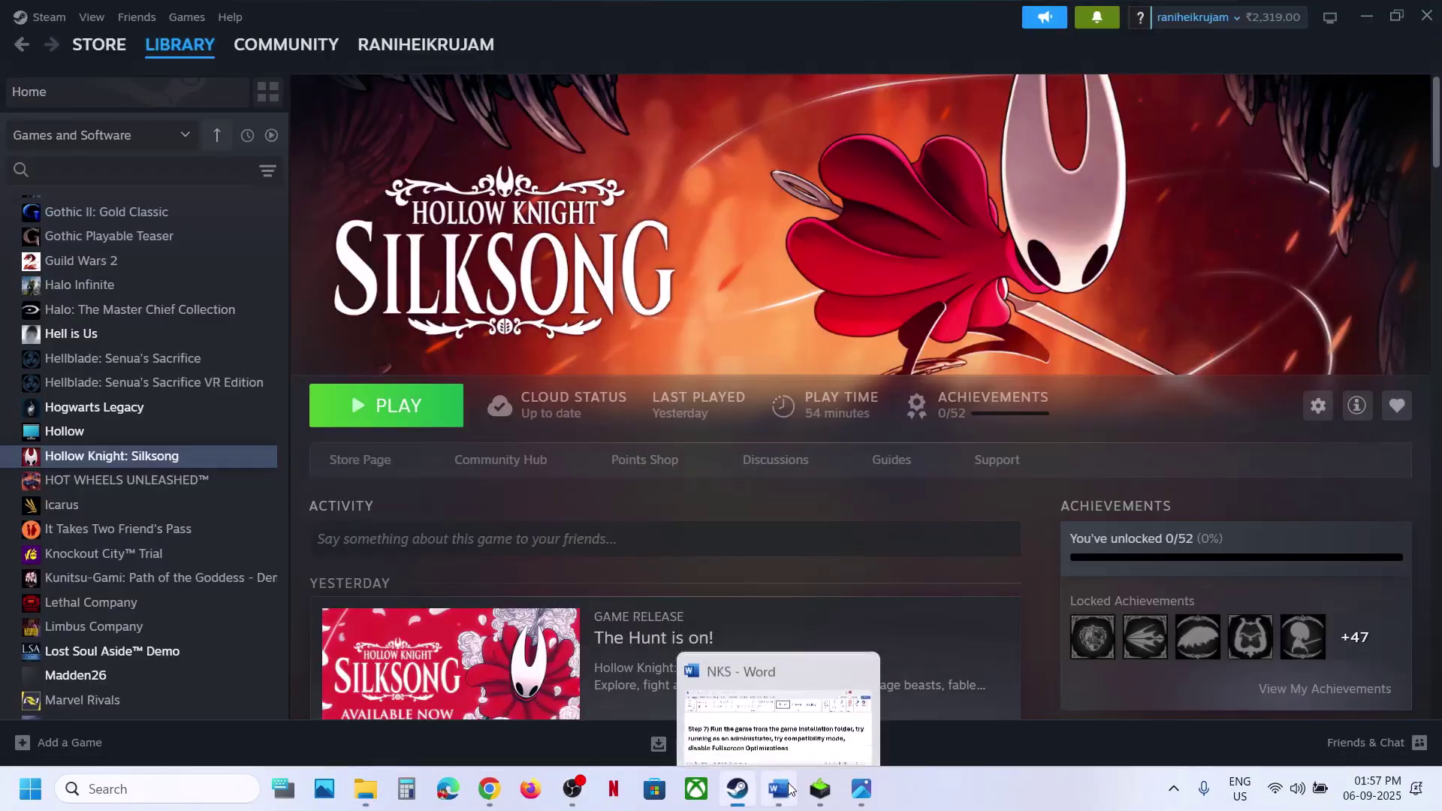
{"action": "left_click", "coordinate": [779, 788]}
{"action": "scroll", "coordinate": [520, 462], "scroll_direction": "down", "scroll_amount": 5}
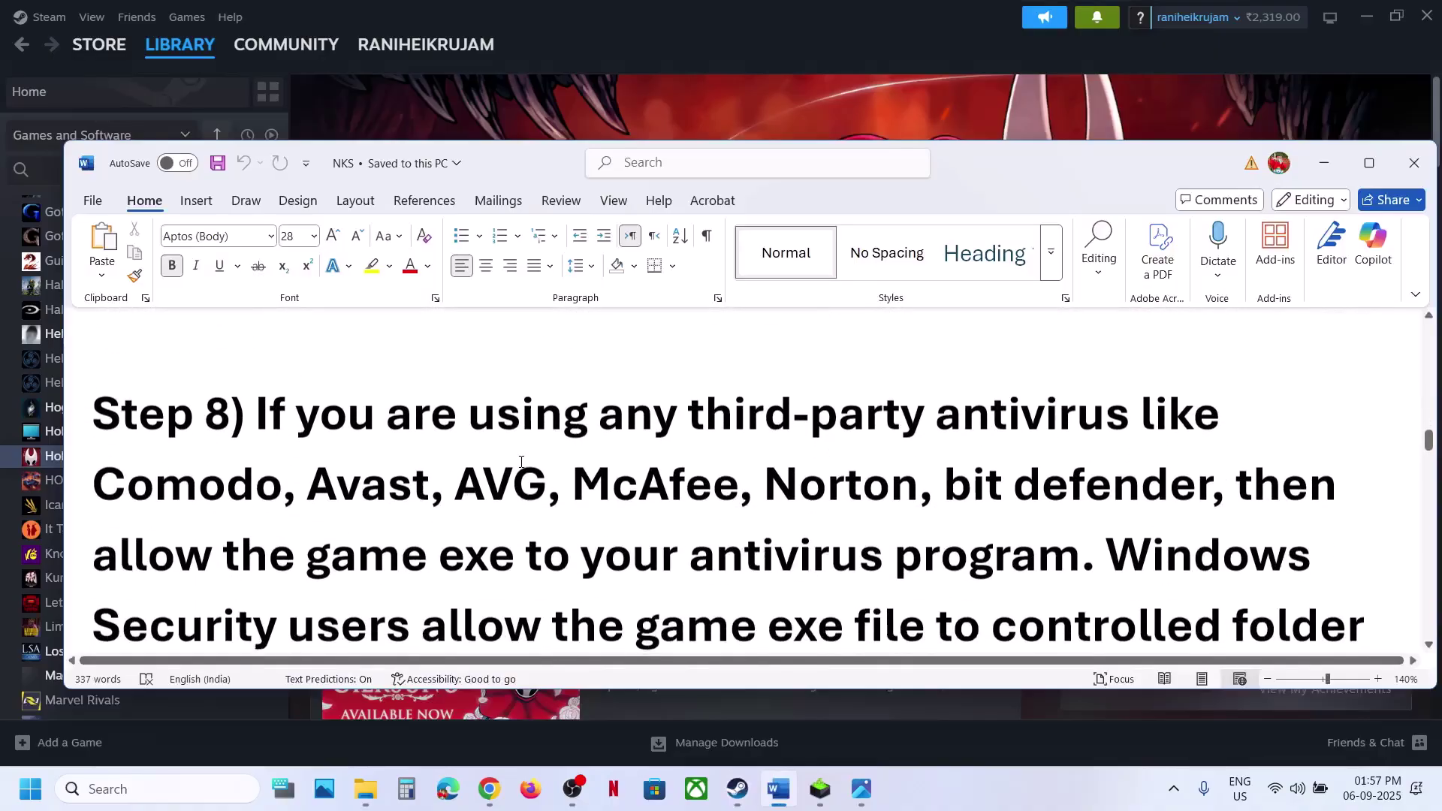
{"action": "left_click", "coordinate": [1369, 163]}
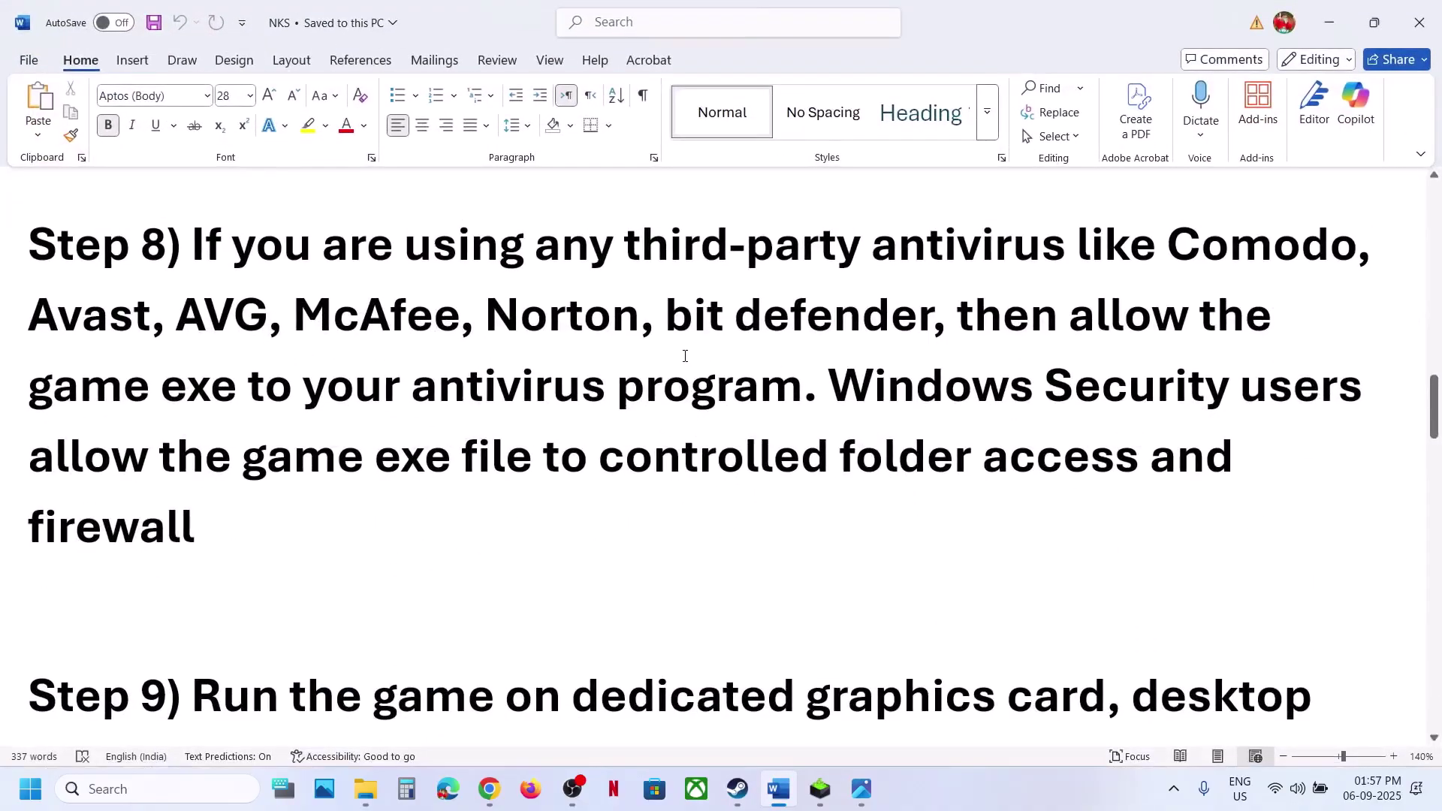
{"action": "left_click_drag", "start_coordinate": [402, 363], "coordinate": [803, 416]}
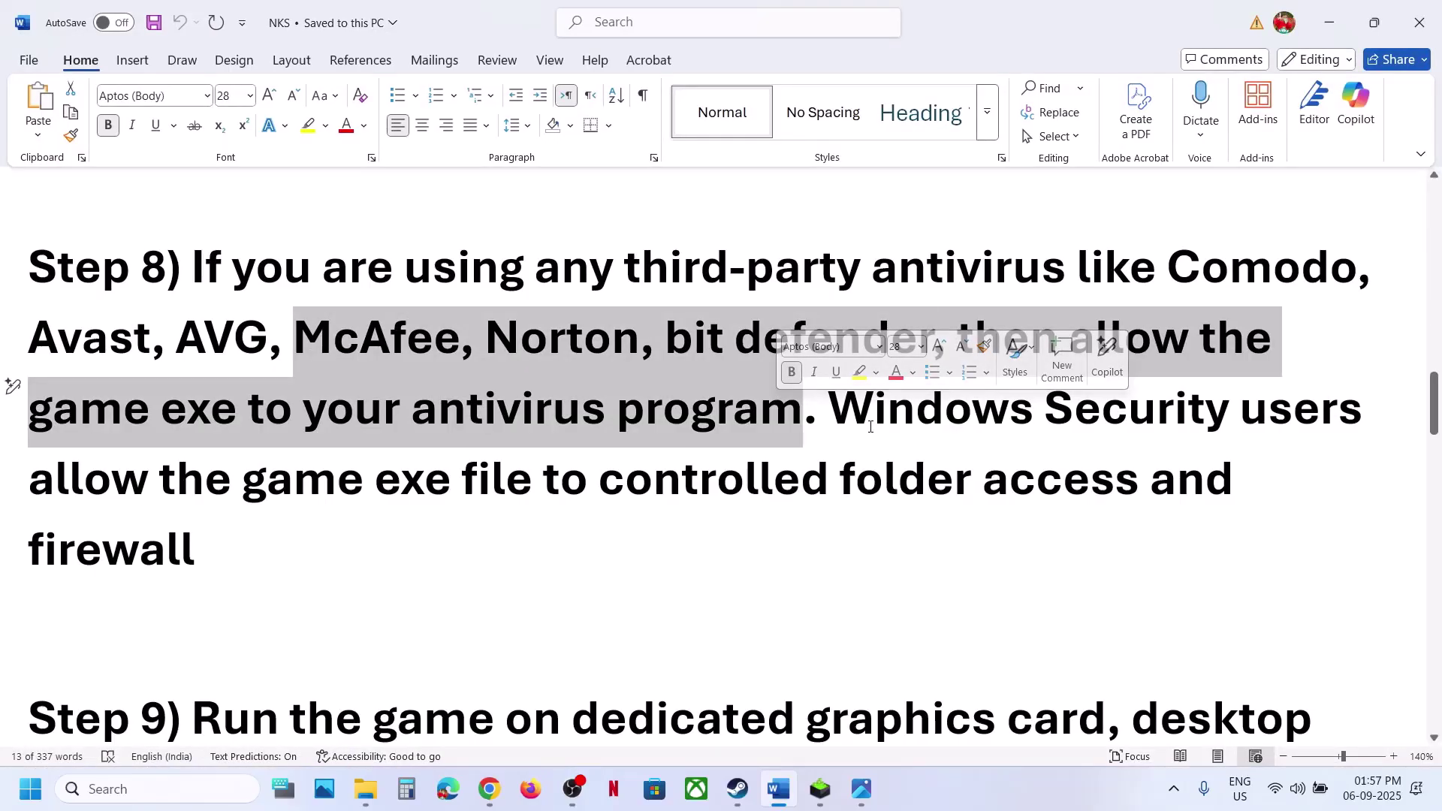
{"action": "left_click_drag", "start_coordinate": [870, 426], "coordinate": [1232, 411]}
Reach Windows Security's Controlled folder access allowed-apps page via Settings, granting admin permission
{"action": "key", "text": "super+i"}
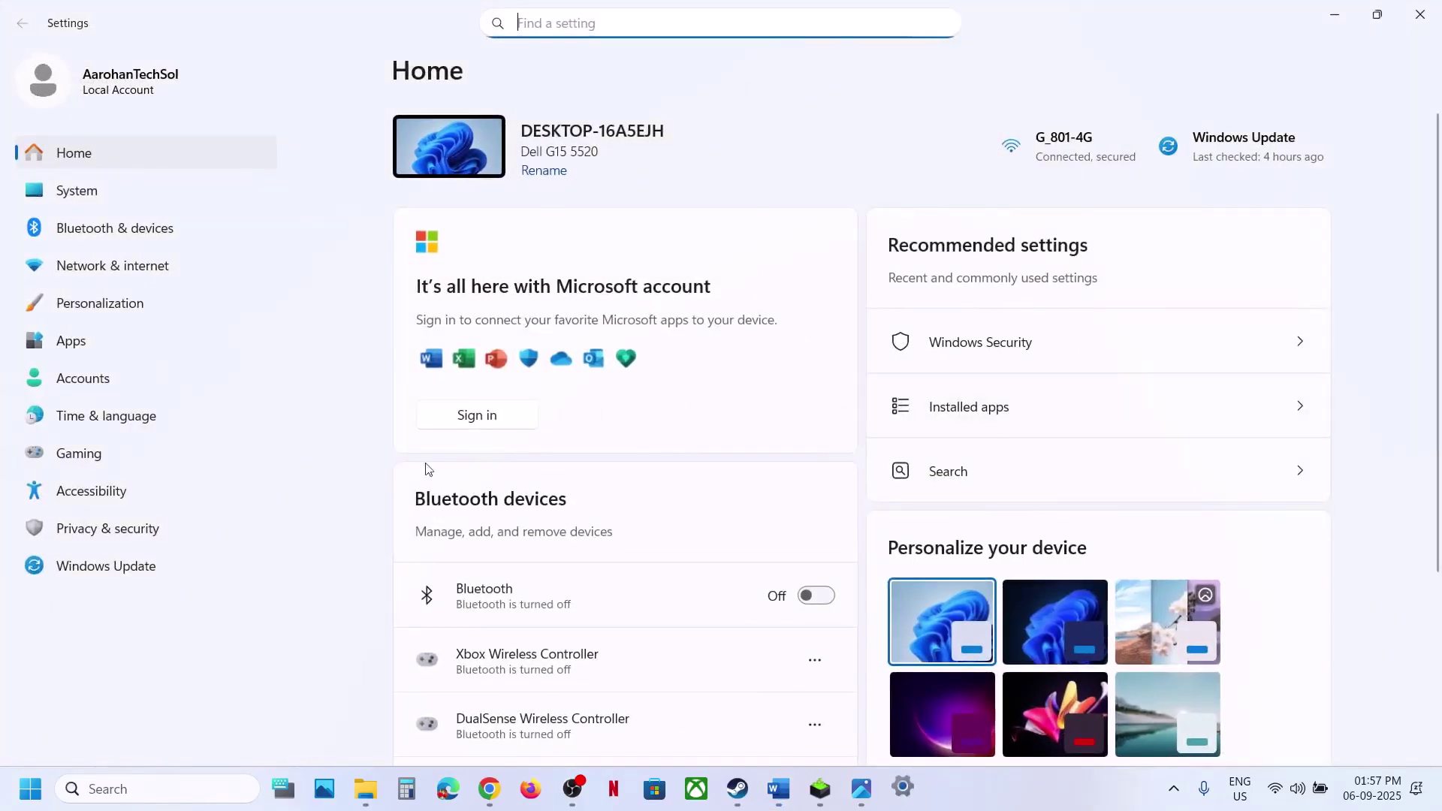
{"action": "left_click", "coordinate": [66, 530]}
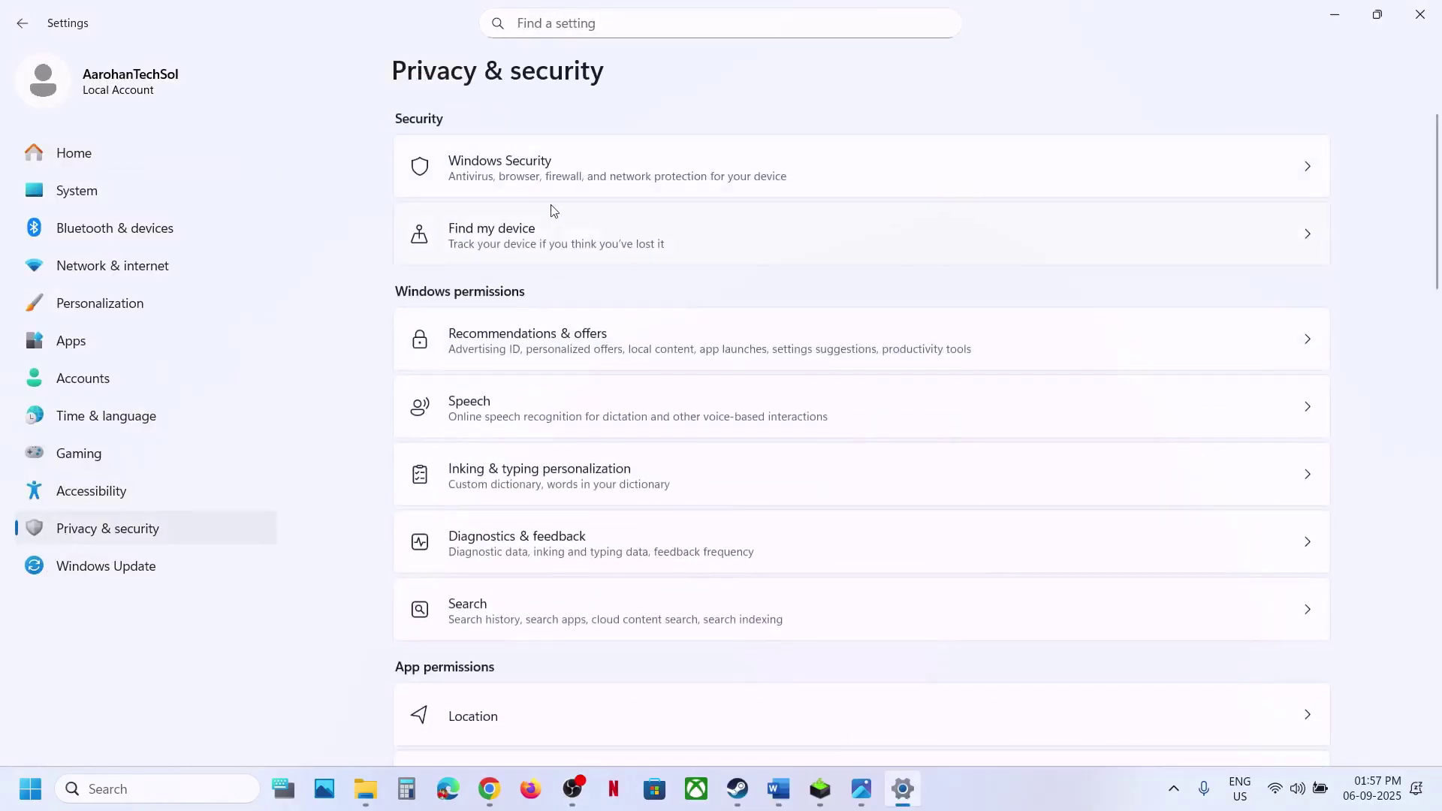
{"action": "left_click", "coordinate": [533, 178]}
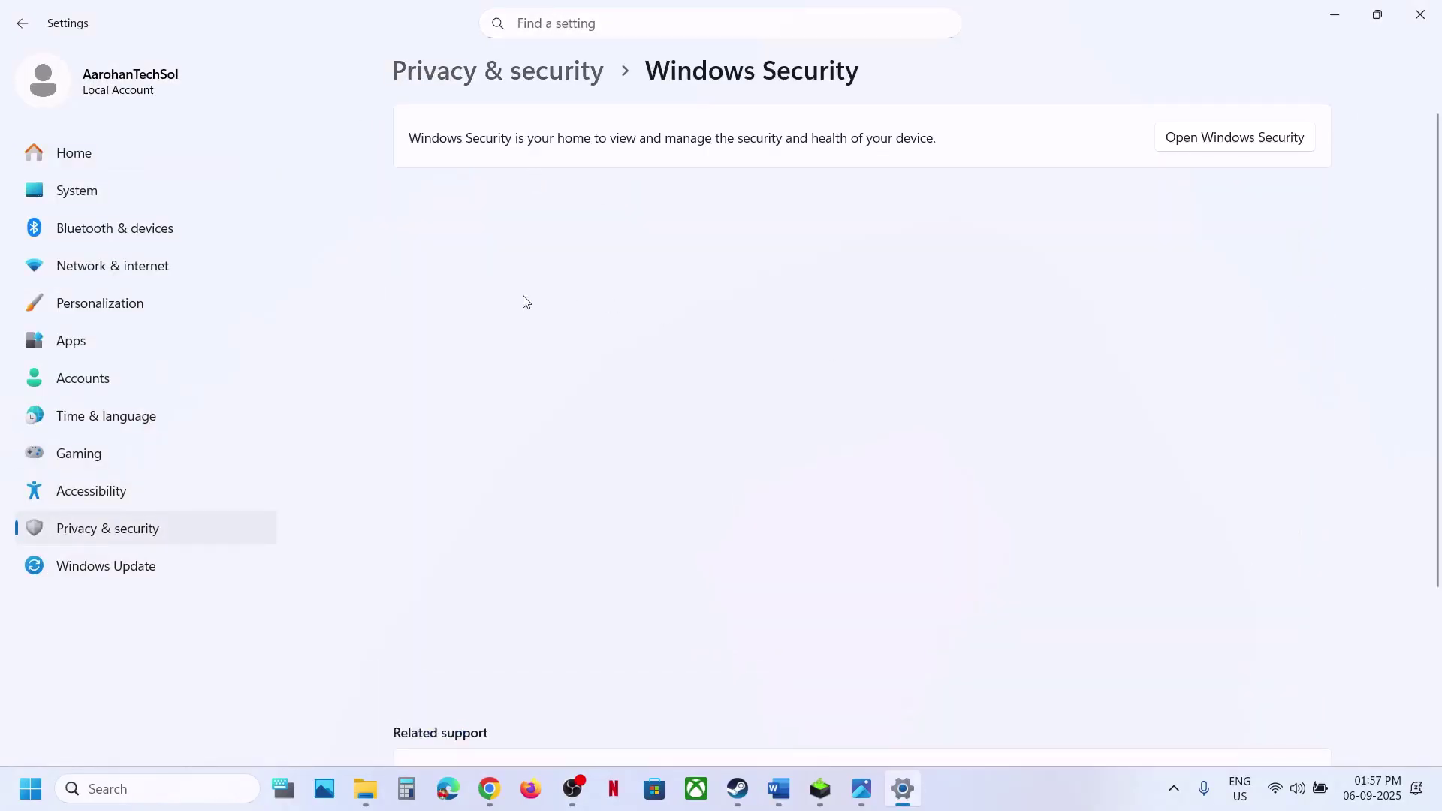
{"action": "left_click", "coordinate": [554, 271]}
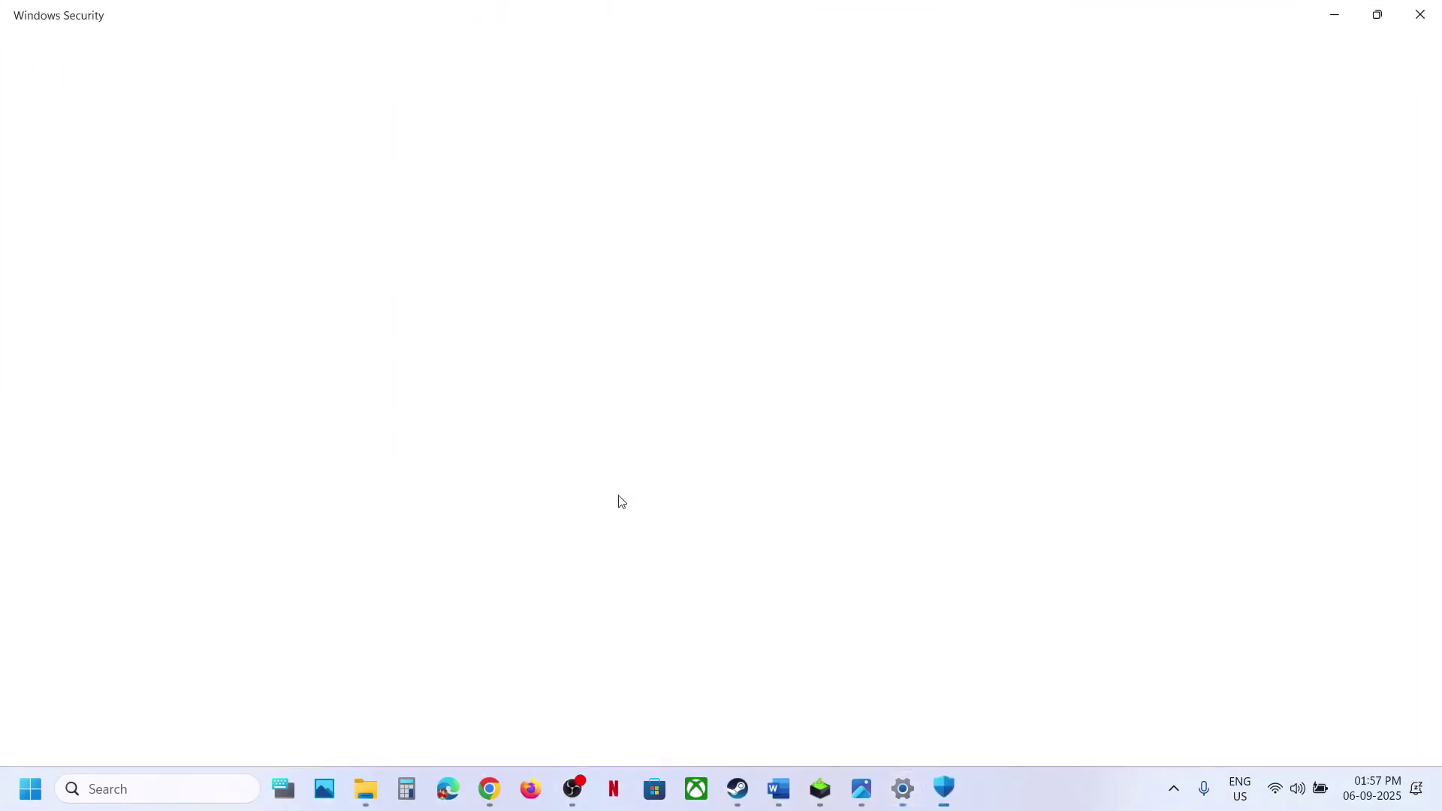
{"action": "scroll", "coordinate": [622, 501], "scroll_direction": "down", "scroll_amount": 3}
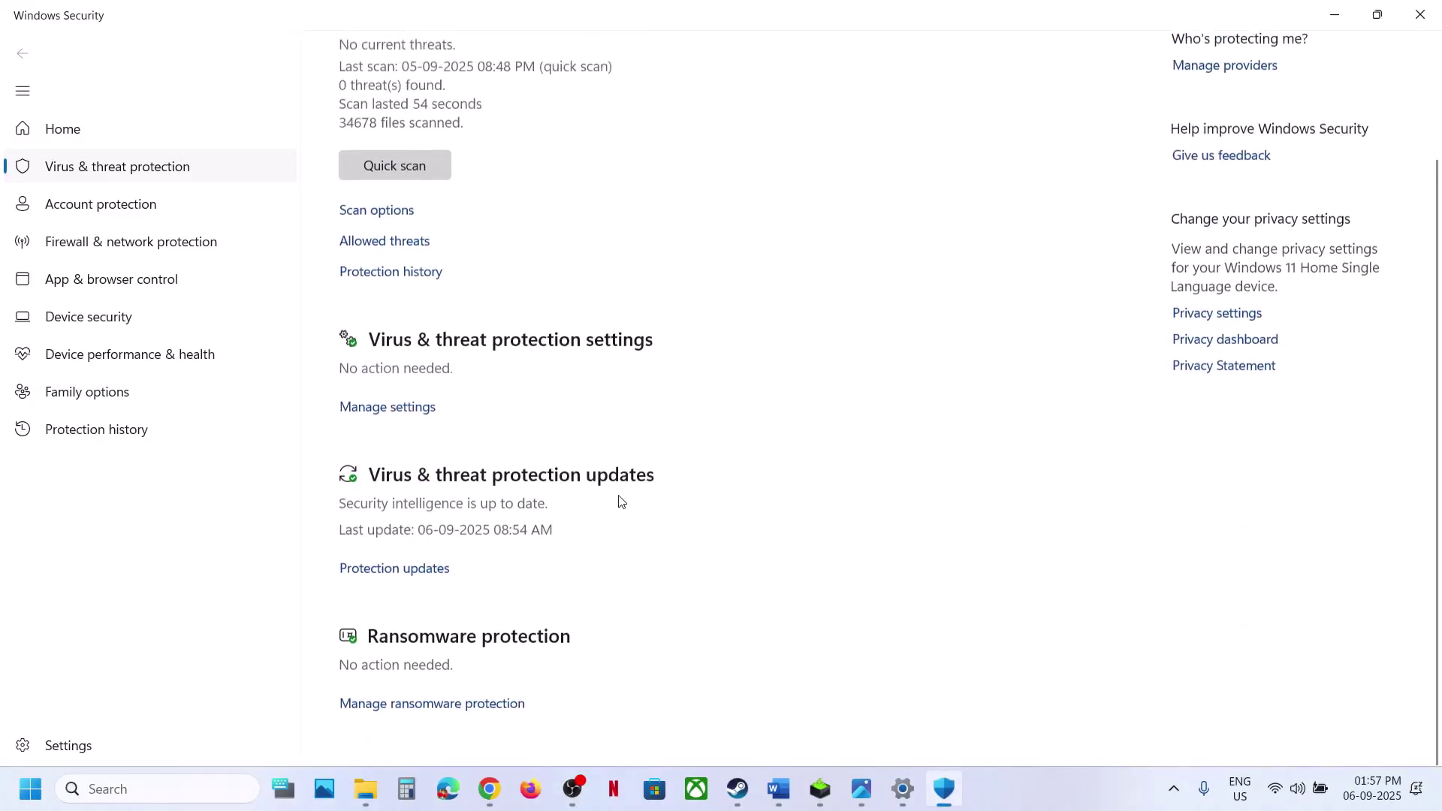
{"action": "left_click", "coordinate": [459, 703]}
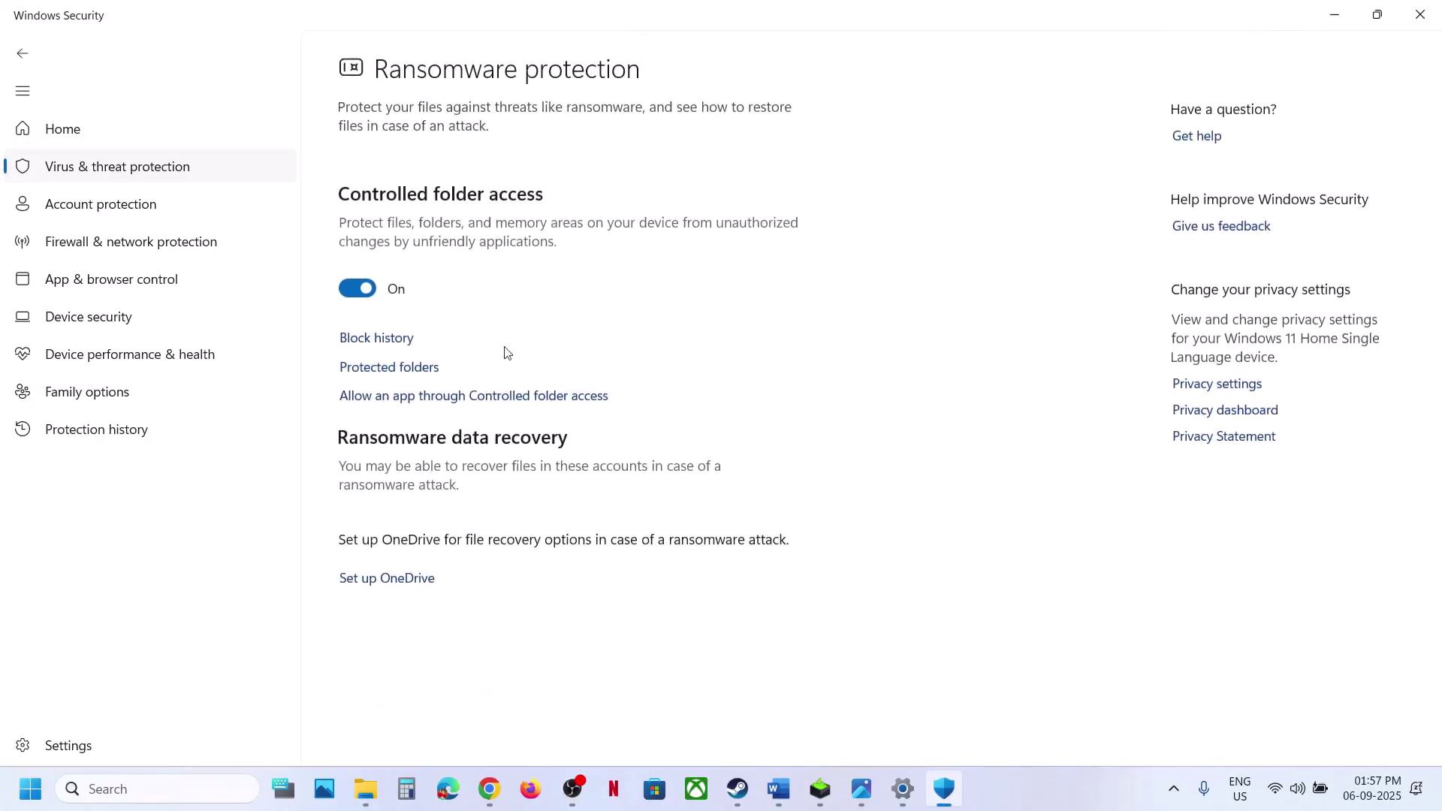
{"action": "left_click", "coordinate": [443, 396]}
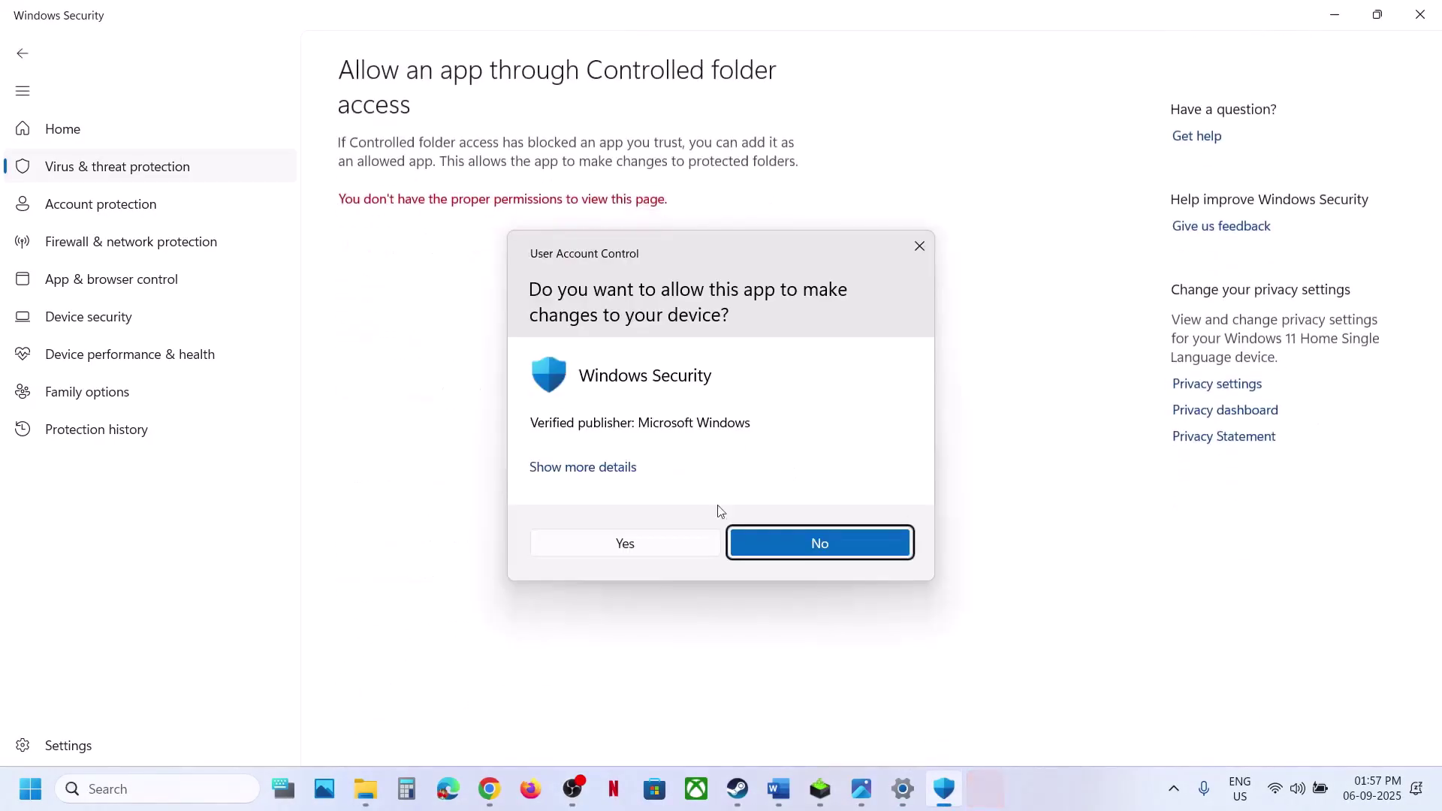
{"action": "left_click", "coordinate": [622, 539]}
Add the Hollow Knight Silksong exe as an allowed app and close Windows Security
{"action": "left_click", "coordinate": [417, 224]}
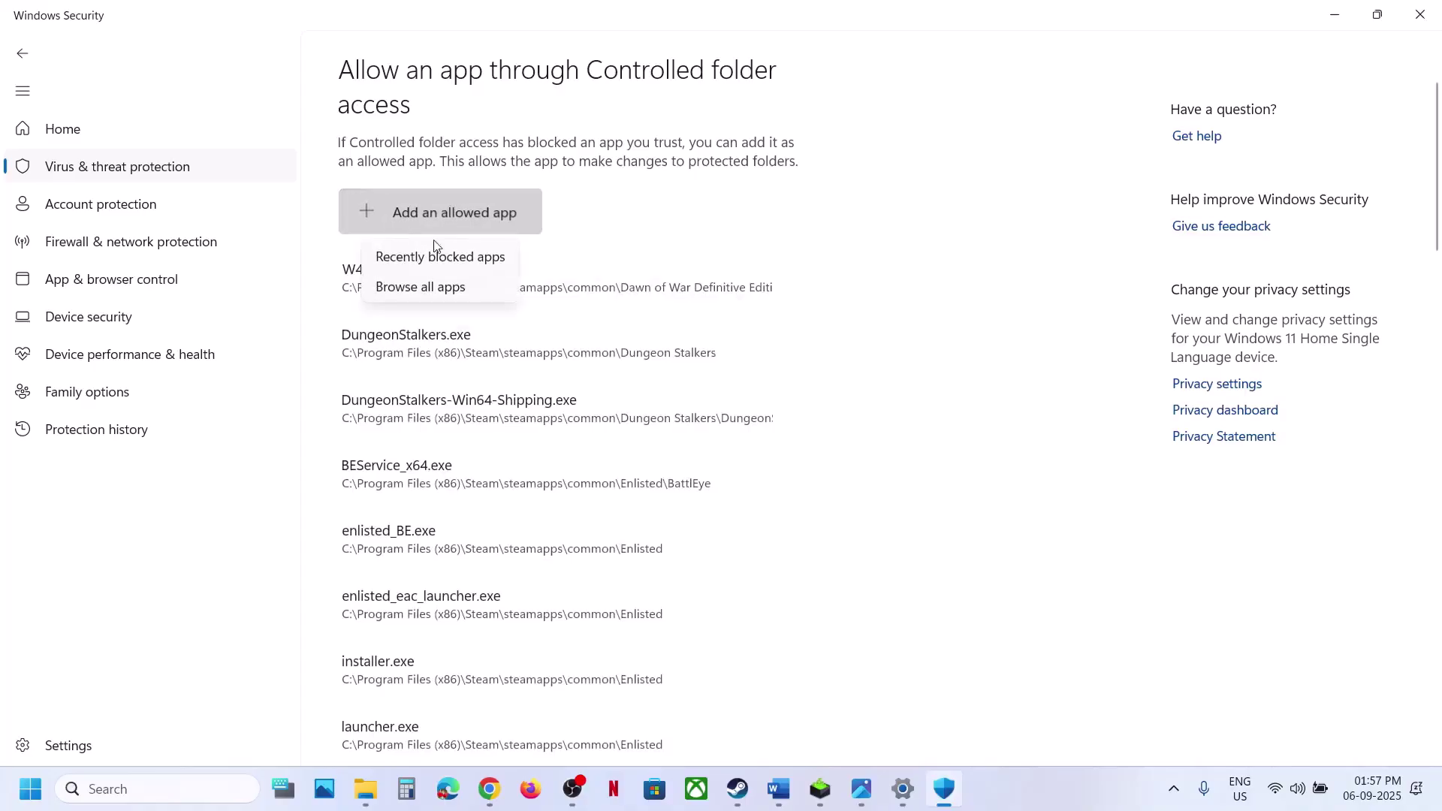
{"action": "left_click", "coordinate": [435, 291]}
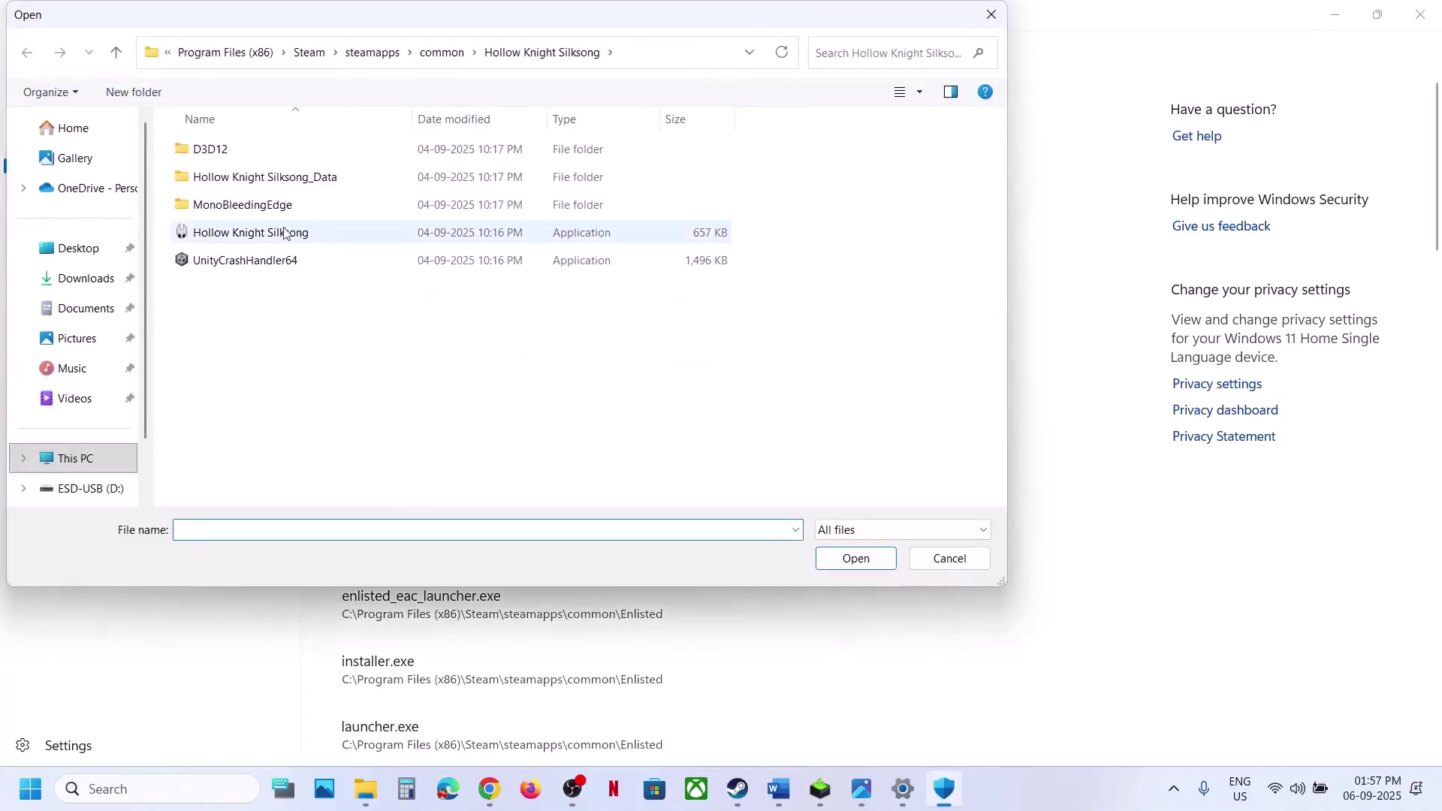
{"action": "left_click", "coordinate": [271, 231]}
{"action": "left_click", "coordinate": [855, 558]}
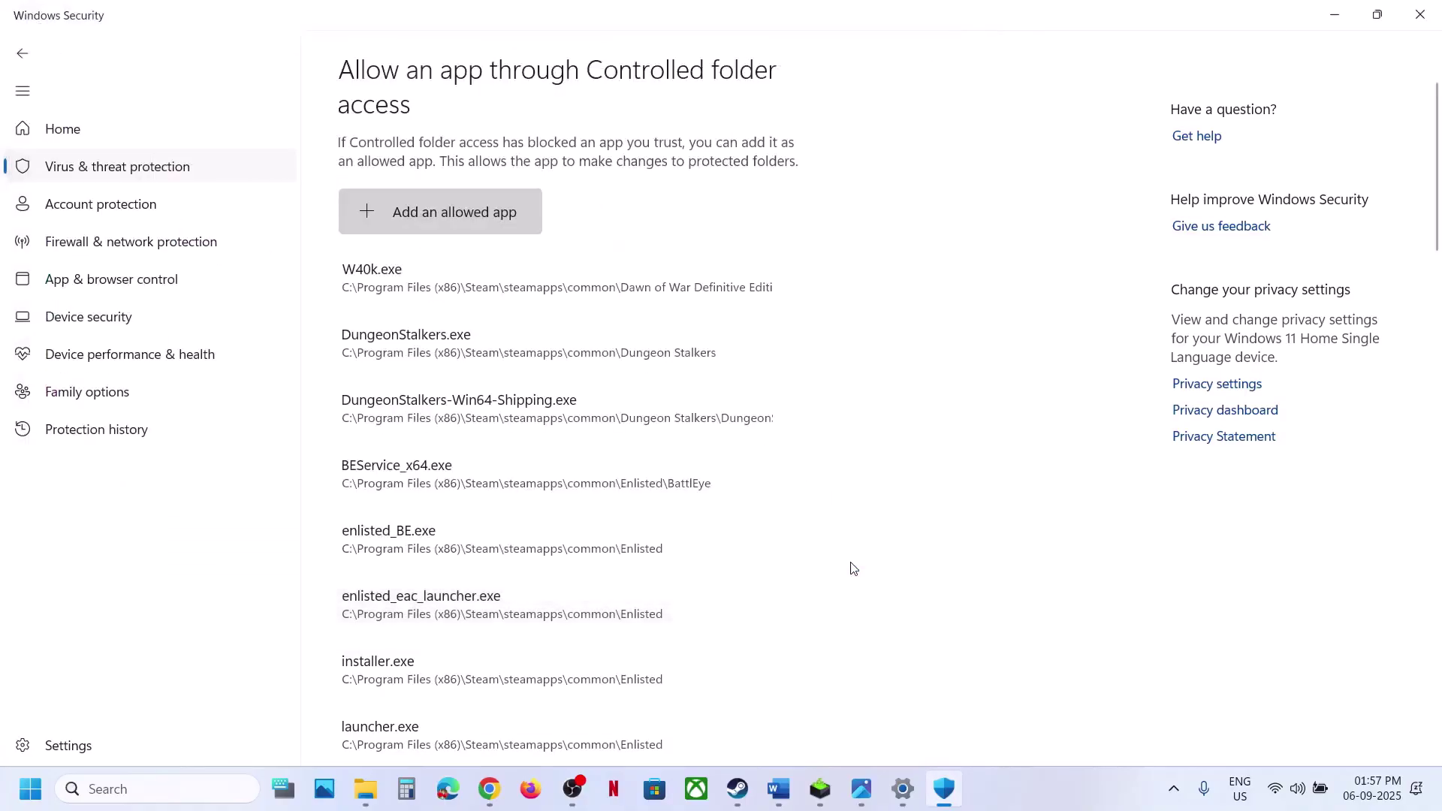
{"action": "left_click", "coordinate": [1420, 14]}
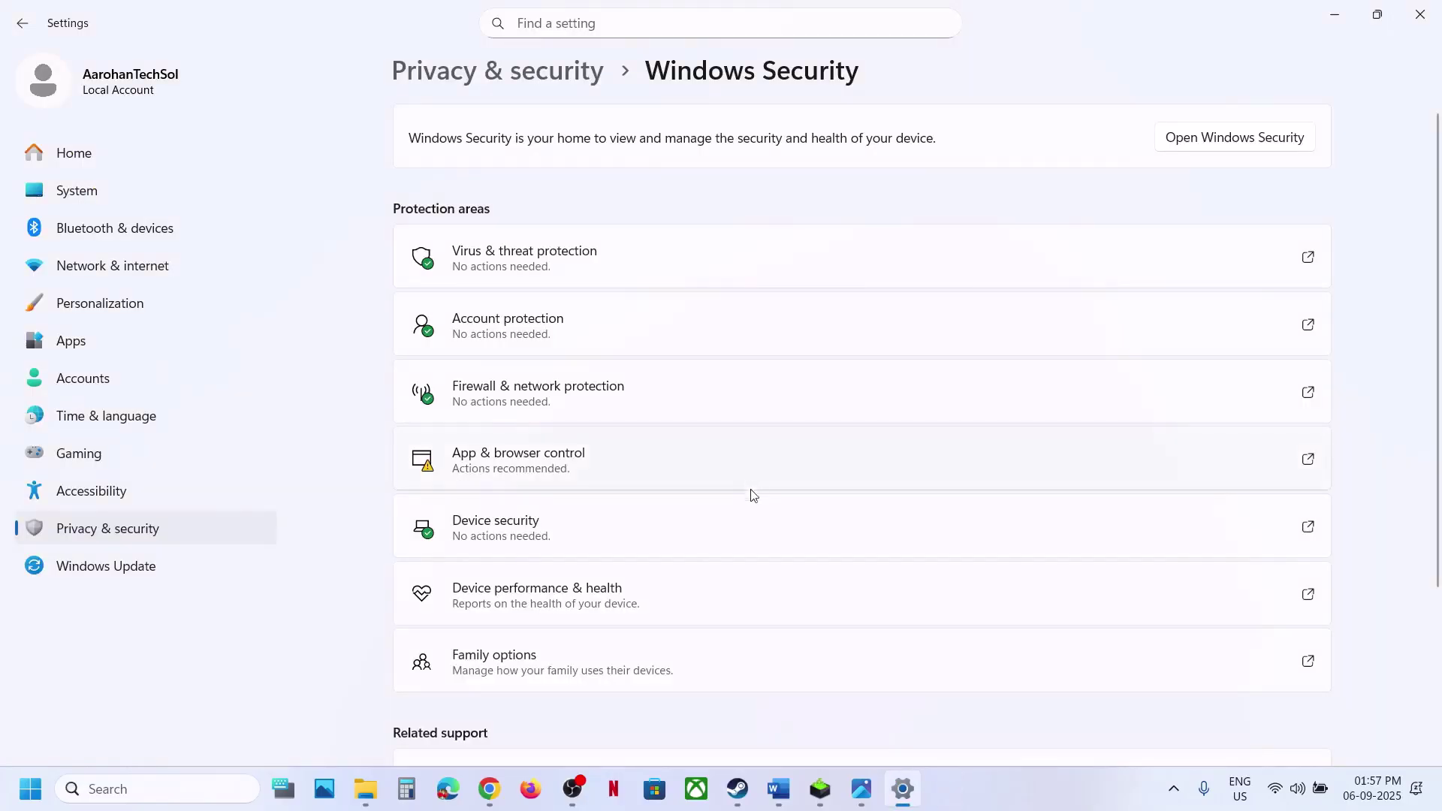
{"action": "left_click", "coordinate": [779, 790]}
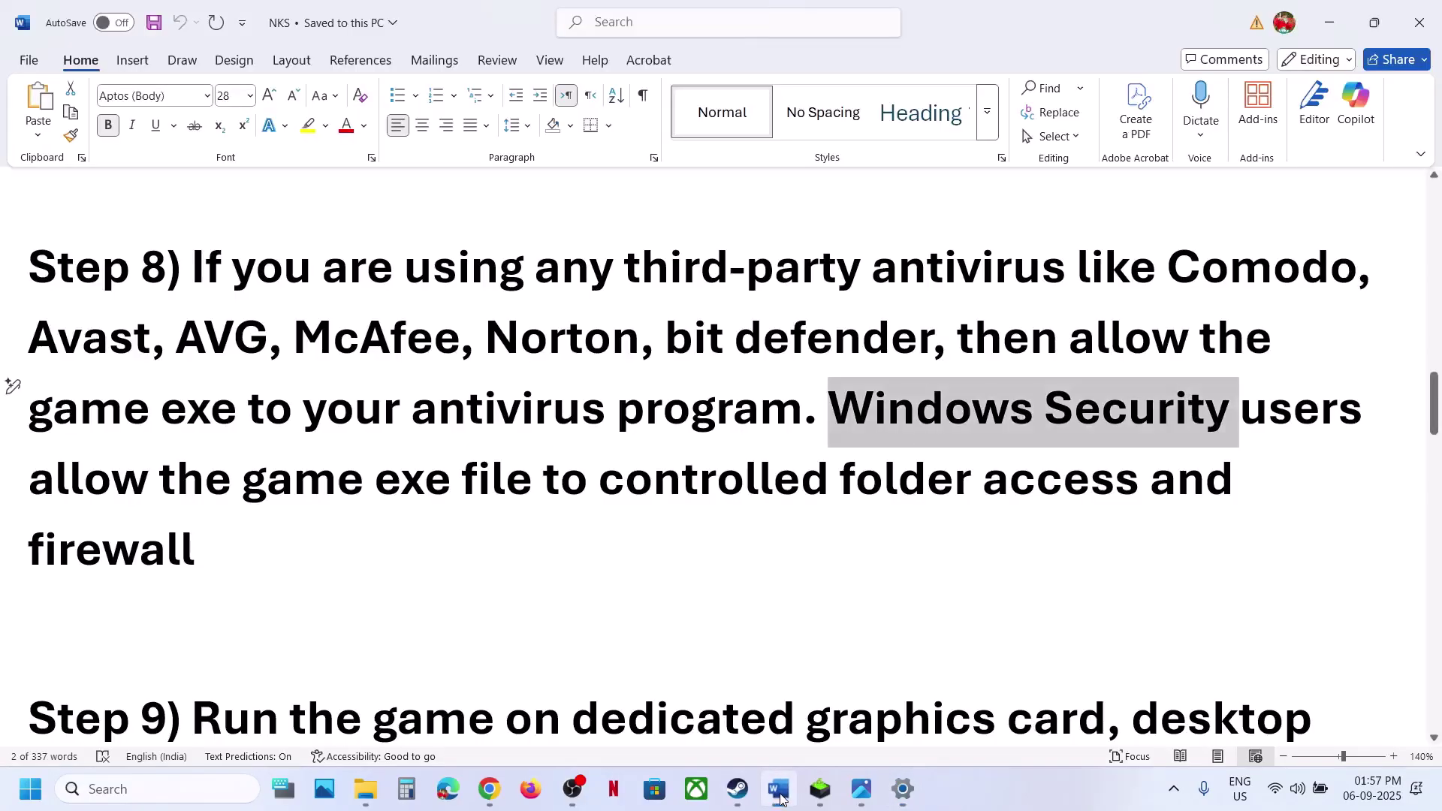
{"action": "scroll", "coordinate": [427, 647], "scroll_direction": "down", "scroll_amount": 3}
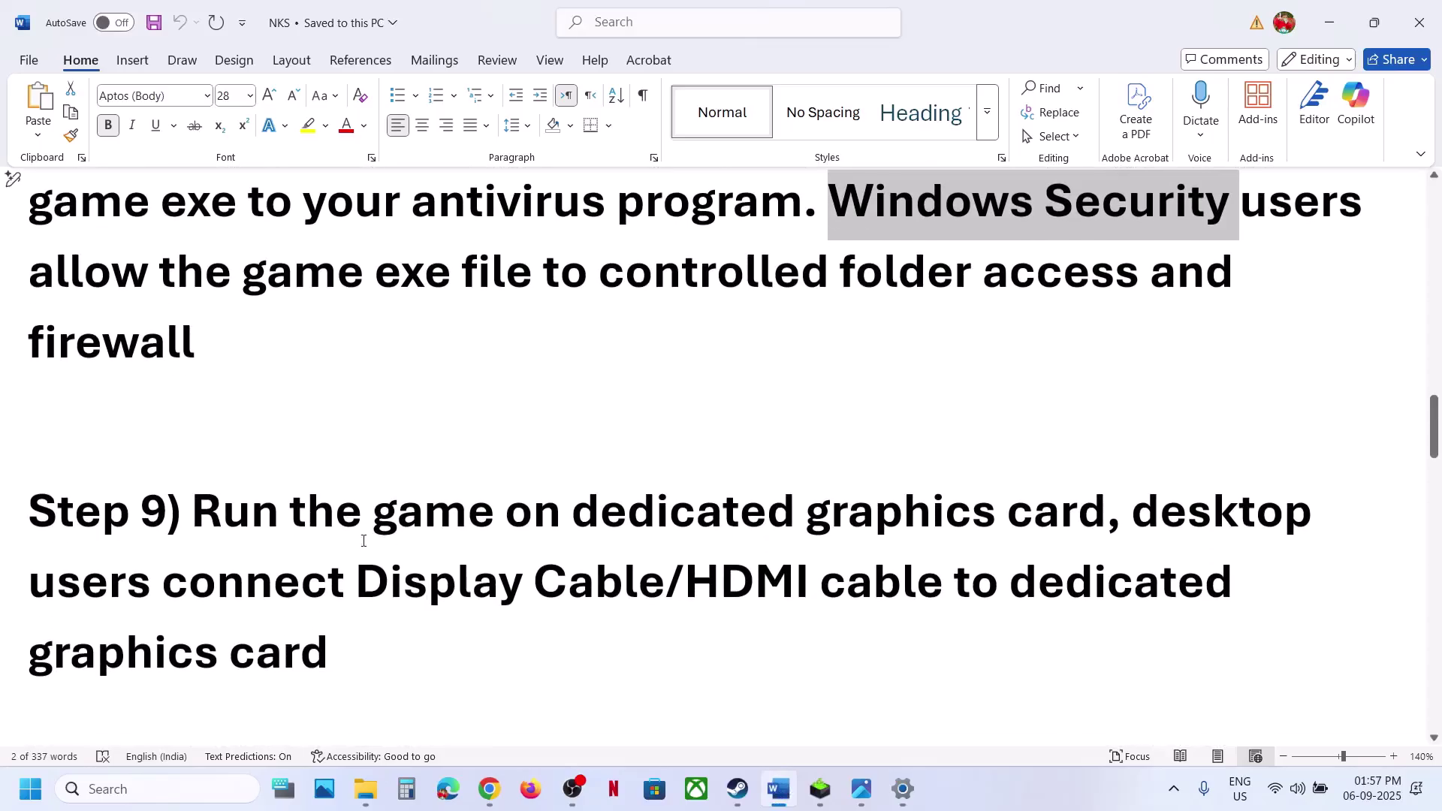
{"action": "left_click_drag", "start_coordinate": [333, 539], "coordinate": [1039, 494]}
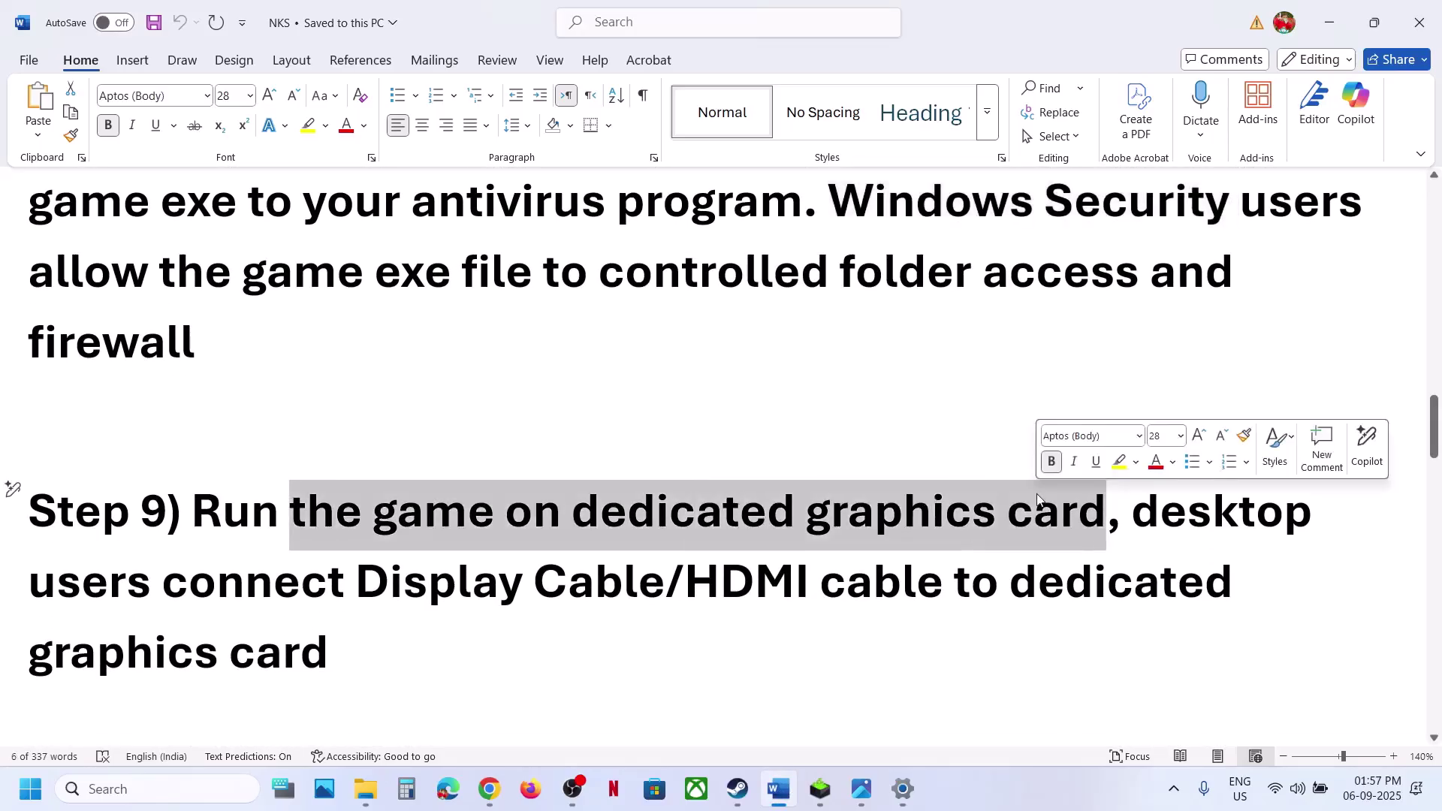
{"action": "key", "text": "alt+Tab"}
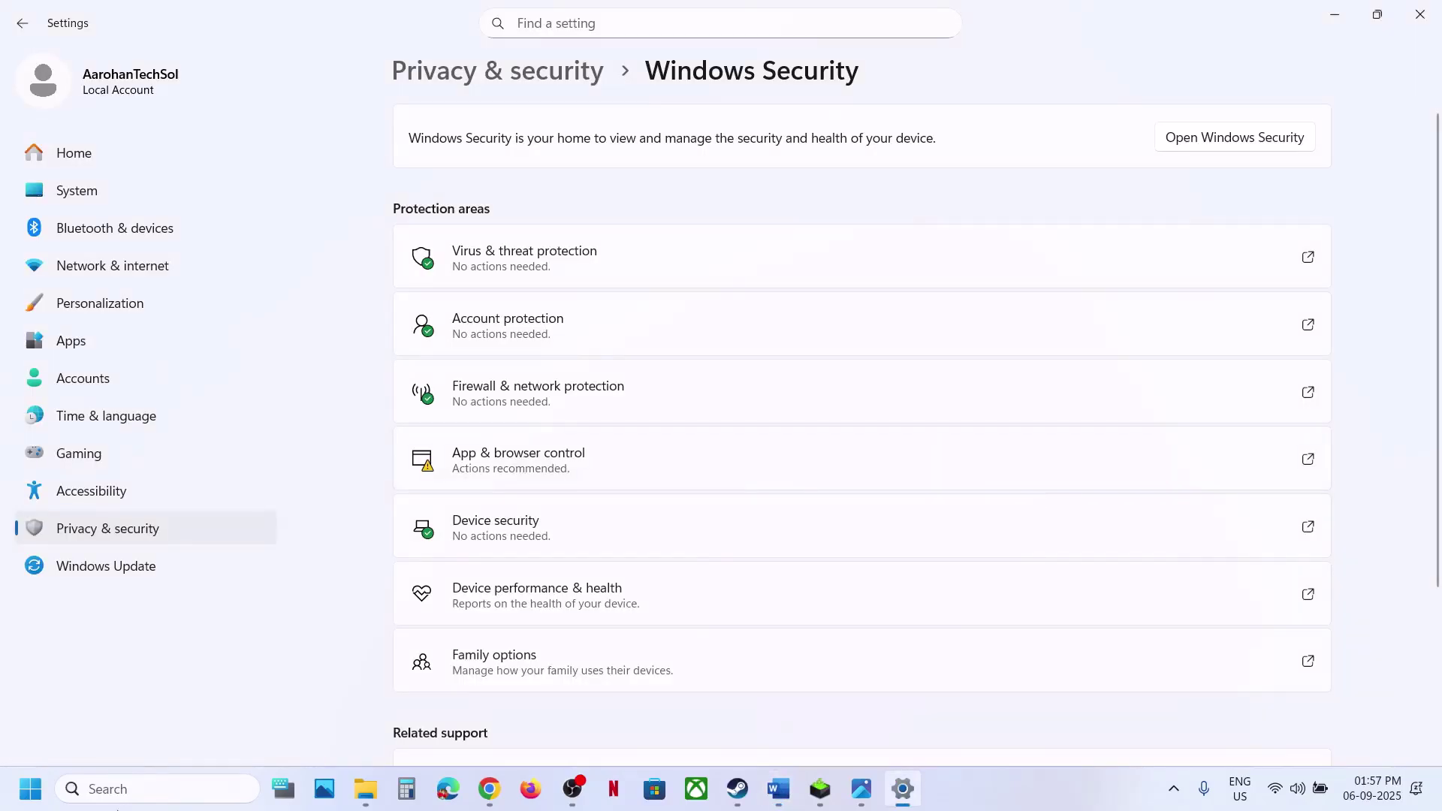
Open Graphics settings and add the Hollow Knight Silksong exe to the app list
{"action": "left_click", "coordinate": [120, 790]}
{"action": "type", "text": "graphics settings"}
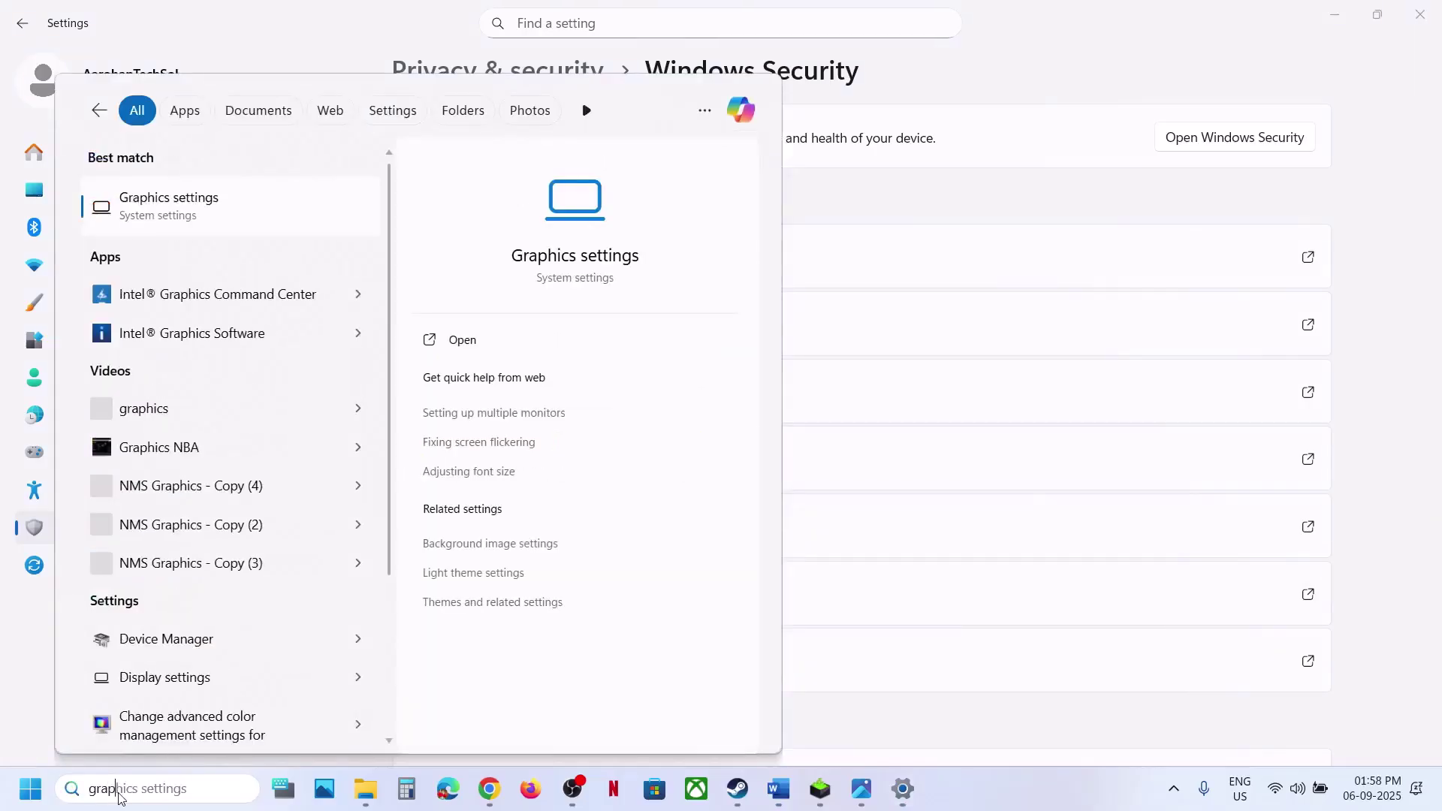
{"action": "key", "text": "Return"}
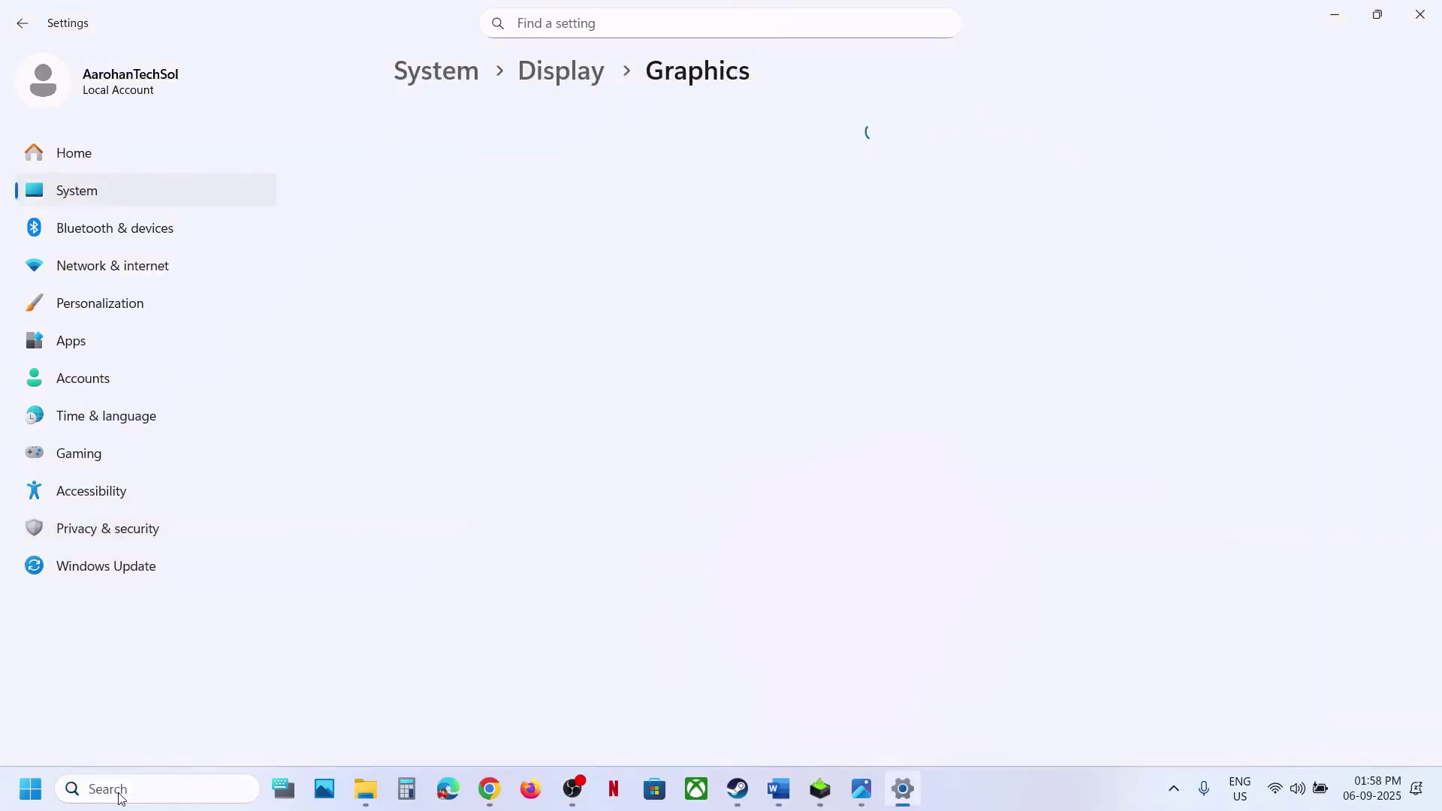
{"action": "left_click", "coordinate": [1053, 503]}
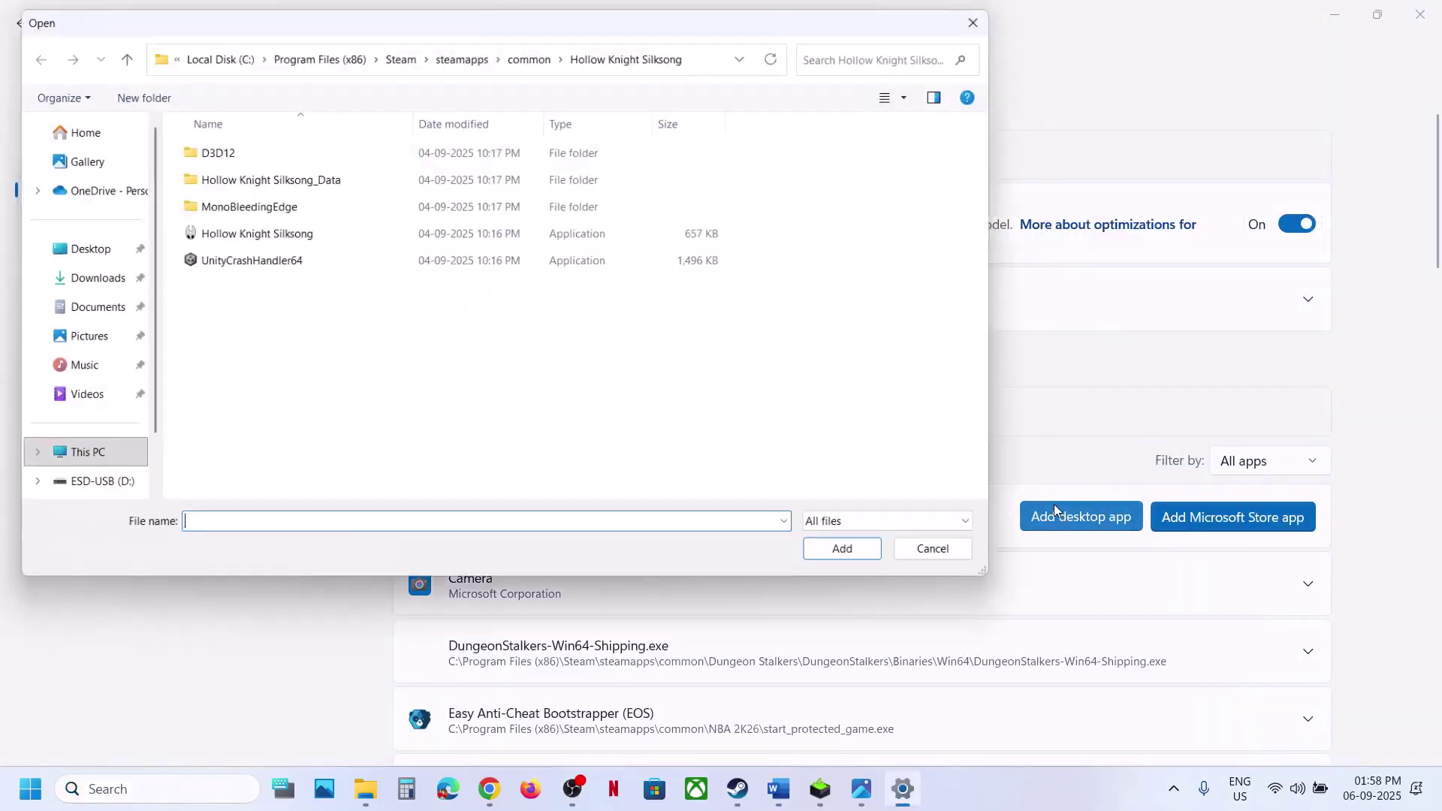
{"action": "left_click", "coordinate": [269, 233]}
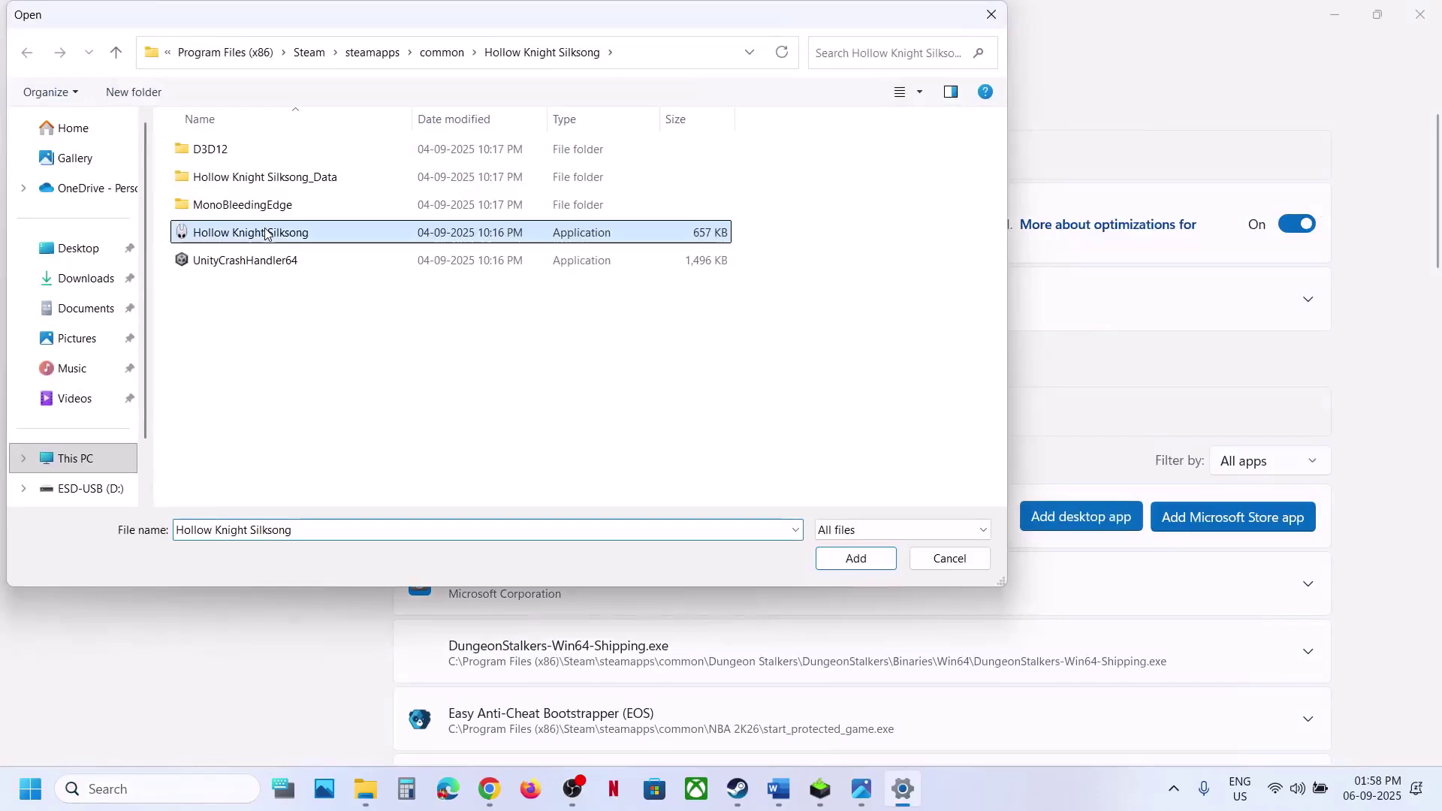
{"action": "left_click", "coordinate": [860, 560]}
Set Silksong's GPU preference to High Performance (NVIDIA GeForce RTX 3050 Laptop GPU) and close Settings
{"action": "scroll", "coordinate": [860, 565], "scroll_direction": "down", "scroll_amount": 10}
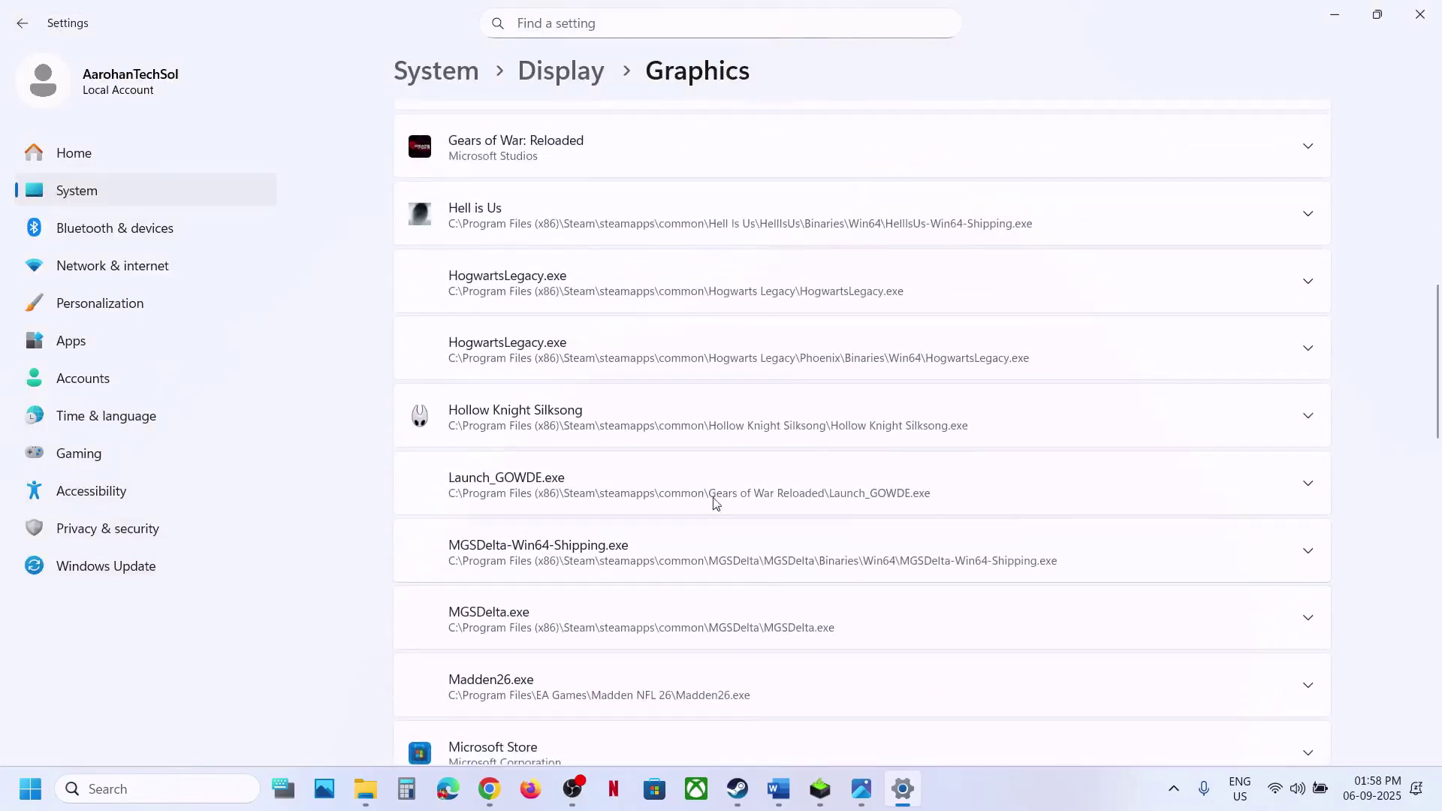
{"action": "left_click", "coordinate": [558, 426]}
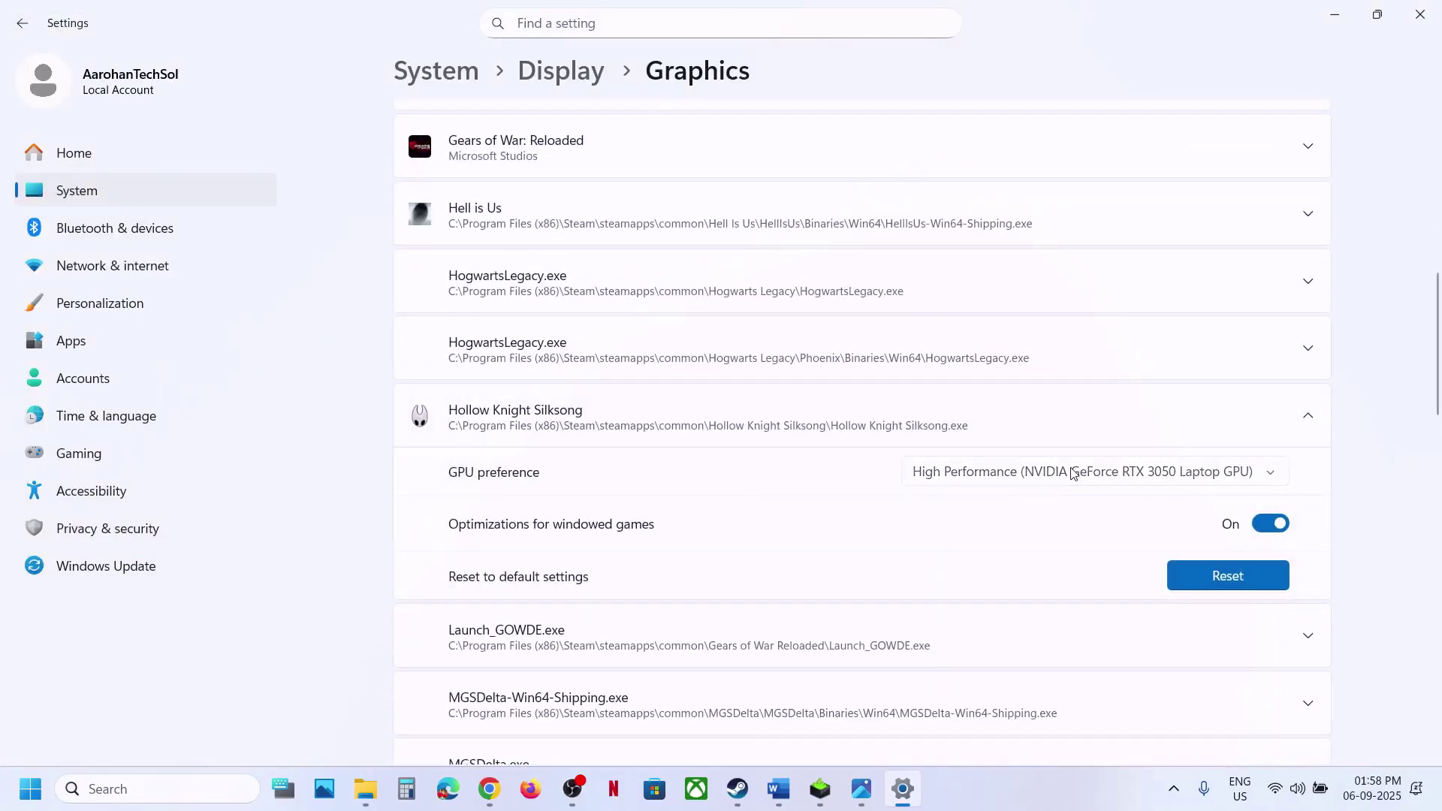
{"action": "left_click", "coordinate": [1116, 473]}
{"action": "left_click", "coordinate": [1116, 473]}
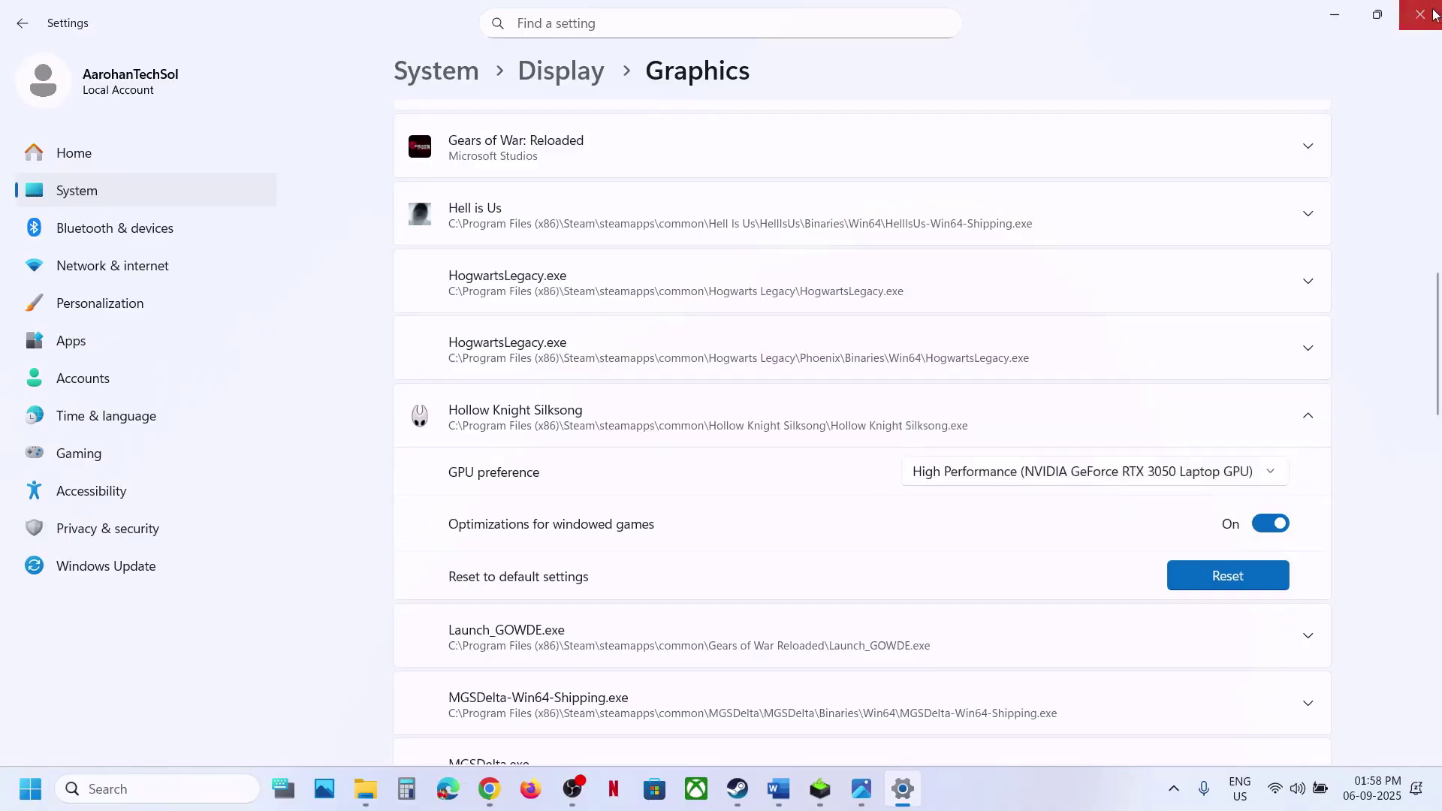
{"action": "left_click", "coordinate": [1420, 15]}
In the Word guide, highlight the Display Cable/HDMI and Close Citrix Workspace advice
{"action": "scroll", "coordinate": [684, 381], "scroll_direction": "down", "scroll_amount": 1}
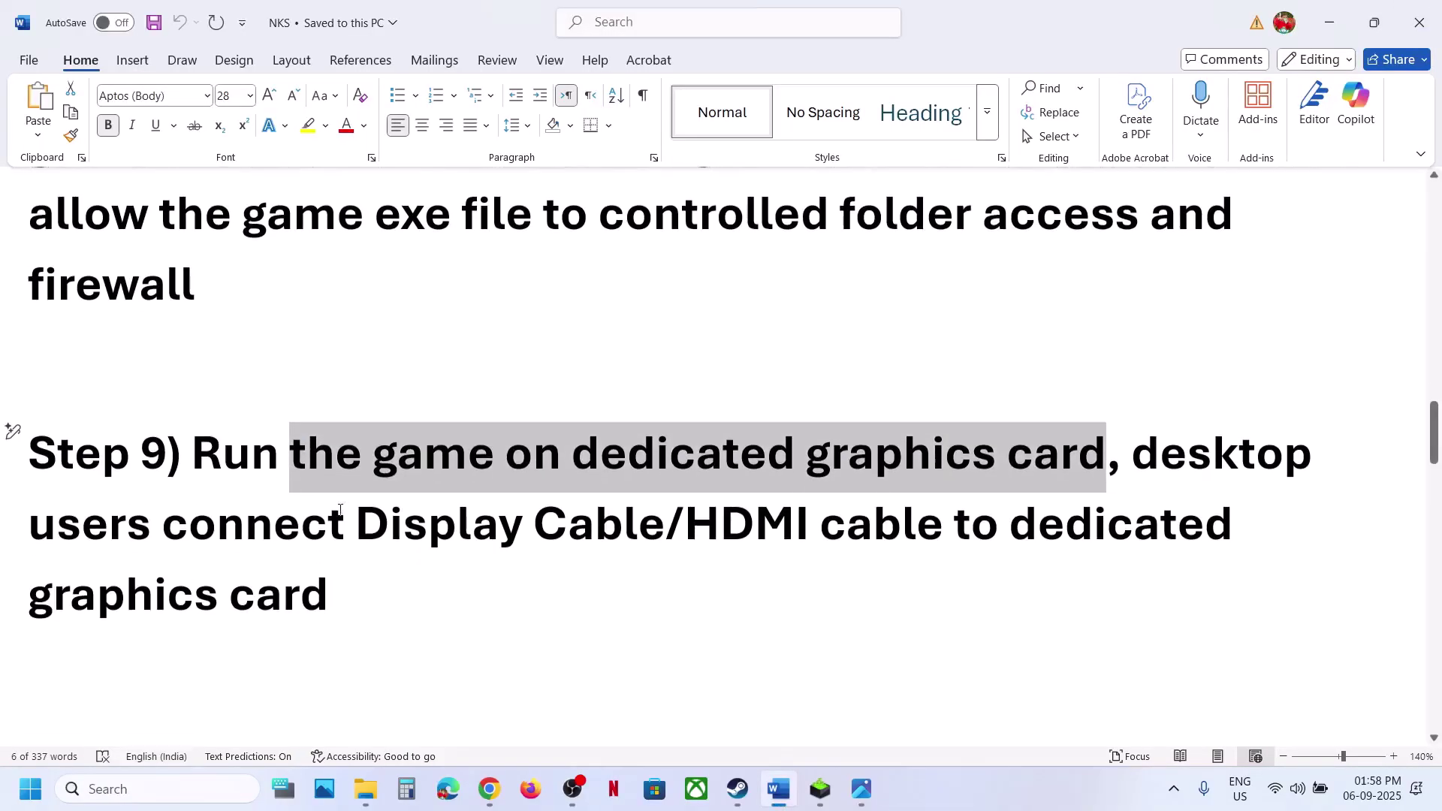
{"action": "left_click_drag", "start_coordinate": [294, 528], "coordinate": [948, 528]}
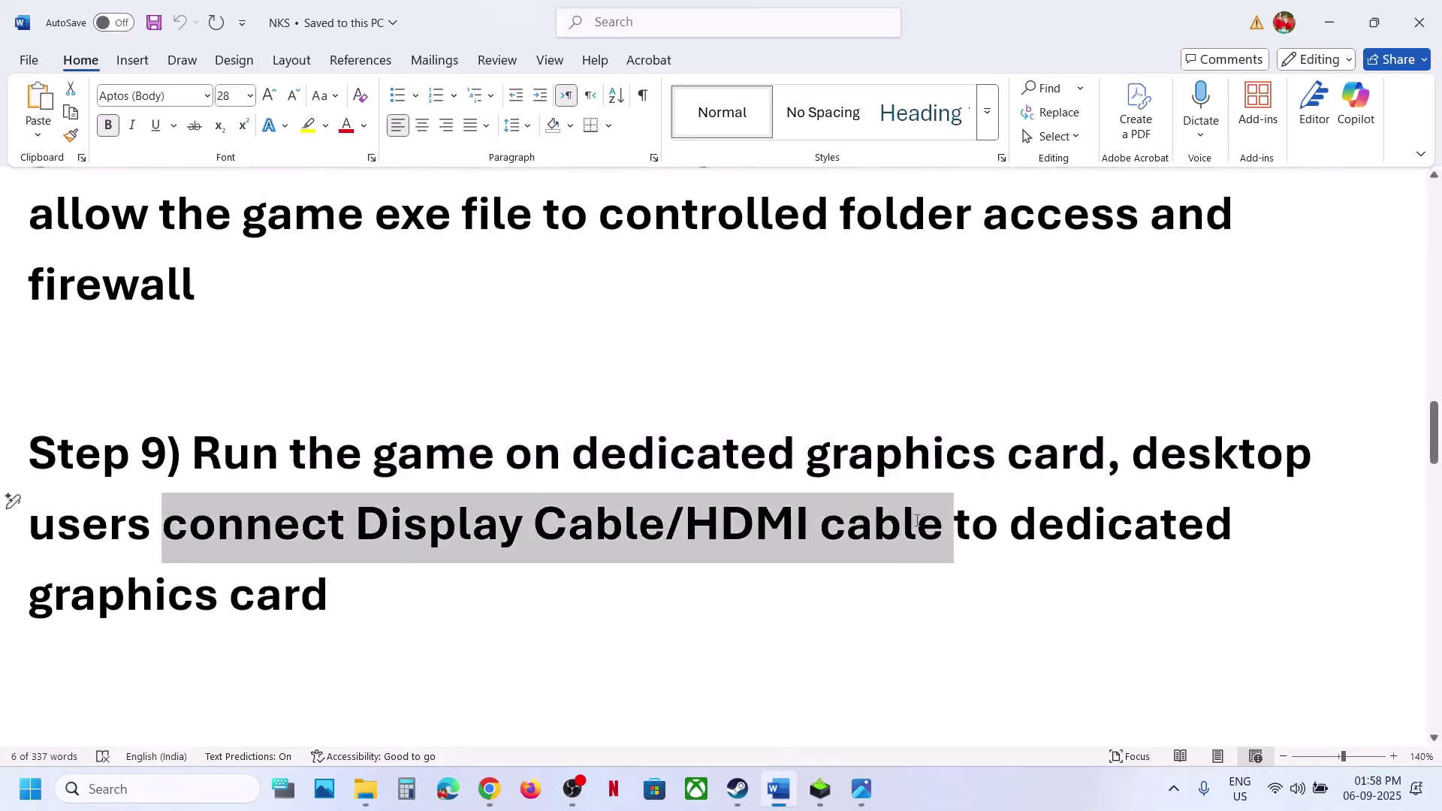
{"action": "left_click_drag", "start_coordinate": [64, 622], "coordinate": [350, 633]}
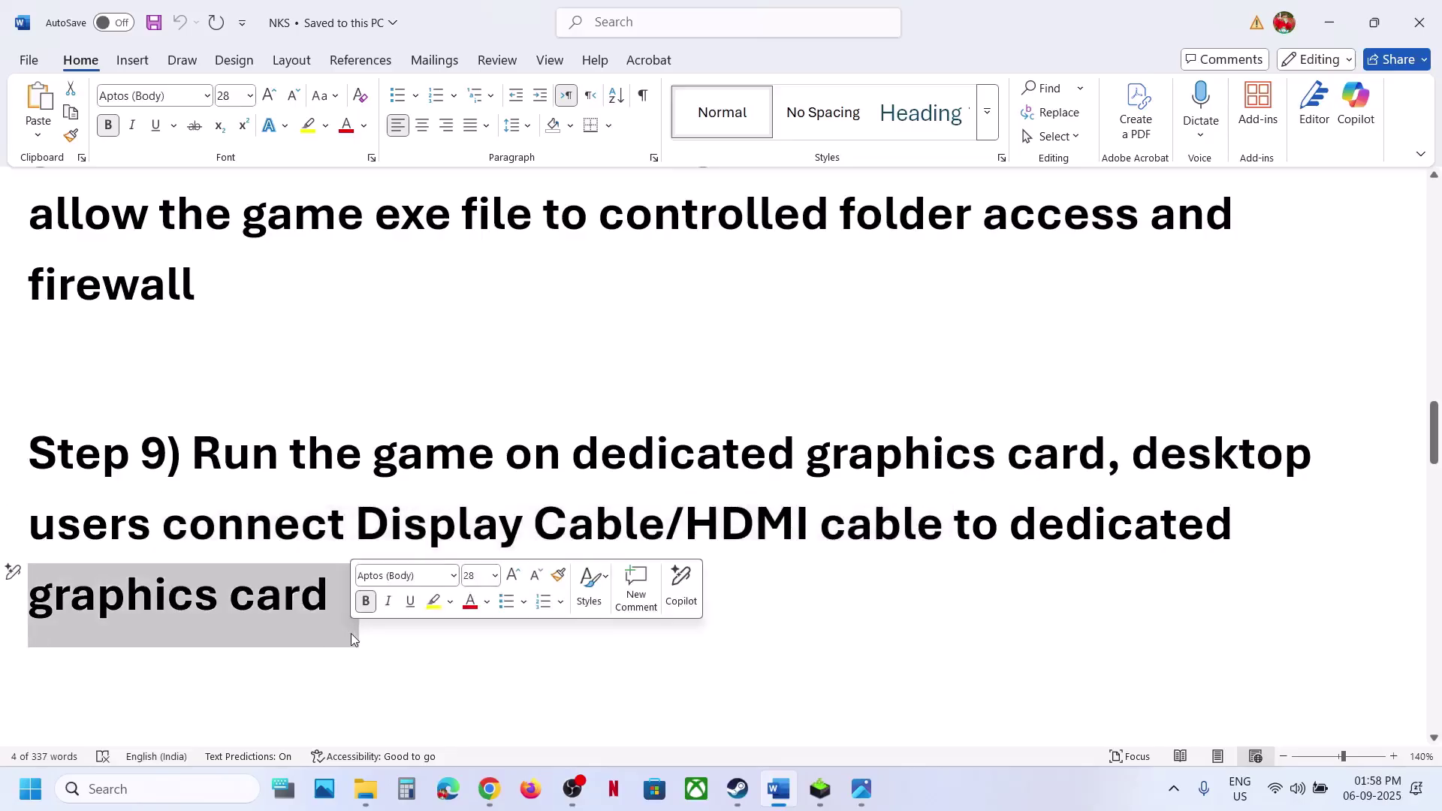
{"action": "scroll", "coordinate": [350, 633], "scroll_direction": "down", "scroll_amount": 5}
{"action": "left_click_drag", "start_coordinate": [303, 470], "coordinate": [831, 466]}
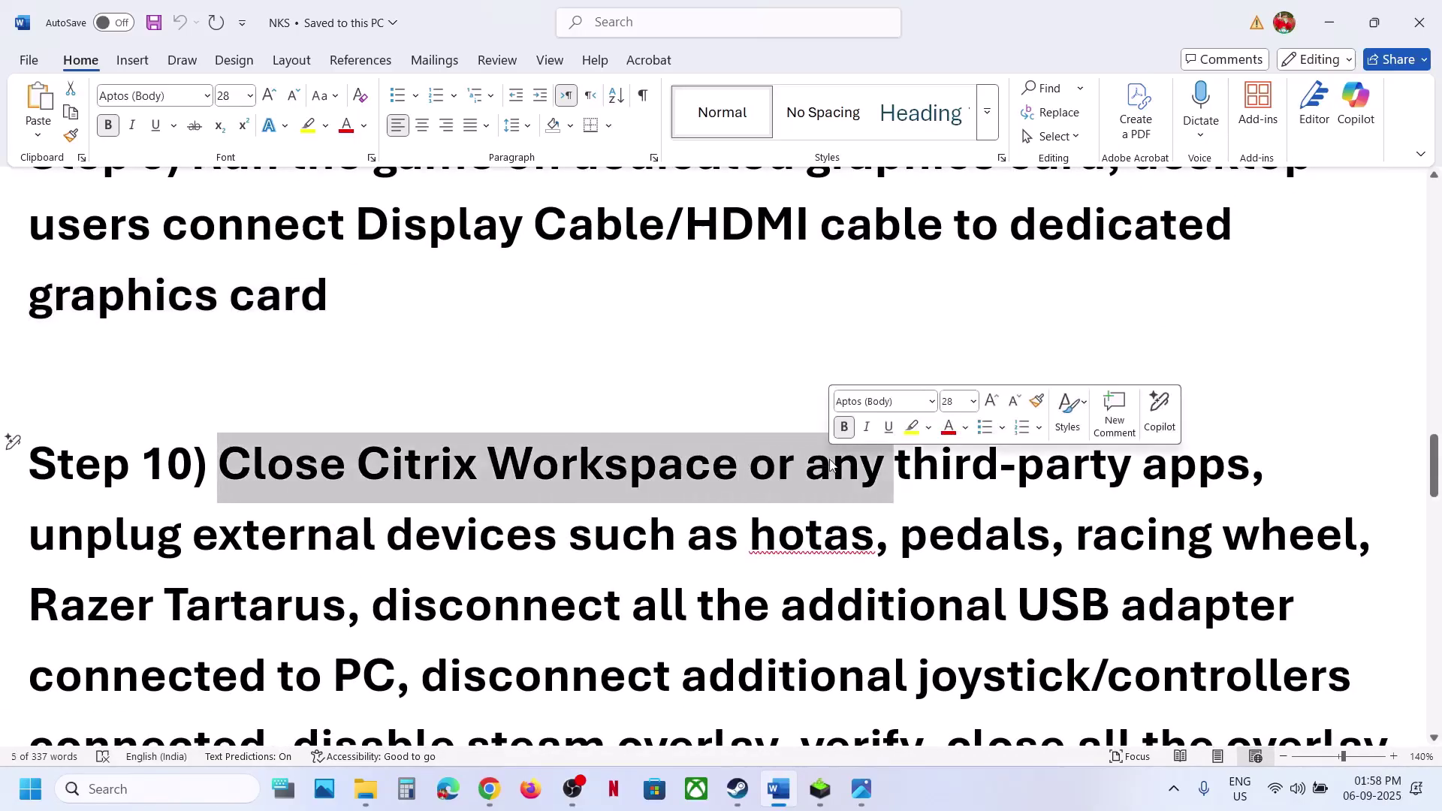
{"action": "scroll", "coordinate": [830, 466], "scroll_direction": "down", "scroll_amount": 2}
{"action": "left_click_drag", "start_coordinate": [969, 373], "coordinate": [1235, 378]}
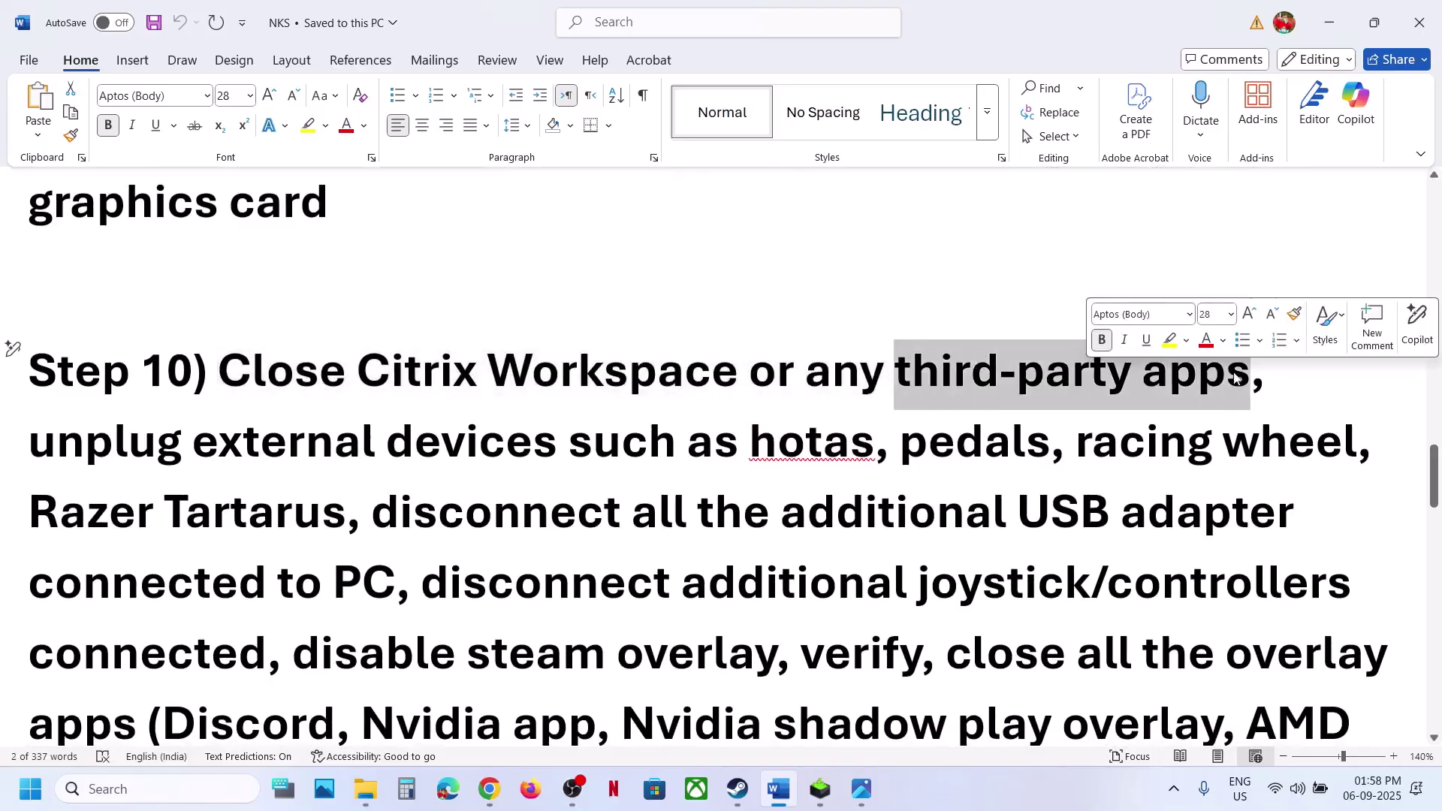
{"action": "left_click_drag", "start_coordinate": [132, 443], "coordinate": [781, 353]}
{"action": "scroll", "coordinate": [797, 462], "scroll_direction": "down", "scroll_amount": 2}
Highlight the advice on unplugging external devices and disconnecting extra joysticks
{"action": "left_click", "coordinate": [781, 353]}
{"action": "right_click", "coordinate": [782, 353]}
{"action": "left_click_drag", "start_coordinate": [691, 335], "coordinate": [362, 473]}
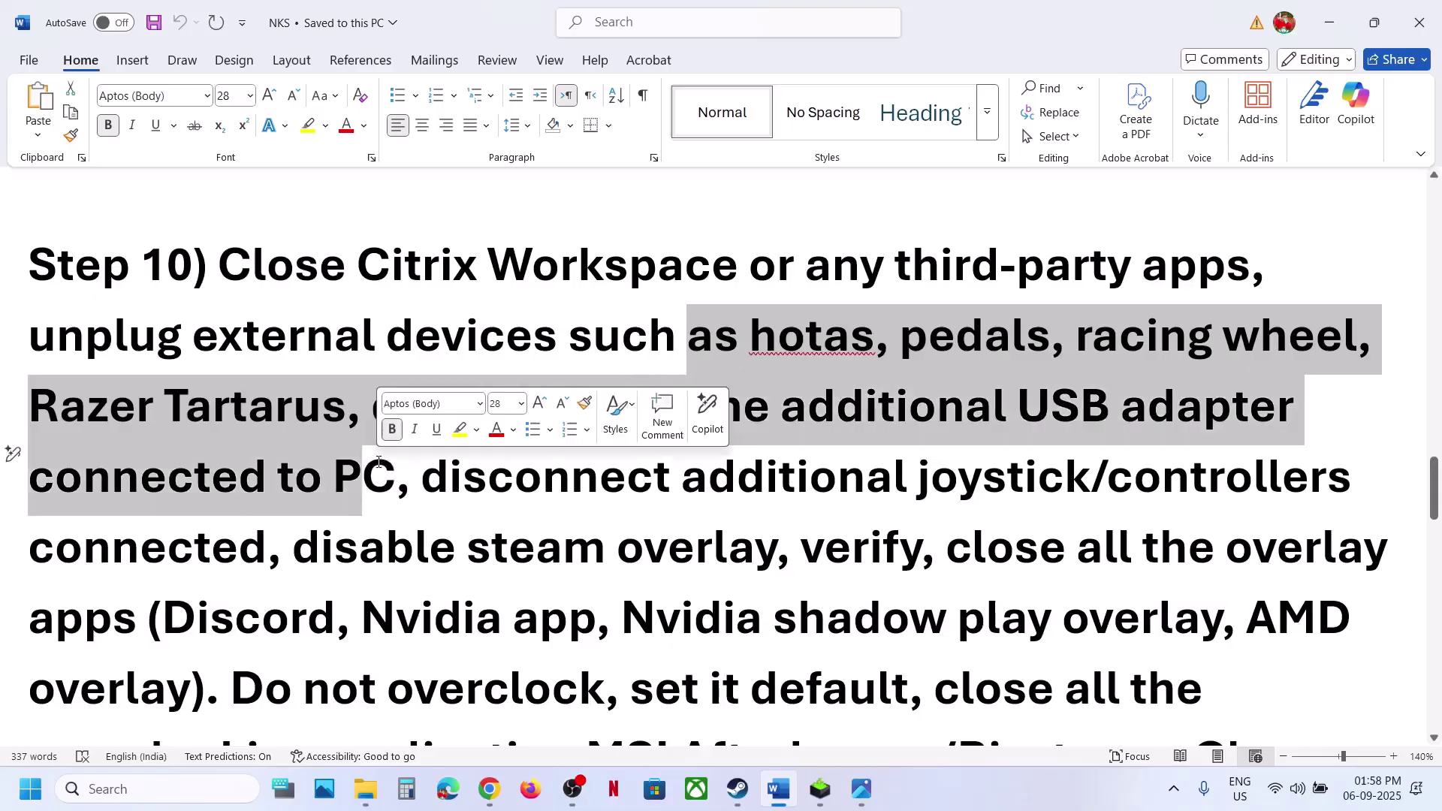
{"action": "scroll", "coordinate": [451, 451], "scroll_direction": "down", "scroll_amount": 1}
{"action": "left_click_drag", "start_coordinate": [494, 409], "coordinate": [301, 474]}
Confirm Silksong's Steam Overlay is off in its Steam Properties, then return to Word
{"action": "left_click", "coordinate": [737, 788]}
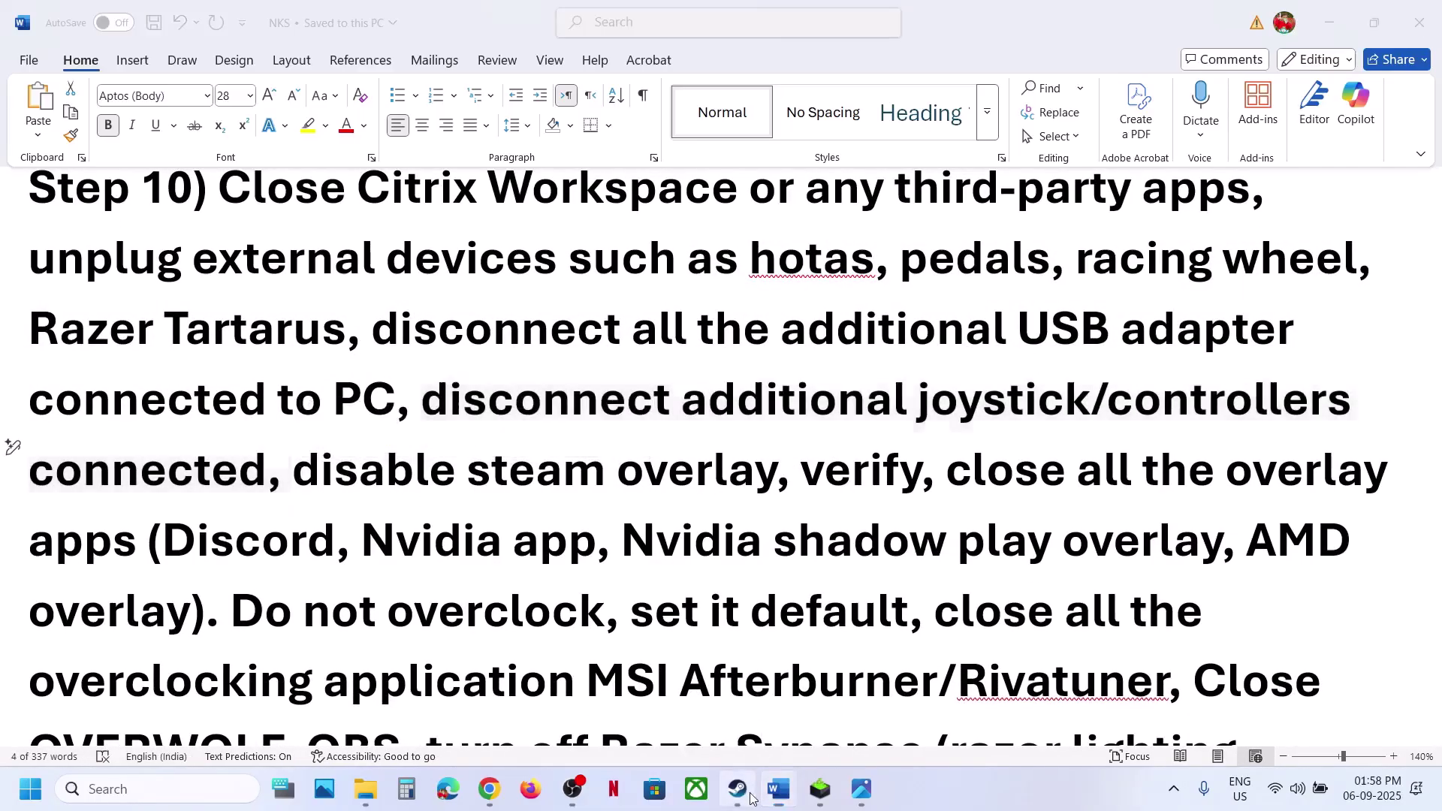
{"action": "right_click", "coordinate": [138, 457]}
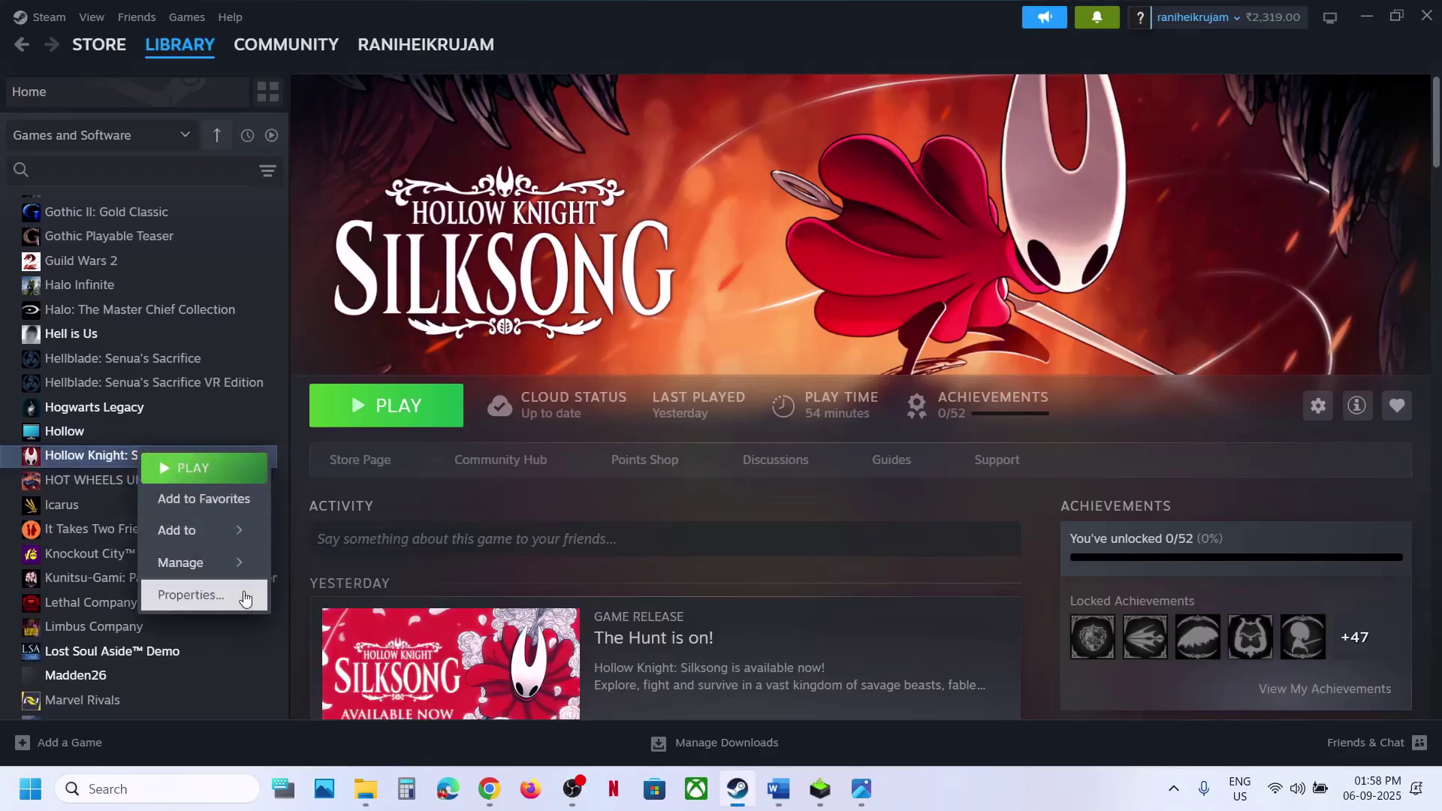
{"action": "left_click", "coordinate": [239, 594]}
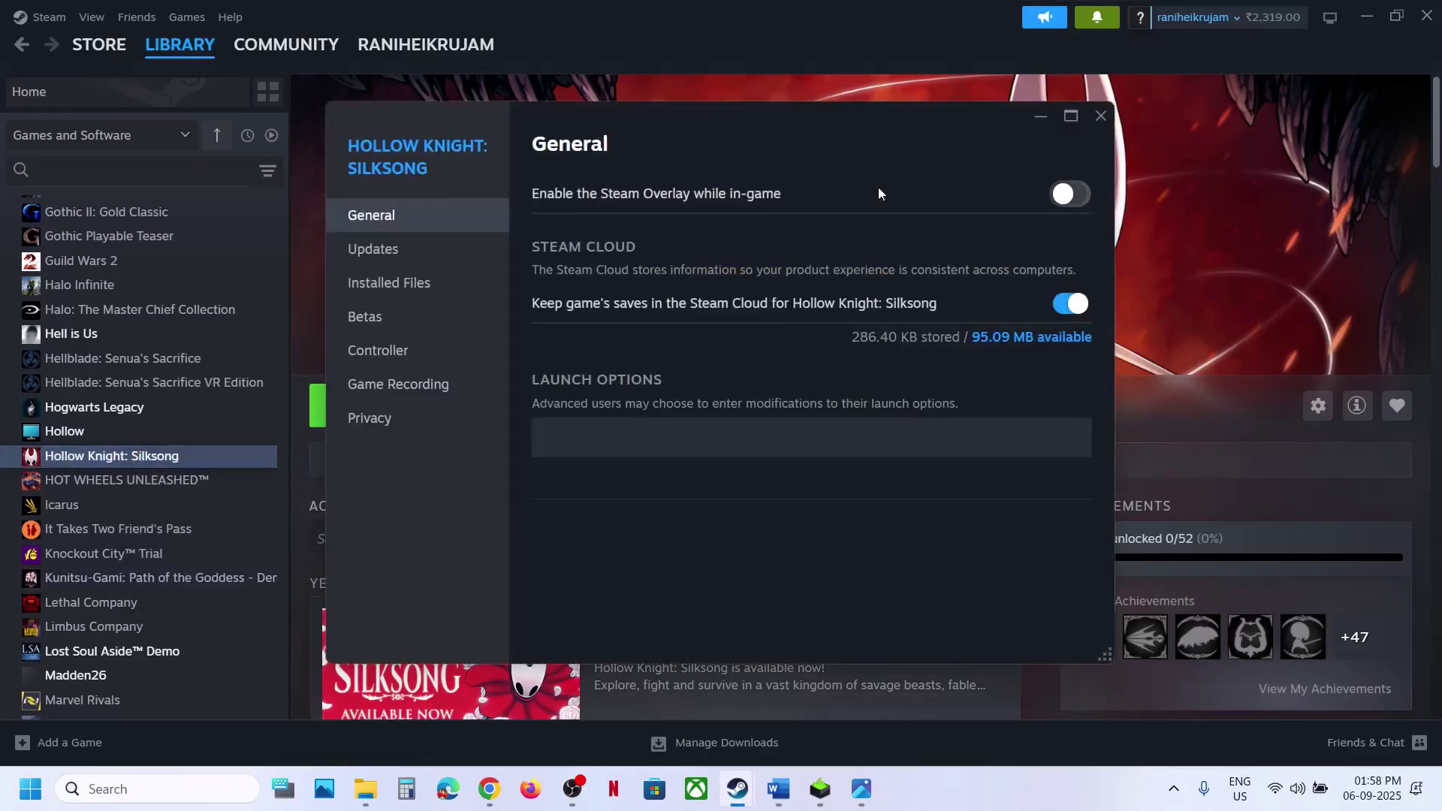
{"action": "left_click", "coordinate": [1098, 117]}
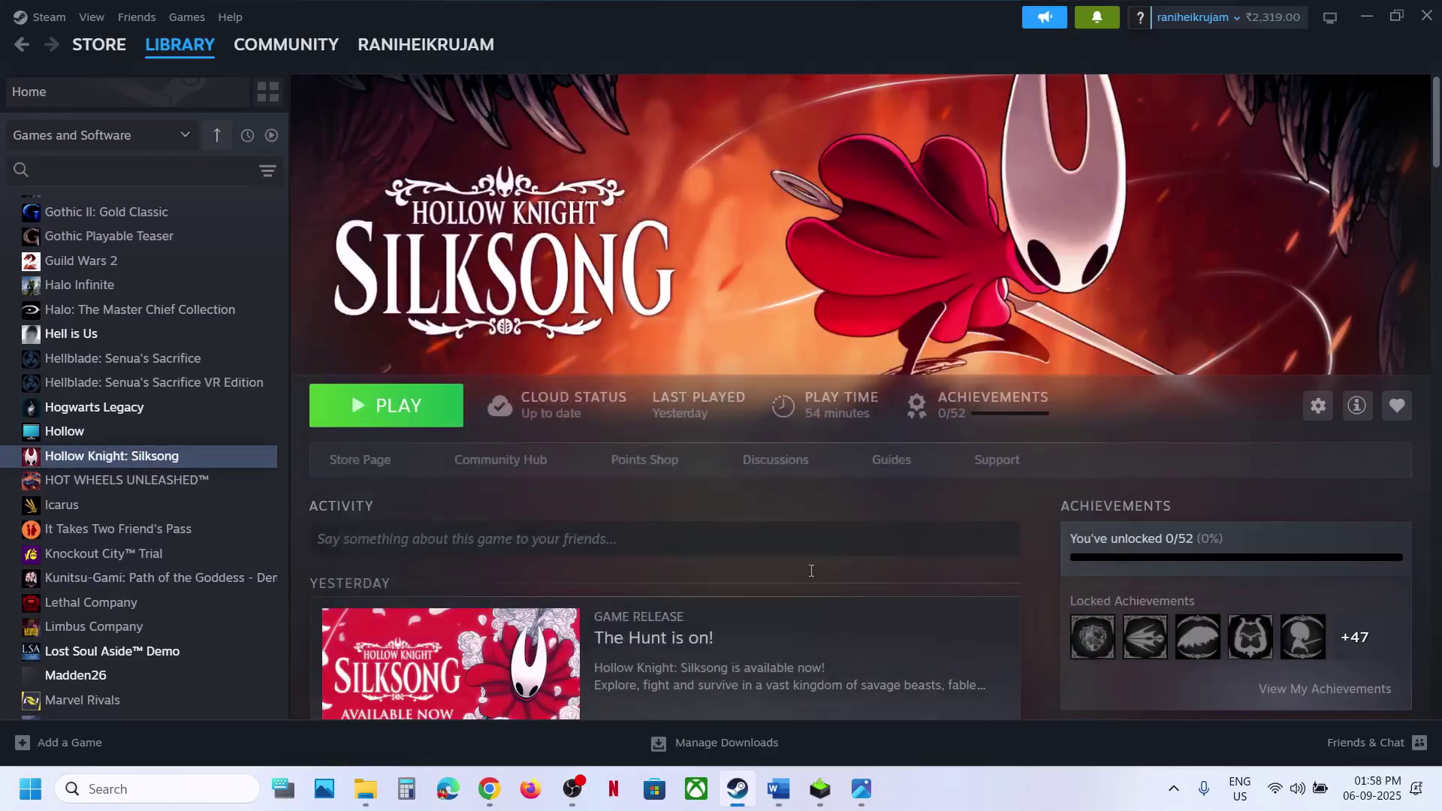
{"action": "left_click", "coordinate": [779, 789]}
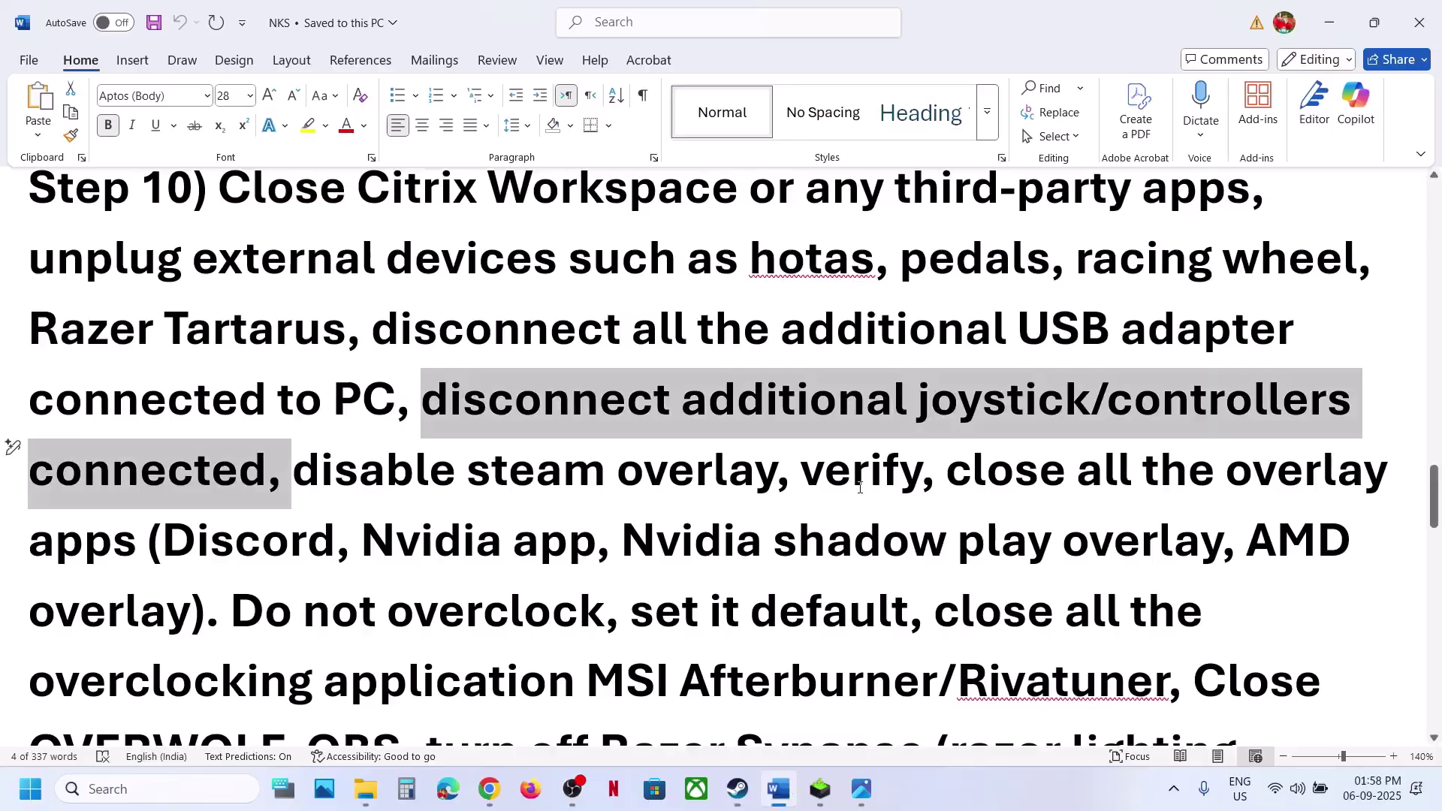
Use the 'Nvidia app' name from Word to launch the NVIDIA App and view its Settings page
{"action": "left_click_drag", "start_coordinate": [197, 541], "coordinate": [565, 552]}
{"action": "key", "text": "ctrl+c"}
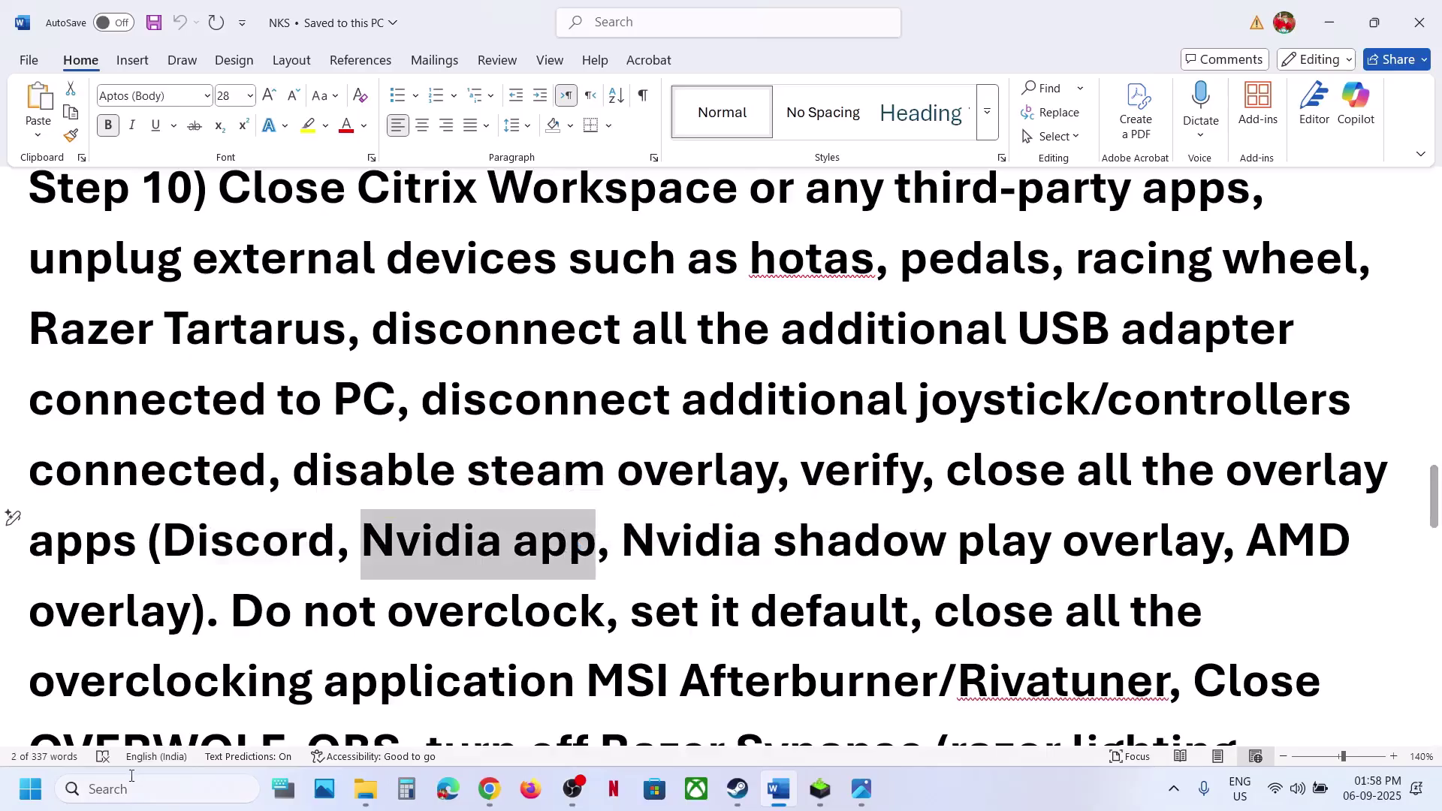
{"action": "left_click", "coordinate": [109, 790]}
{"action": "key", "text": "ctrl+v"}
{"action": "left_click", "coordinate": [185, 225]}
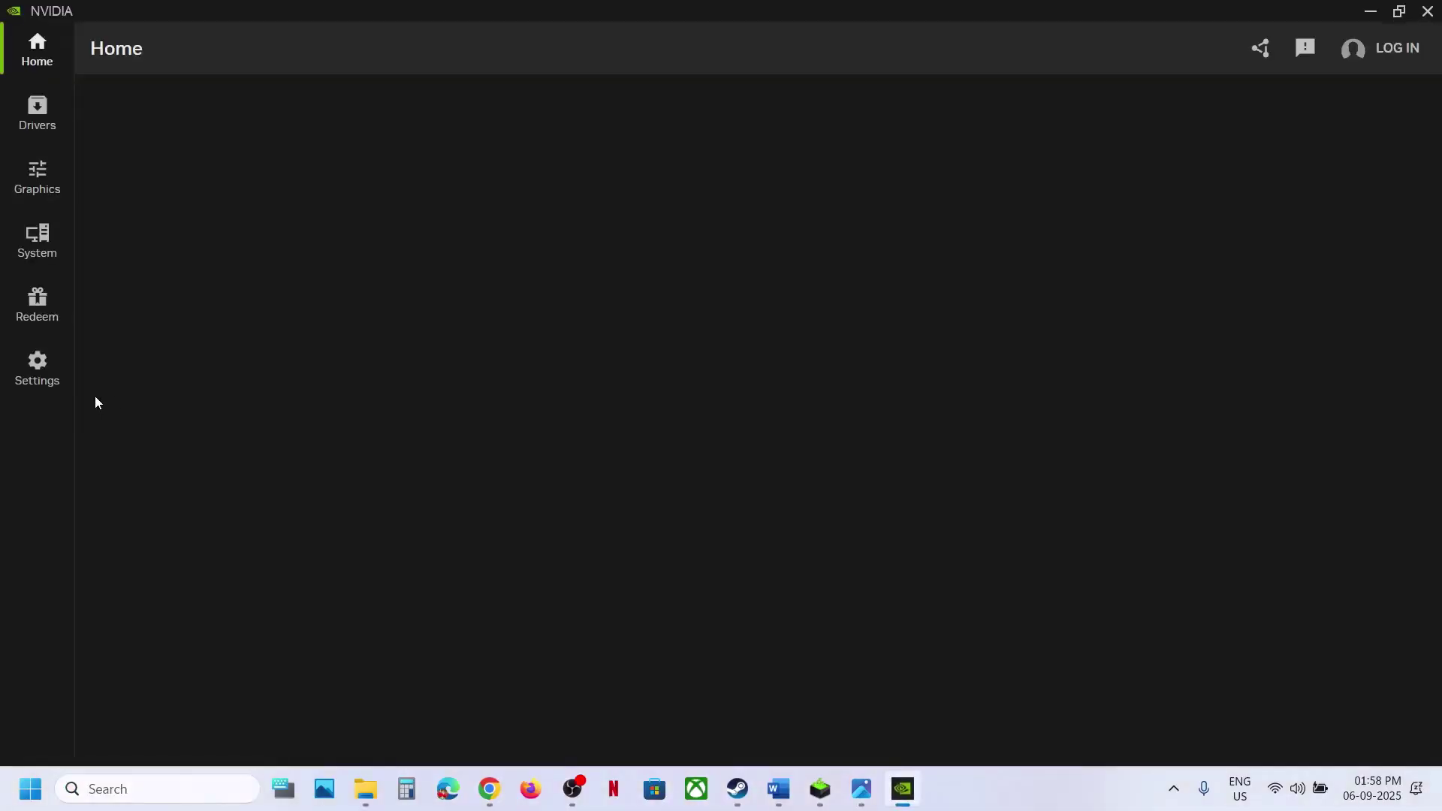
{"action": "left_click", "coordinate": [41, 369]}
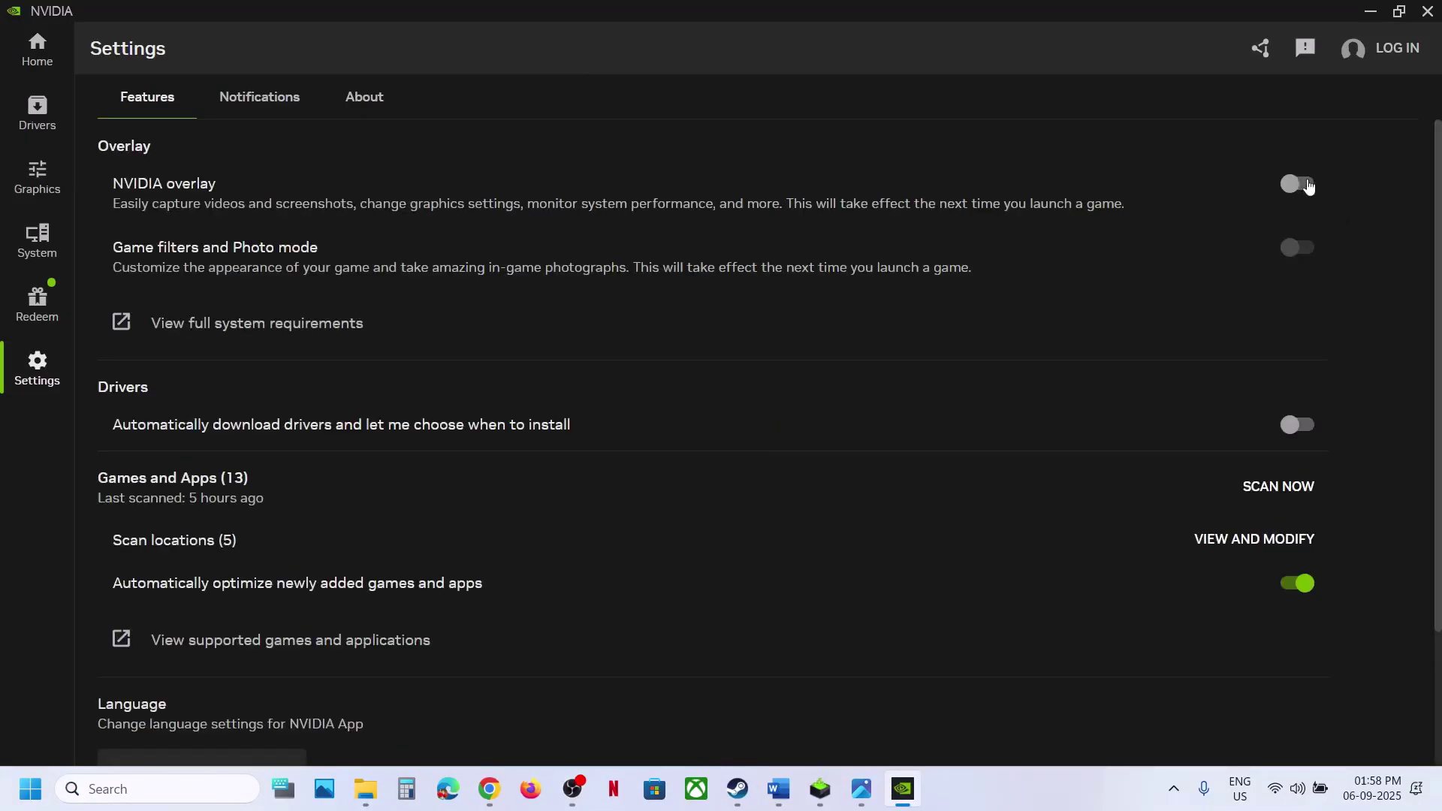
Close the NVIDIA App and highlight the Do not overclock advice in the Word guide
{"action": "left_click", "coordinate": [1428, 10]}
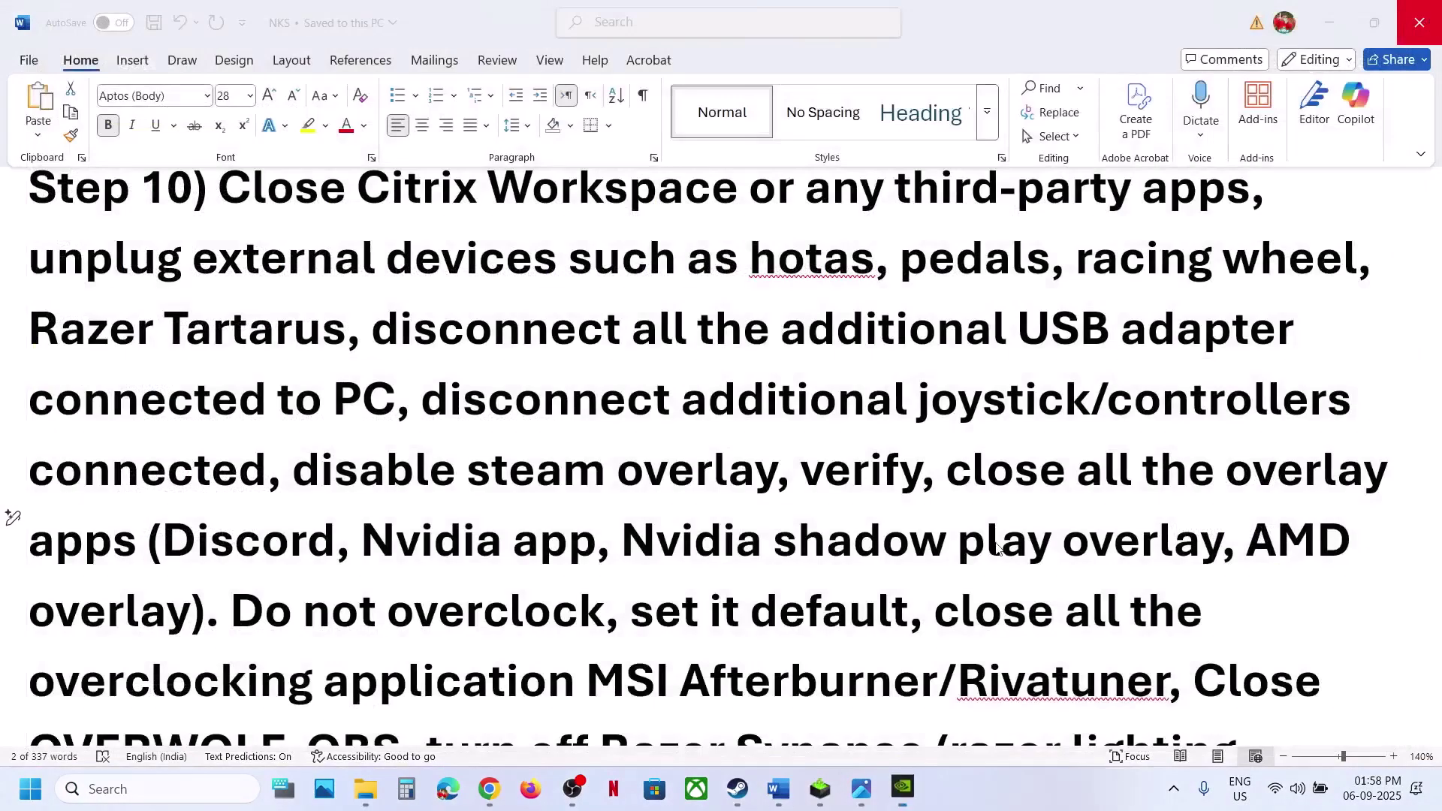
{"action": "left_click_drag", "start_coordinate": [948, 473], "coordinate": [597, 542]}
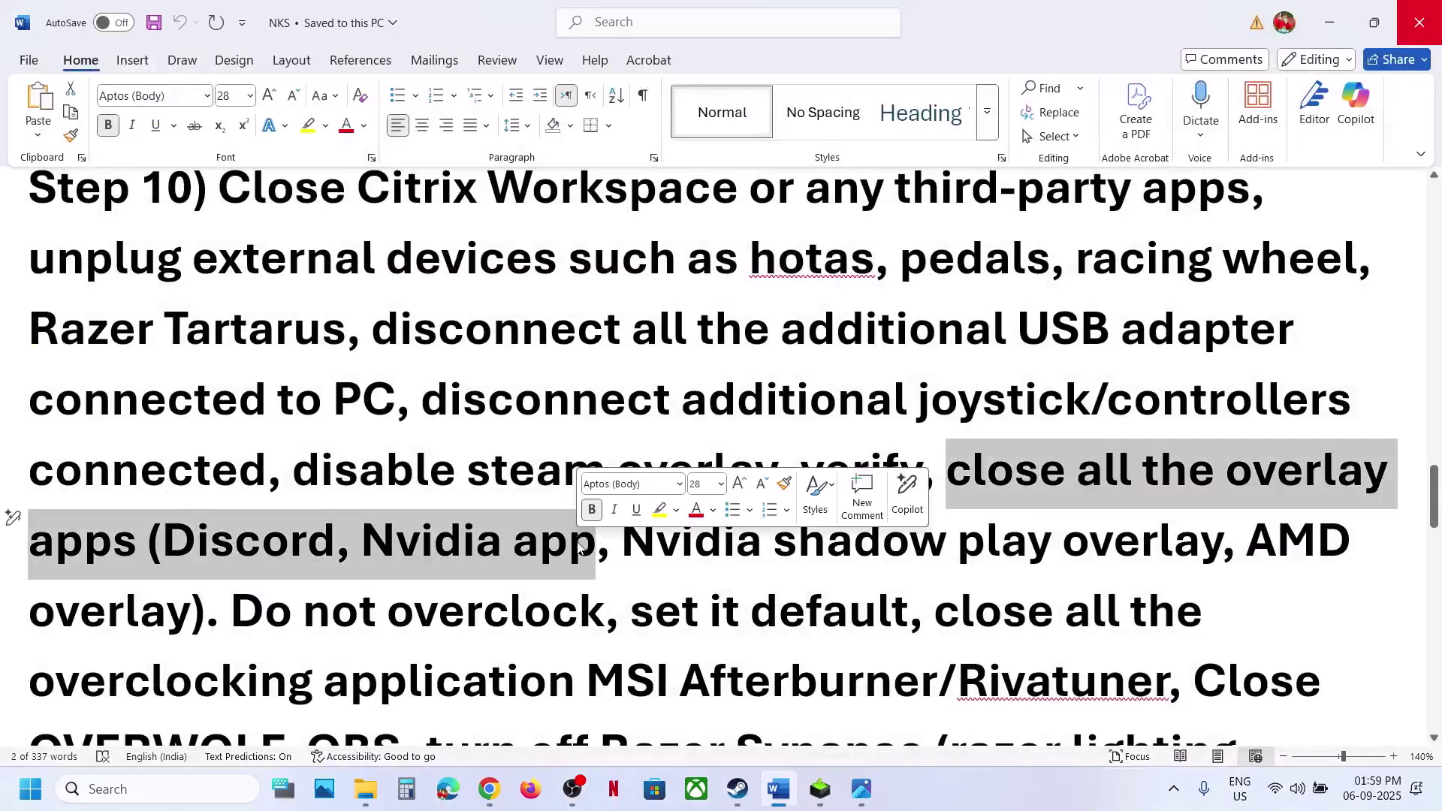
{"action": "scroll", "coordinate": [231, 512], "scroll_direction": "down", "scroll_amount": 2}
{"action": "left_click_drag", "start_coordinate": [231, 513], "coordinate": [849, 594]}
{"action": "left_click", "coordinate": [725, 530]}
{"action": "scroll", "coordinate": [872, 594], "scroll_direction": "down", "scroll_amount": 2}
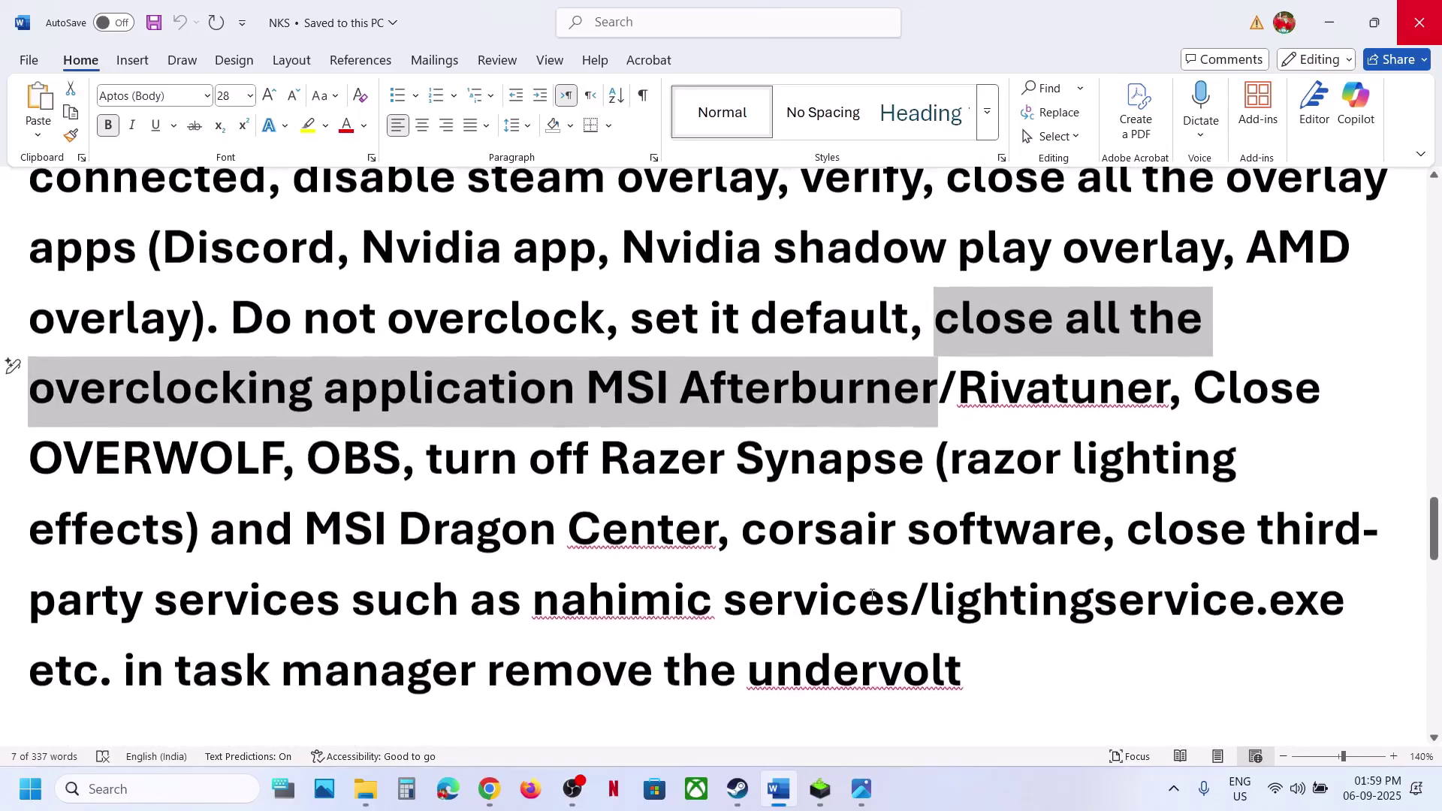
Highlight the apps-to-close and Razer-through-undervolt advice, then select the 'Install Visual C++ Files' heading
{"action": "left_click_drag", "start_coordinate": [1202, 380], "coordinate": [717, 529]}
{"action": "left_click", "coordinate": [795, 595]}
{"action": "left_click_drag", "start_coordinate": [661, 461], "coordinate": [542, 668]}
{"action": "right_click", "coordinate": [759, 665]}
{"action": "key", "text": "Escape"}
{"action": "scroll", "coordinate": [542, 668], "scroll_direction": "down", "scroll_amount": 3}
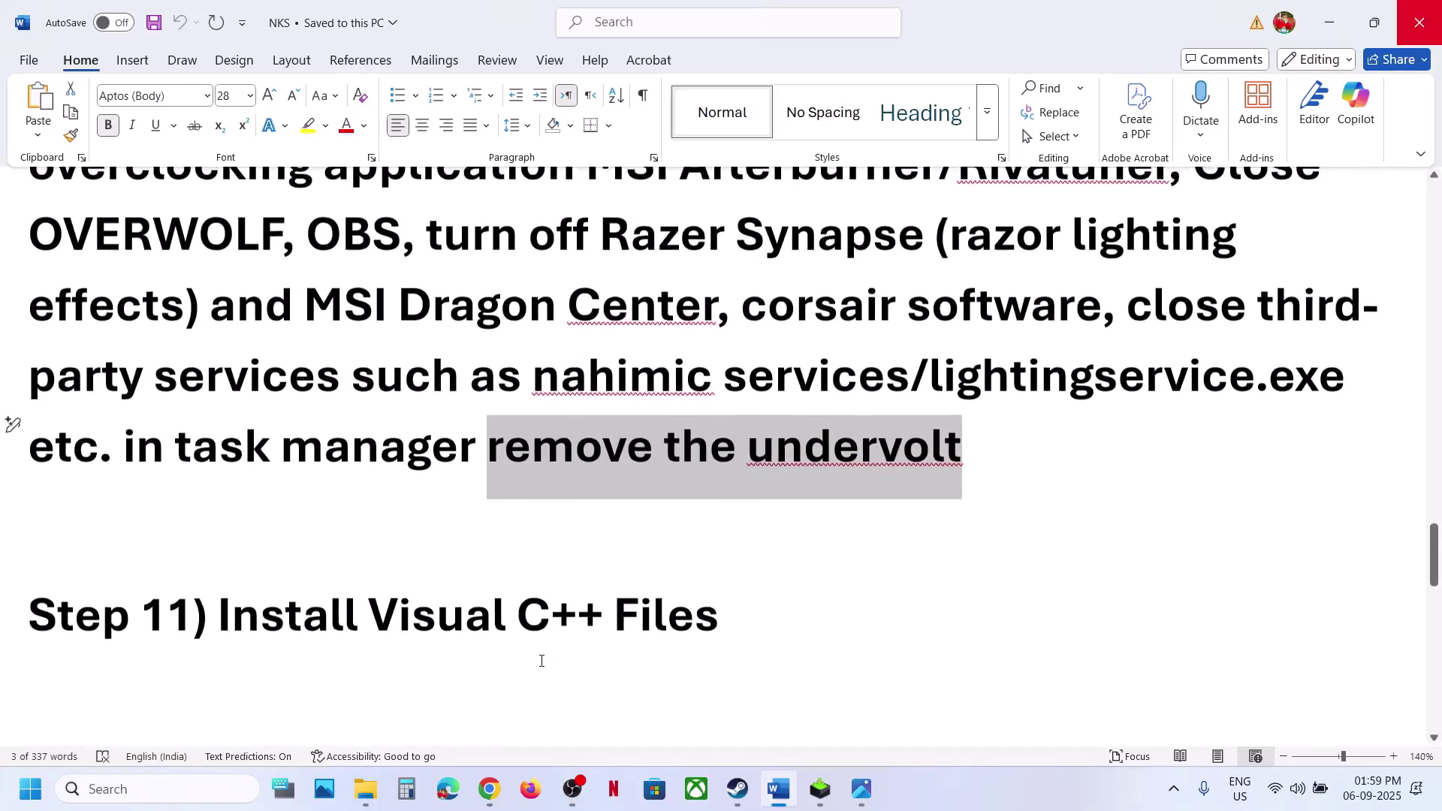
{"action": "left_click_drag", "start_coordinate": [794, 501], "coordinate": [329, 504]}
{"action": "key", "text": "ctrl+c"}
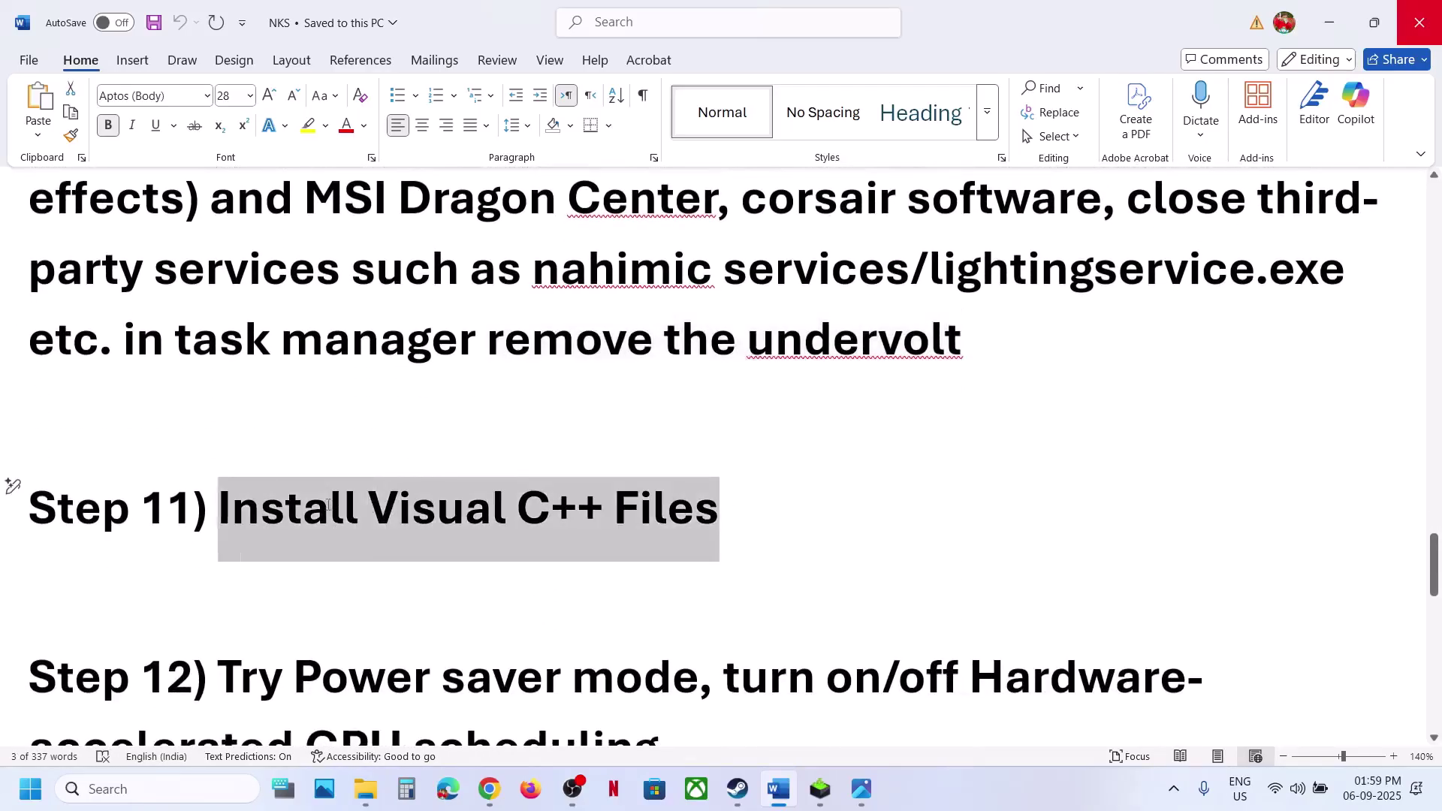
In Chrome, search 'Install Visual C++ Files' and open Microsoft's Visual C++ Redistributable downloads page
{"action": "mouse_move", "coordinate": [489, 788]}
{"action": "left_click", "coordinate": [518, 600]}
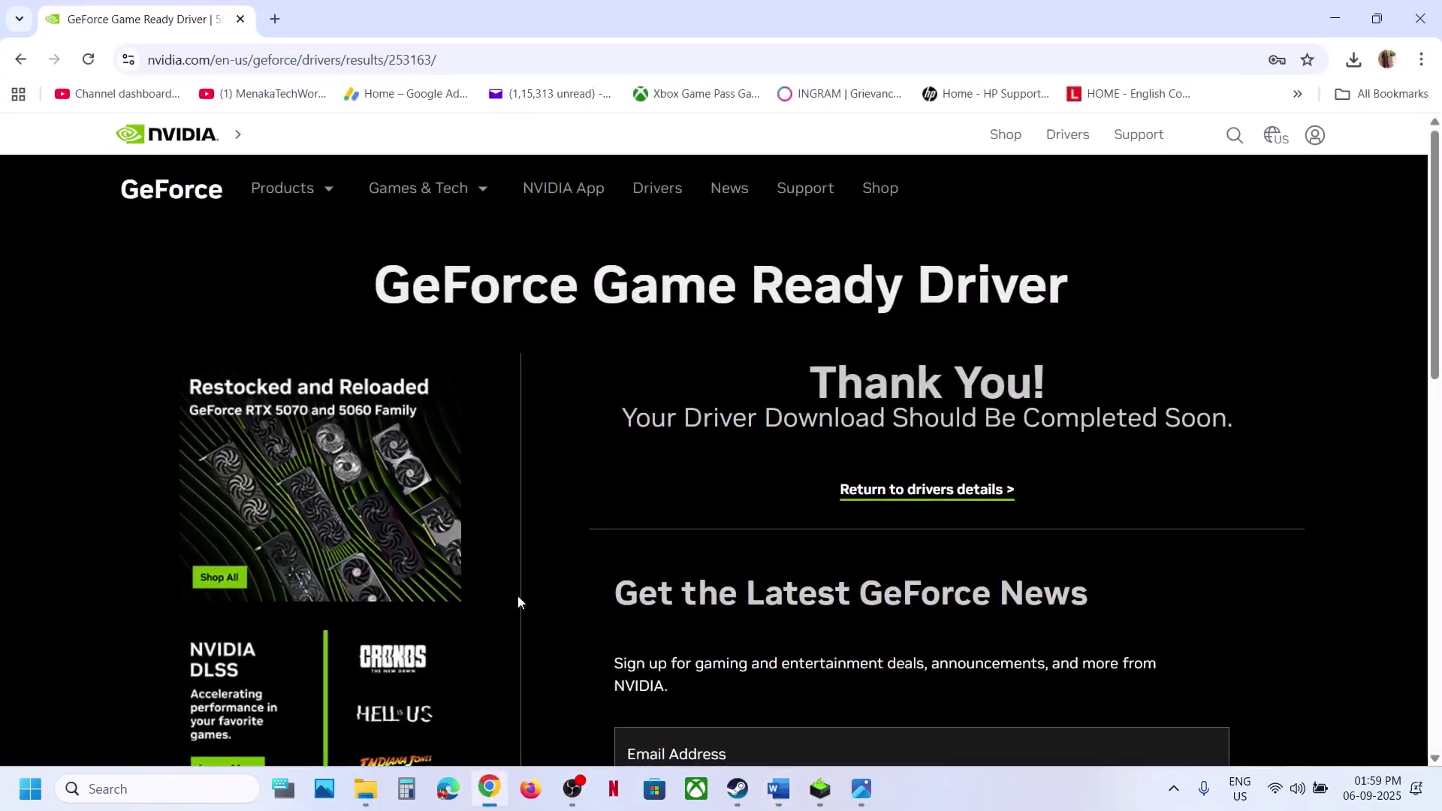
{"action": "left_click", "coordinate": [277, 18]}
{"action": "key", "text": "ctrl+v"}
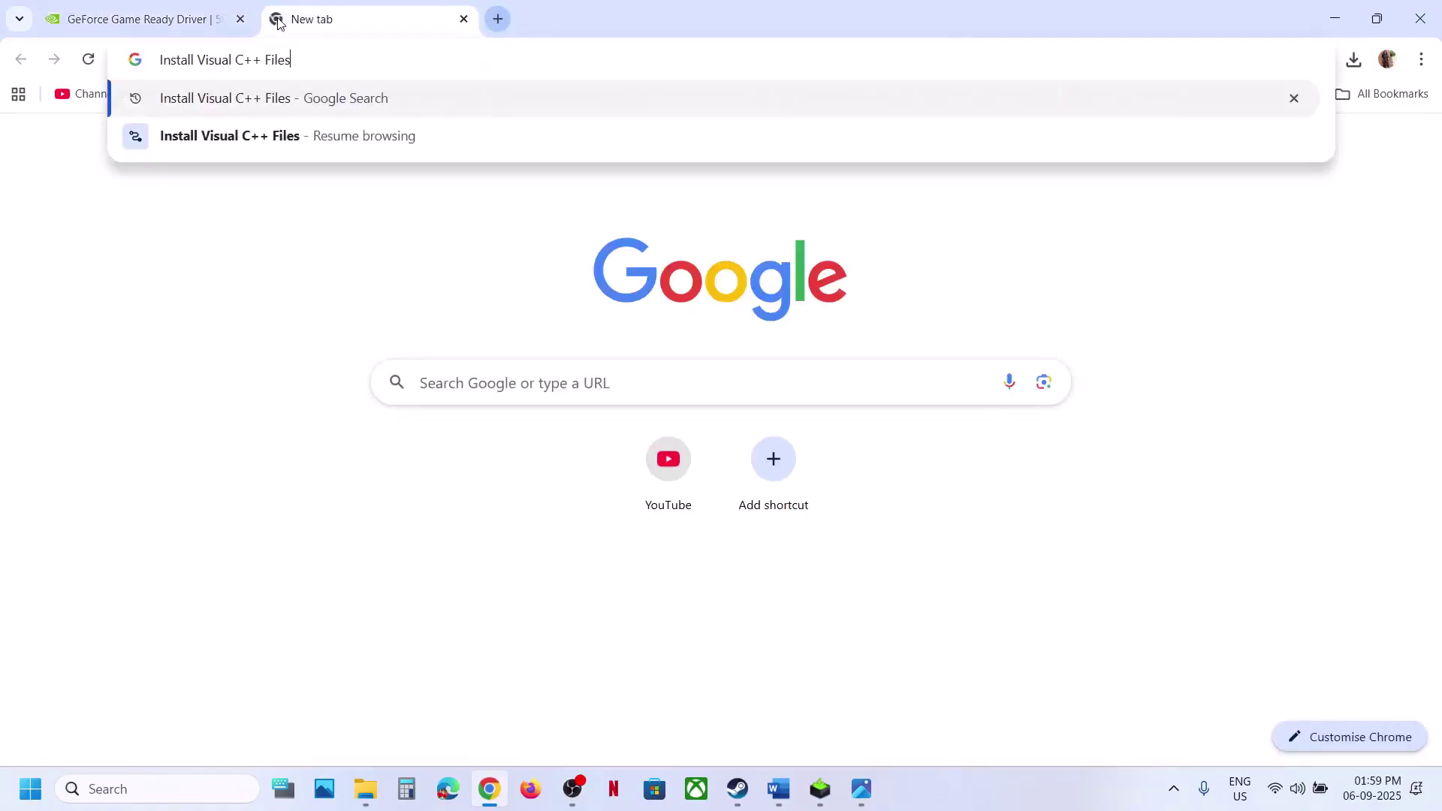
{"action": "key", "text": "Return"}
{"action": "left_click", "coordinate": [358, 313]}
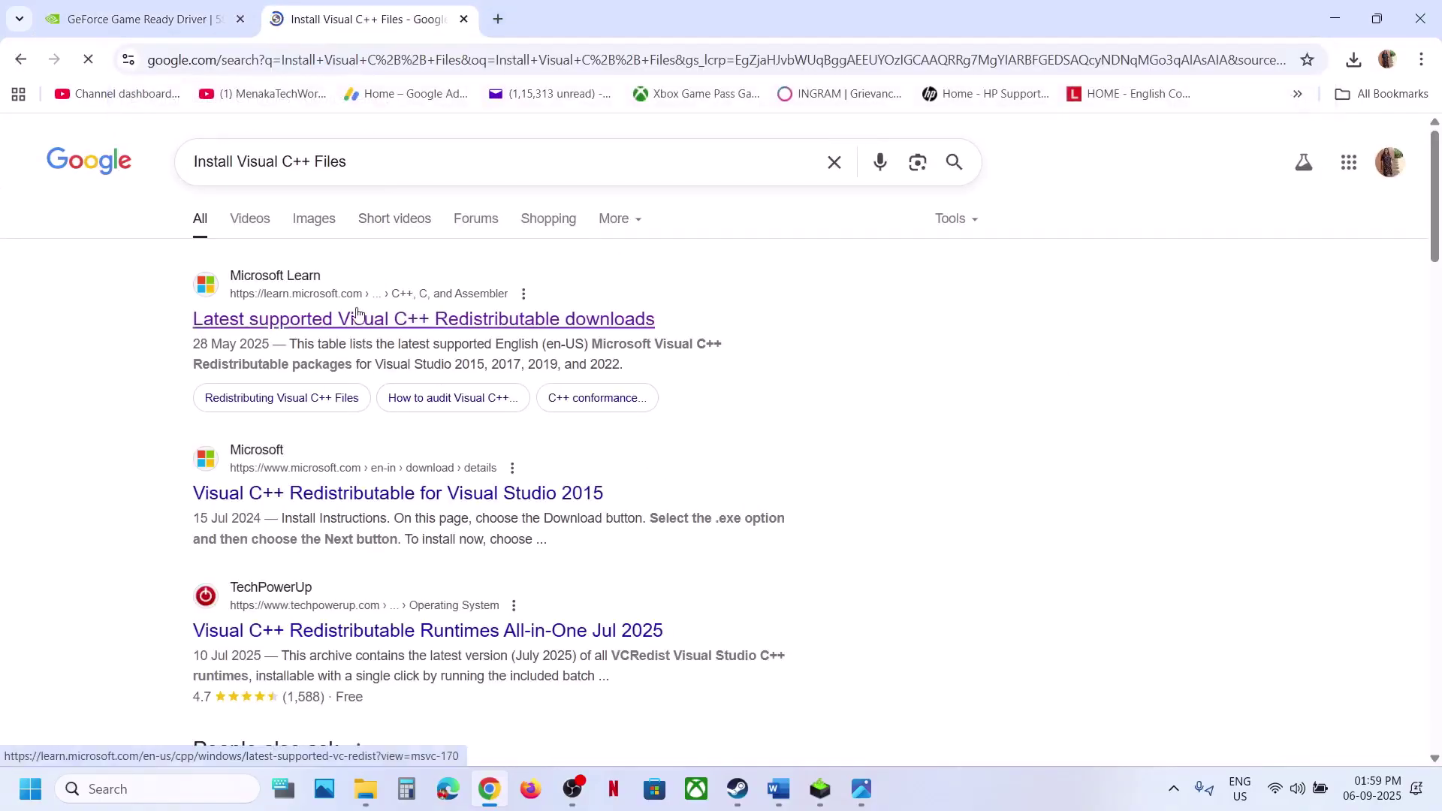
{"action": "scroll", "coordinate": [590, 612], "scroll_direction": "down", "scroll_amount": 6}
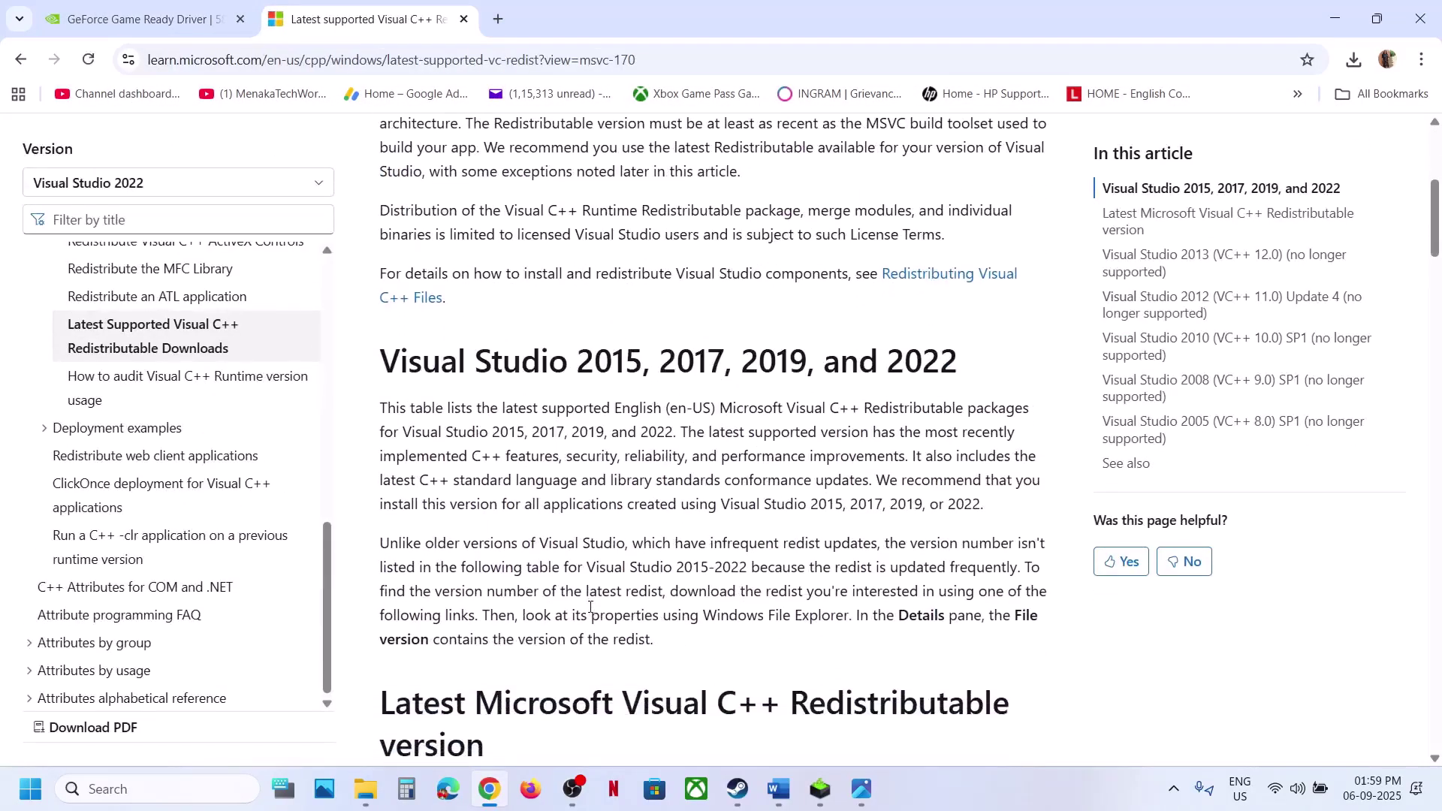
{"action": "scroll", "coordinate": [512, 587], "scroll_direction": "down", "scroll_amount": 6}
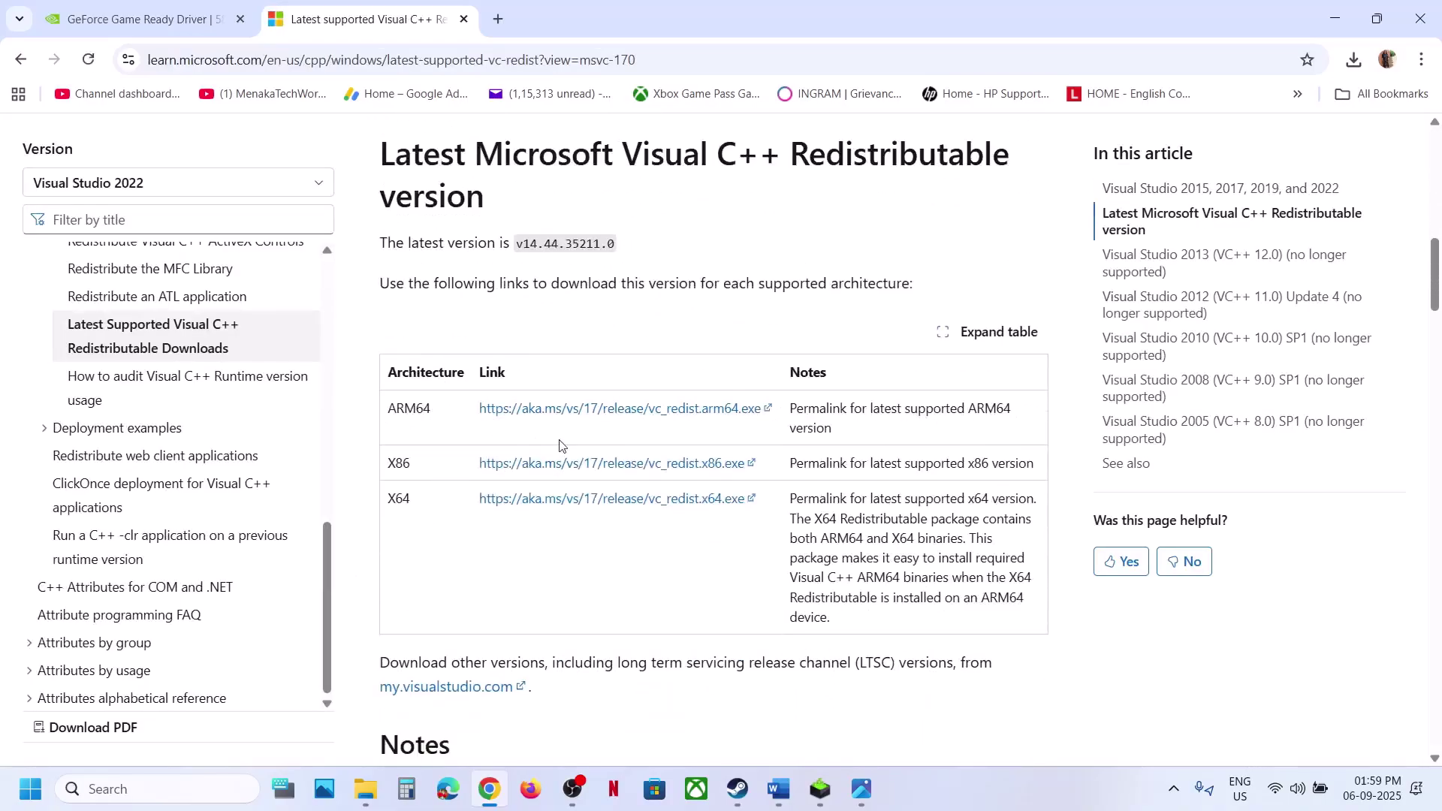
Download the x86 Visual C++ redistributable and run its Repair
{"action": "left_click", "coordinate": [563, 464]}
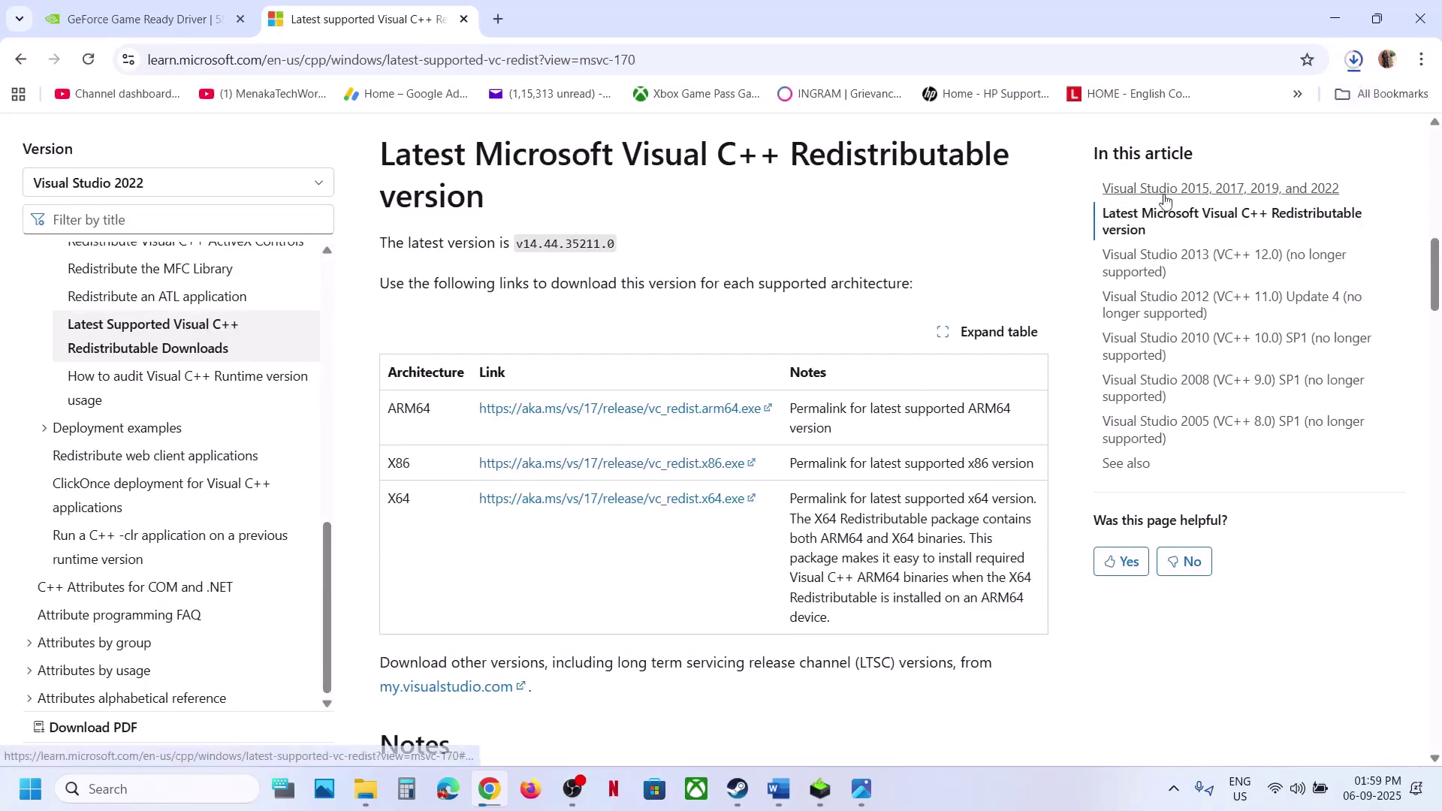
{"action": "left_click", "coordinate": [1151, 103]}
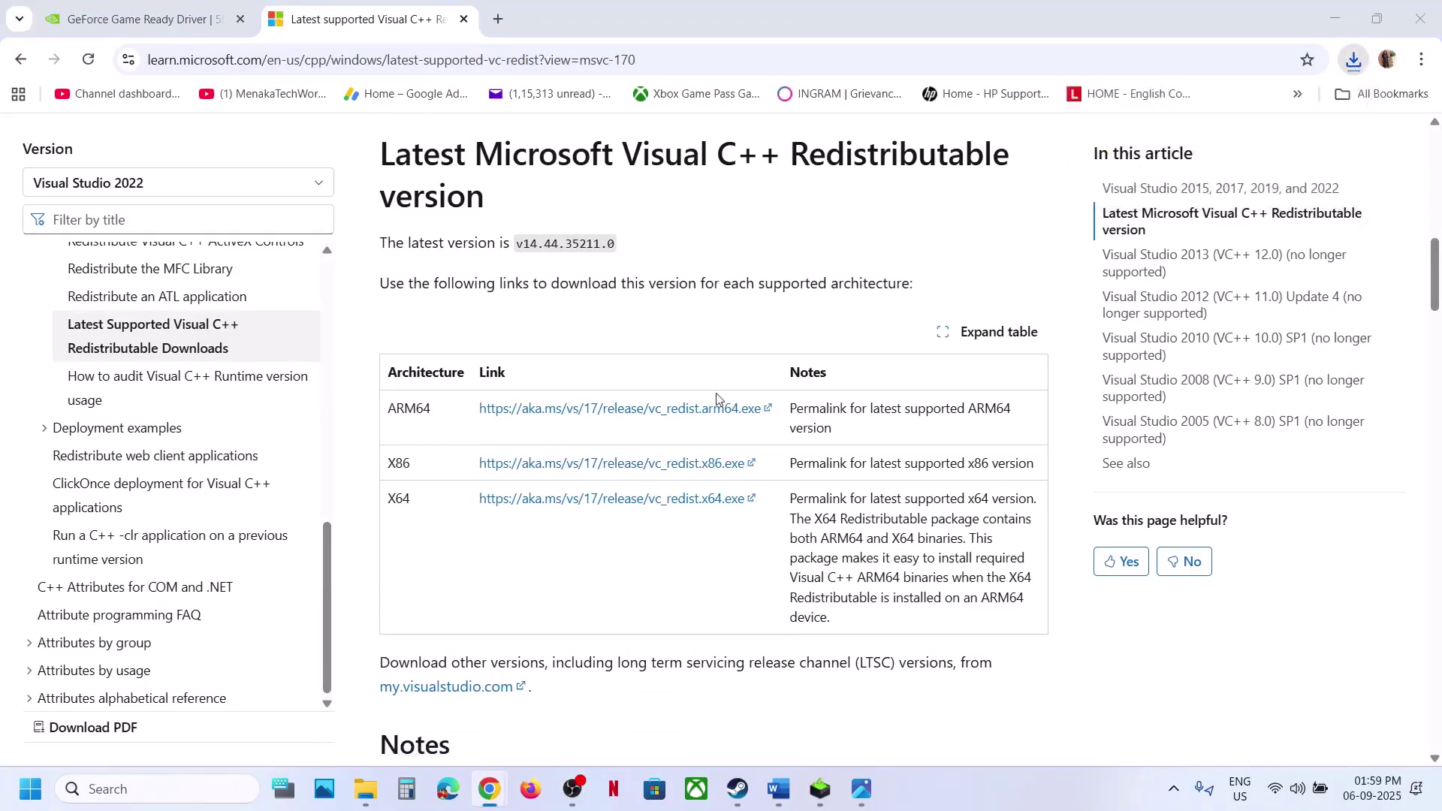
{"action": "left_click", "coordinate": [727, 496]}
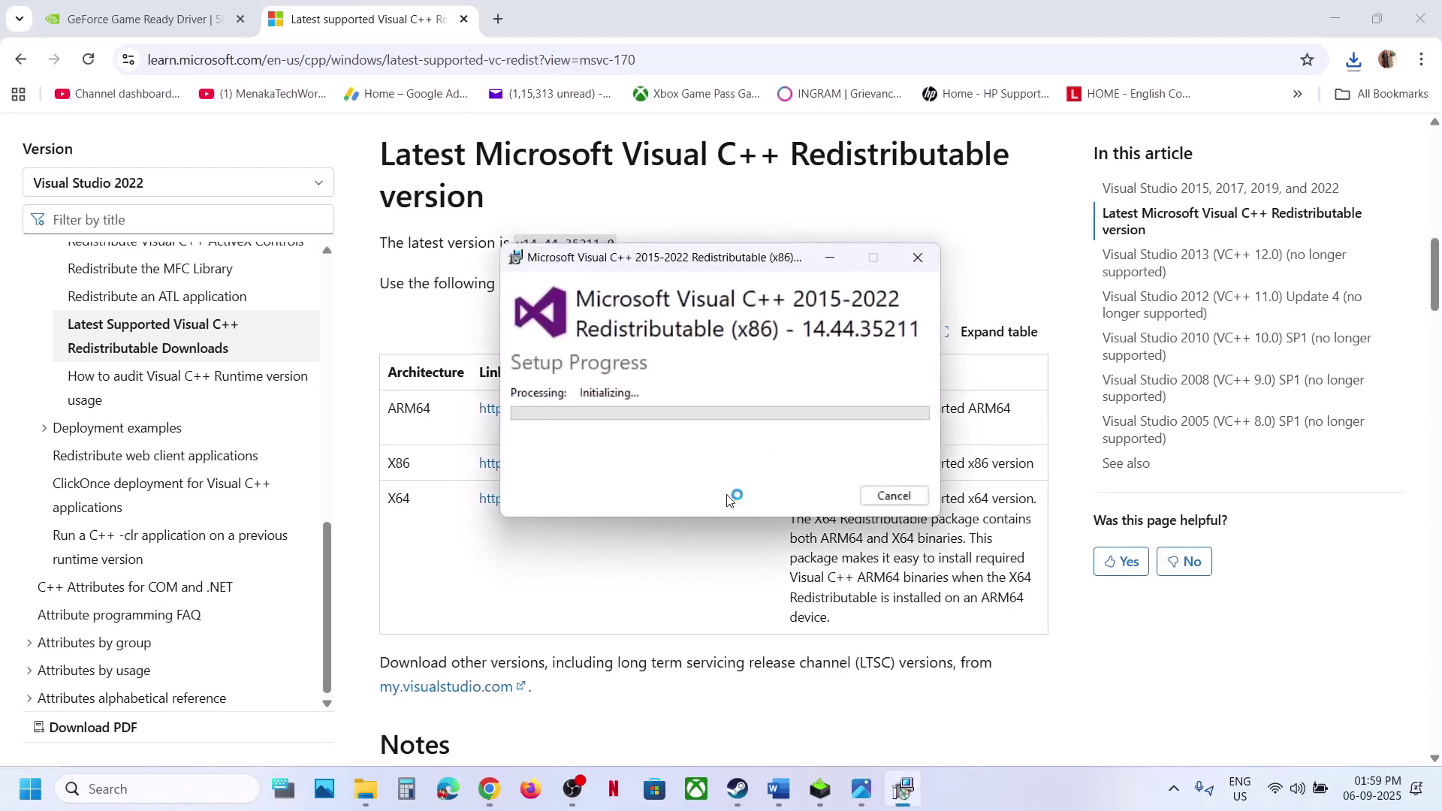
{"action": "left_click", "coordinate": [672, 537]}
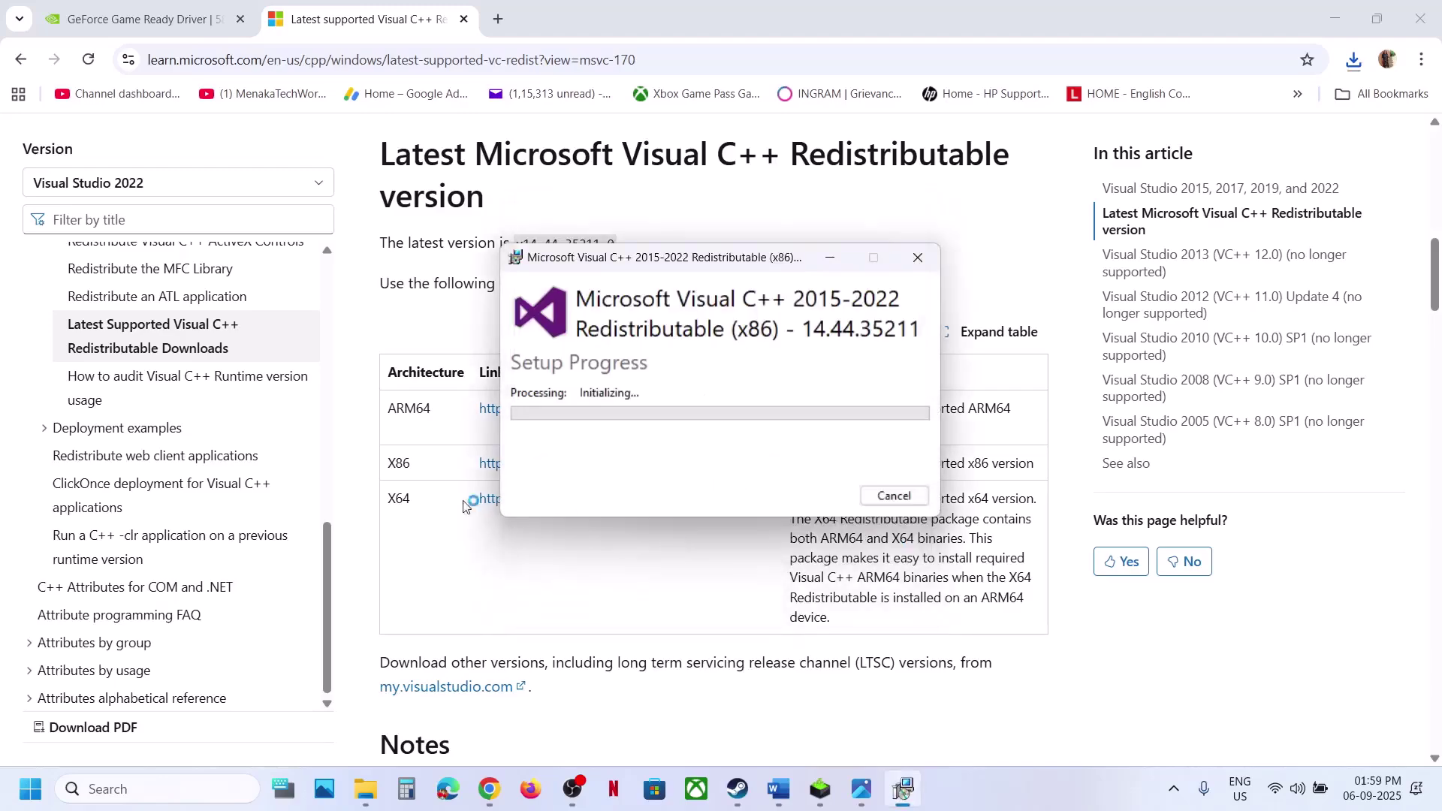
{"action": "left_click", "coordinate": [409, 497]}
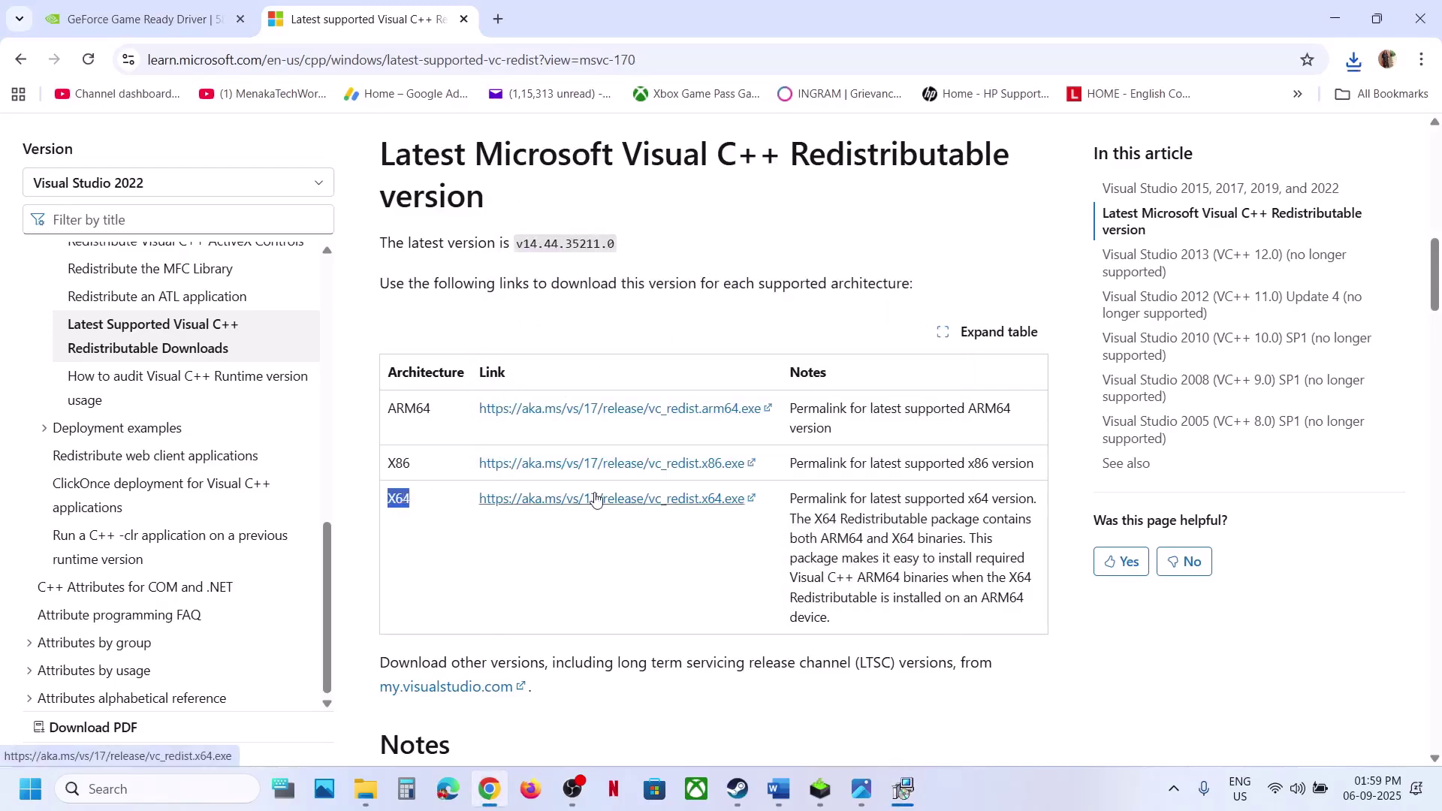
Repair the x64 Visual C++ redistributable and close both Setup Successful windows
{"action": "left_click", "coordinate": [1351, 68]}
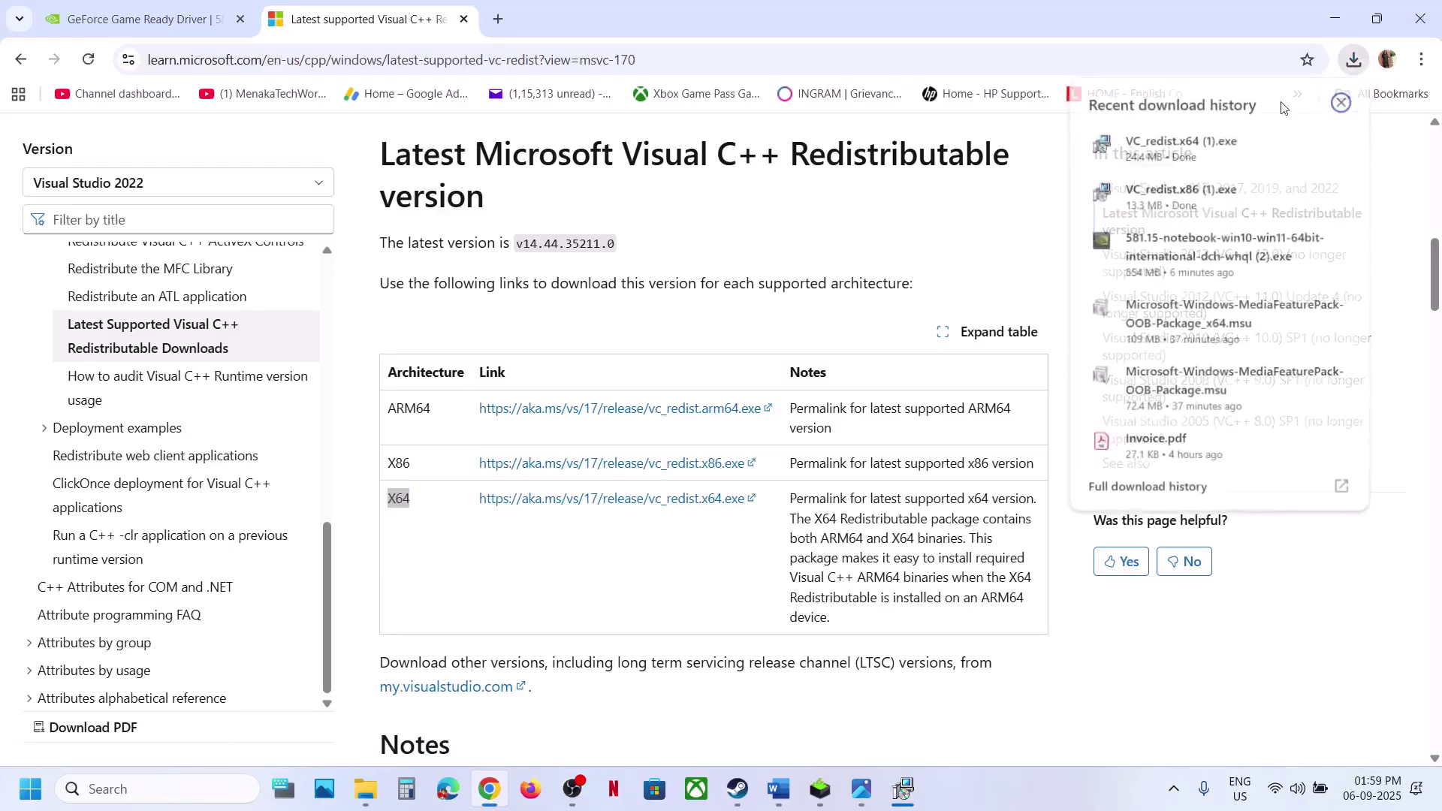
{"action": "key", "text": "Escape"}
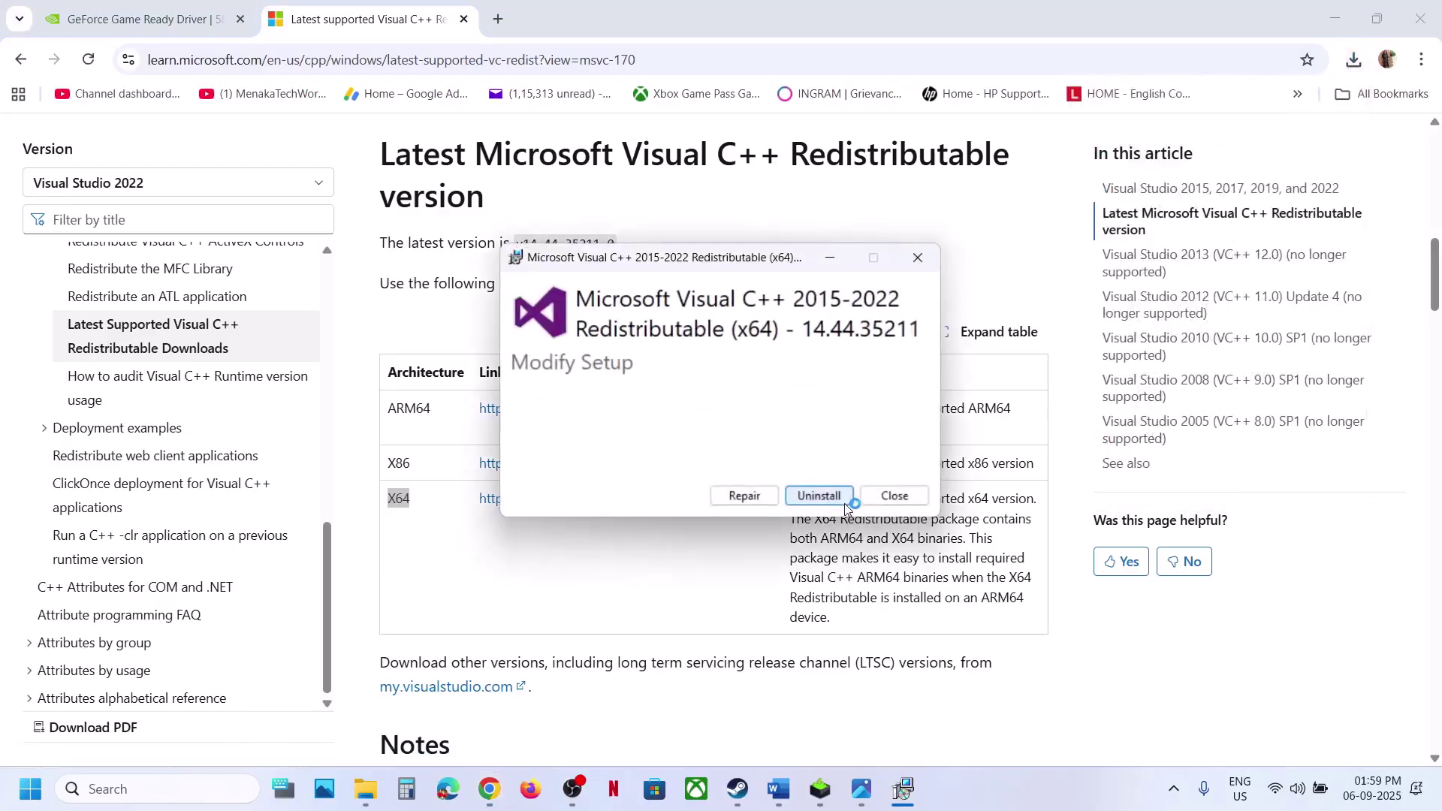
{"action": "left_click", "coordinate": [755, 499]}
{"action": "left_click", "coordinate": [658, 524]}
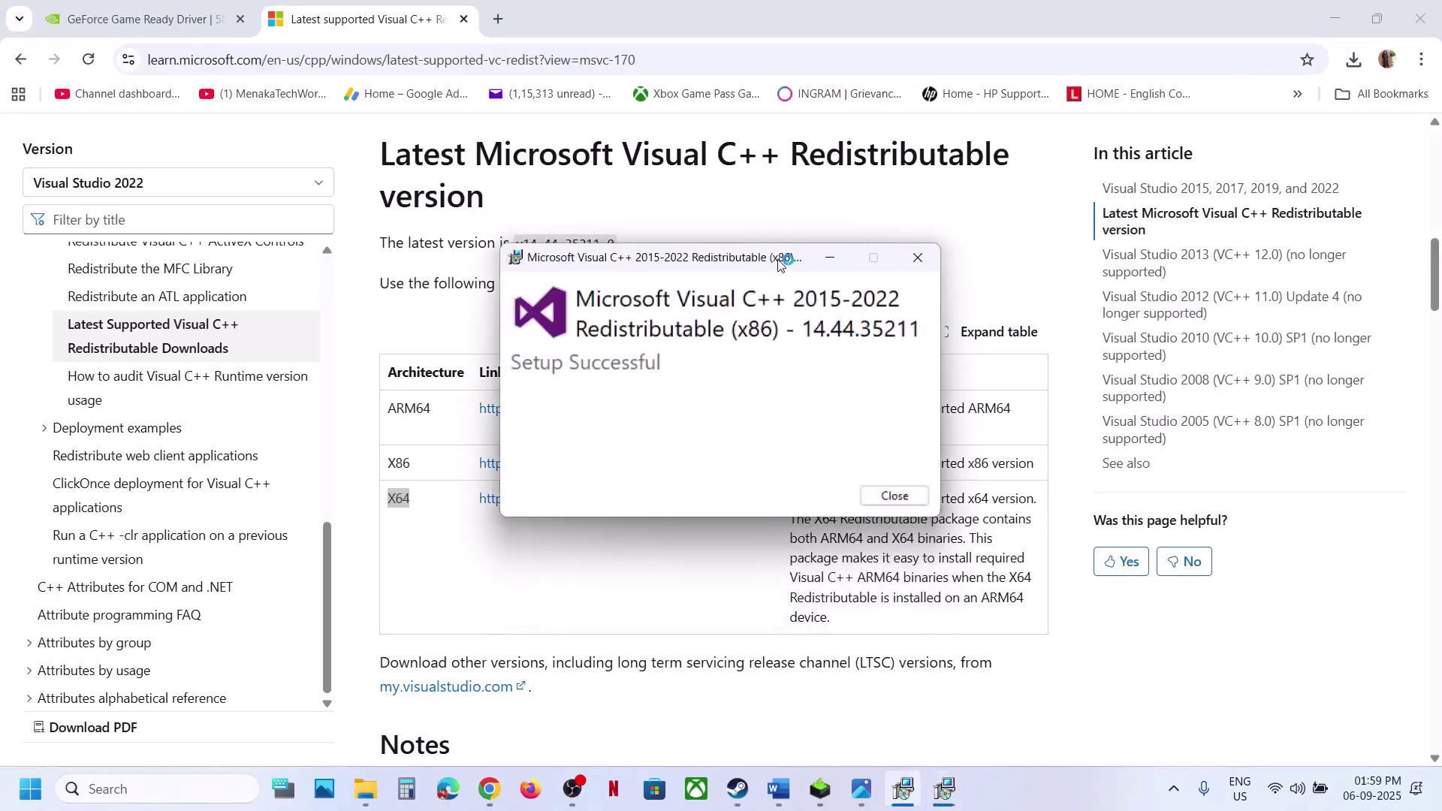
{"action": "left_click_drag", "start_coordinate": [779, 265], "coordinate": [462, 313]}
{"action": "left_click", "coordinate": [893, 494]}
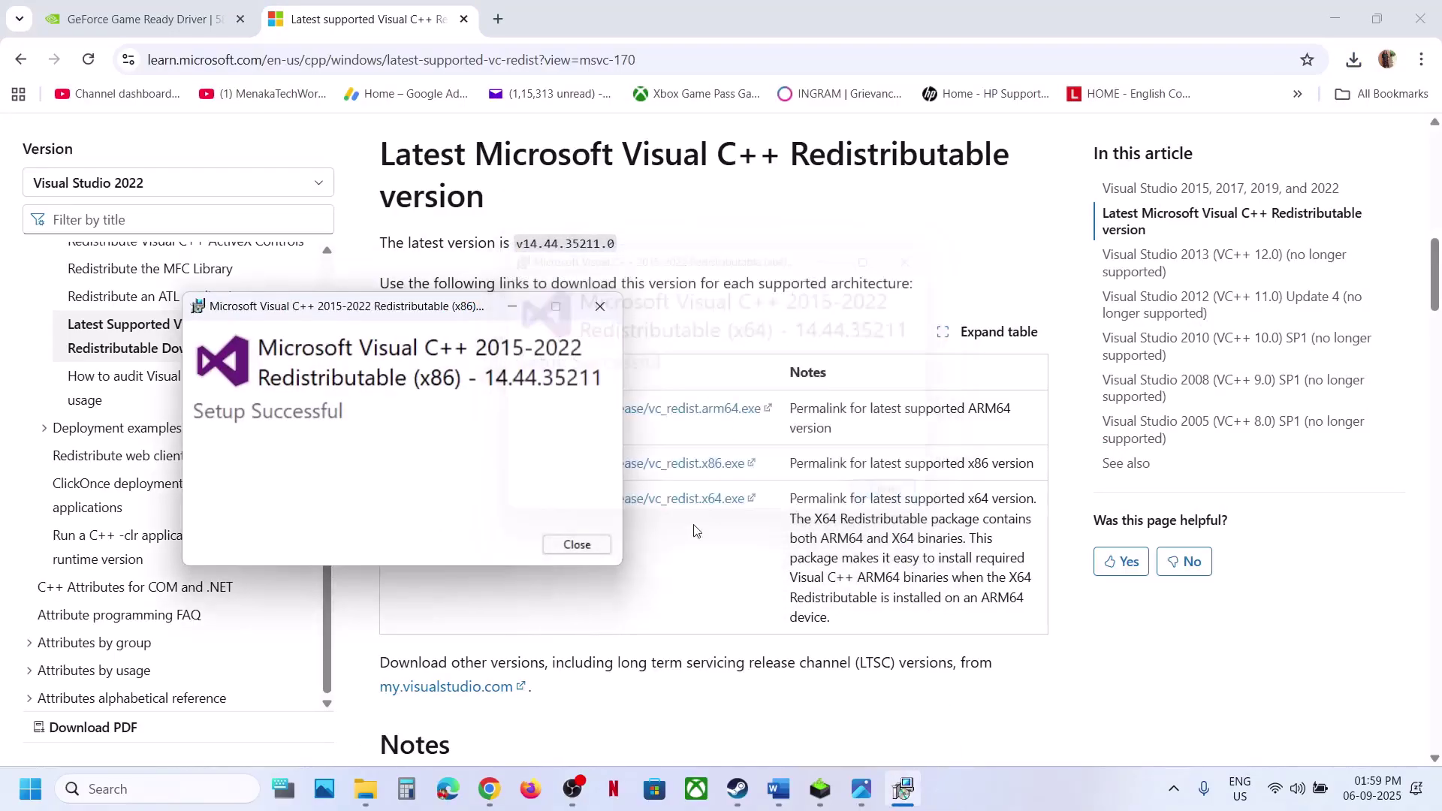
{"action": "left_click", "coordinate": [576, 544]}
{"action": "left_click", "coordinate": [30, 788]}
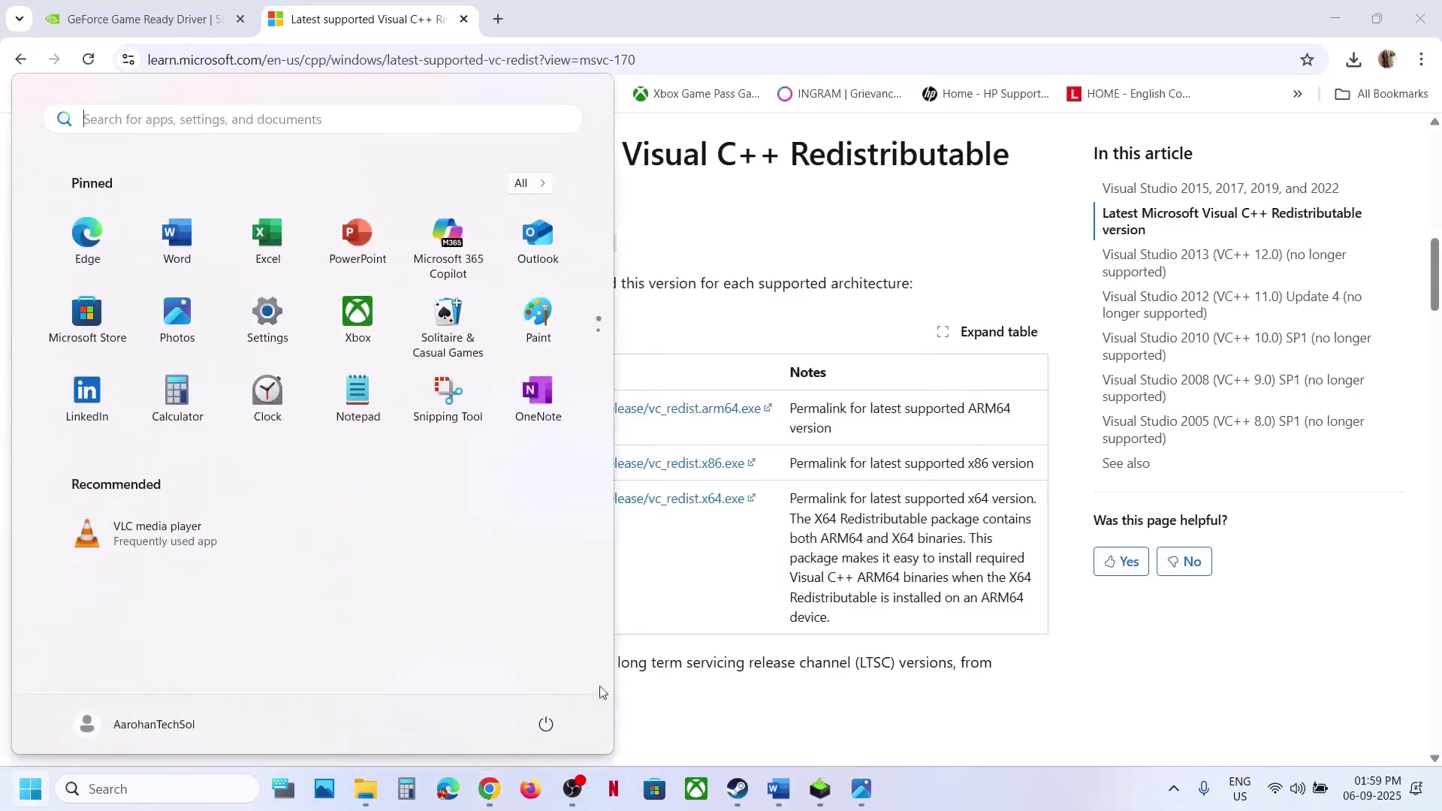
Check the Start power menu, switch through Steam and the Word notes, and start a Windows search
{"action": "left_click", "coordinate": [547, 725]}
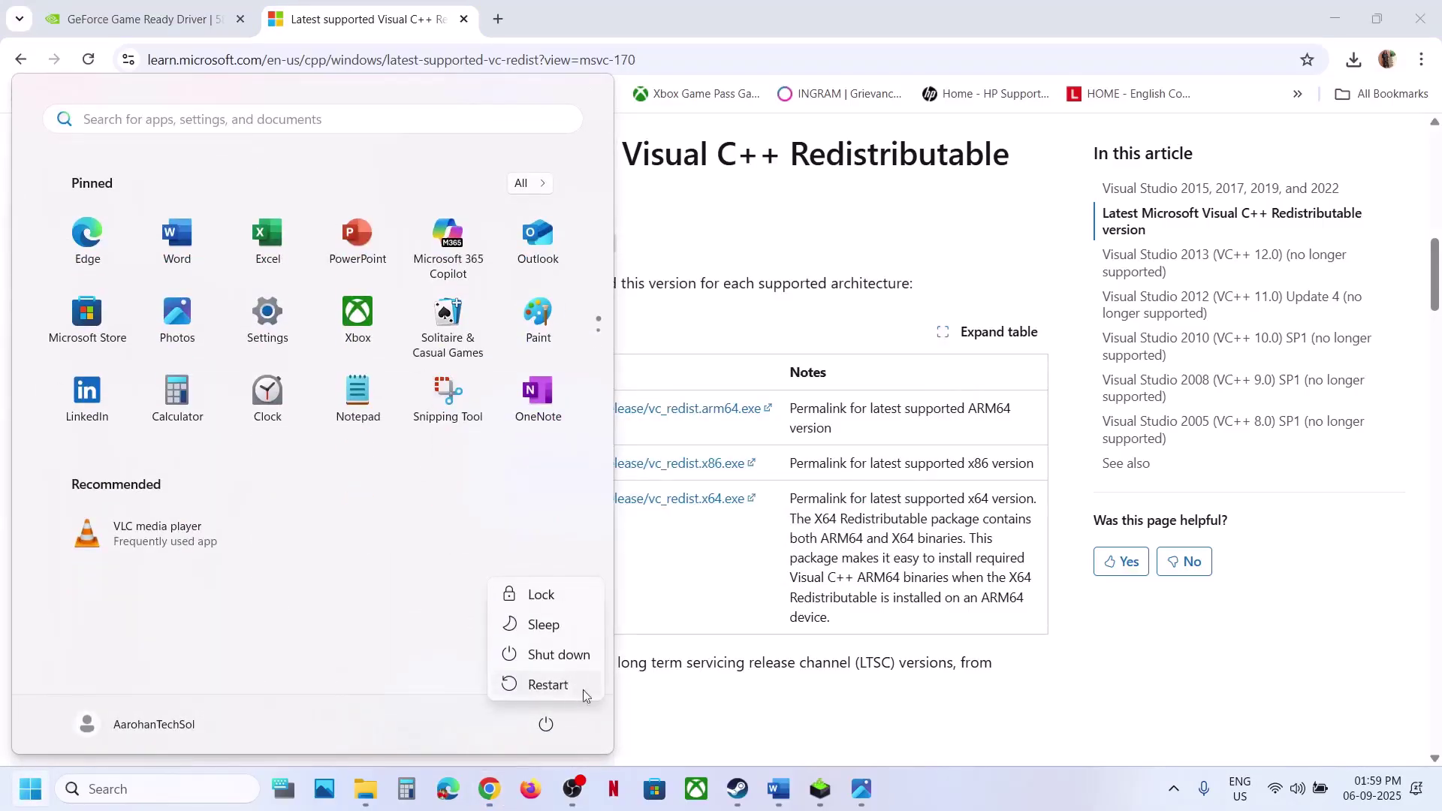
{"action": "left_click", "coordinate": [738, 789]}
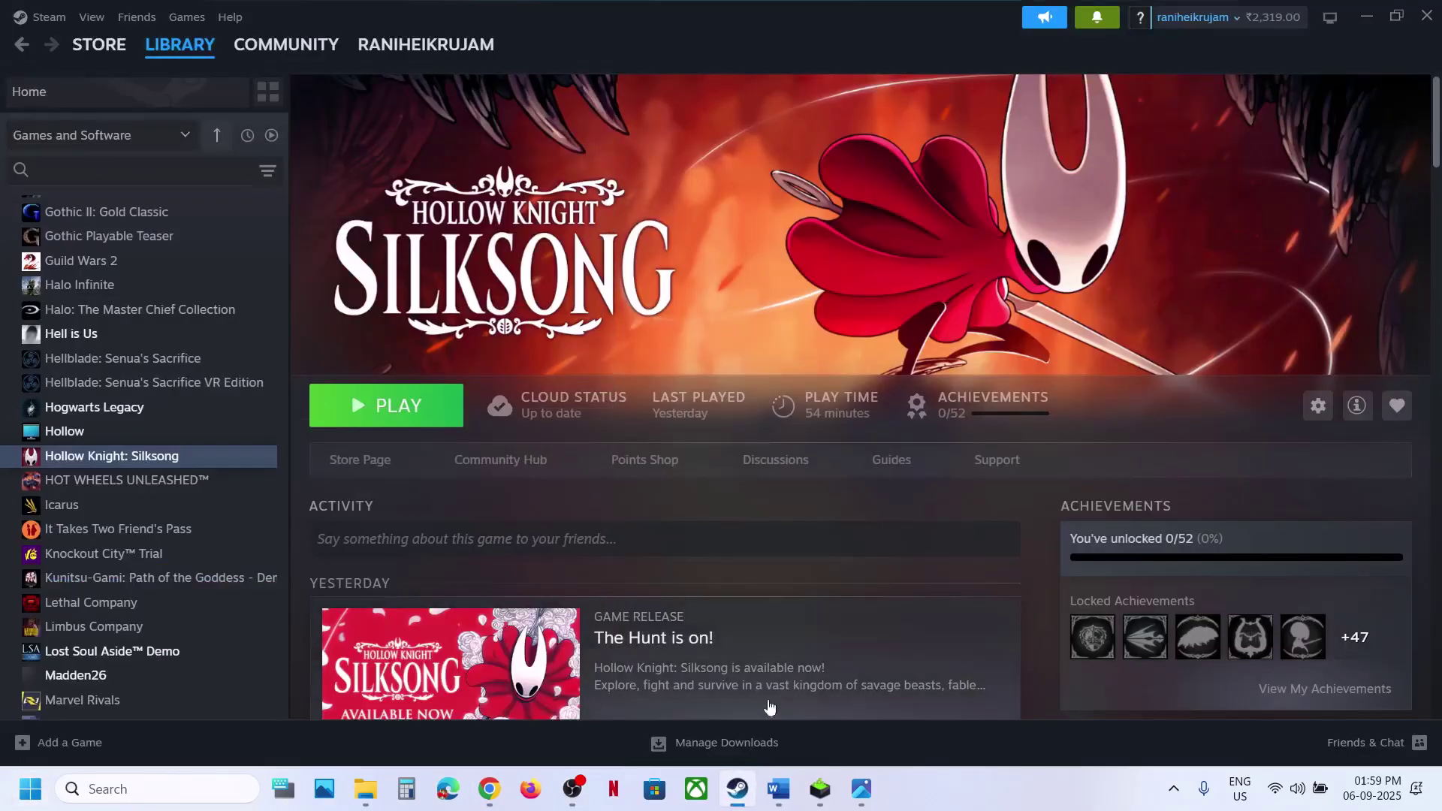
{"action": "left_click", "coordinate": [778, 789]}
{"action": "scroll", "coordinate": [614, 521], "scroll_direction": "down", "scroll_amount": 3}
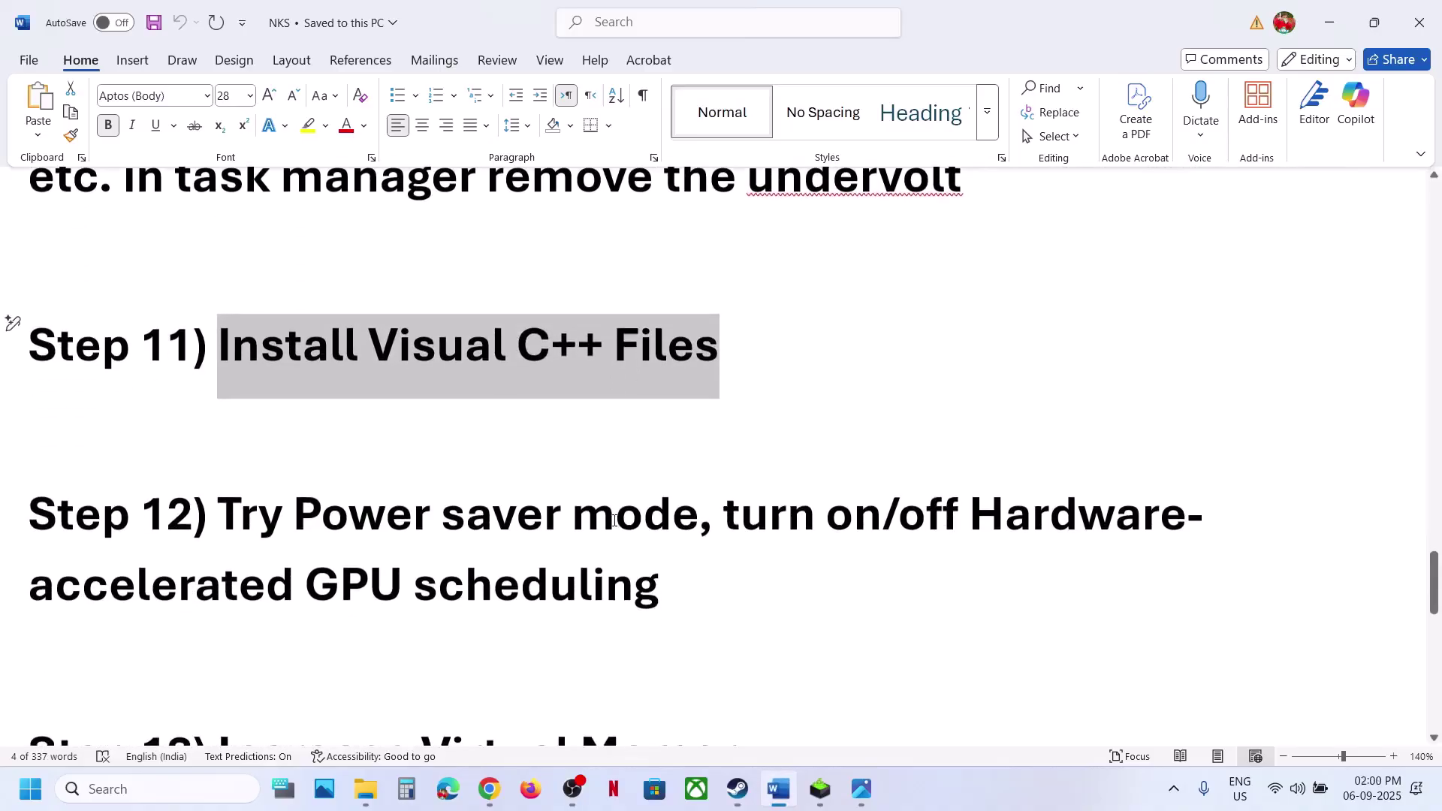
{"action": "left_click", "coordinate": [180, 790]}
Open Control Panel's Power Options showing the Balanced plan, and review the Power Saver.jpg screenshot
{"action": "type", "text": "con"}
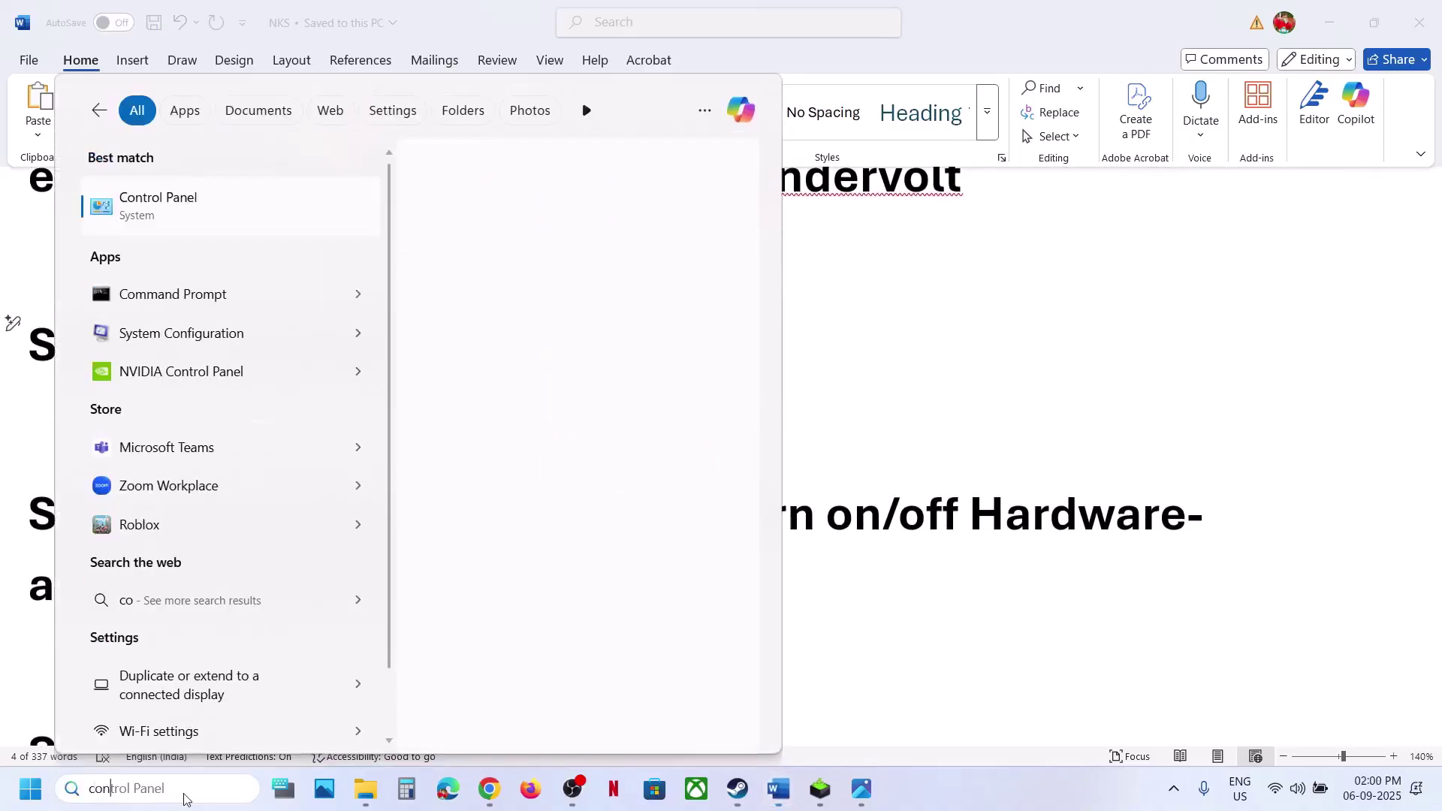
{"action": "type", "text": "trol"}
{"action": "key", "text": "Return"}
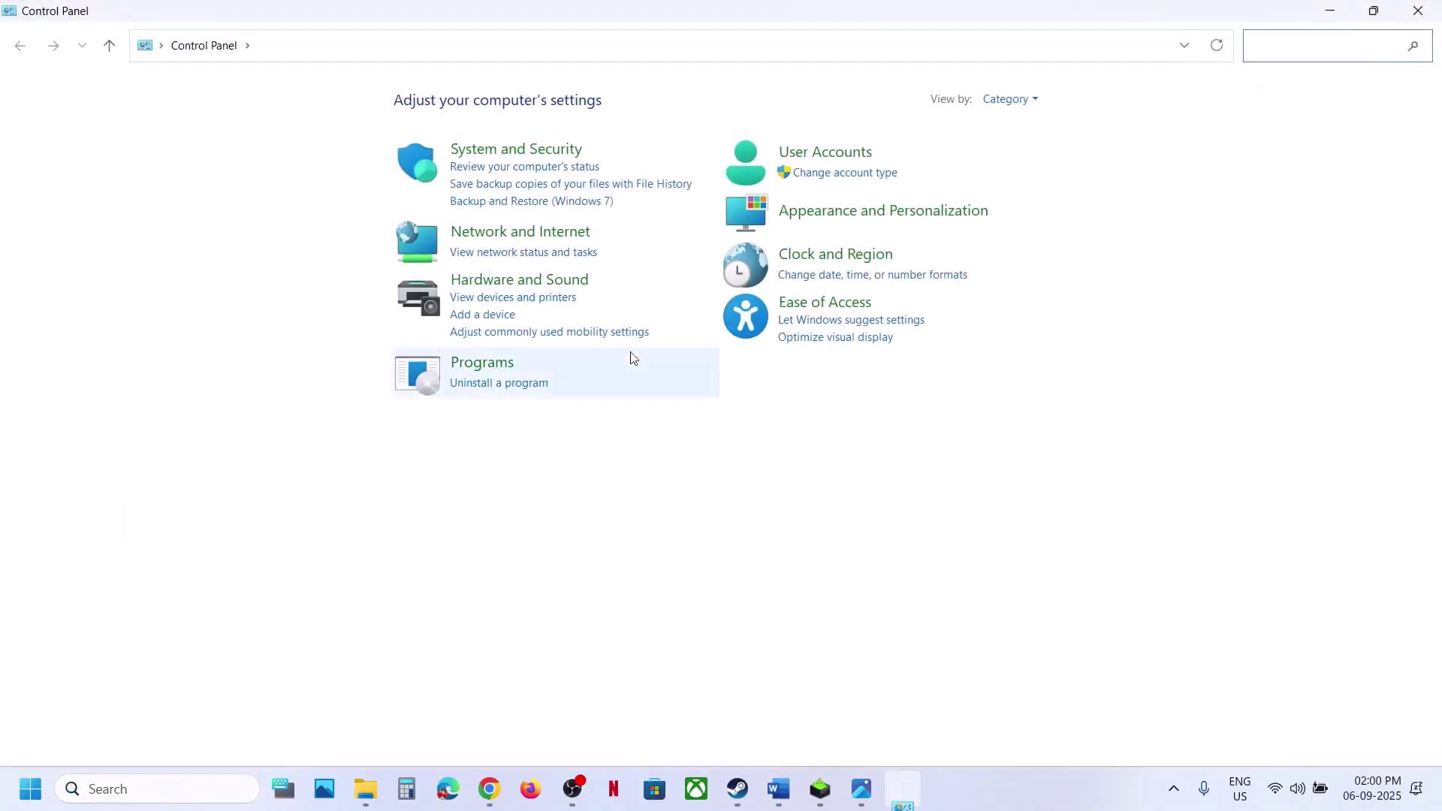
{"action": "left_click", "coordinate": [526, 280]}
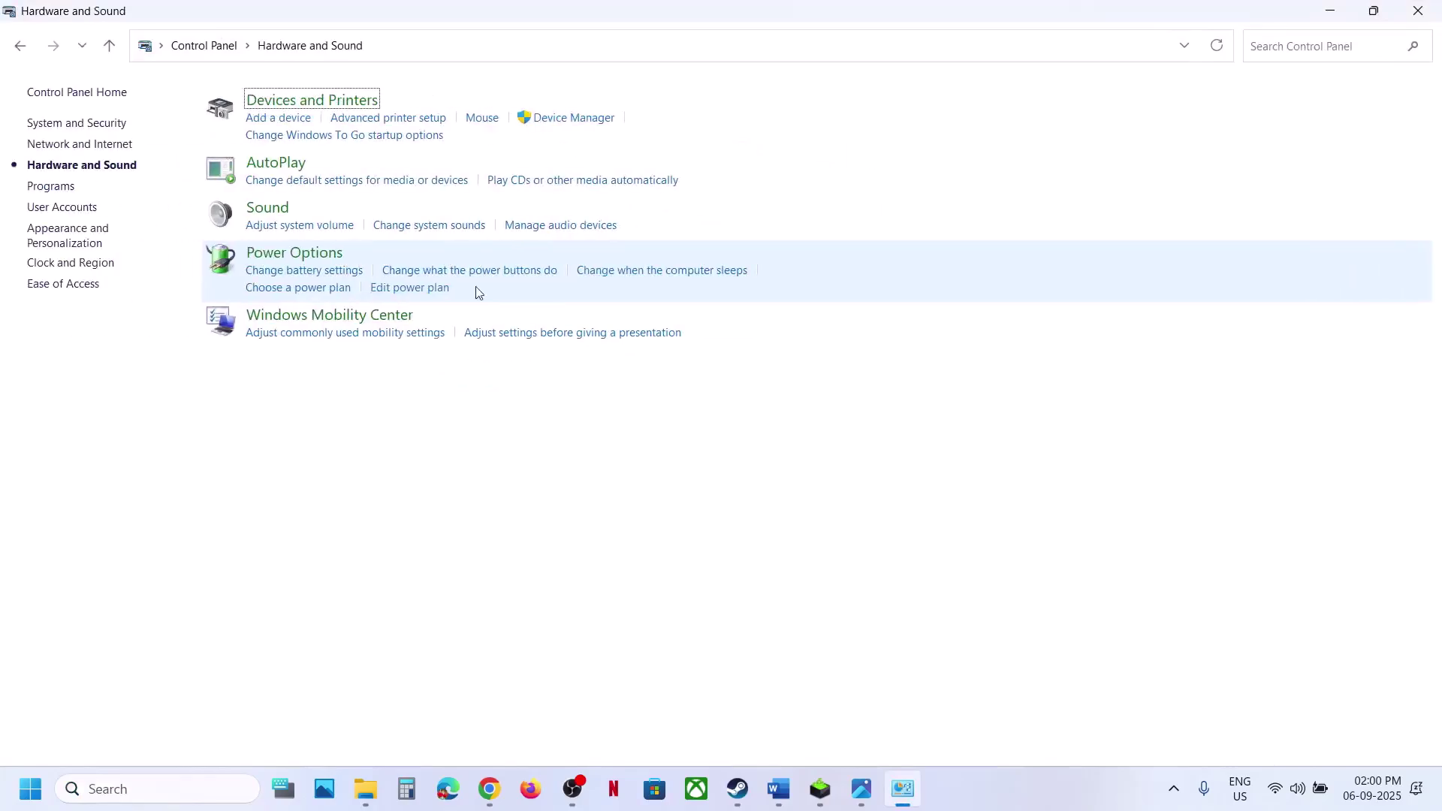
{"action": "left_click", "coordinate": [301, 260]}
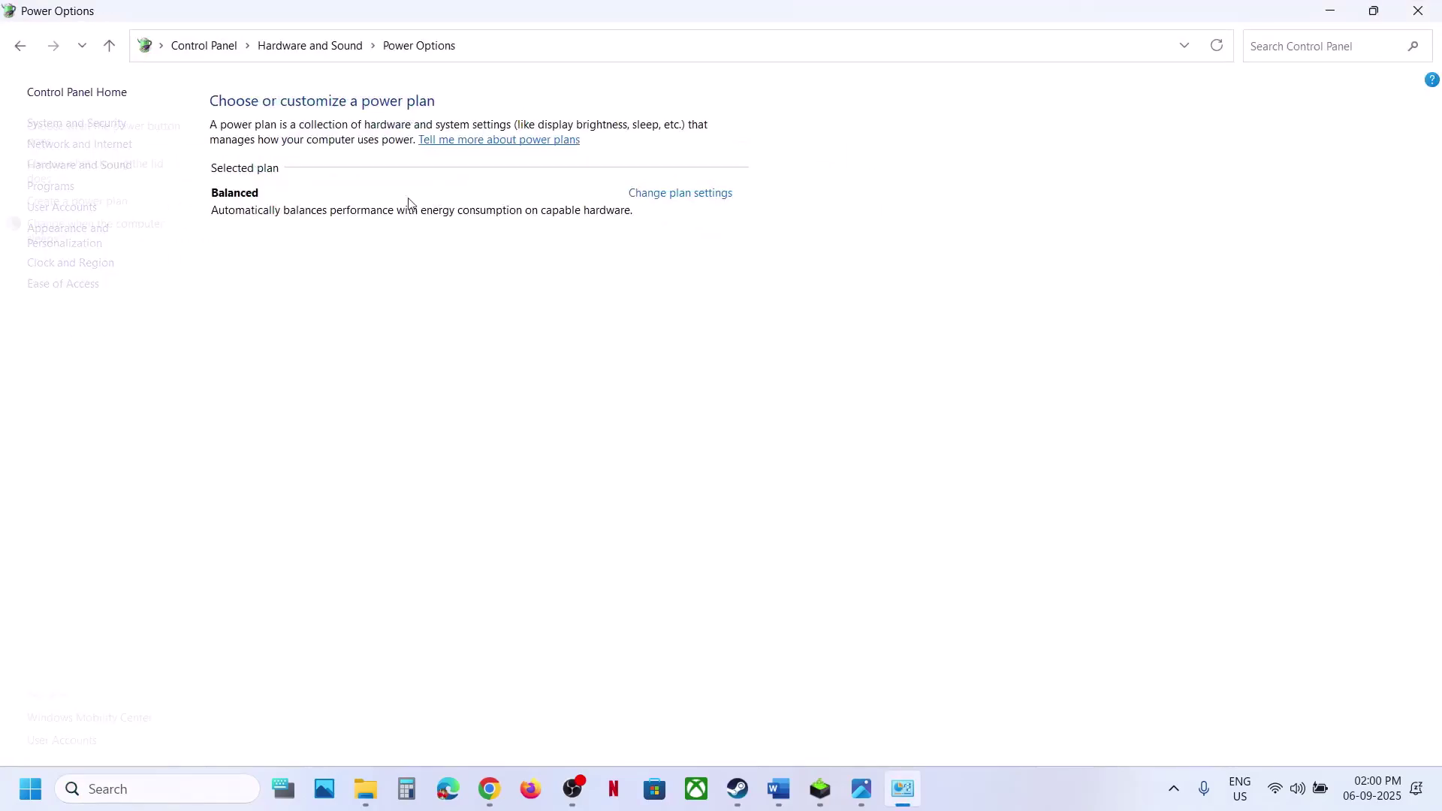
{"action": "left_click", "coordinate": [862, 797]}
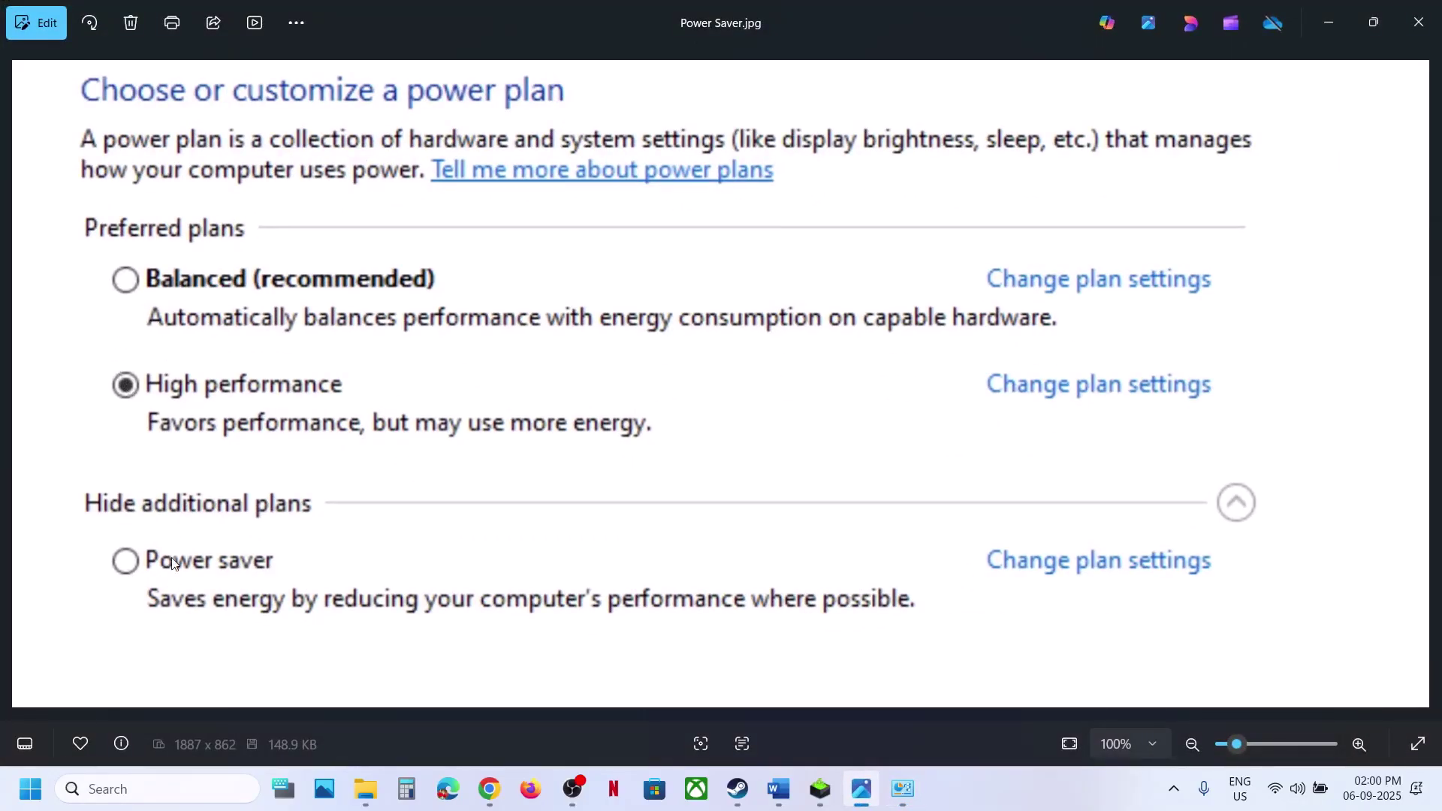
{"action": "left_click", "coordinate": [1429, 27]}
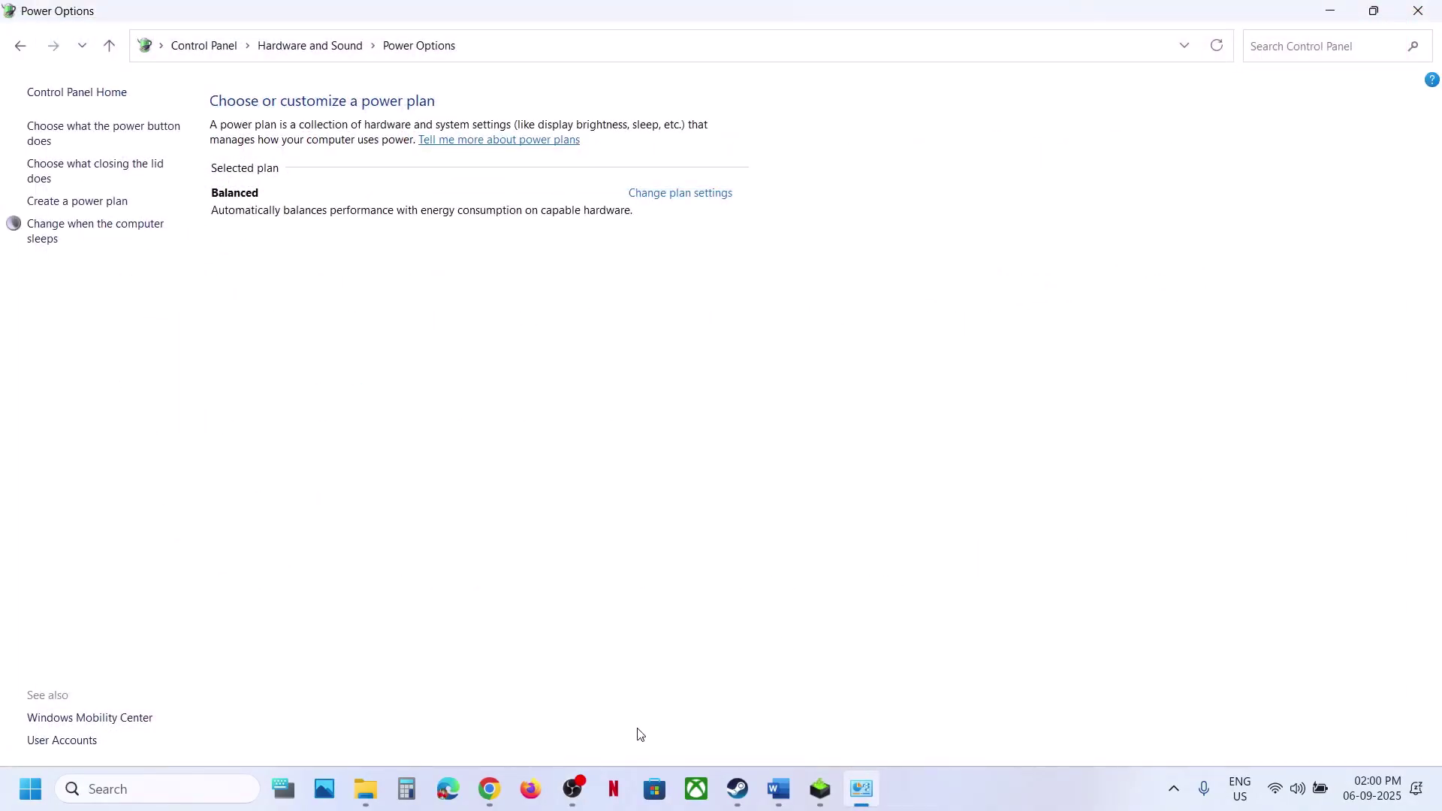
Toggle Hardware-accelerated GPU scheduling off and back on in Advanced graphics settings, then close Settings
{"action": "left_click", "coordinate": [192, 787]}
{"action": "type", "text": "graphic"}
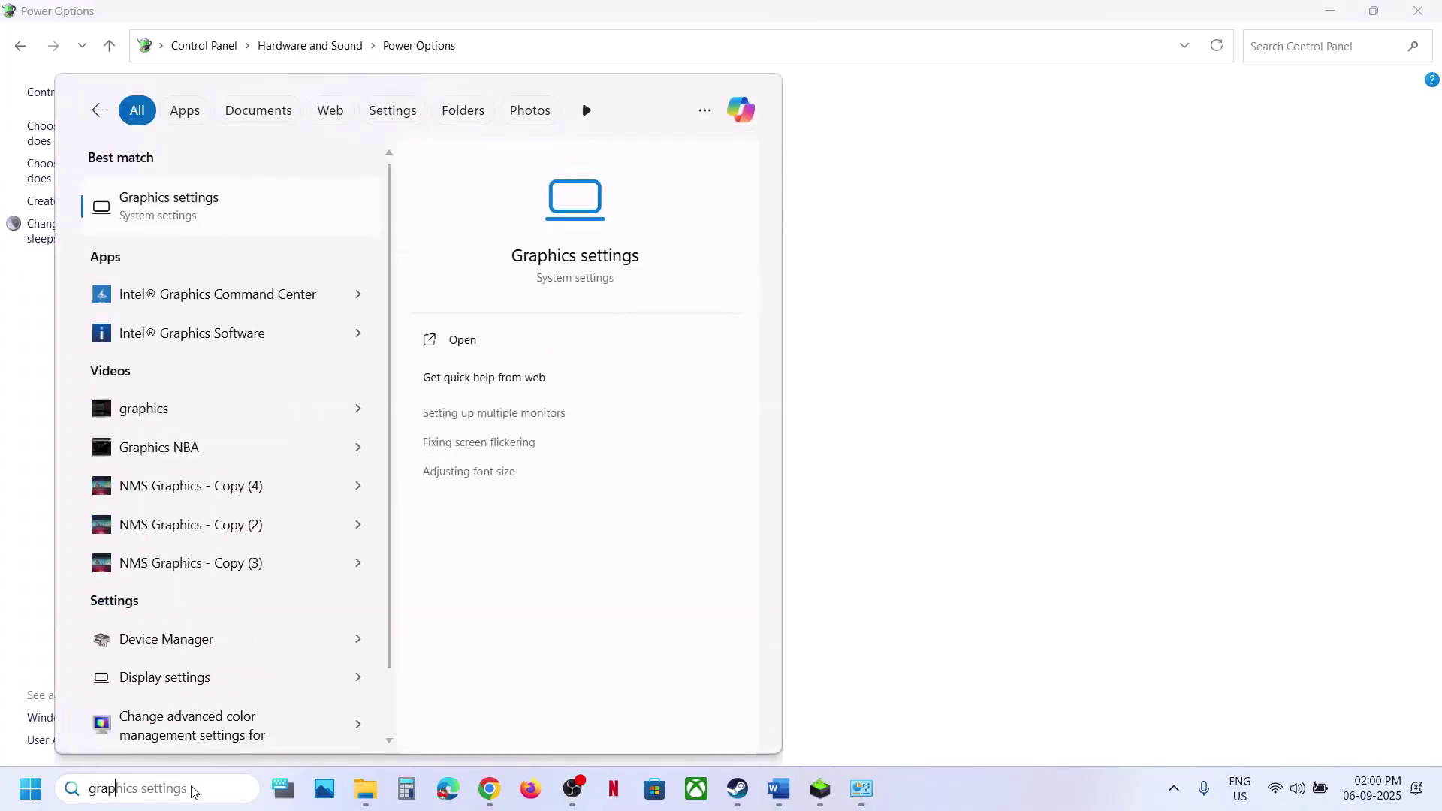
{"action": "type", "text": "s"}
{"action": "key", "text": "Return"}
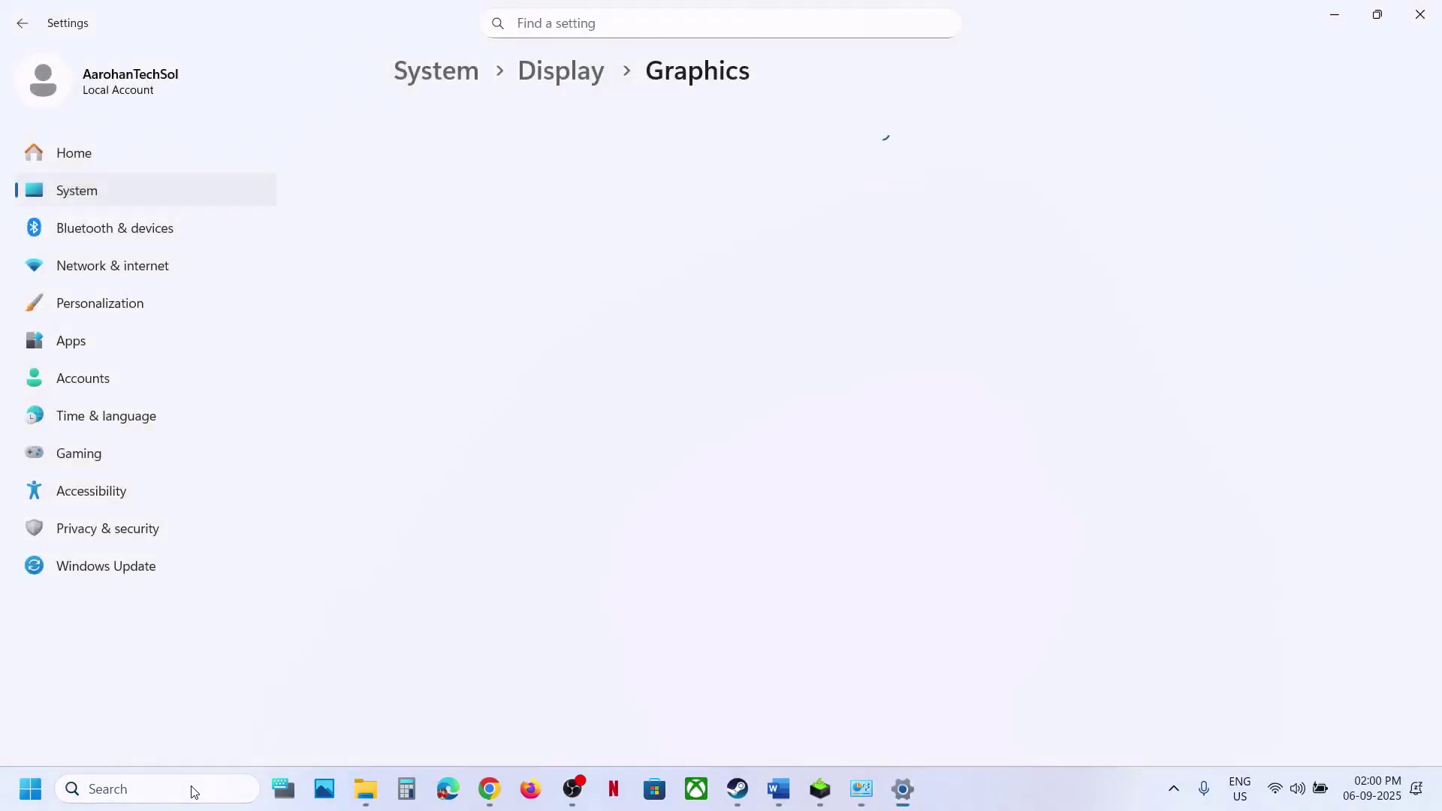
{"action": "left_click", "coordinate": [517, 317]}
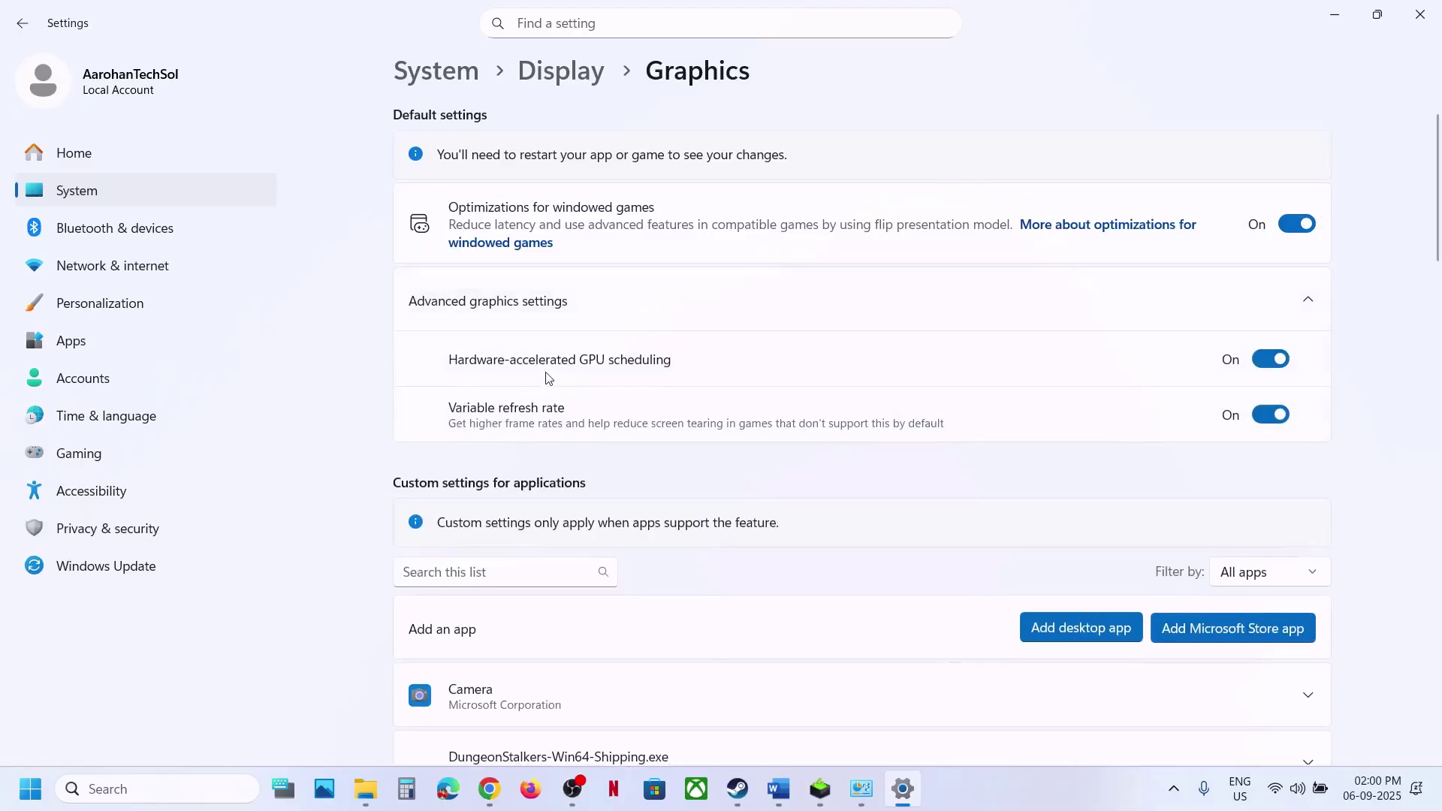
{"action": "left_click", "coordinate": [1261, 364]}
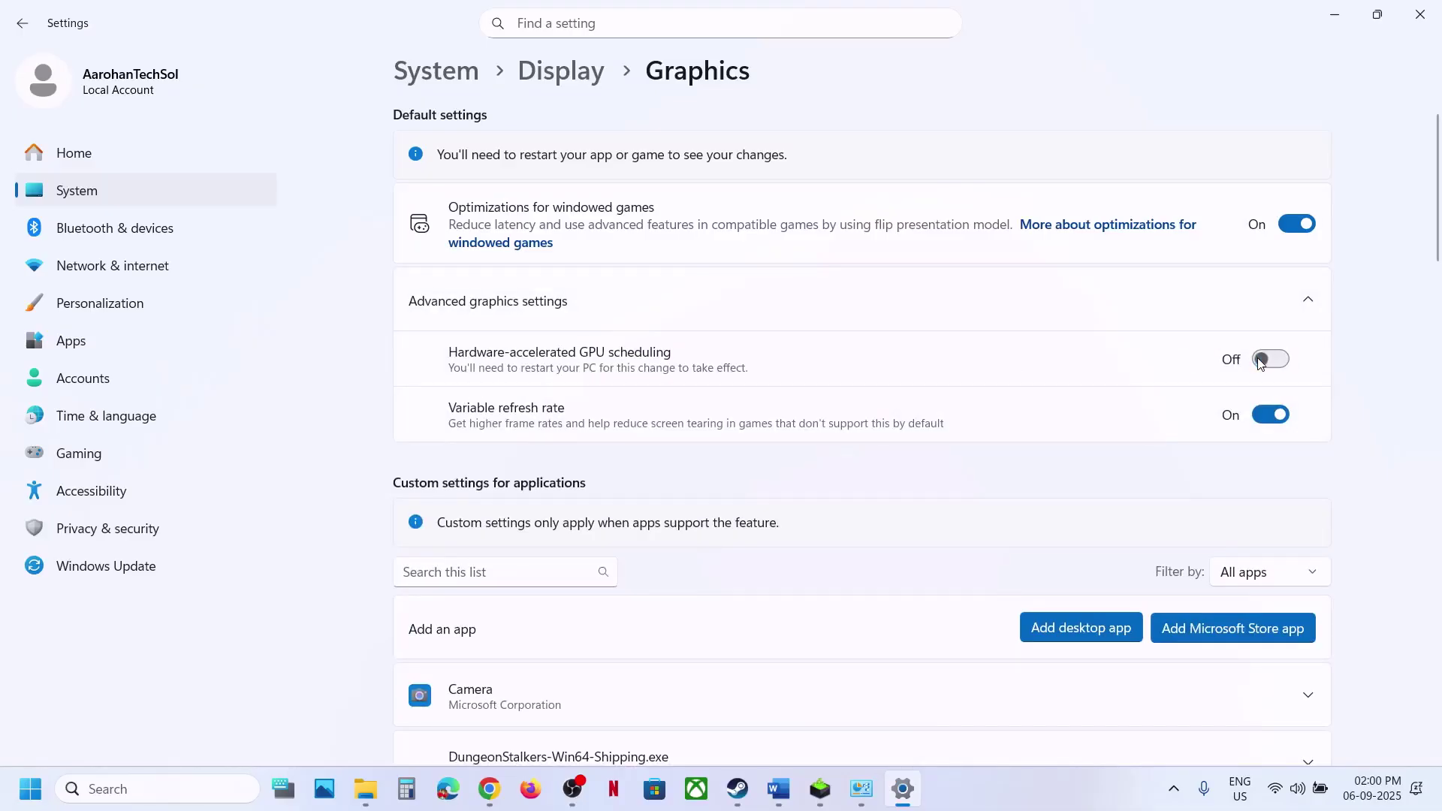
{"action": "left_click", "coordinate": [1269, 363]}
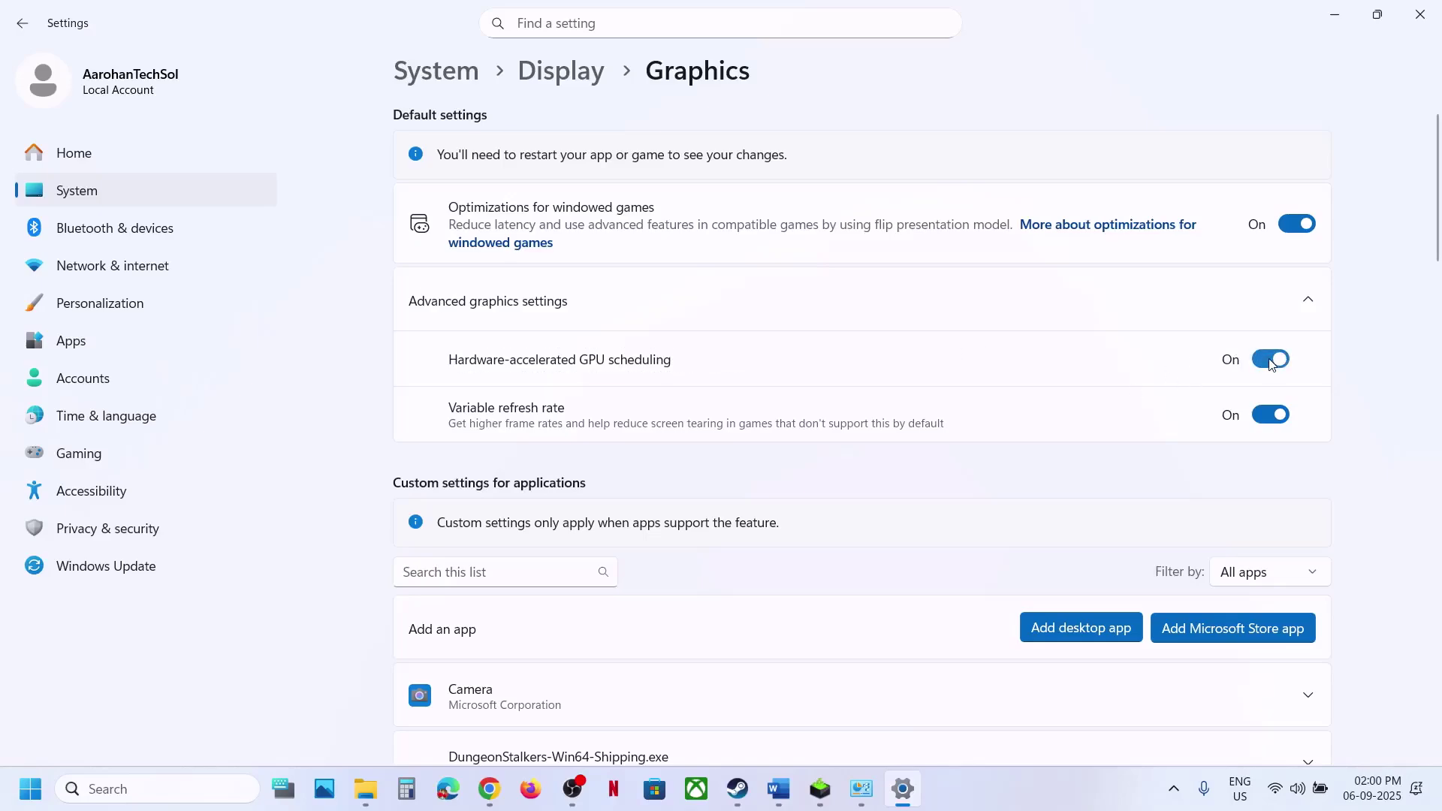
{"action": "left_click", "coordinate": [1422, 16]}
{"action": "left_click", "coordinate": [737, 789]}
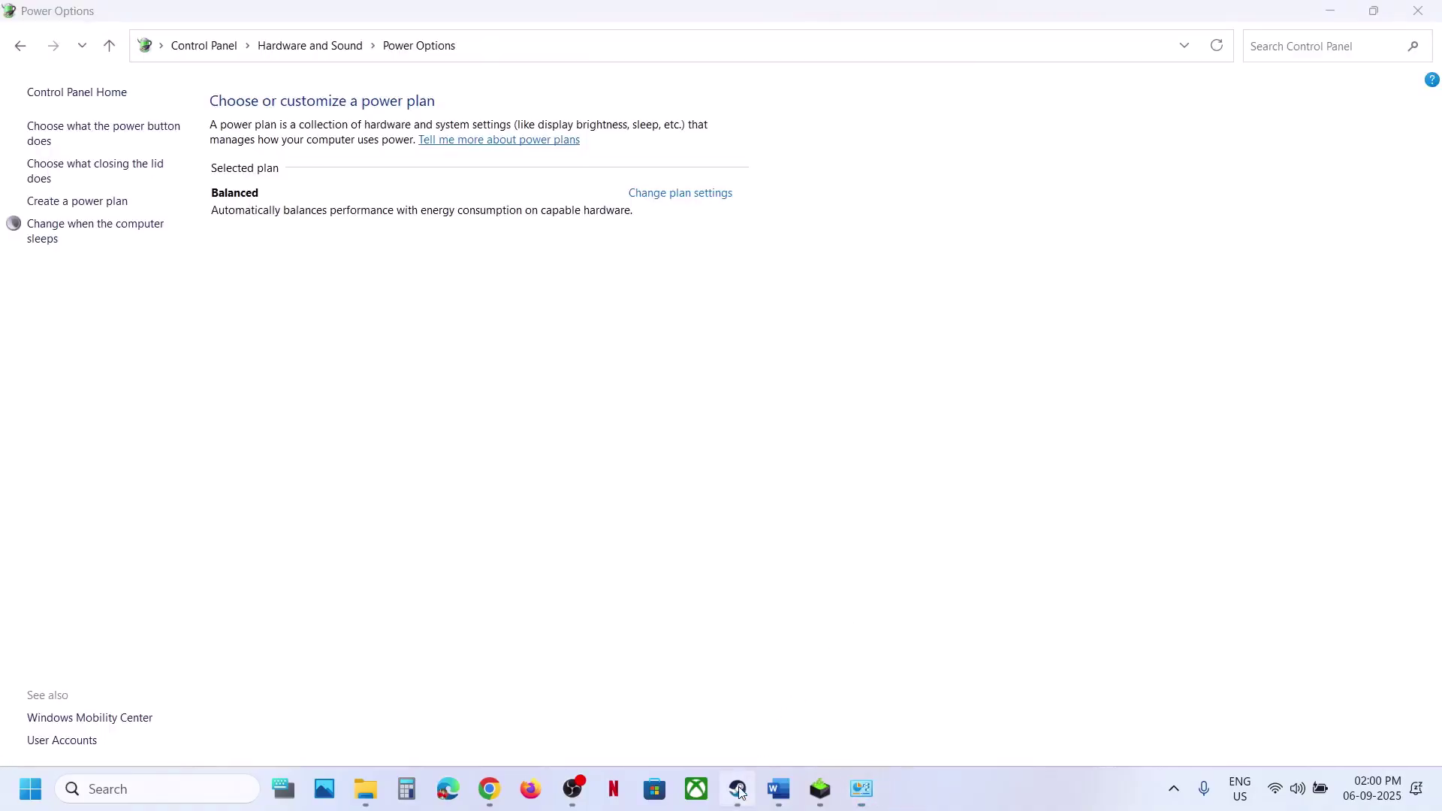
Verify the integrity of Hollow Knight: Silksong's game files from its Steam Installed Files properties
{"action": "right_click", "coordinate": [148, 454]}
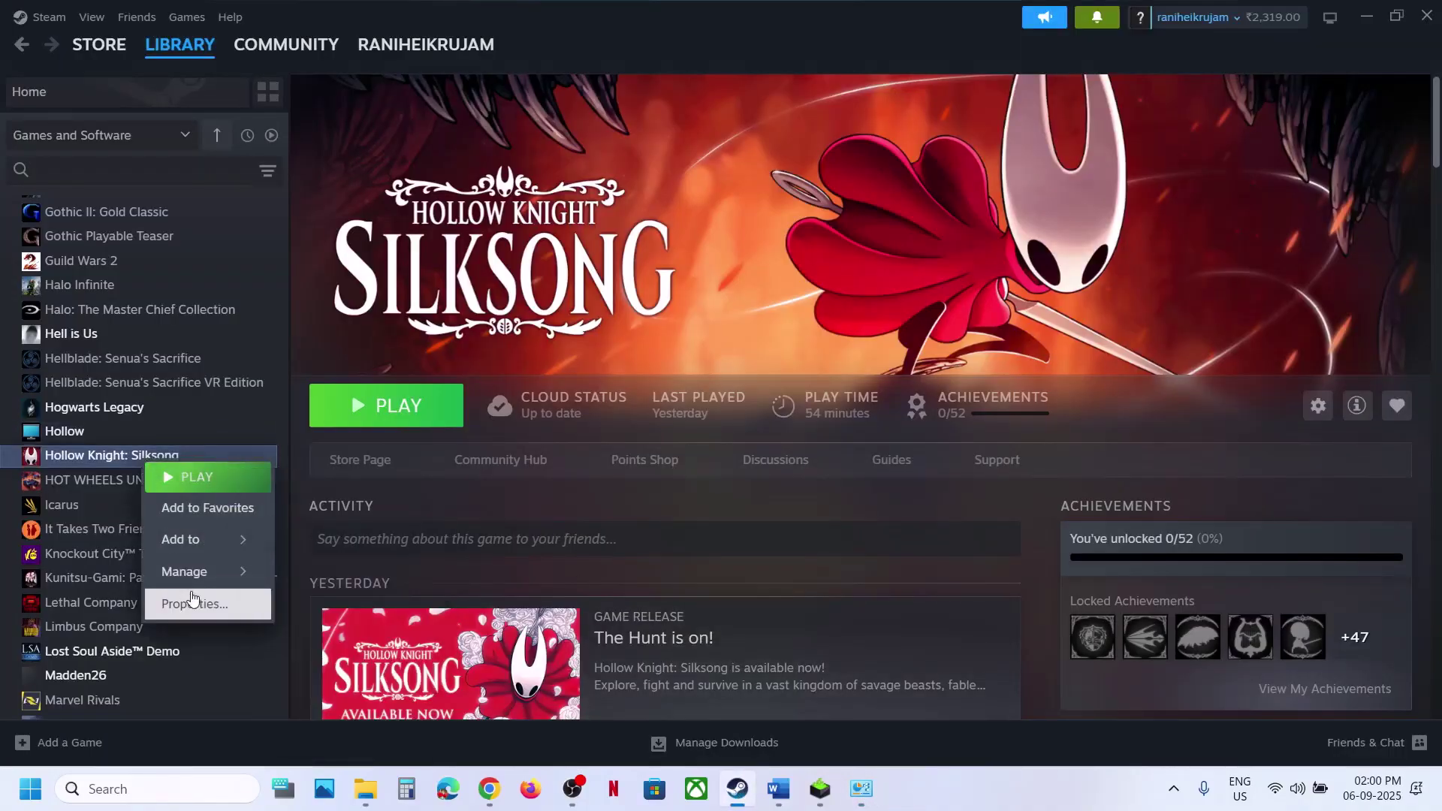
{"action": "left_click", "coordinate": [194, 603]}
{"action": "left_click", "coordinate": [405, 296]}
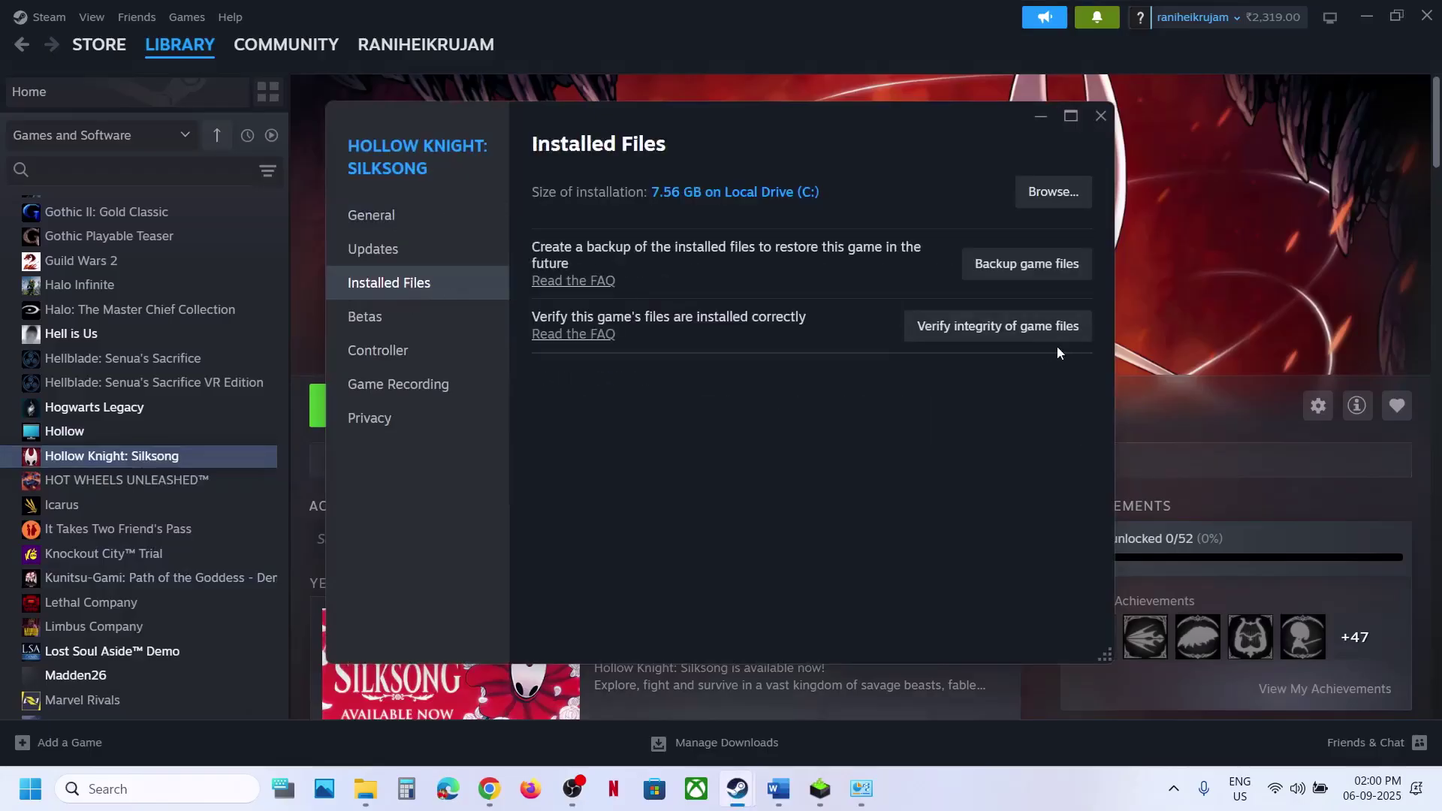
{"action": "left_click", "coordinate": [951, 328]}
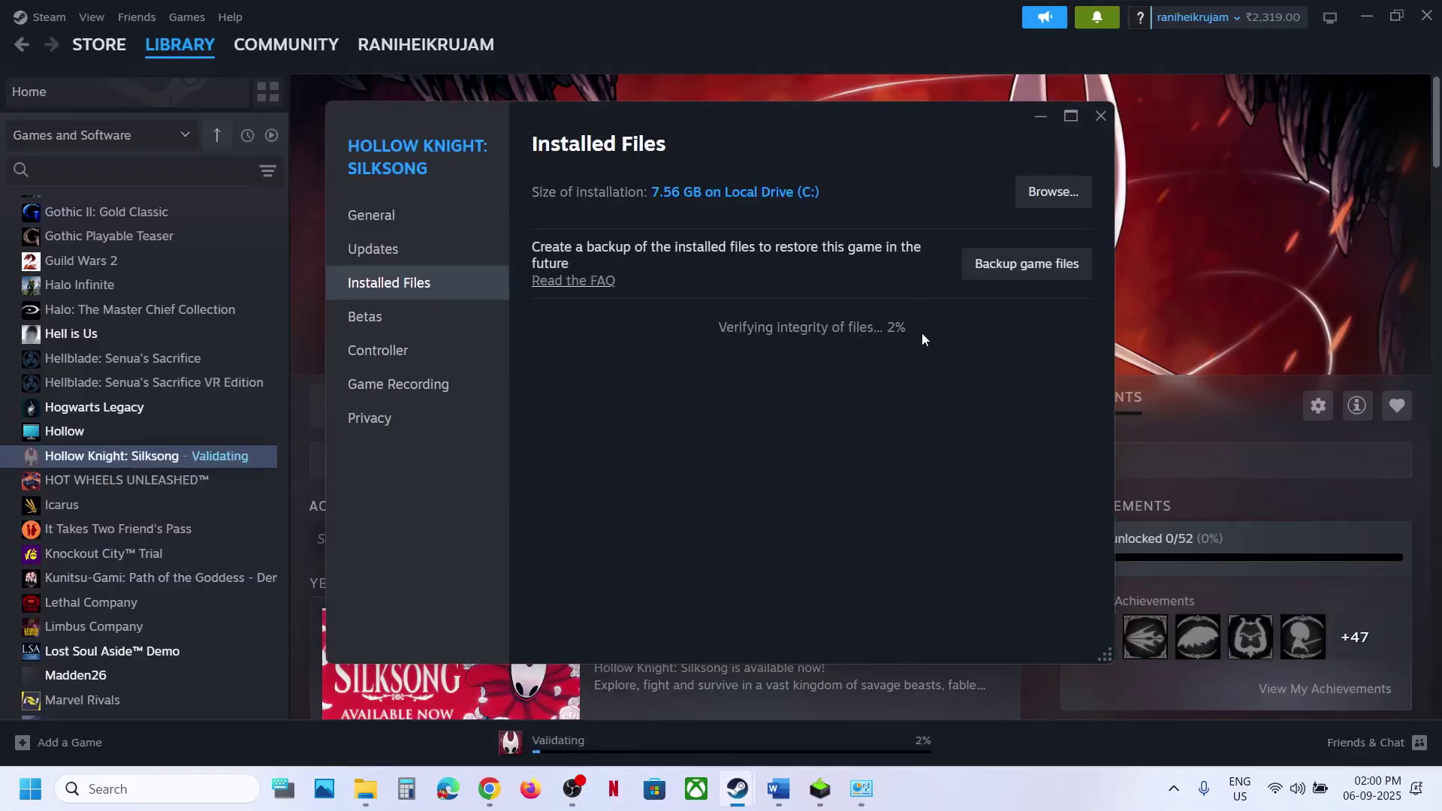
Append ', verify' to the Step 12 heading in the Word guide
{"action": "left_click", "coordinate": [779, 789]}
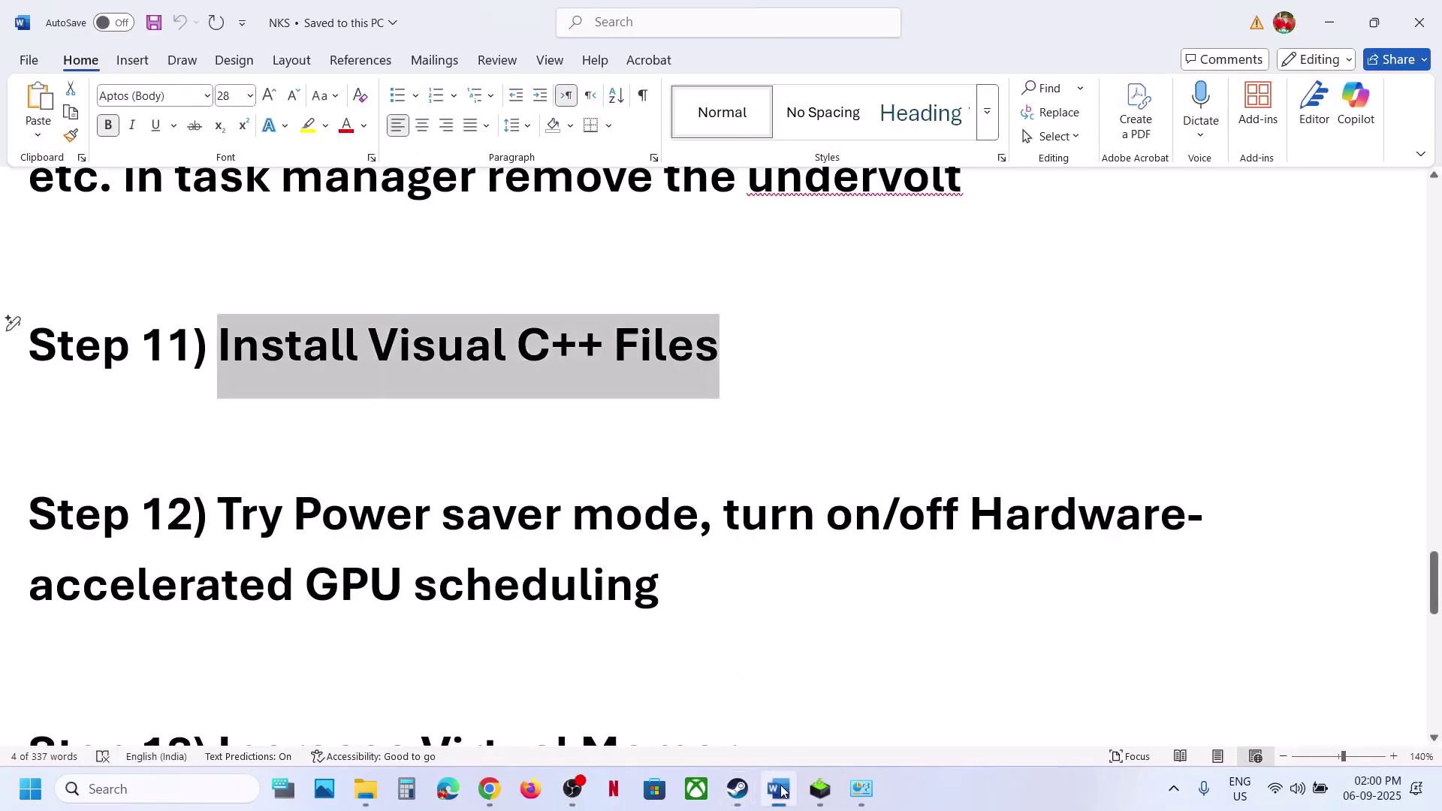
{"action": "left_click", "coordinate": [721, 592]}
{"action": "type", "text": ", verify"}
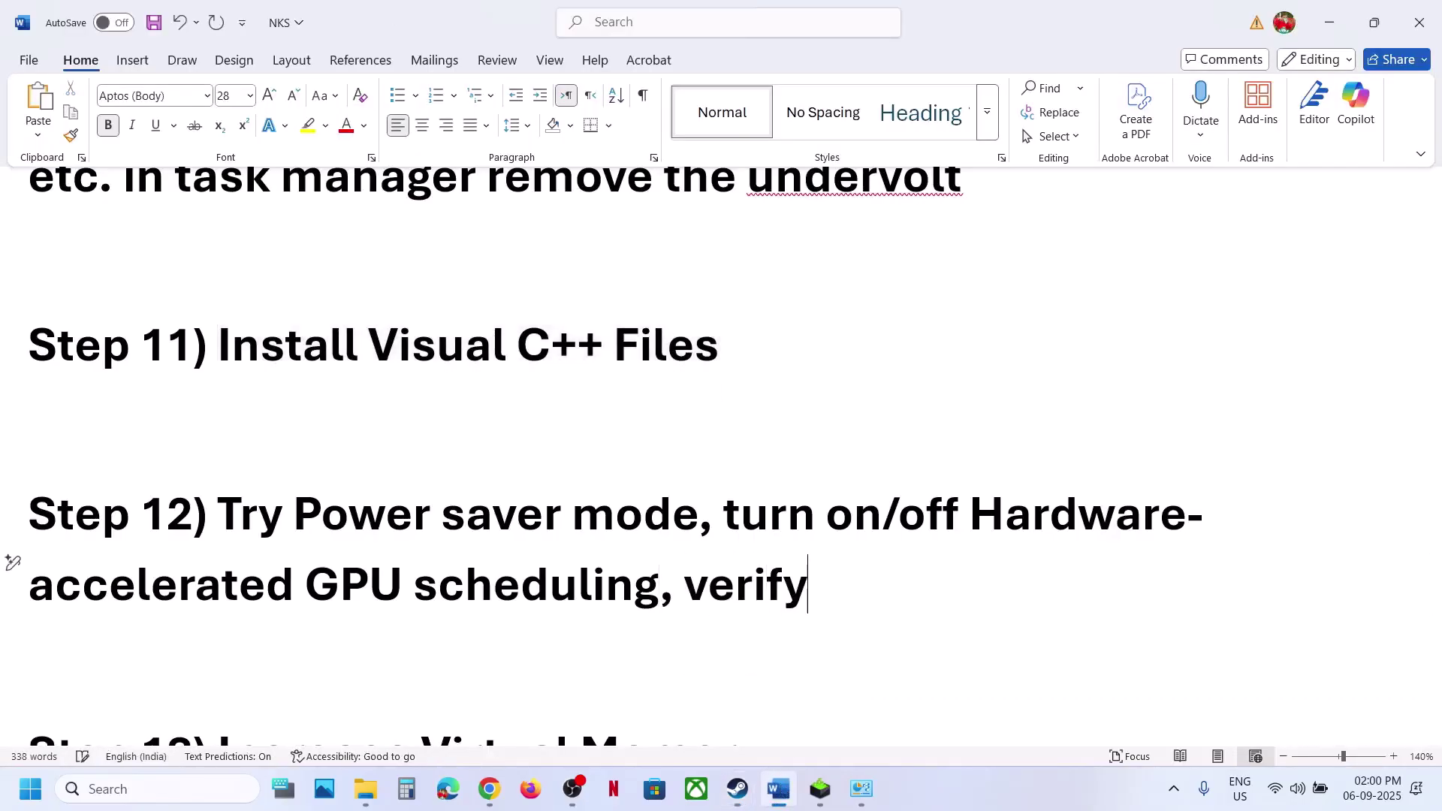
{"action": "scroll", "coordinate": [410, 606], "scroll_direction": "down", "scroll_amount": 4}
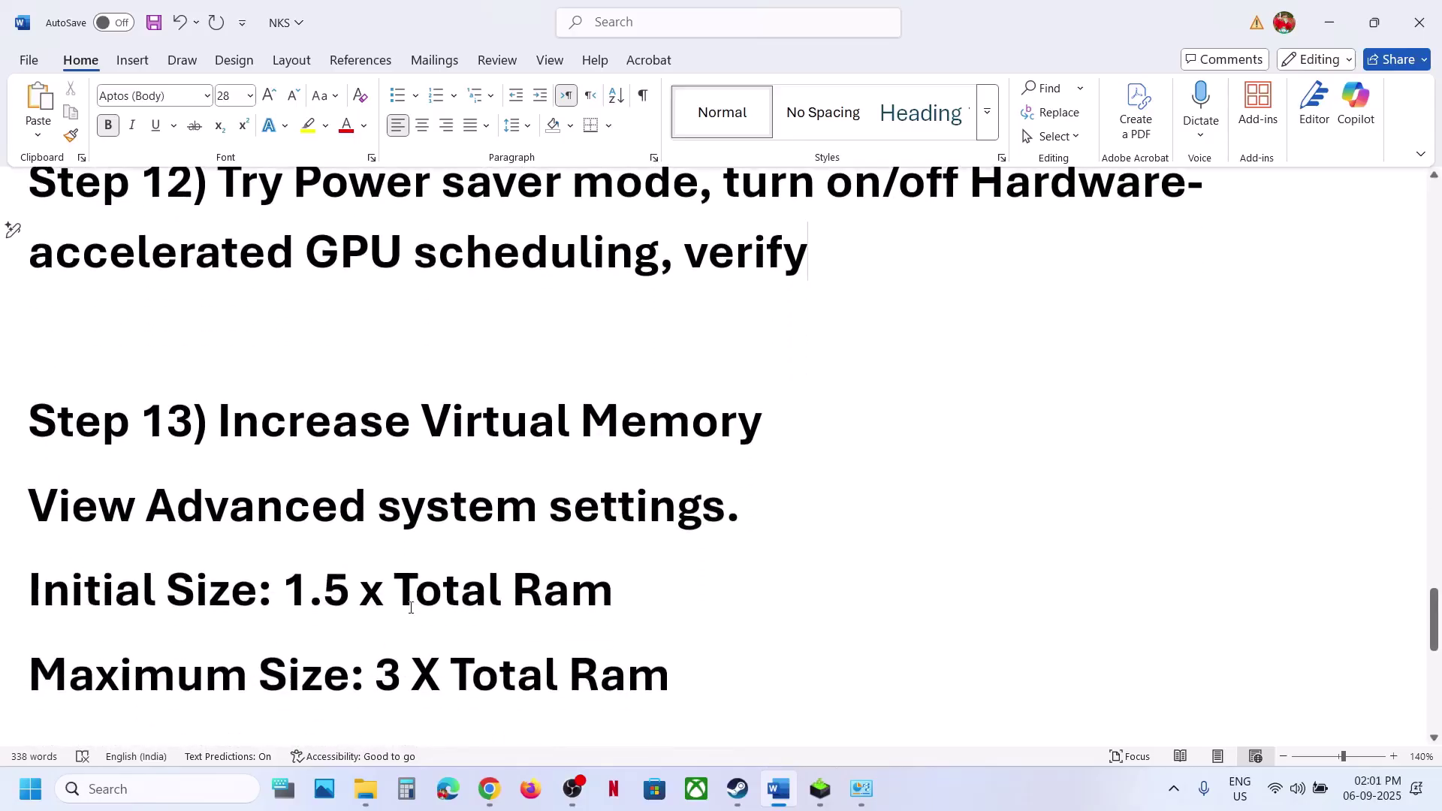